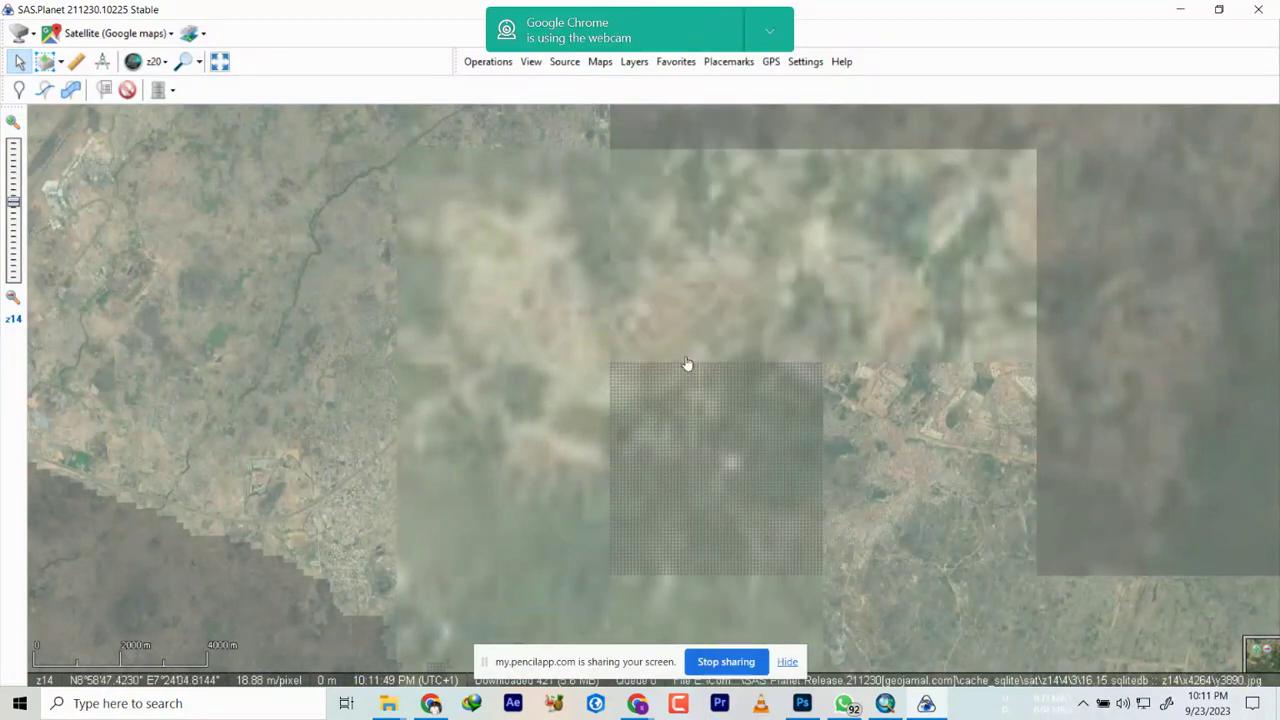
# Step: Examine the satellite imagery inside the northern Abuja boundary at zoom levels z12 to z16, and hide the screen-sharing notice
pyautogui.moveTo(687, 364); pyautogui.dragTo(608, 345)
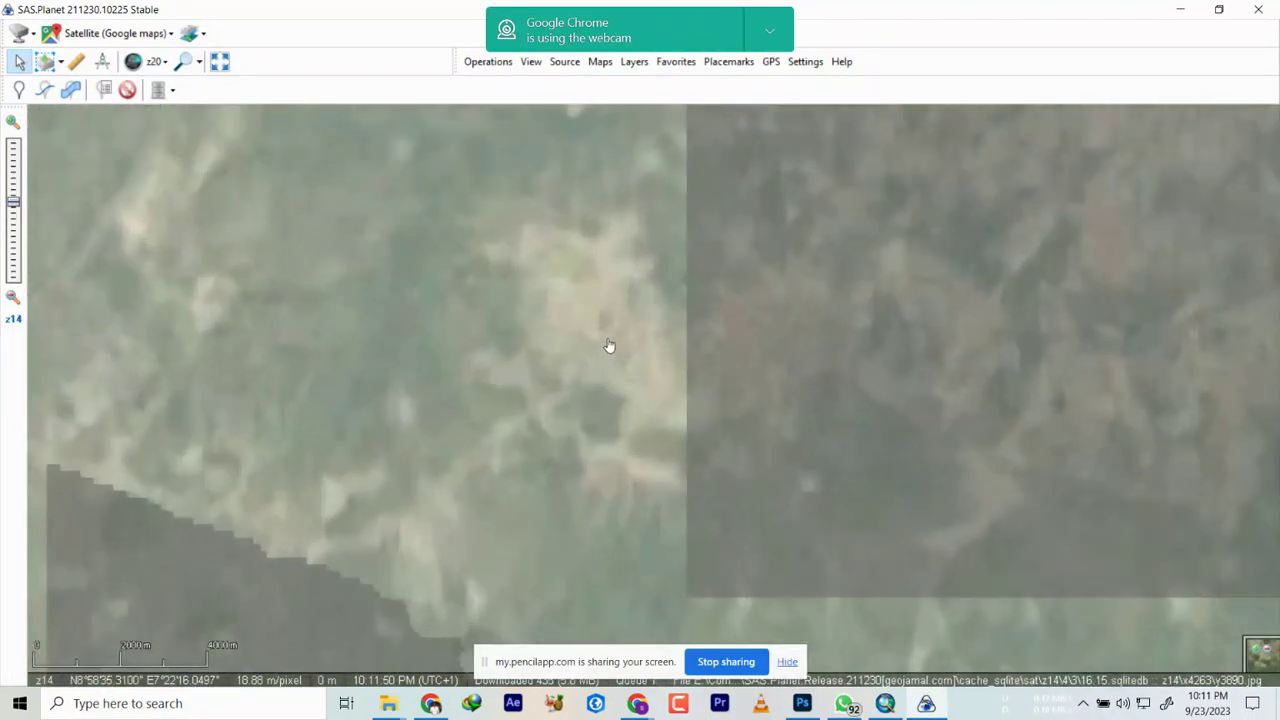
pyautogui.scroll(2, 608, 345)
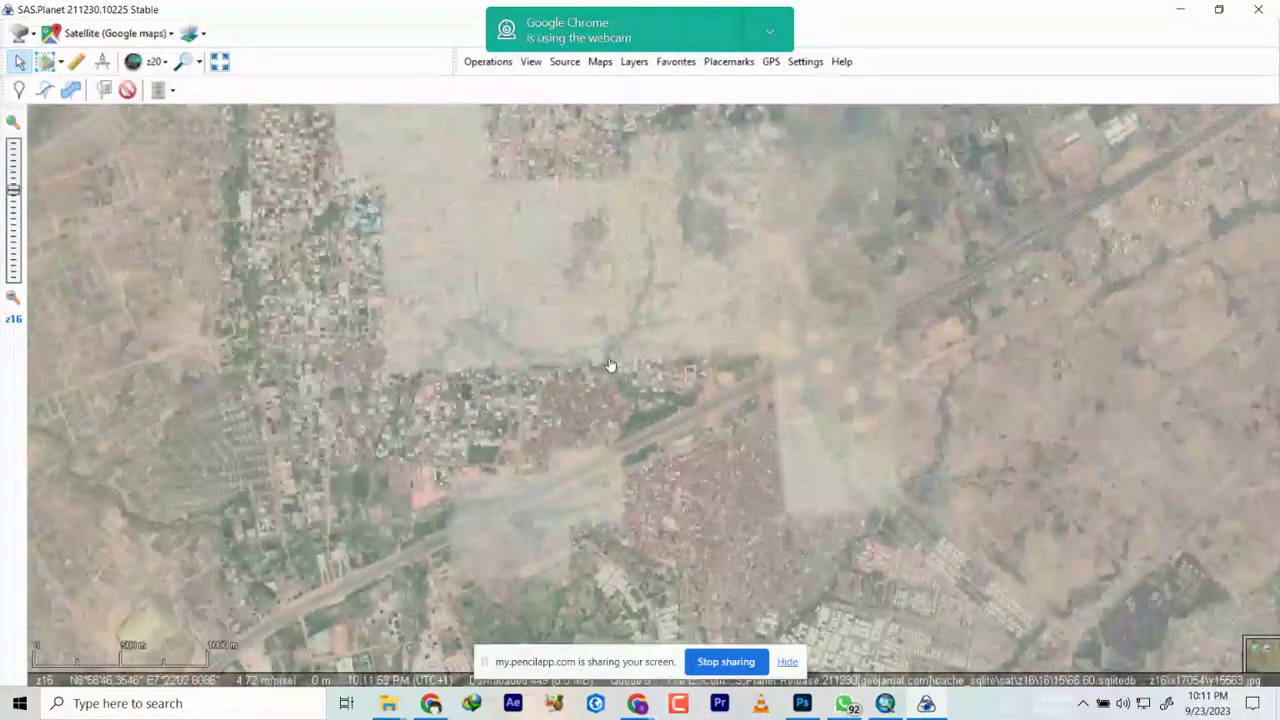
pyautogui.scroll(-3, 610, 365)
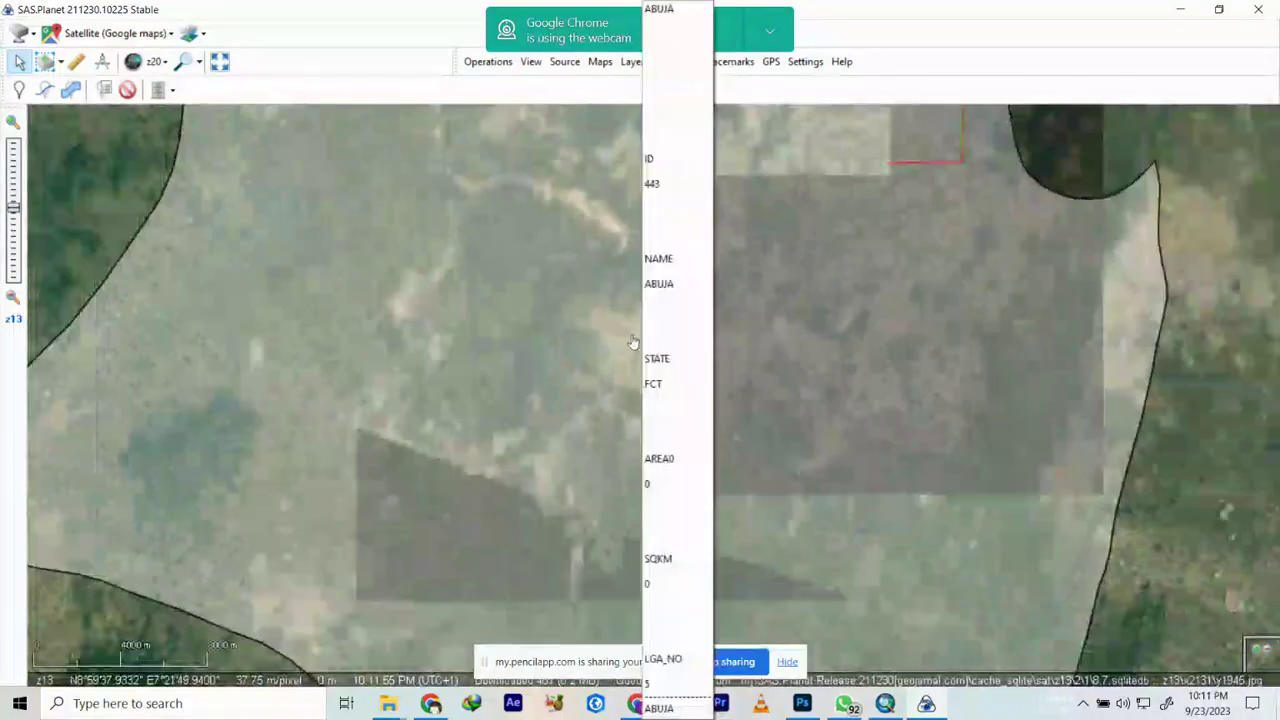
pyautogui.scroll(-1, 633, 343)
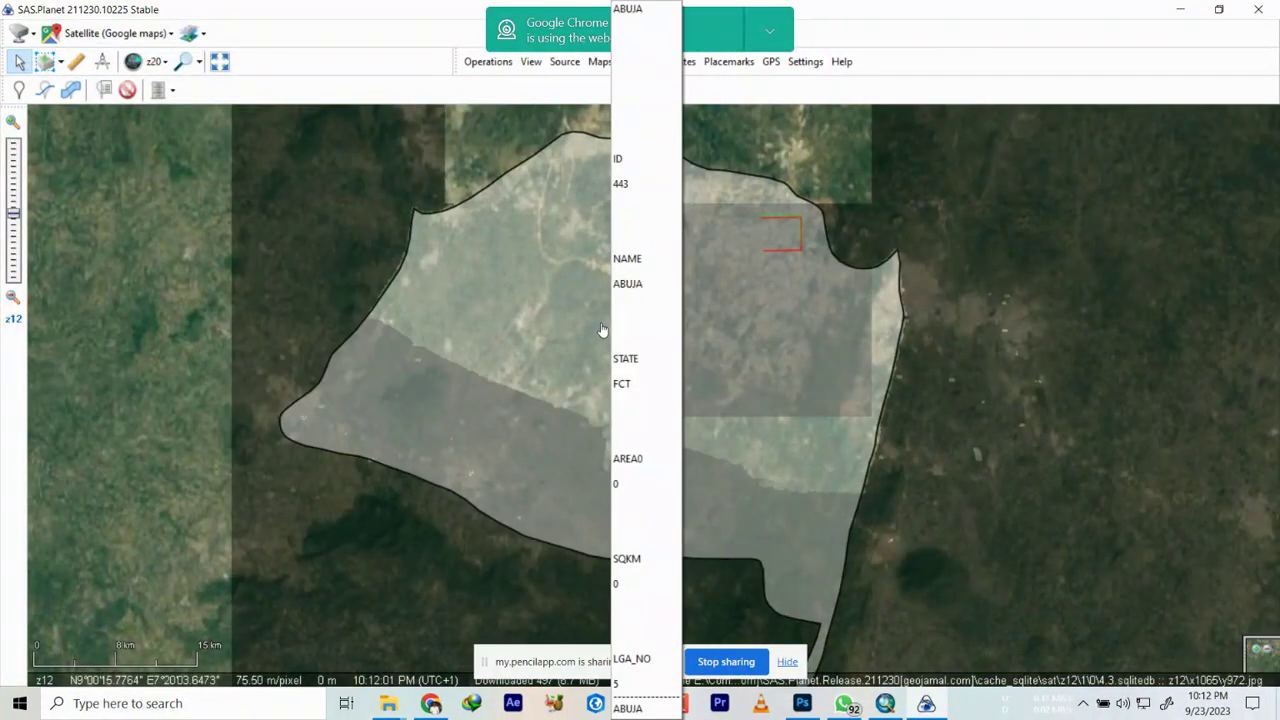
pyautogui.scroll(1, 631, 346)
pyautogui.scroll(3, 631, 346)
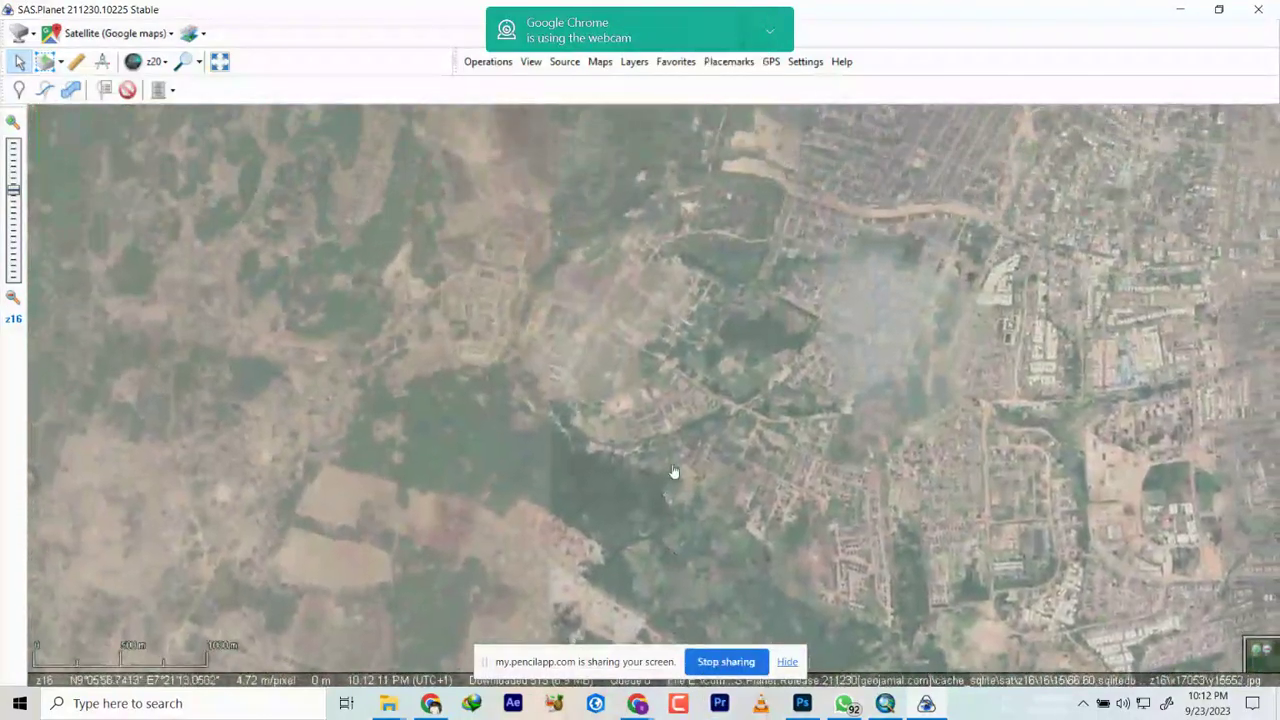
pyautogui.moveTo(674, 472); pyautogui.dragTo(611, 271)
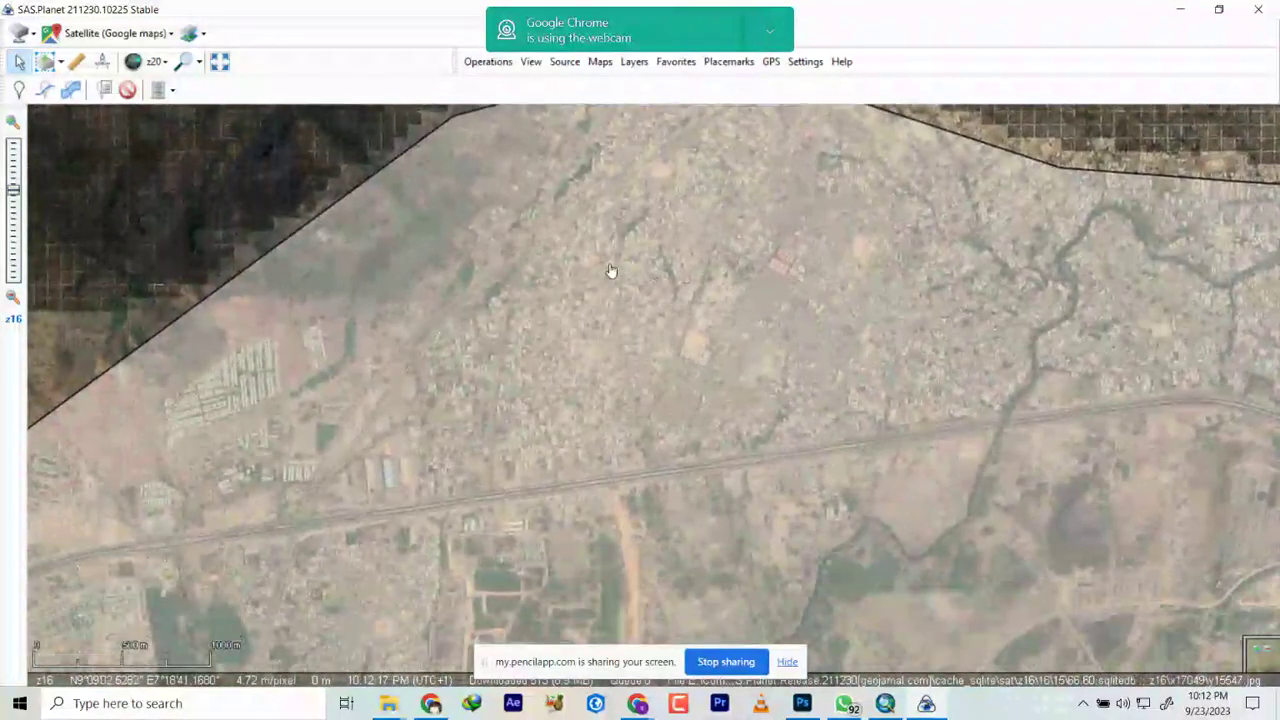
pyautogui.scroll(-2, 620, 367)
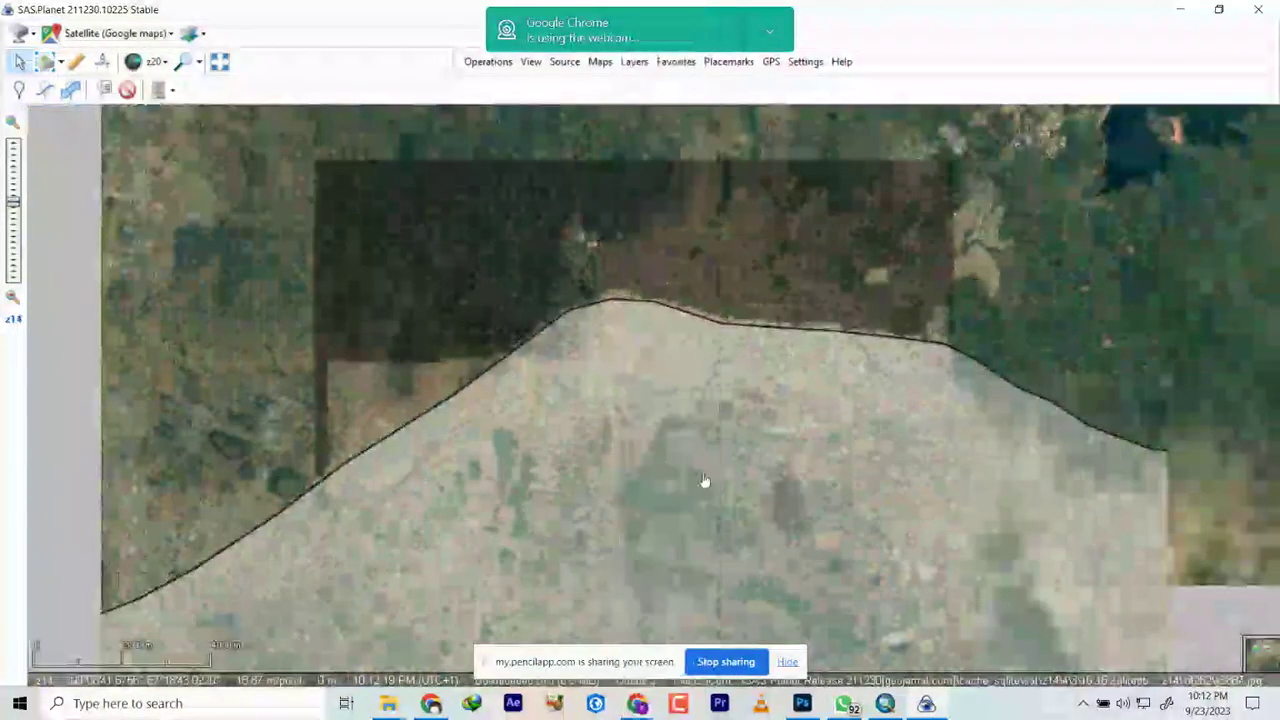
pyautogui.moveTo(774, 477); pyautogui.dragTo(695, 378)
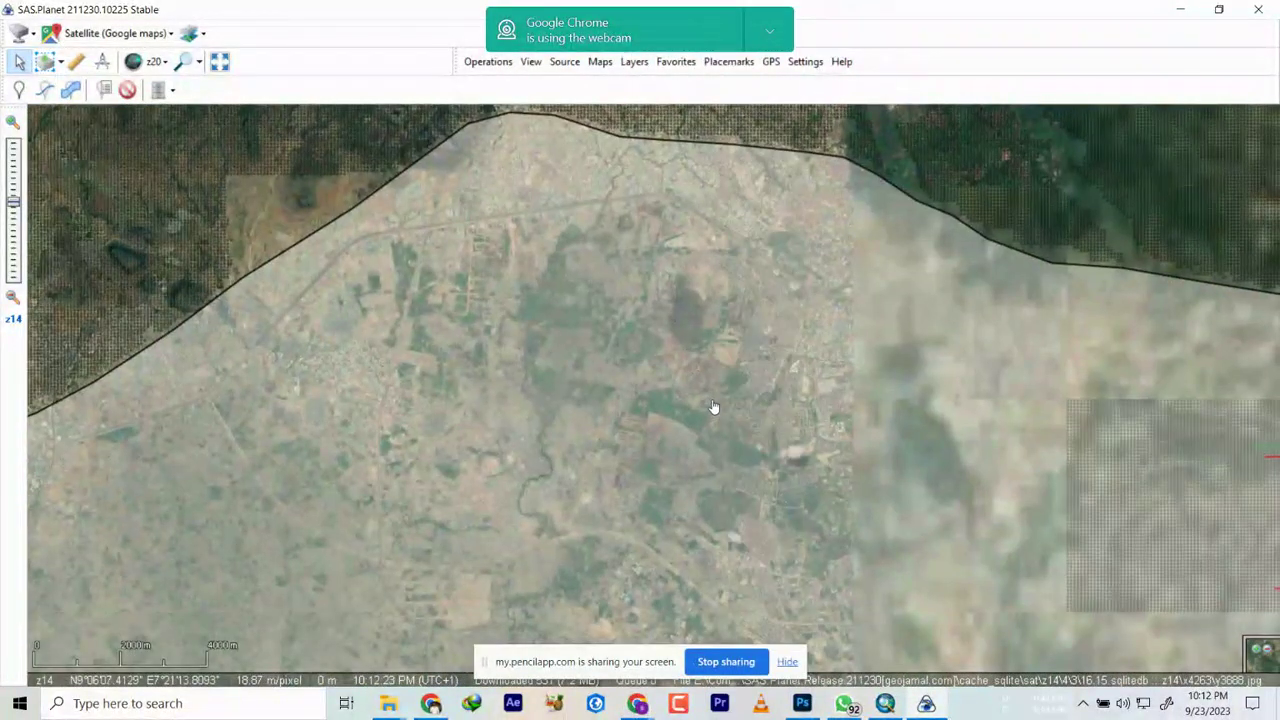
pyautogui.click(787, 661)
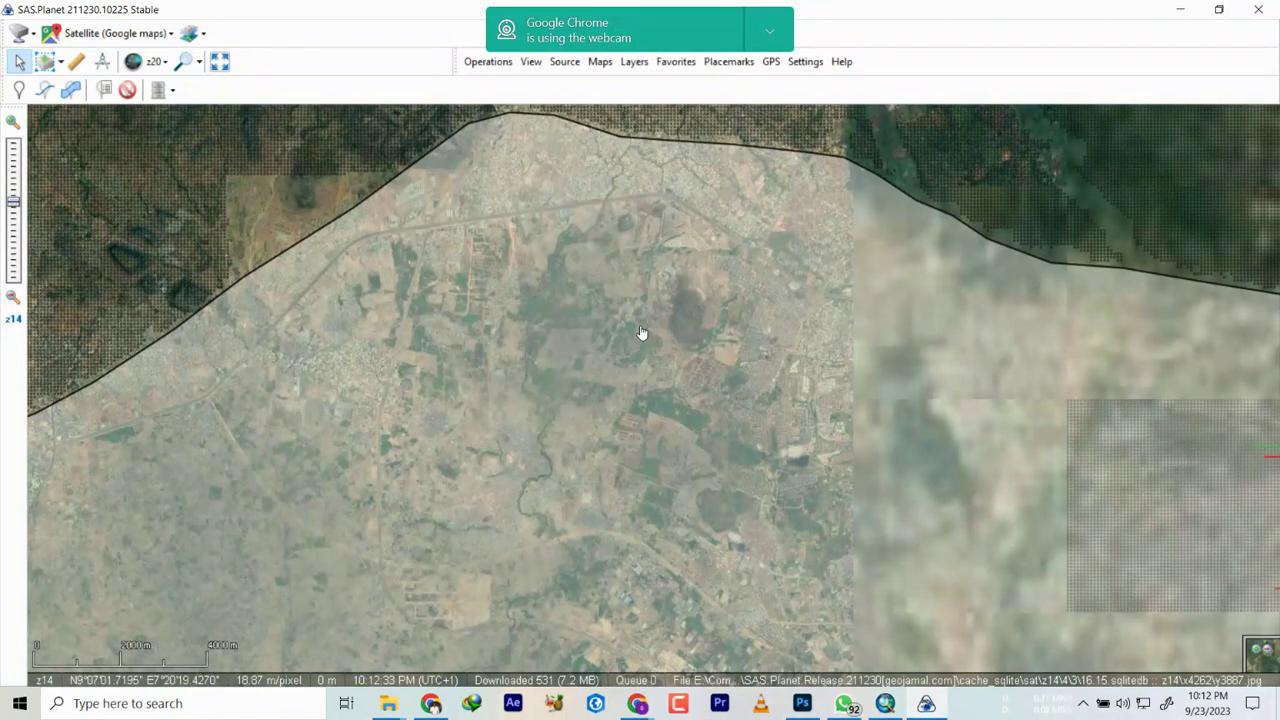
# Step: Inspect the individual houses and streets of the housing estate in northern Abuja, up to zoom level z20
pyautogui.scroll(1, 762, 350)
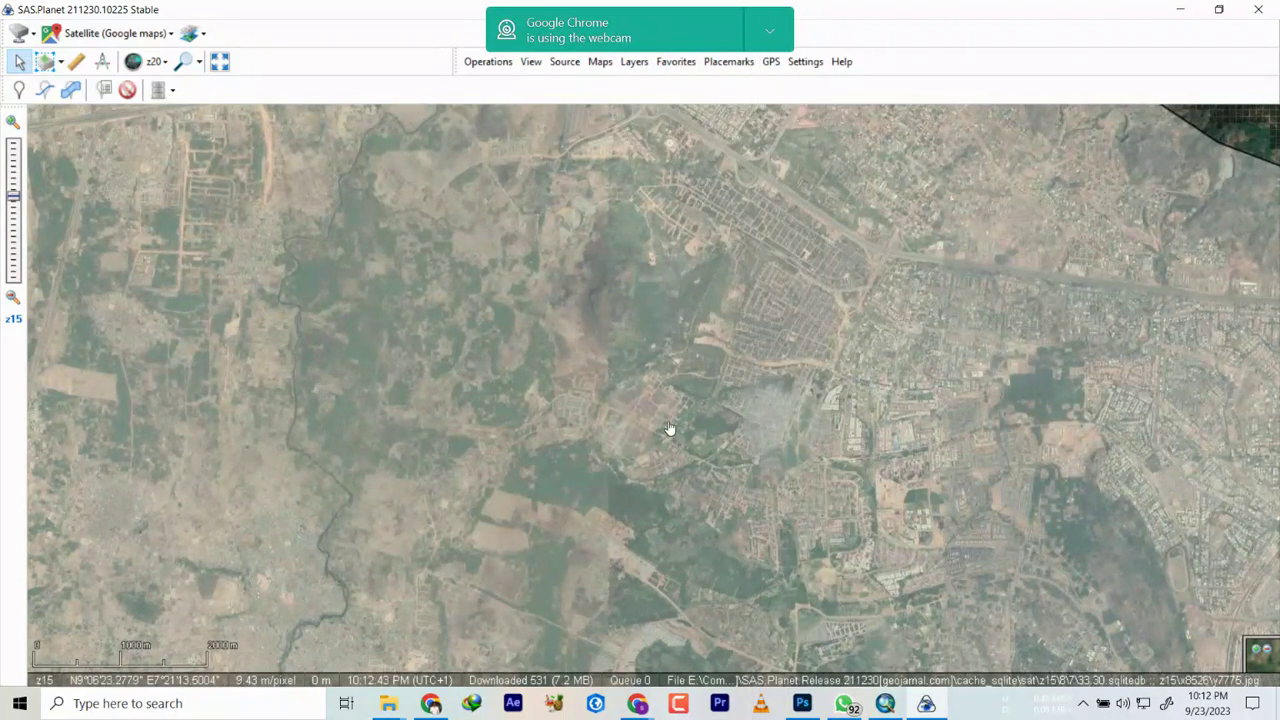
pyautogui.scroll(1, 670, 427)
pyautogui.scroll(1, 670, 427)
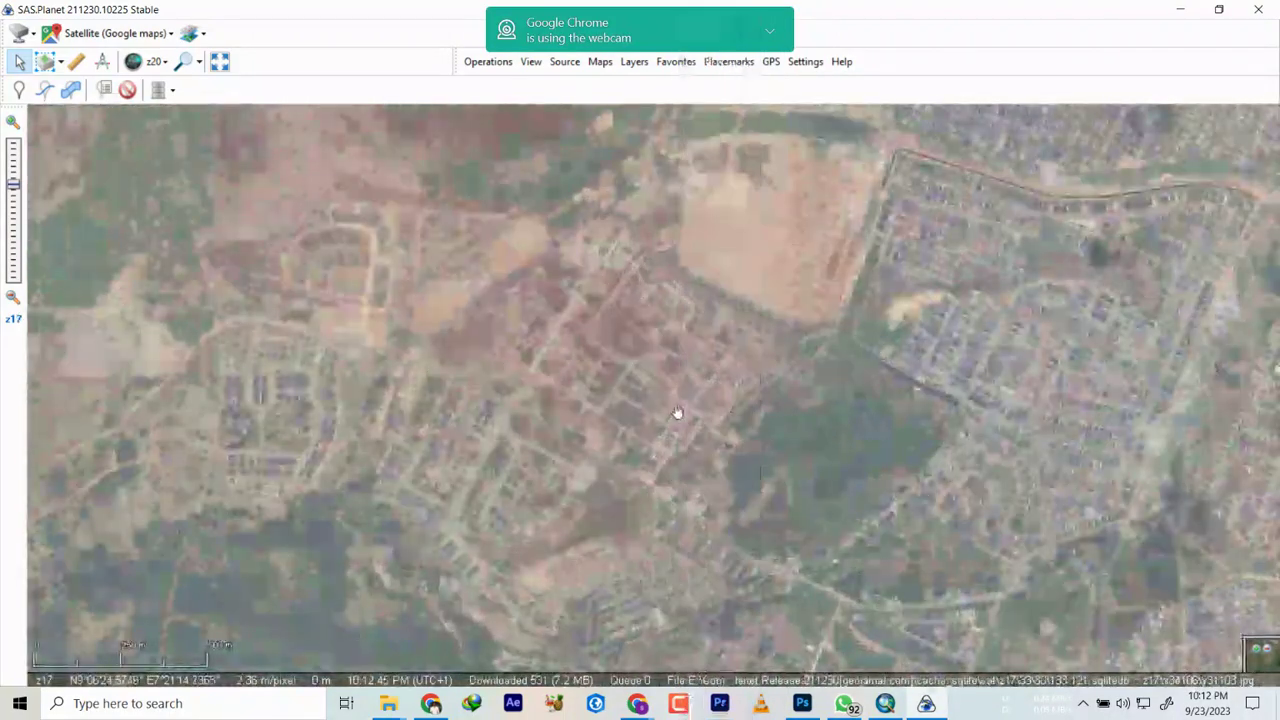
pyautogui.scroll(-2, 646, 410)
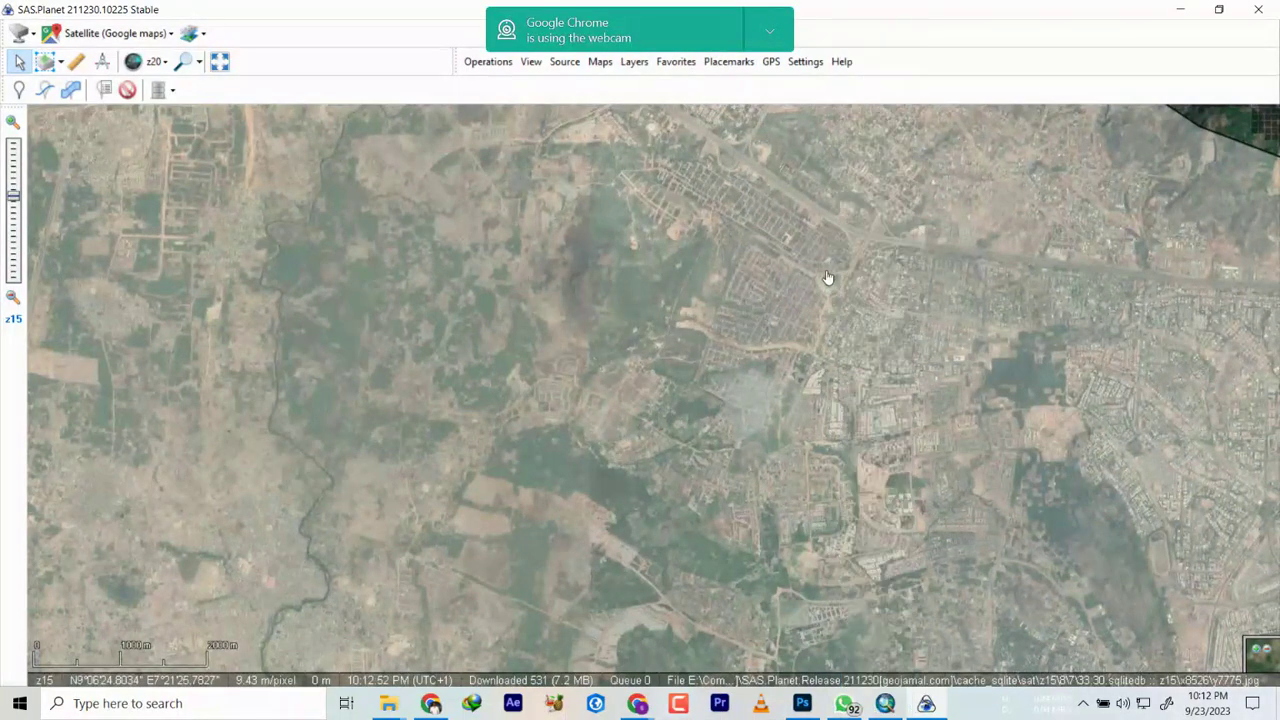
pyautogui.scroll(3, 676, 367)
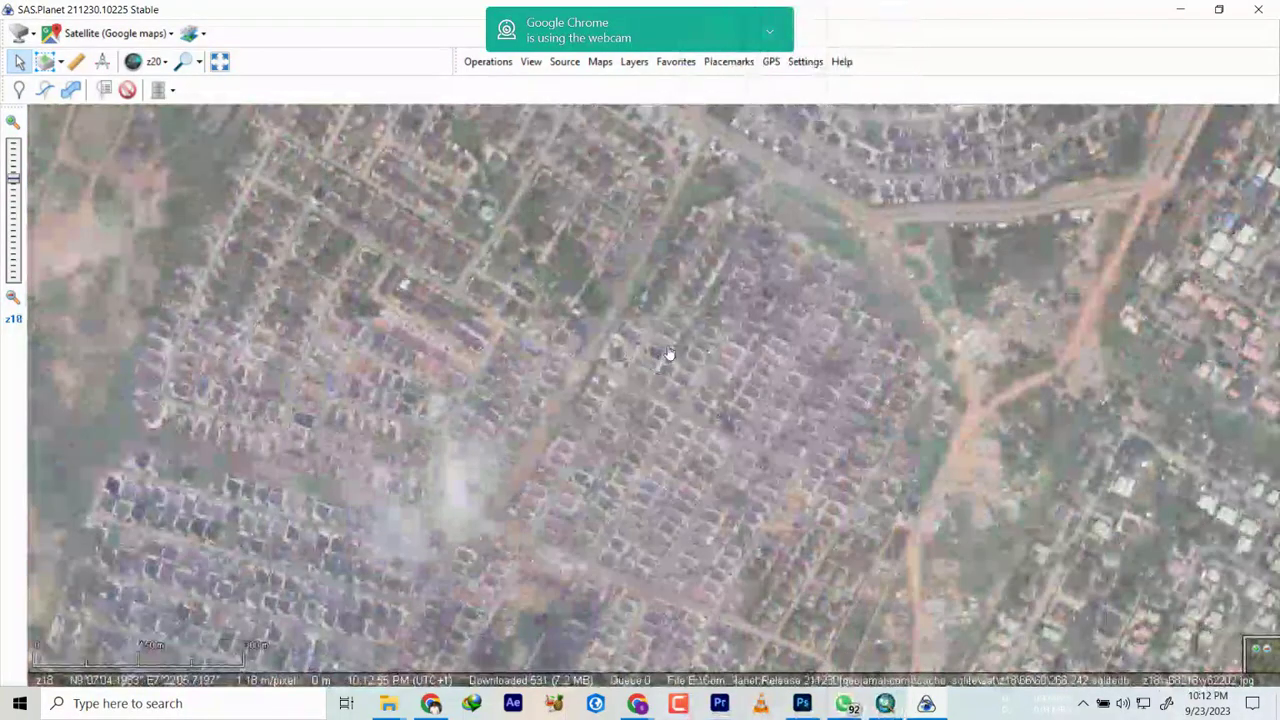
pyautogui.scroll(1, 680, 347)
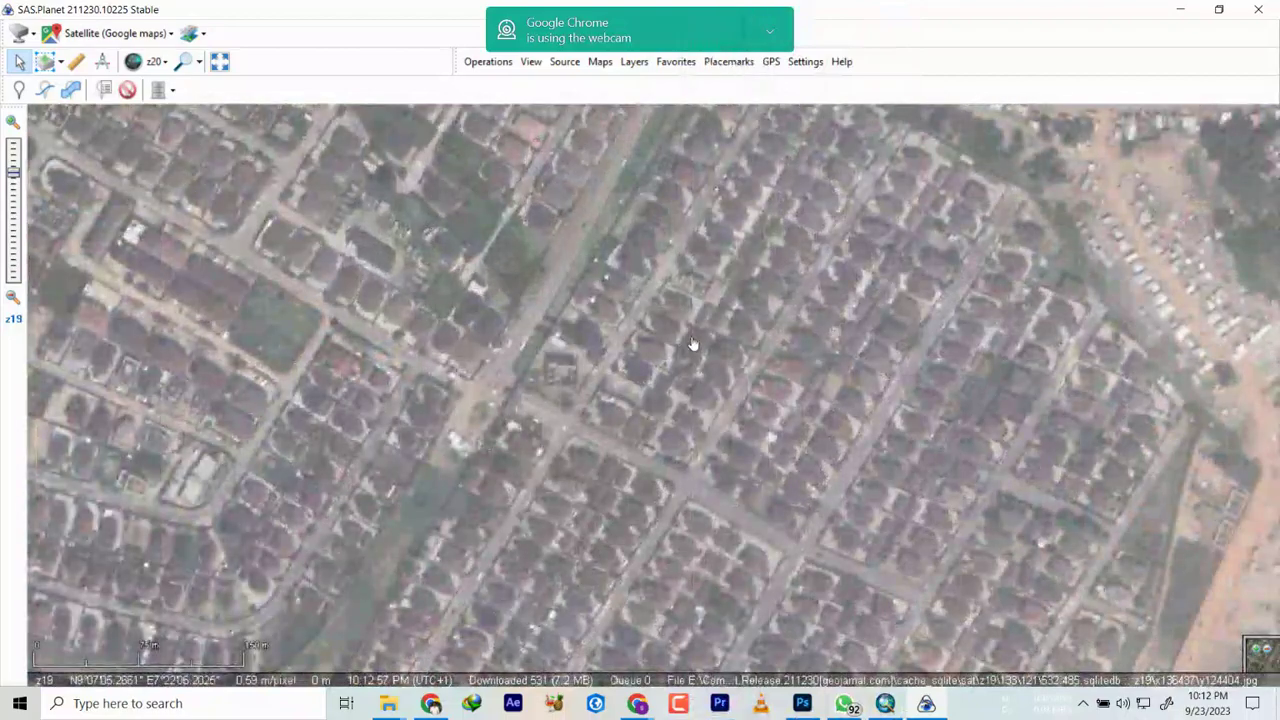
pyautogui.scroll(1, 692, 344)
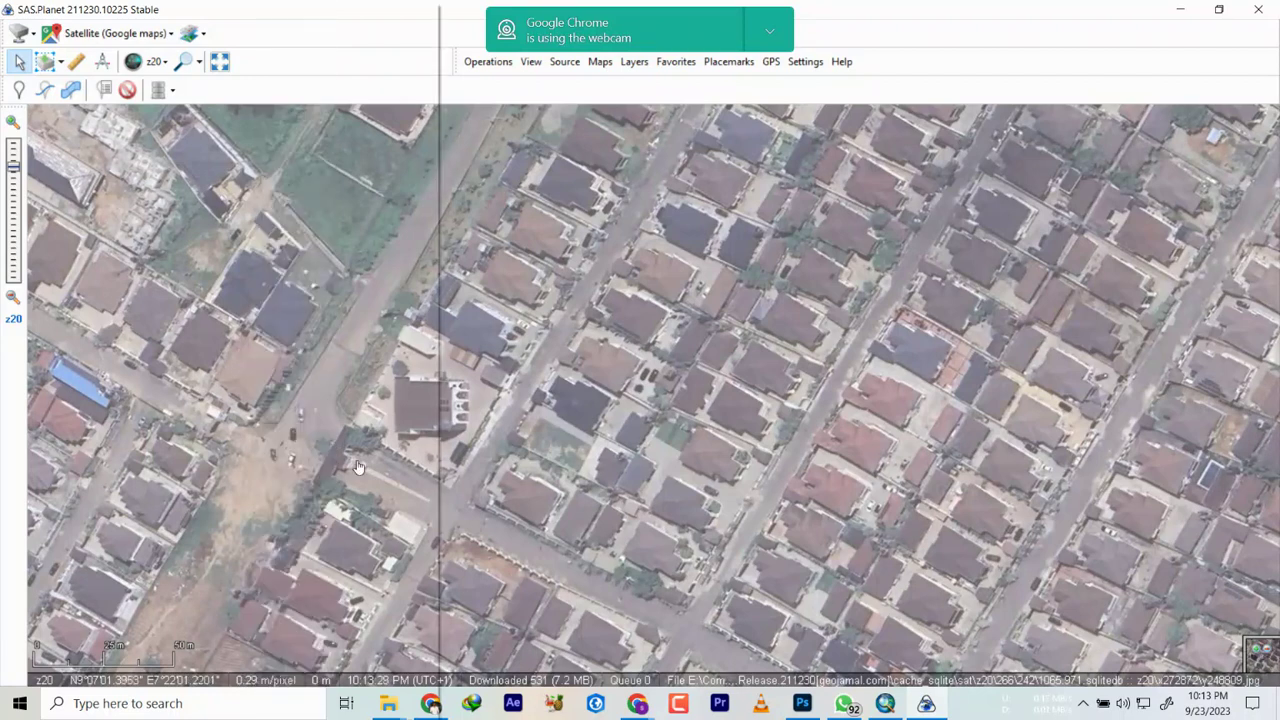
pyautogui.moveTo(250, 686)
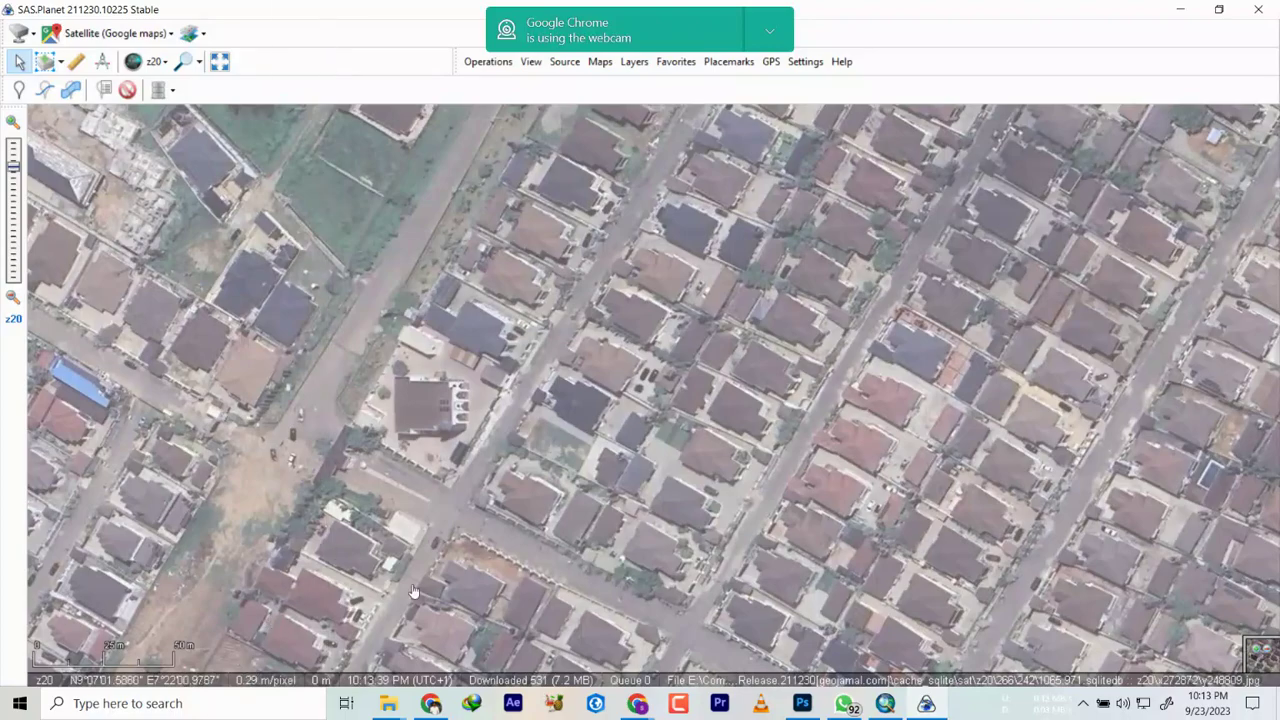
# Step: Examine the terrain just outside Abuja's northern boundary, up to zoom level z19
pyautogui.scroll(-1, 414, 590)
pyautogui.moveTo(413, 537)
pyautogui.scroll(-4, 414, 537)
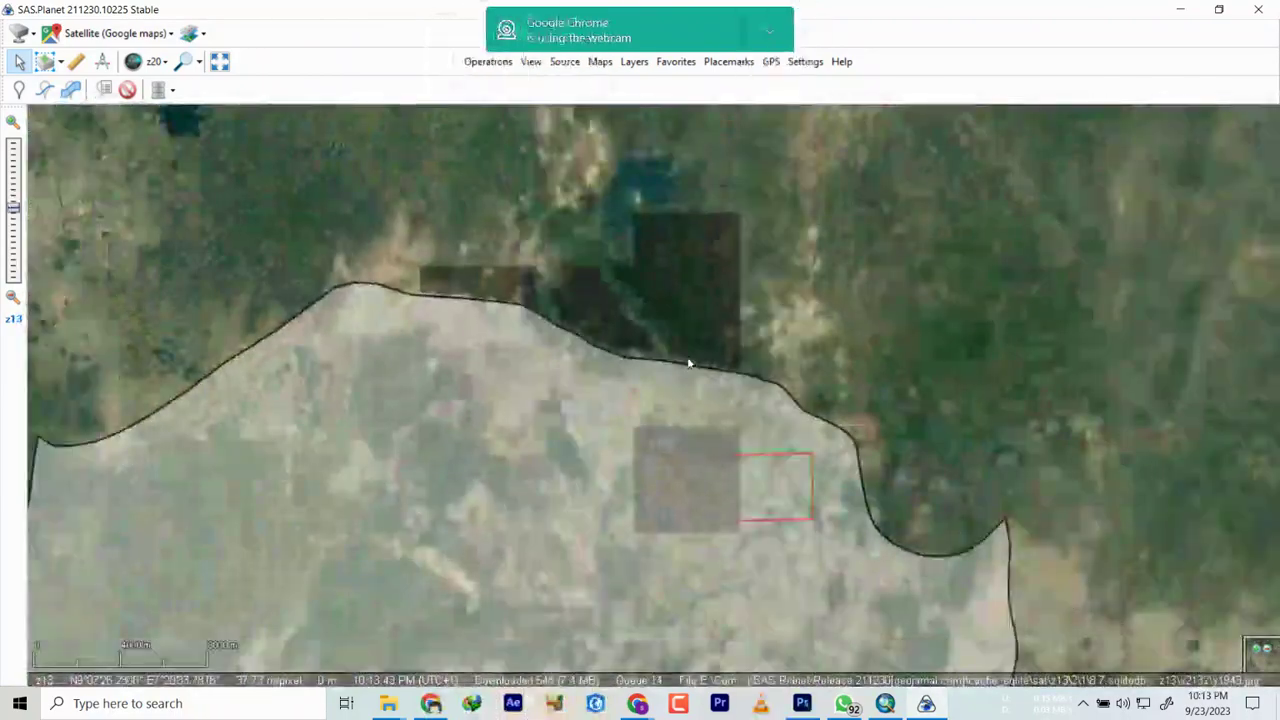
pyautogui.scroll(2, 549, 263)
pyautogui.scroll(3, 589, 321)
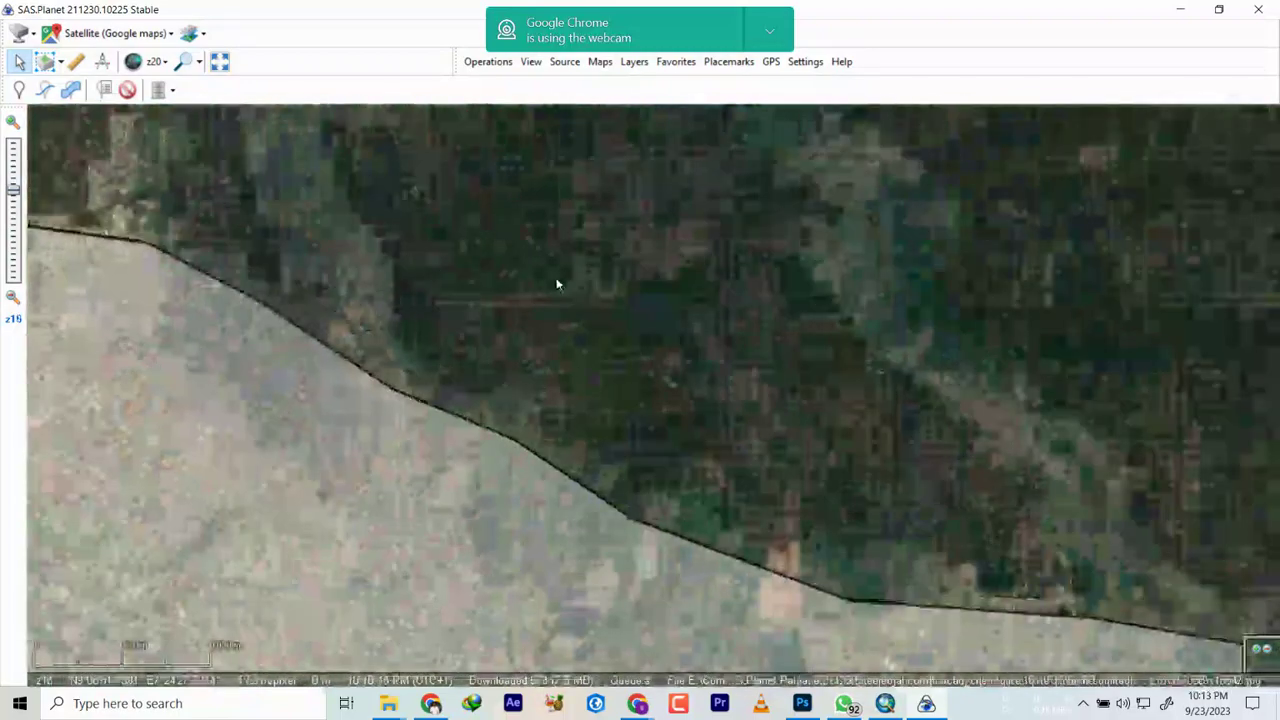
pyautogui.scroll(1, 531, 340)
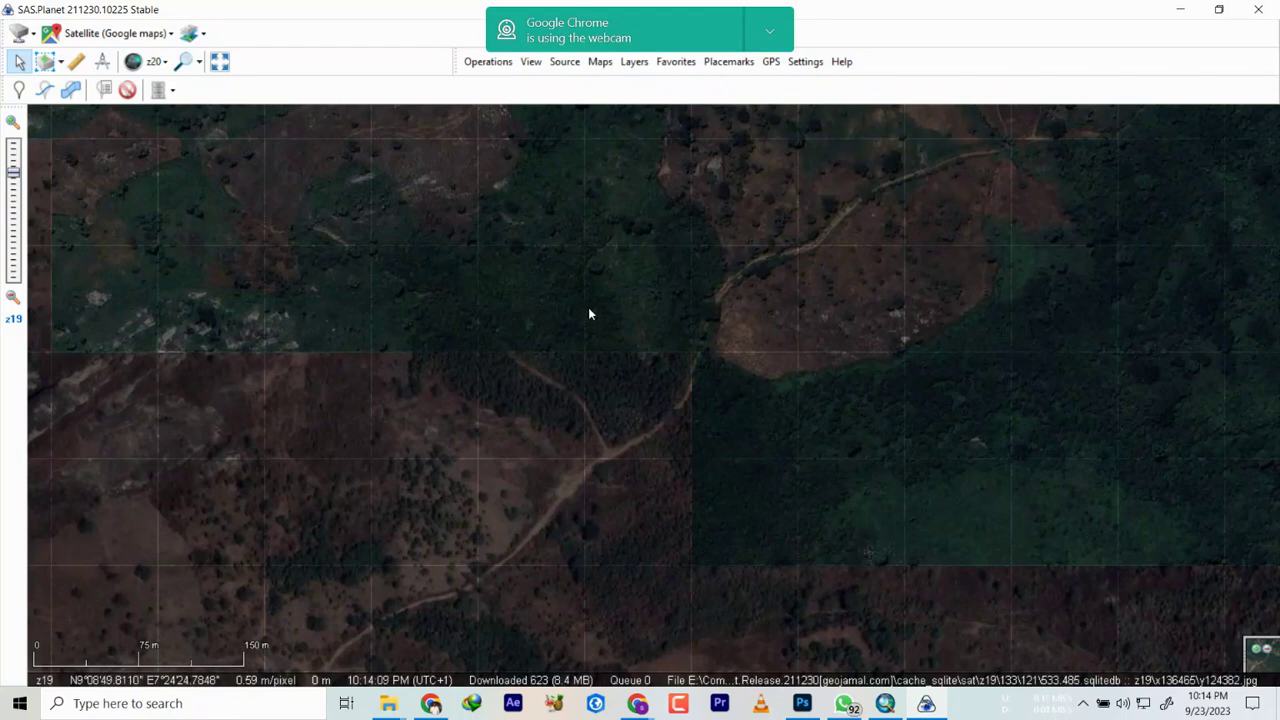
pyautogui.scroll(-4, 574, 291)
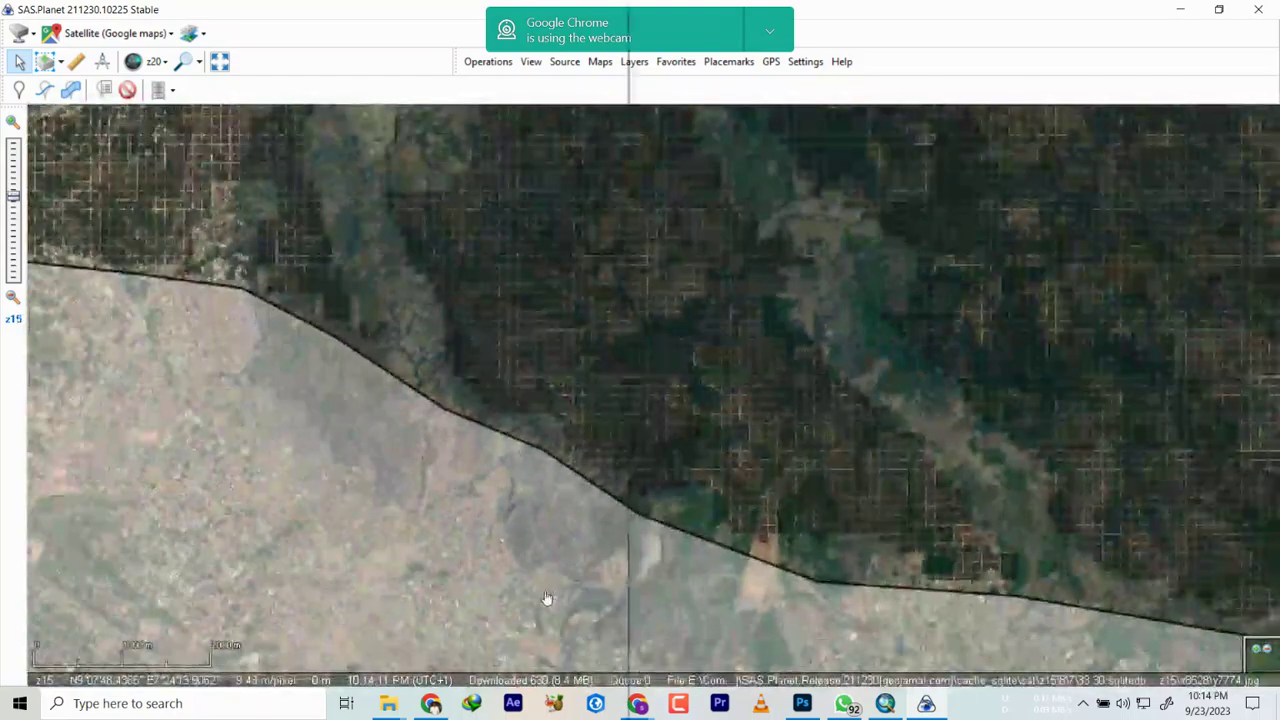
# Step: Inspect the buildings and fenced plots around the dirt-road junction in central Abuja at zoom level z20
pyautogui.moveTo(547, 598); pyautogui.dragTo(637, 400)
pyautogui.moveTo(594, 500); pyautogui.dragTo(689, 171)
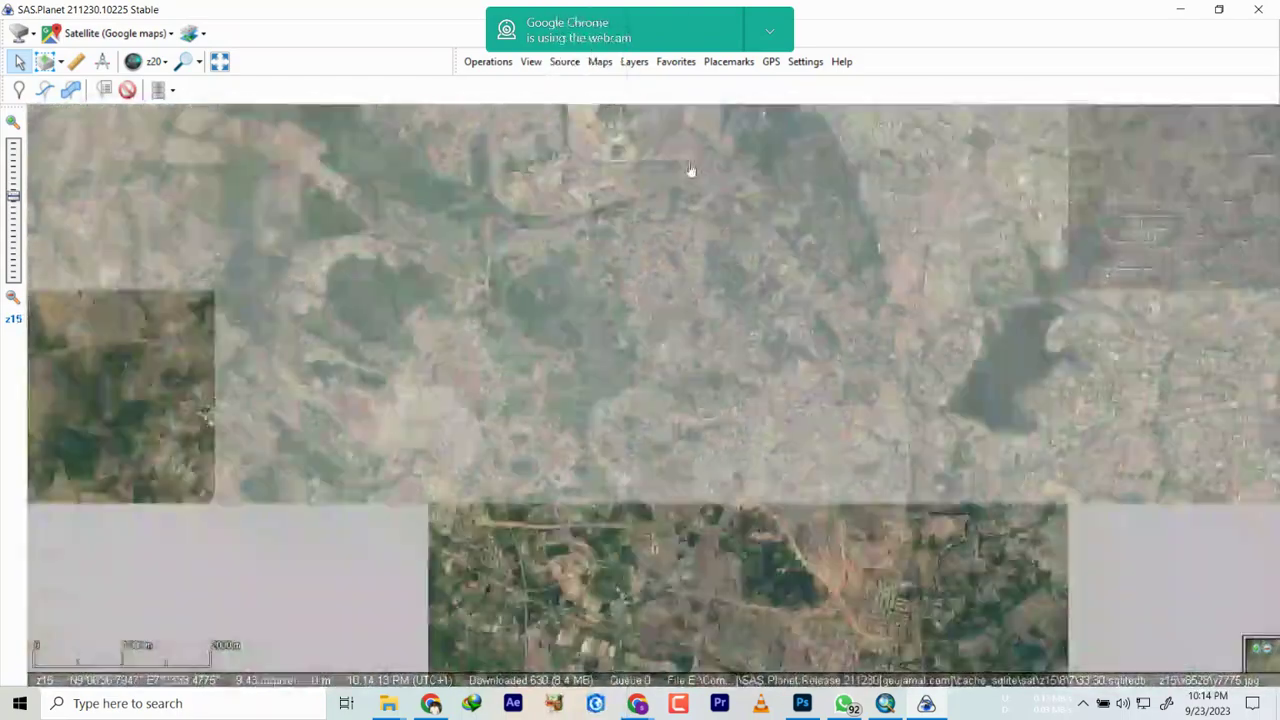
pyautogui.scroll(3, 672, 354)
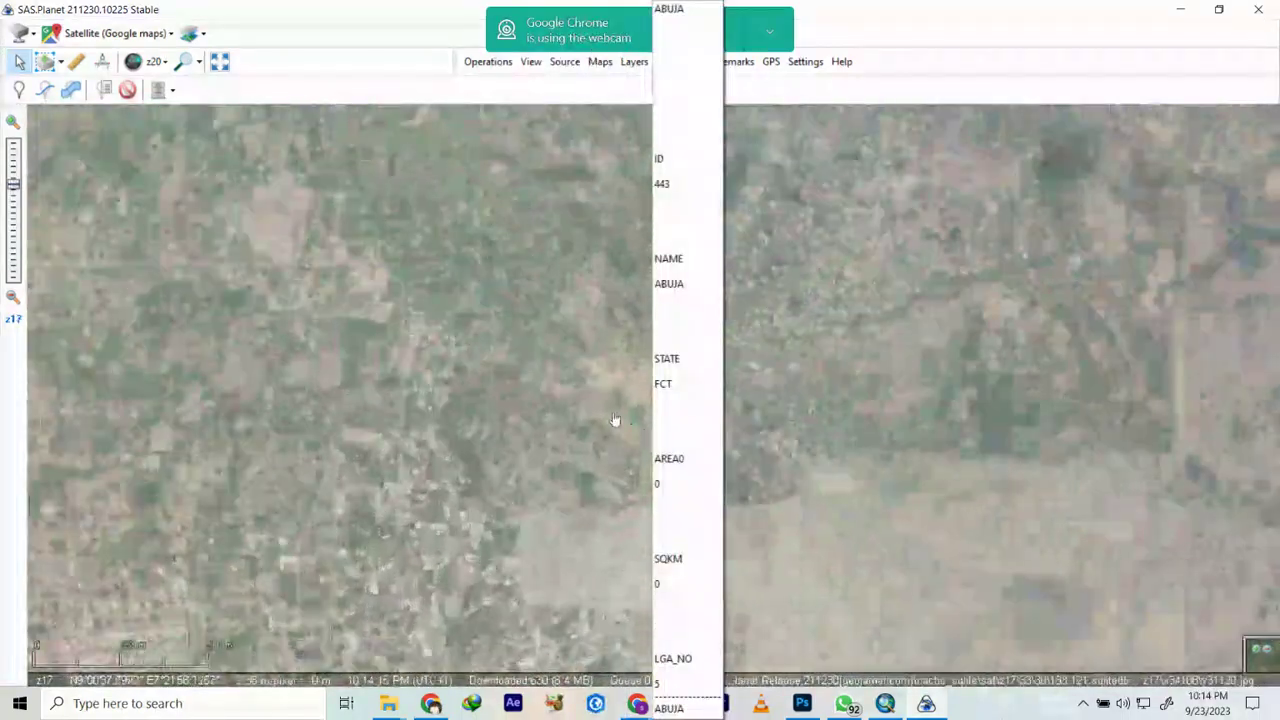
pyautogui.scroll(2, 601, 341)
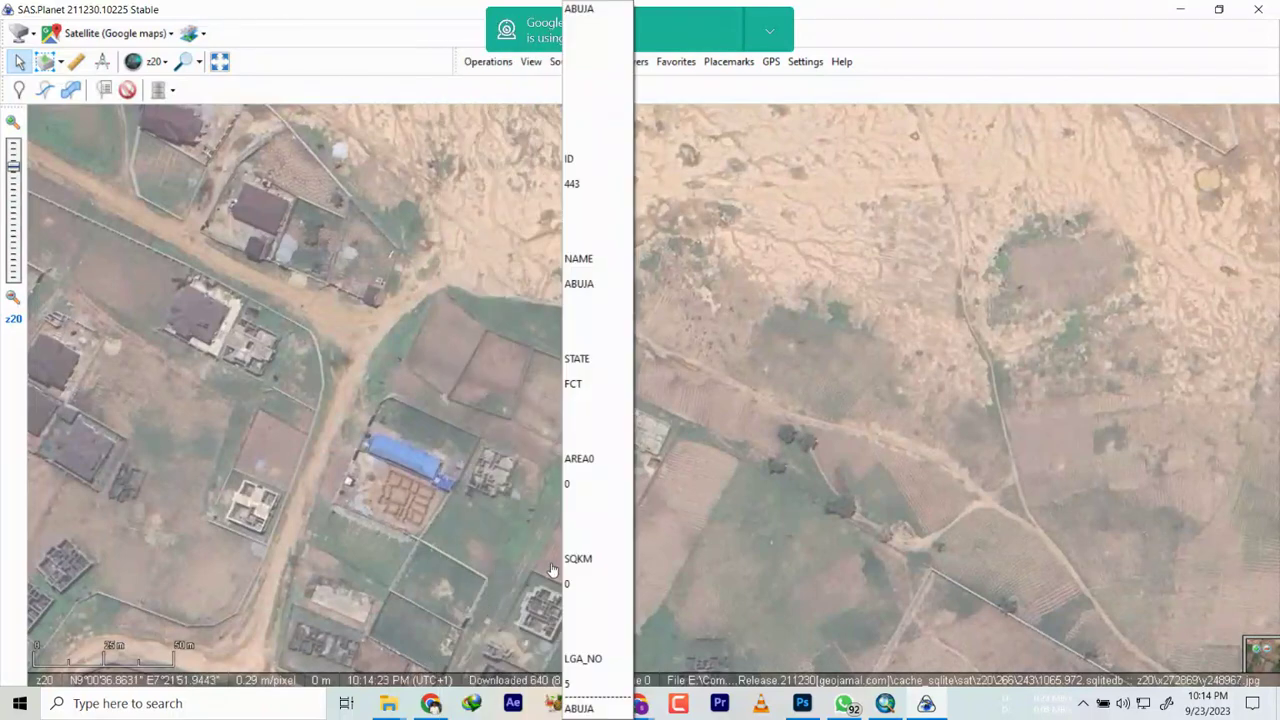
pyautogui.moveTo(475, 519); pyautogui.dragTo(770, 516)
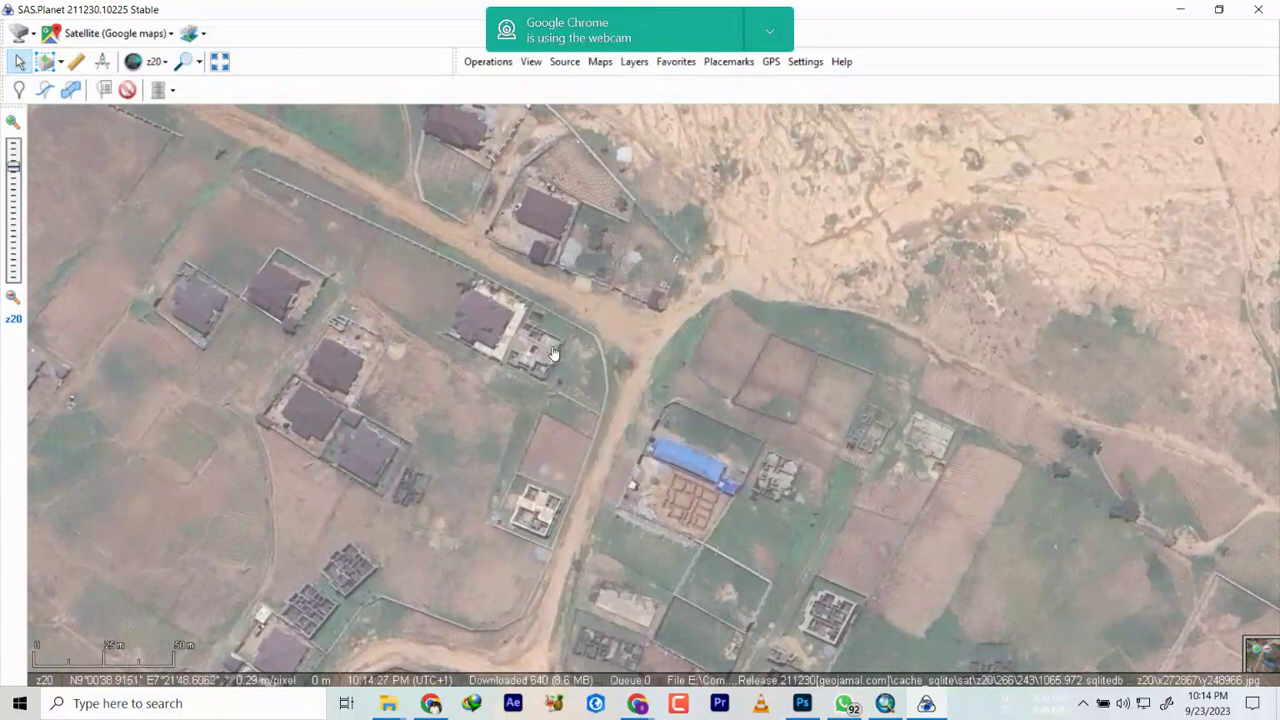
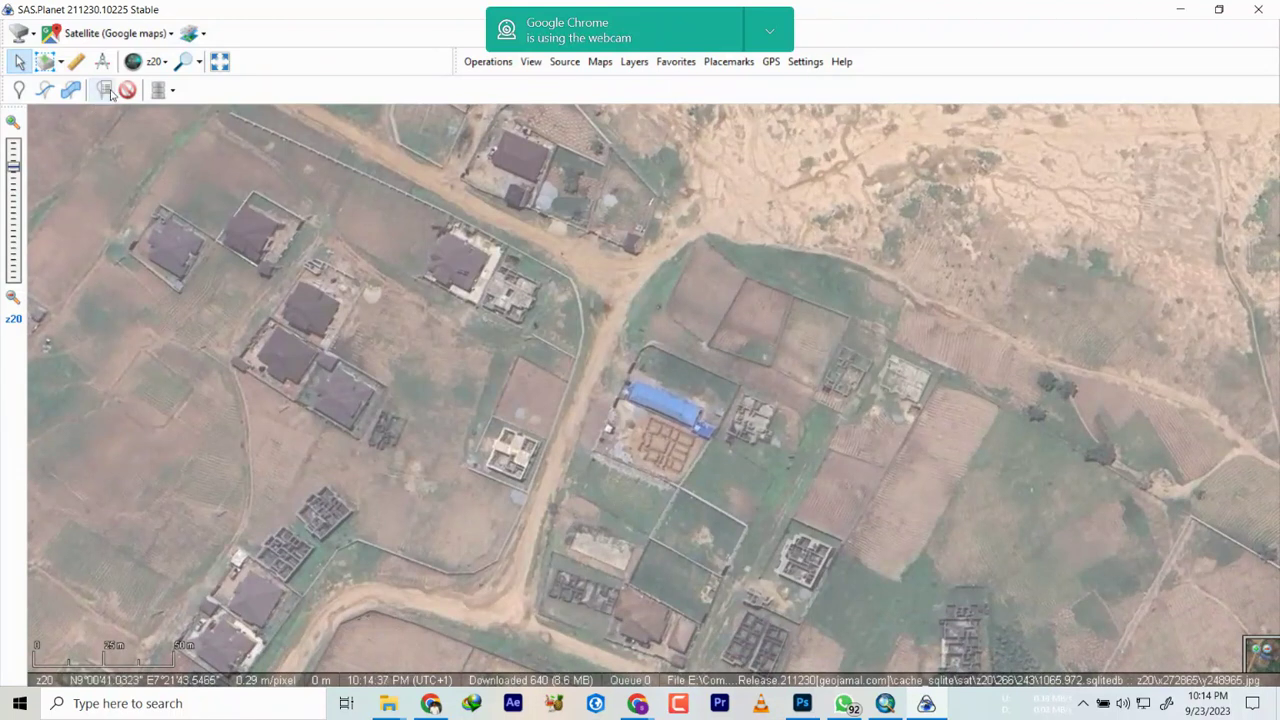
# Step: View the full extent of the Abuja boundary polygon at zoom levels z11 and z12
pyautogui.scroll(-2, 464, 330)
pyautogui.scroll(-4, 555, 405)
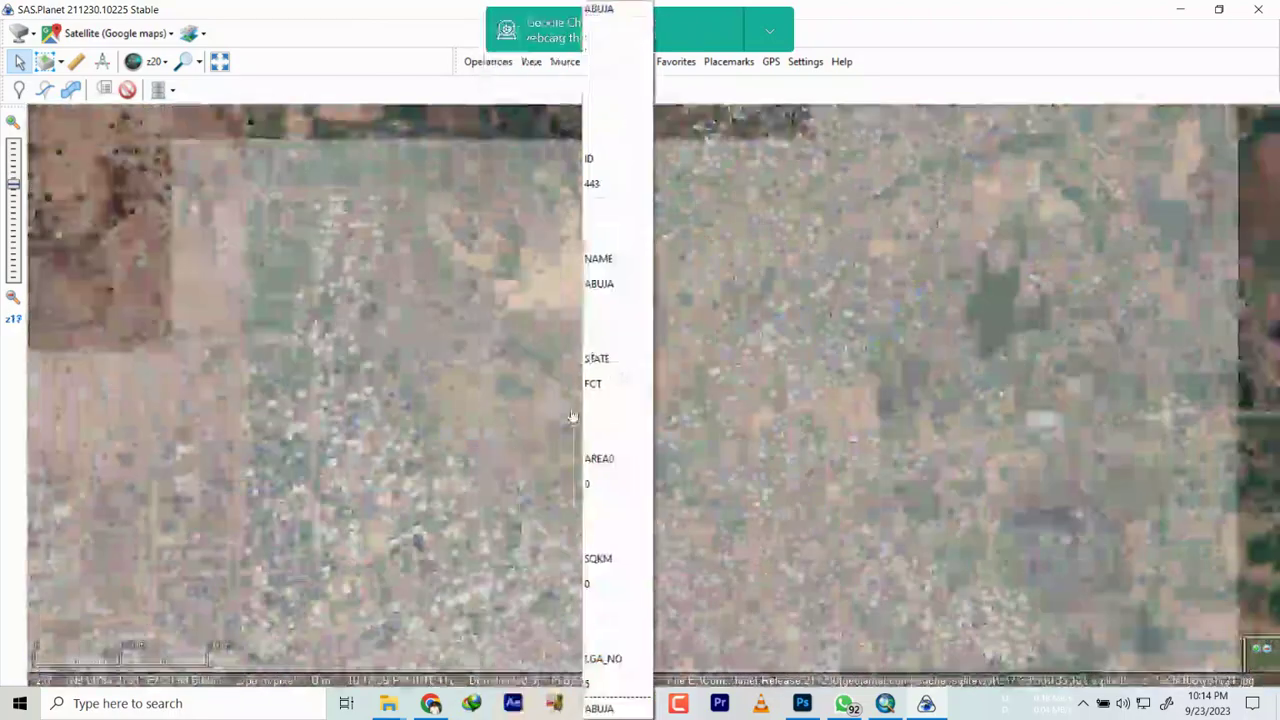
pyautogui.scroll(-3, 555, 400)
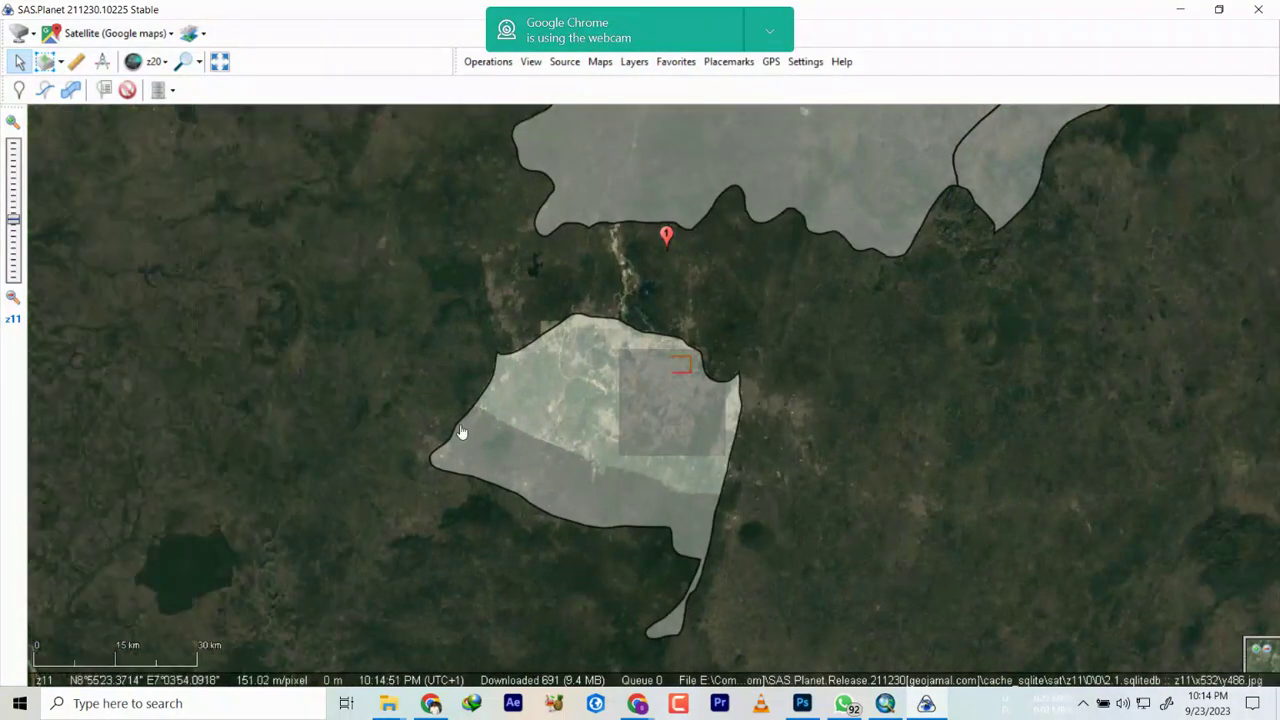
pyautogui.scroll(1, 475, 427)
pyautogui.moveTo(698, 236)
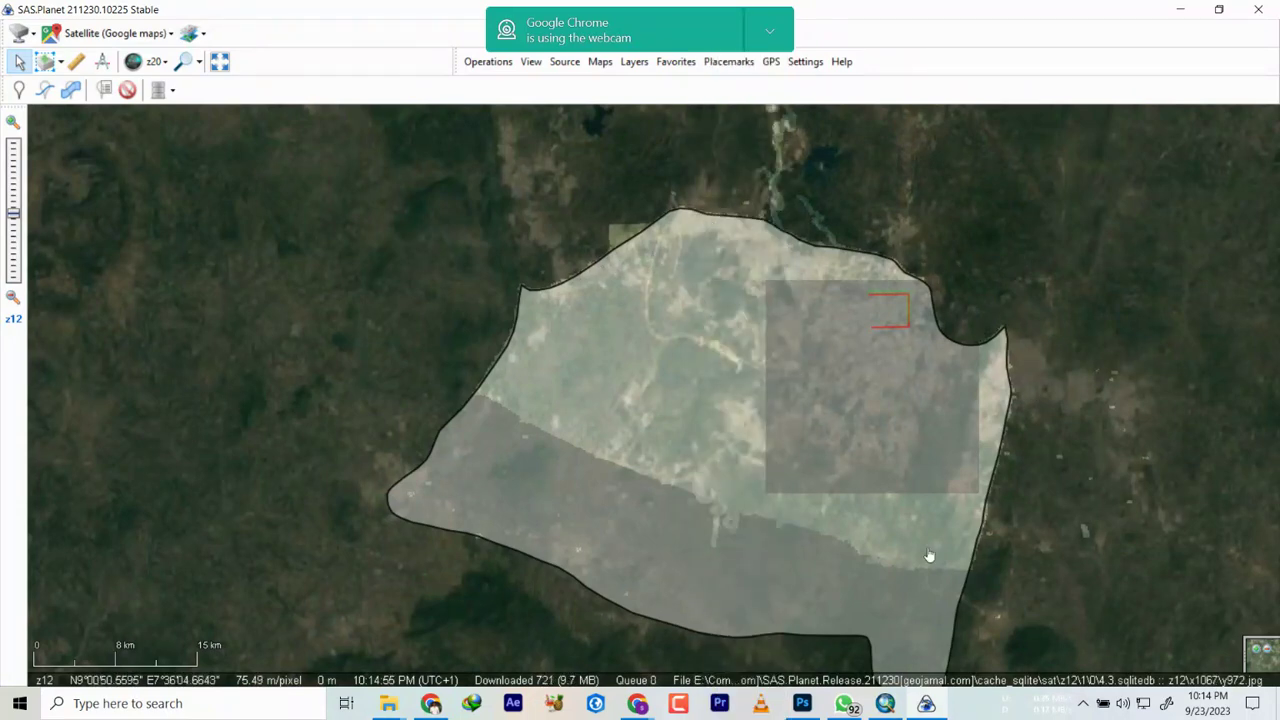
pyautogui.moveTo(648, 502); pyautogui.dragTo(631, 423)
pyautogui.moveTo(637, 357)
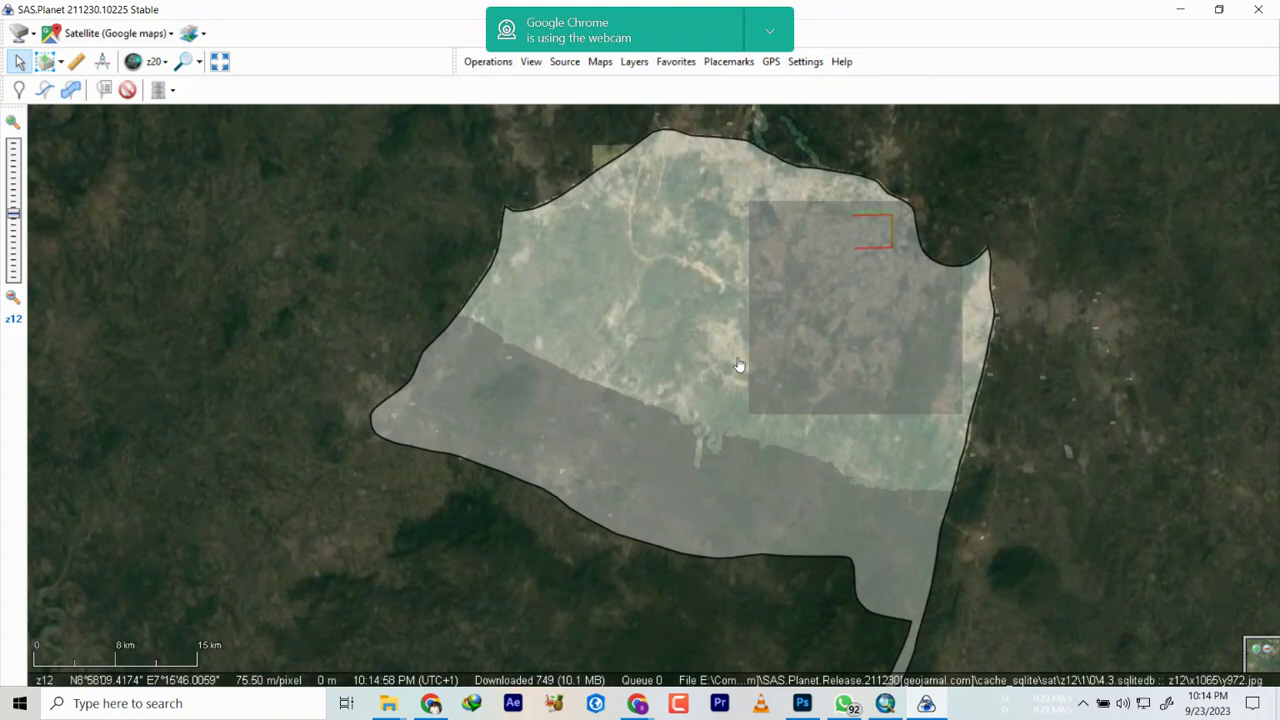
# Step: Compare the imagery detail in the middle of the Abuja polygon across zoom levels z11 to z16
pyautogui.scroll(2, 690, 290)
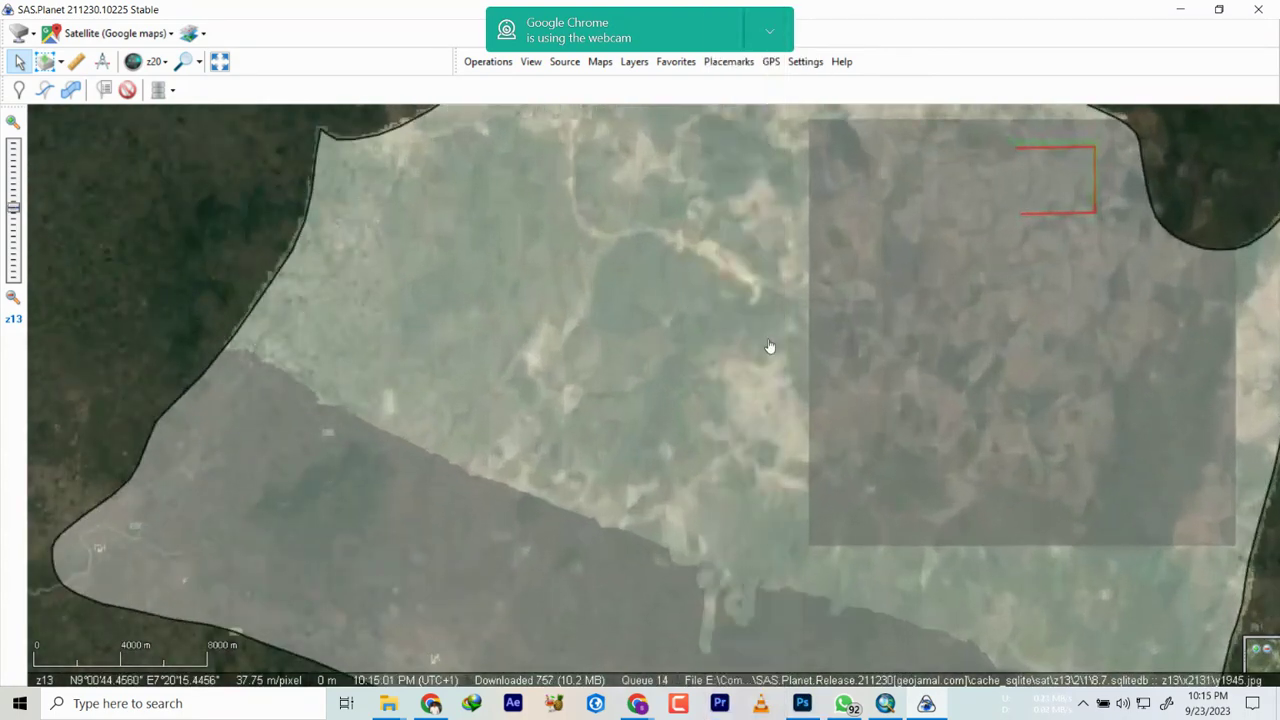
pyautogui.moveTo(720, 397)
pyautogui.scroll(-1, 710, 380)
pyautogui.scroll(-1, 704, 366)
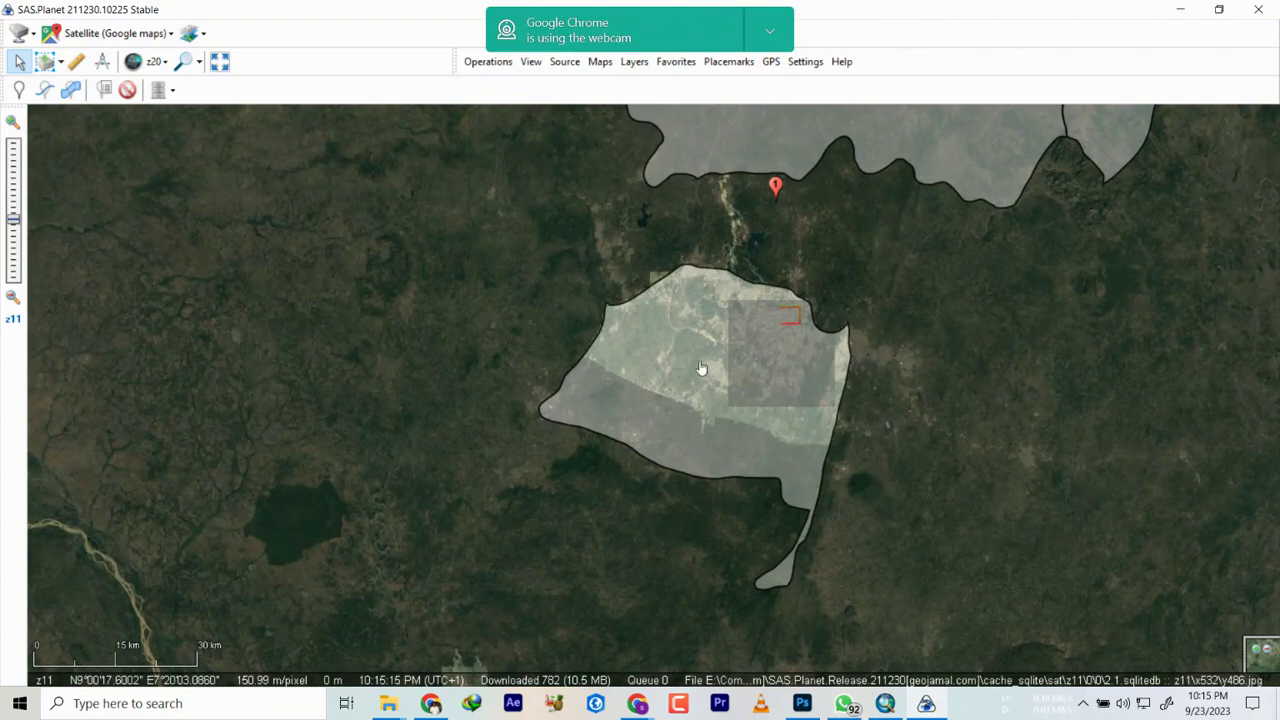
pyautogui.scroll(2, 701, 369)
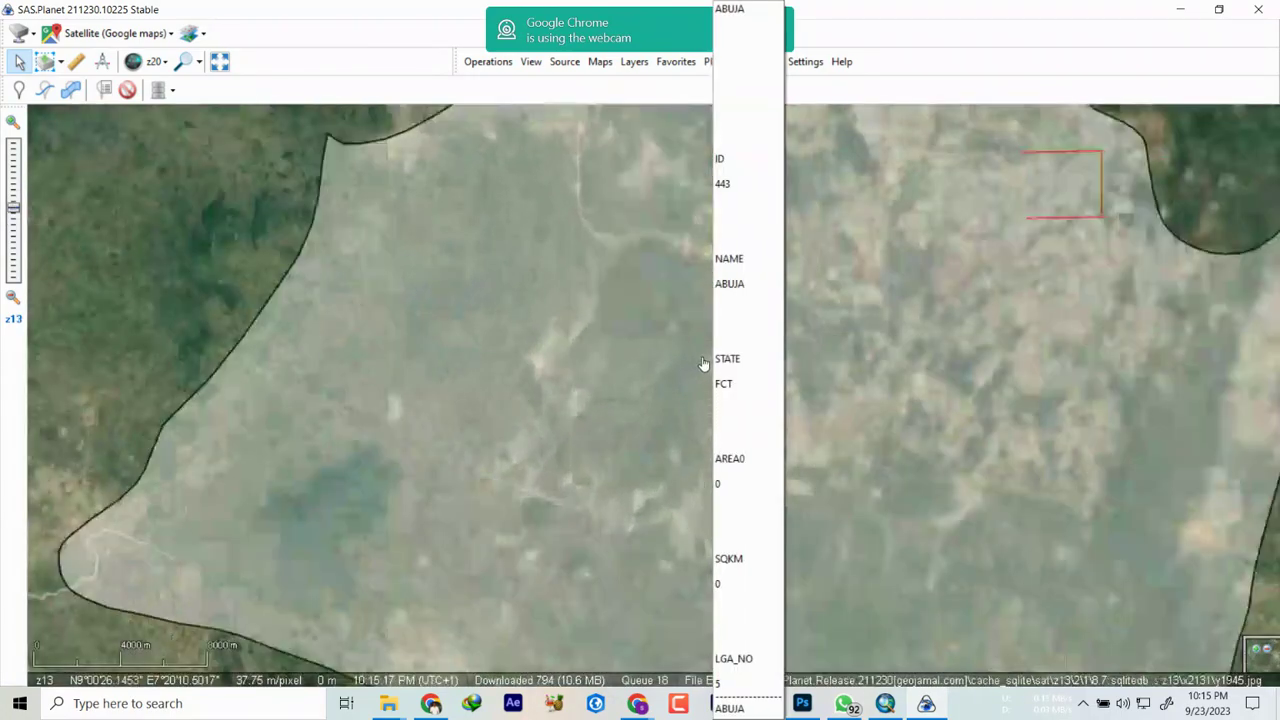
pyautogui.scroll(3, 696, 430)
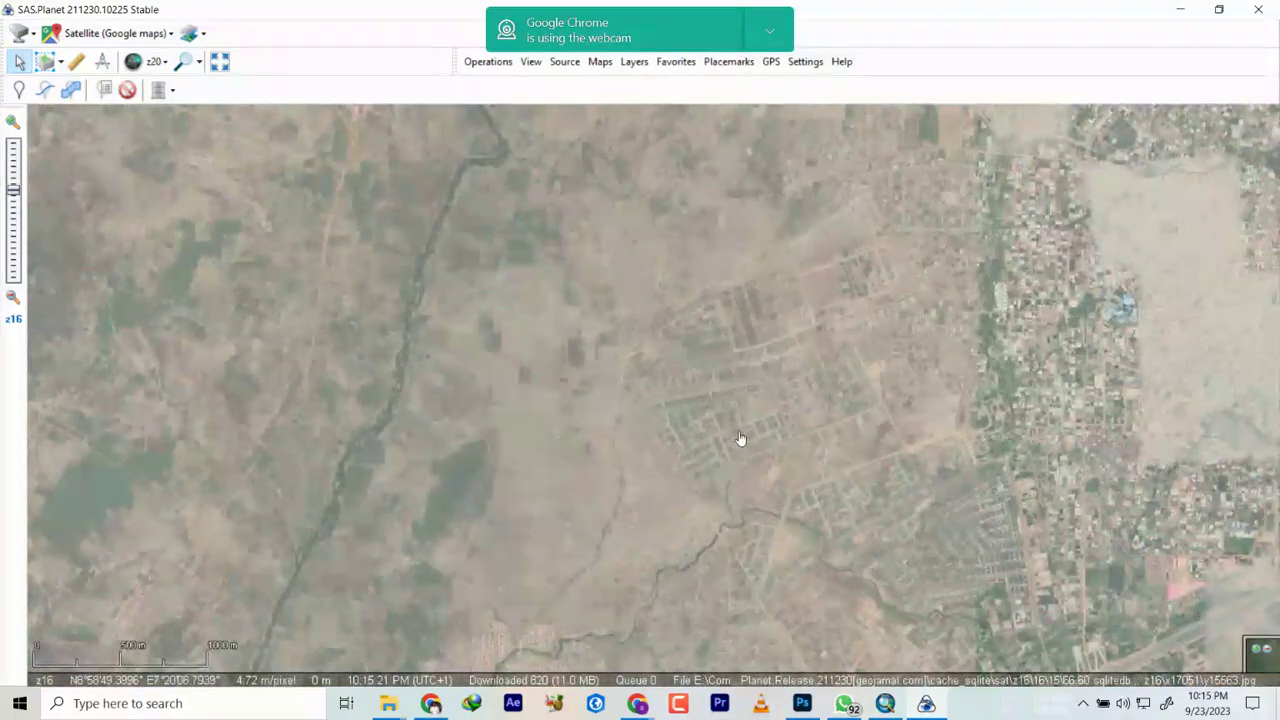
pyautogui.scroll(-3, 740, 437)
pyautogui.scroll(-2, 737, 437)
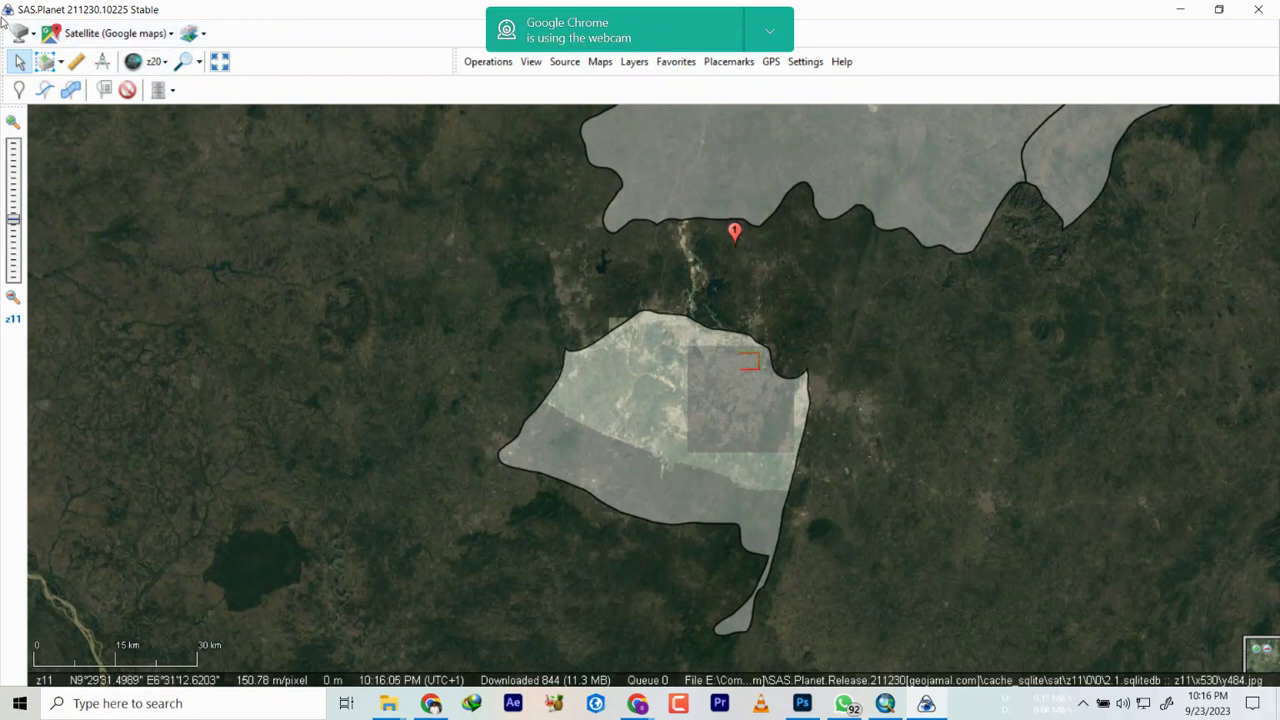
# Step: Move the map source toolbar into the same row as the placemark tools
pyautogui.moveTo(5, 33); pyautogui.dragTo(220, 95)
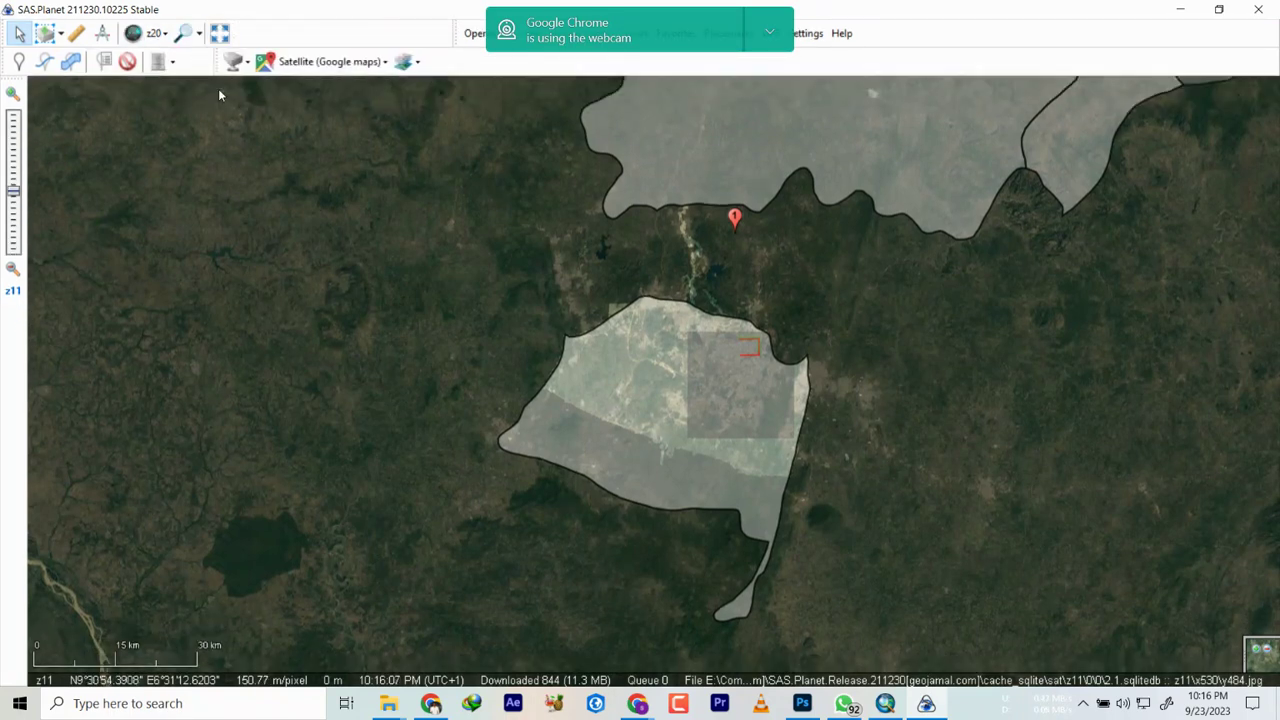
# Step: Review the available base map providers and choose Google's Satellite (Google maps) as the base map
pyautogui.click(318, 64)
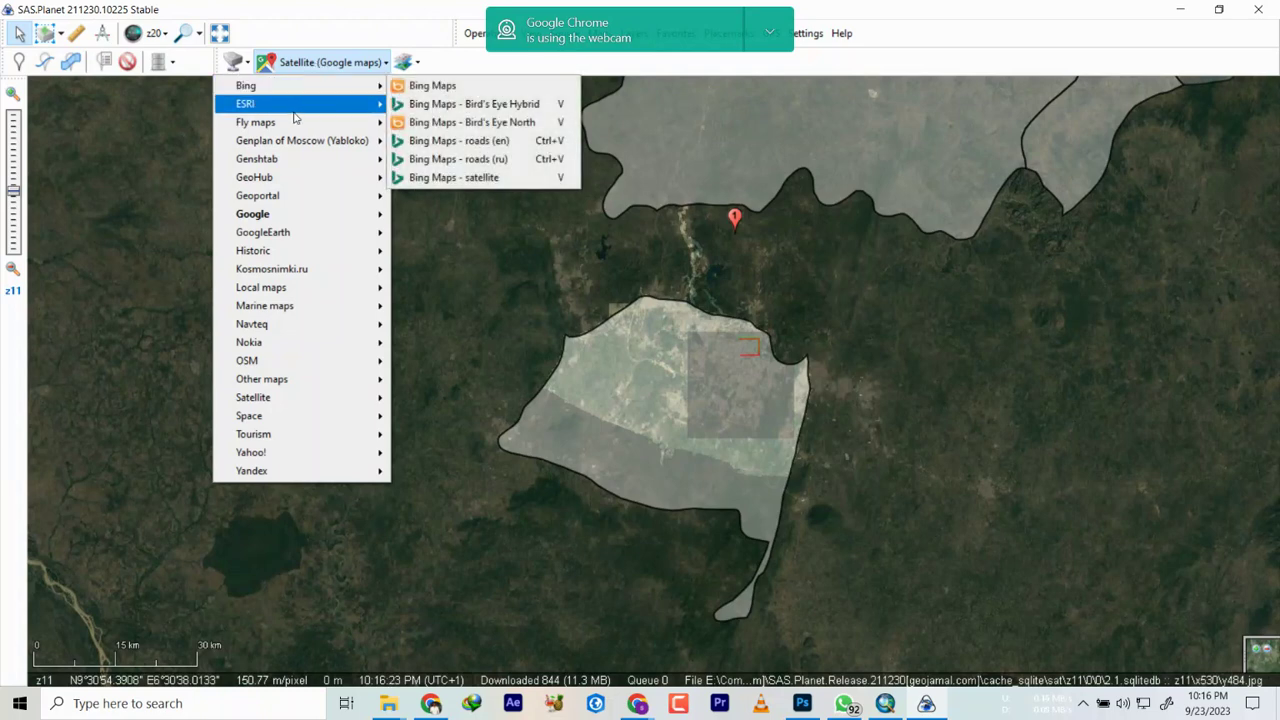
pyautogui.moveTo(294, 111)
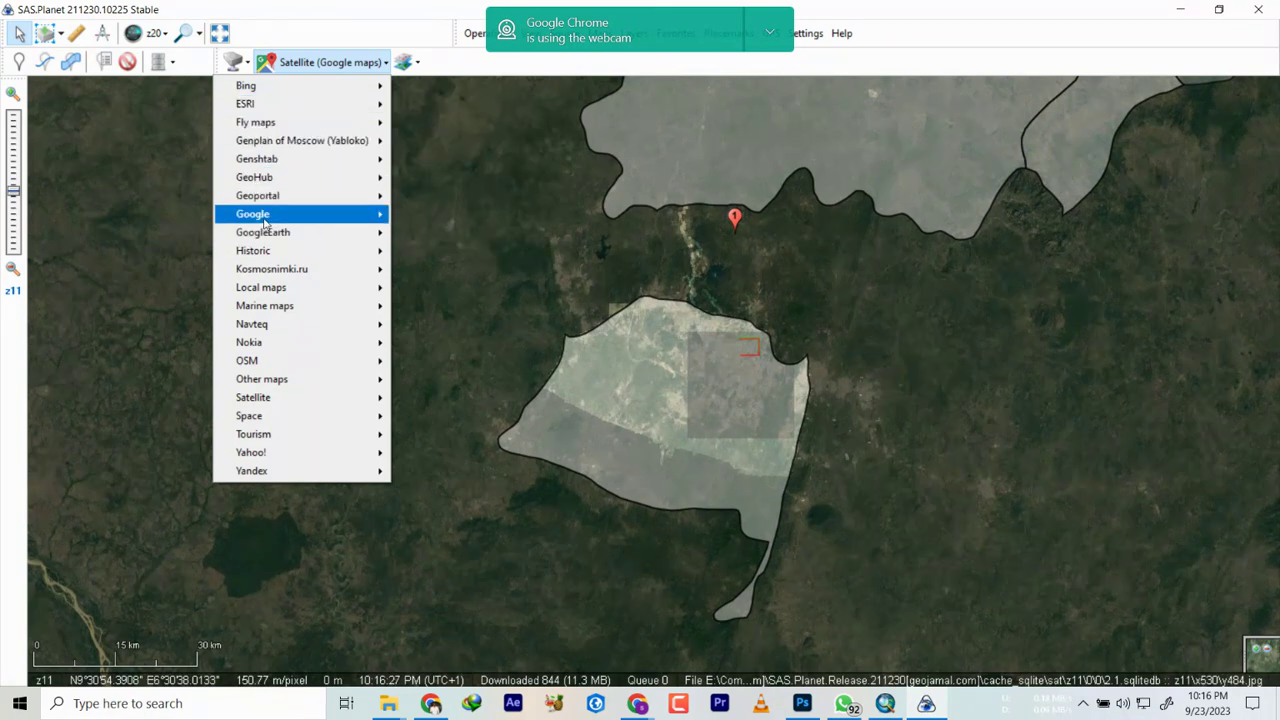
pyautogui.moveTo(264, 223)
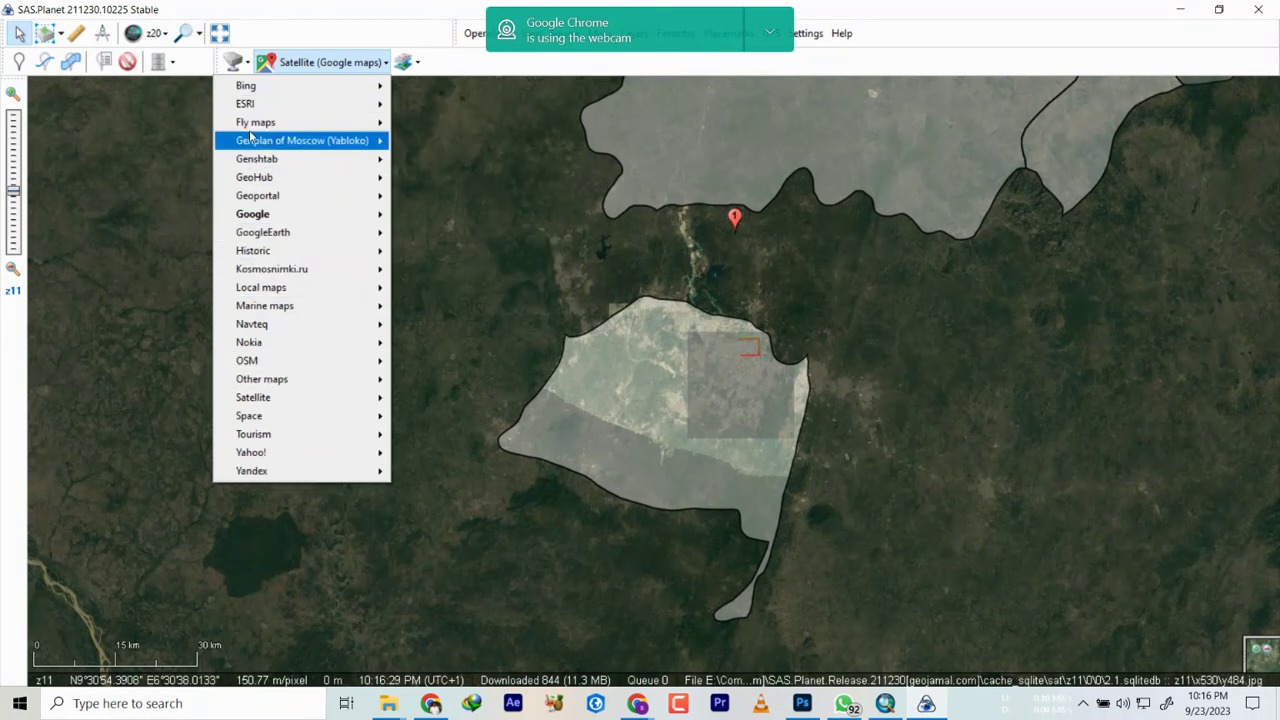
pyautogui.moveTo(287, 89)
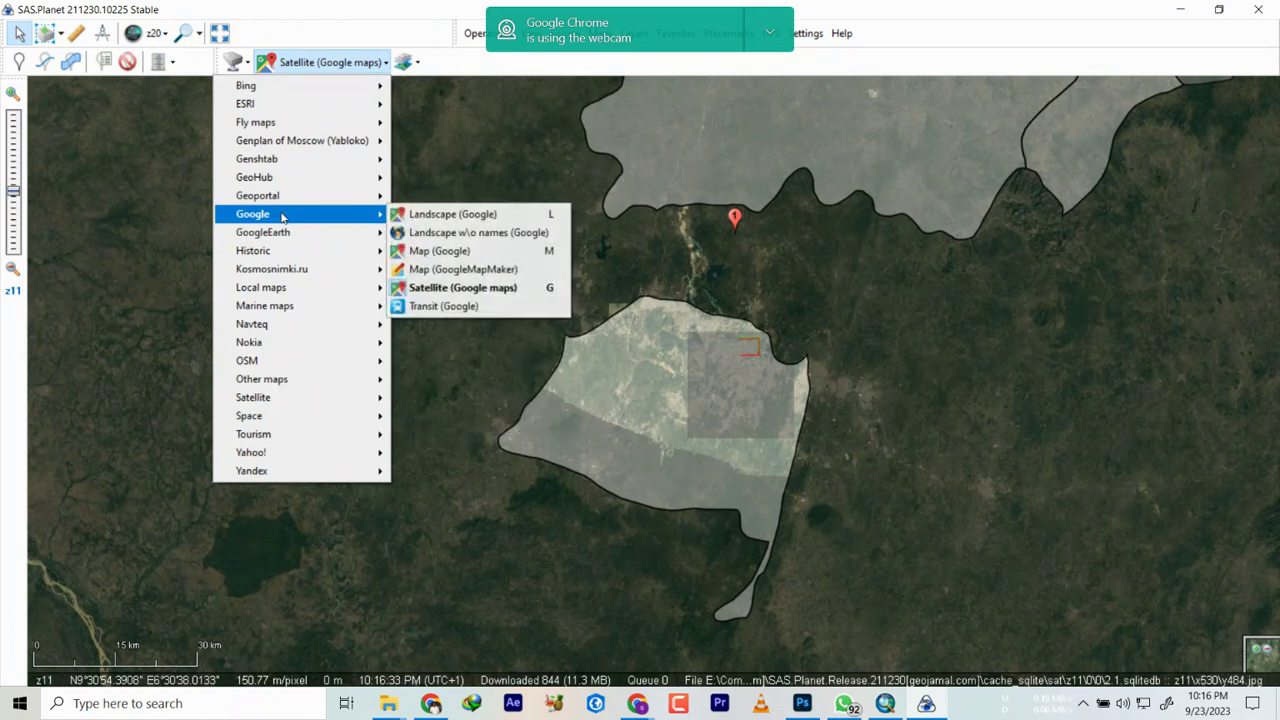
pyautogui.click(462, 288)
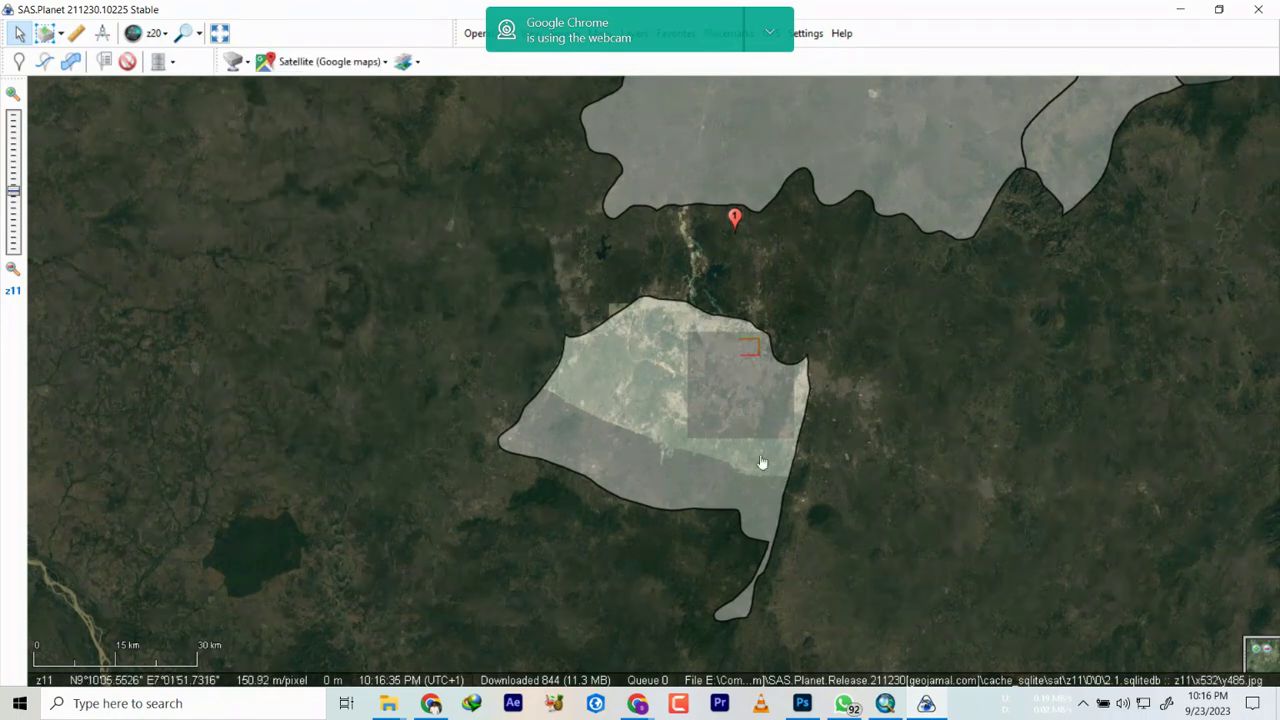
# Step: Examine the satellite imagery inside the Abuja polygon from z14 to z17, returning to the polygon overview at z12
pyautogui.scroll(3, 654, 437)
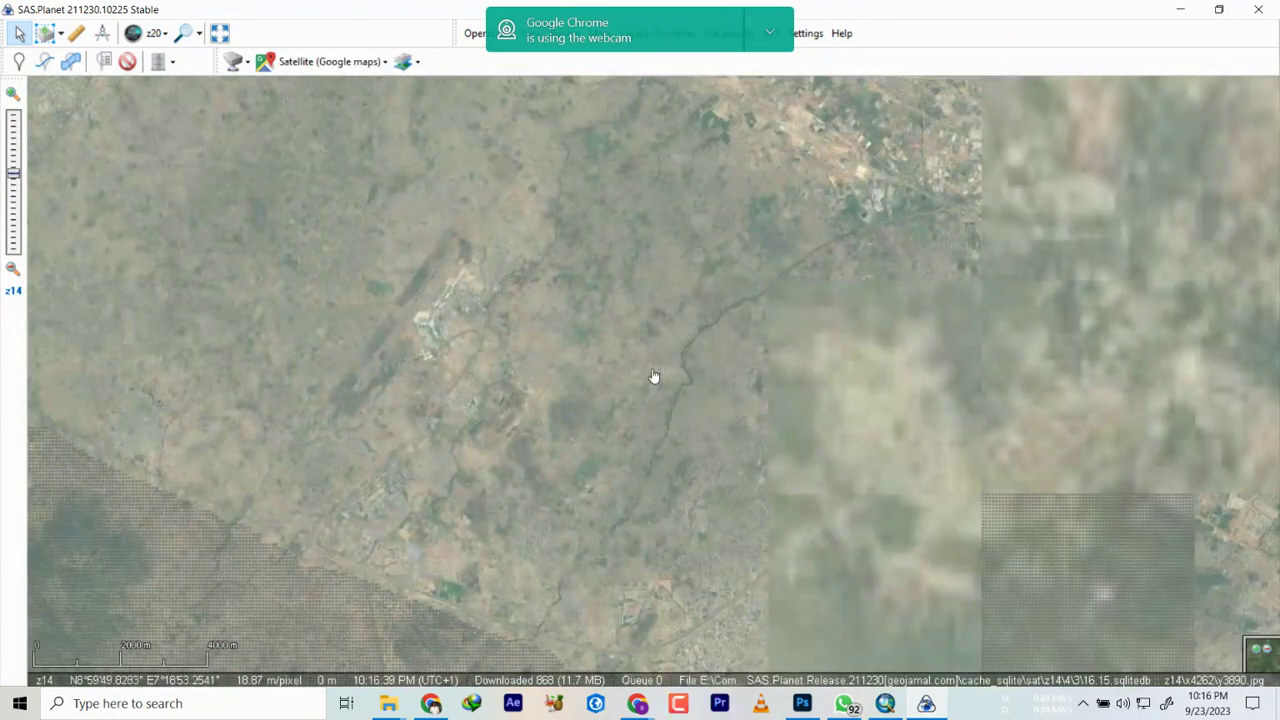
pyautogui.scroll(1, 654, 375)
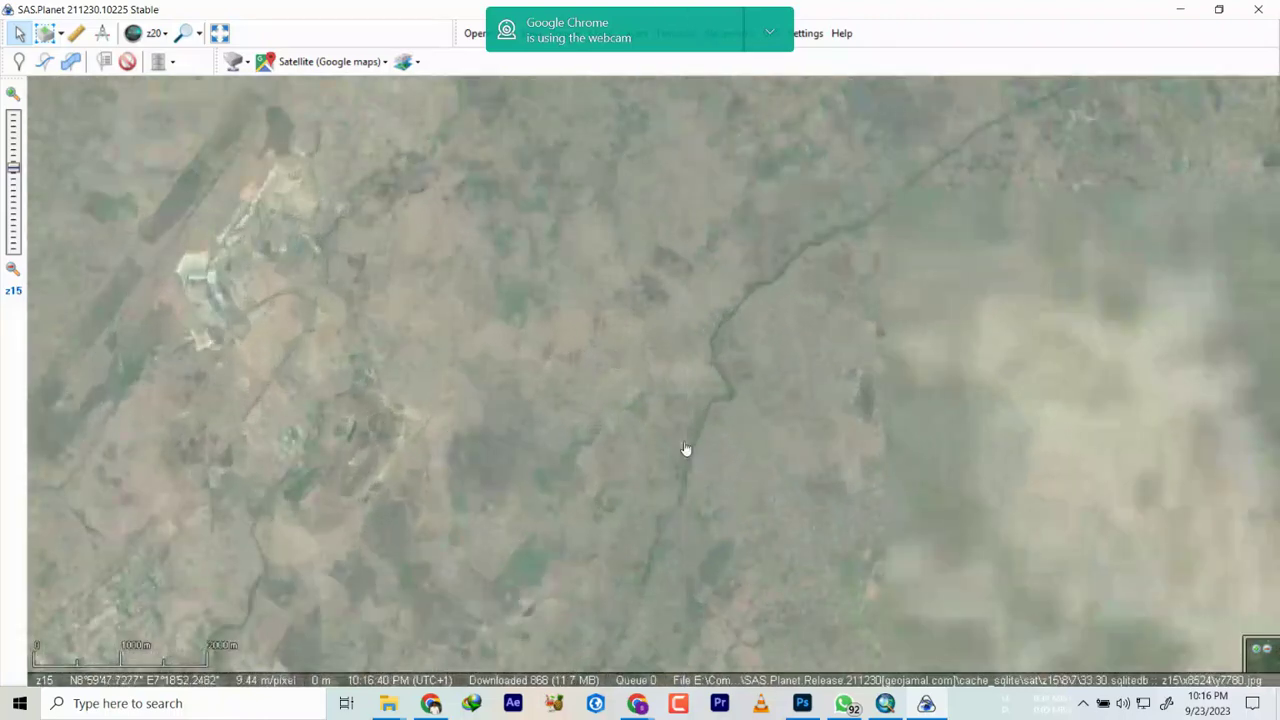
pyautogui.moveTo(686, 449)
pyautogui.scroll(1, 677, 440)
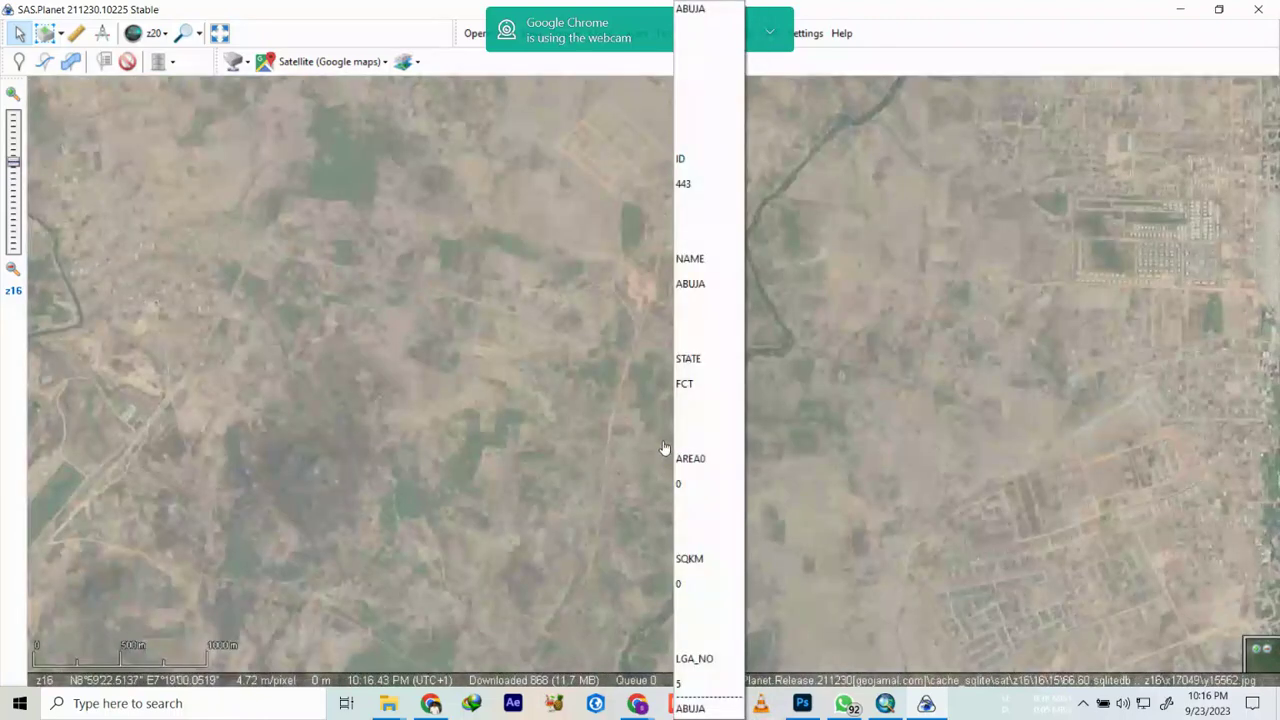
pyautogui.scroll(1, 545, 402)
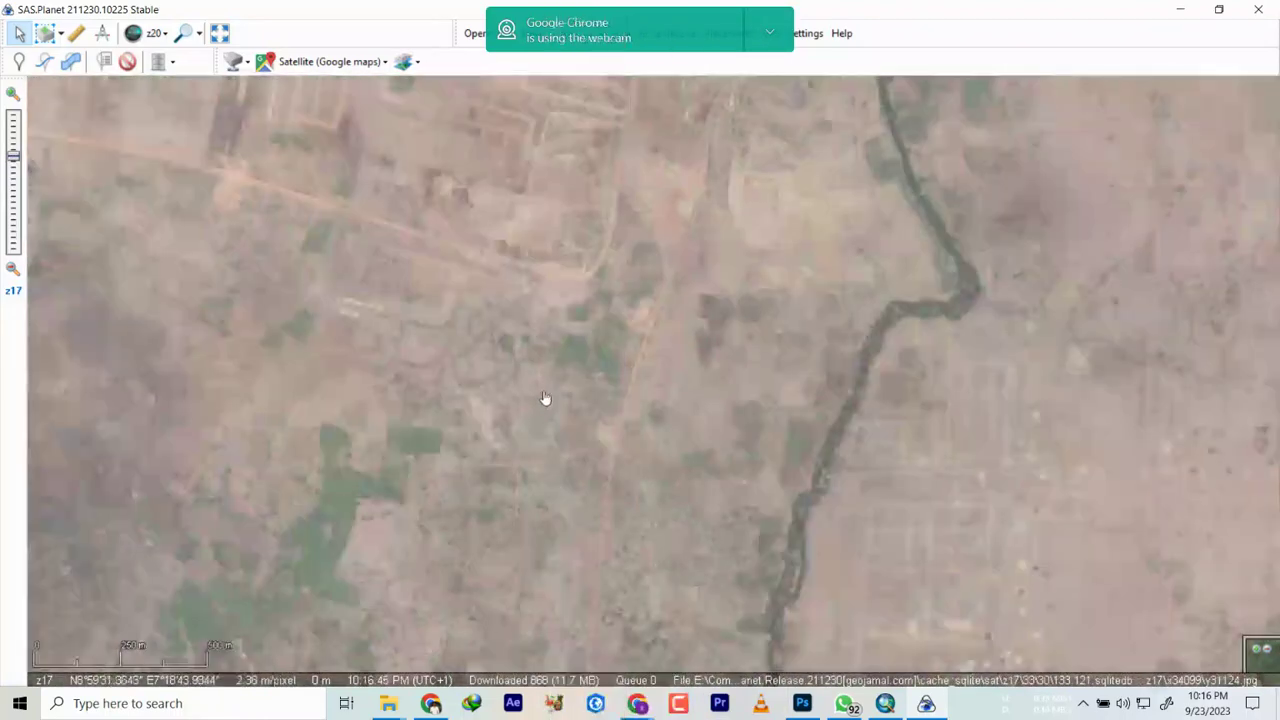
pyautogui.scroll(-4, 622, 385)
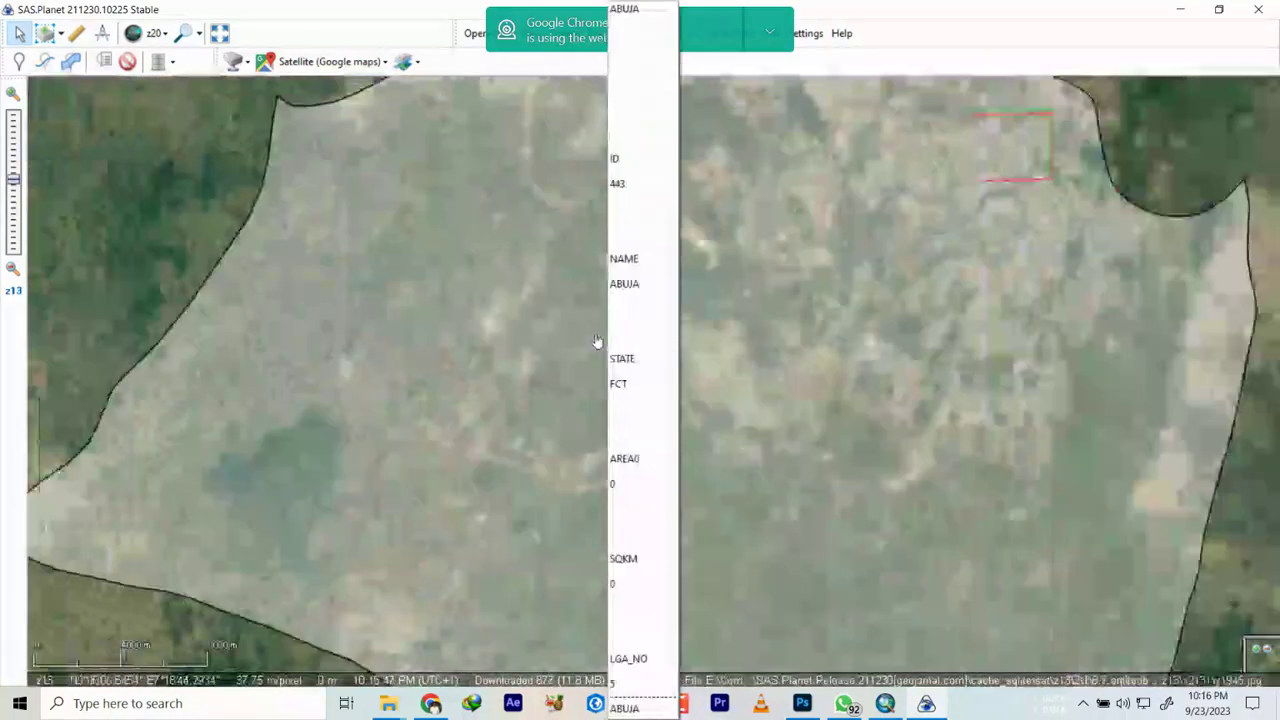
pyautogui.scroll(-1, 596, 342)
# Step: Reselect Satellite (Google maps) as the base map and view the imagery inside the Abuja polygon at z14
pyautogui.click(350, 62)
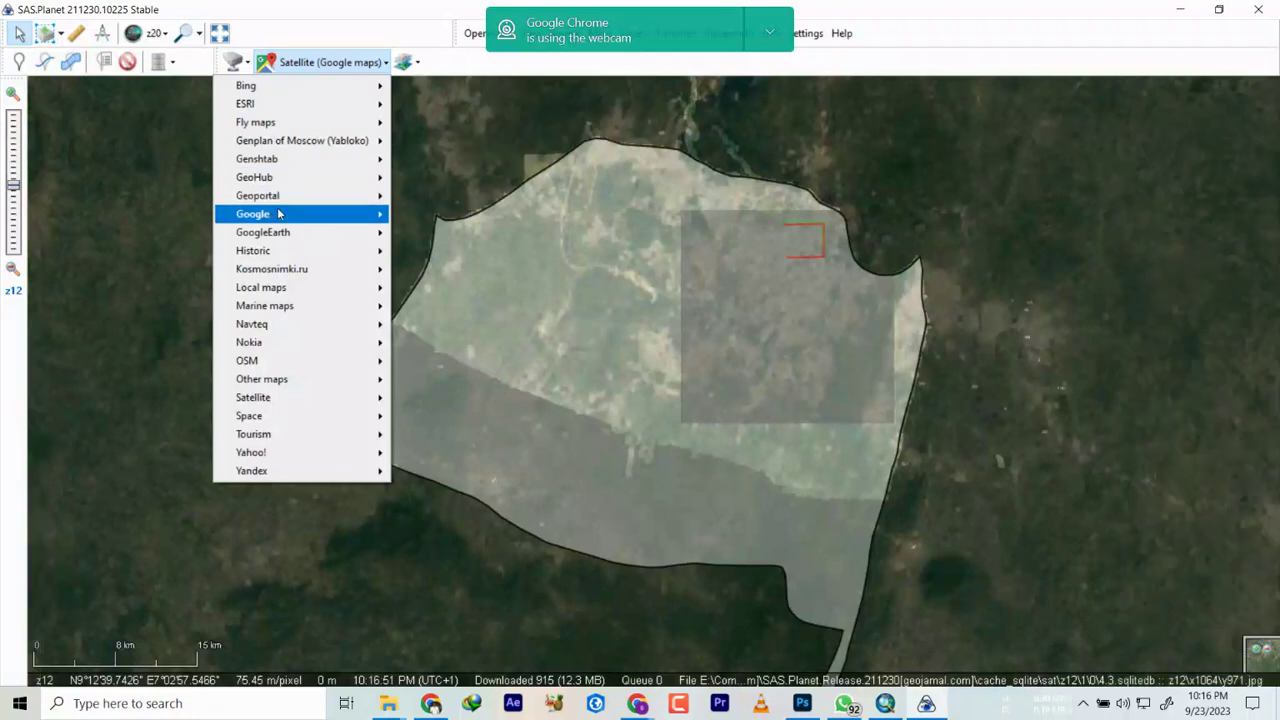
pyautogui.moveTo(281, 213)
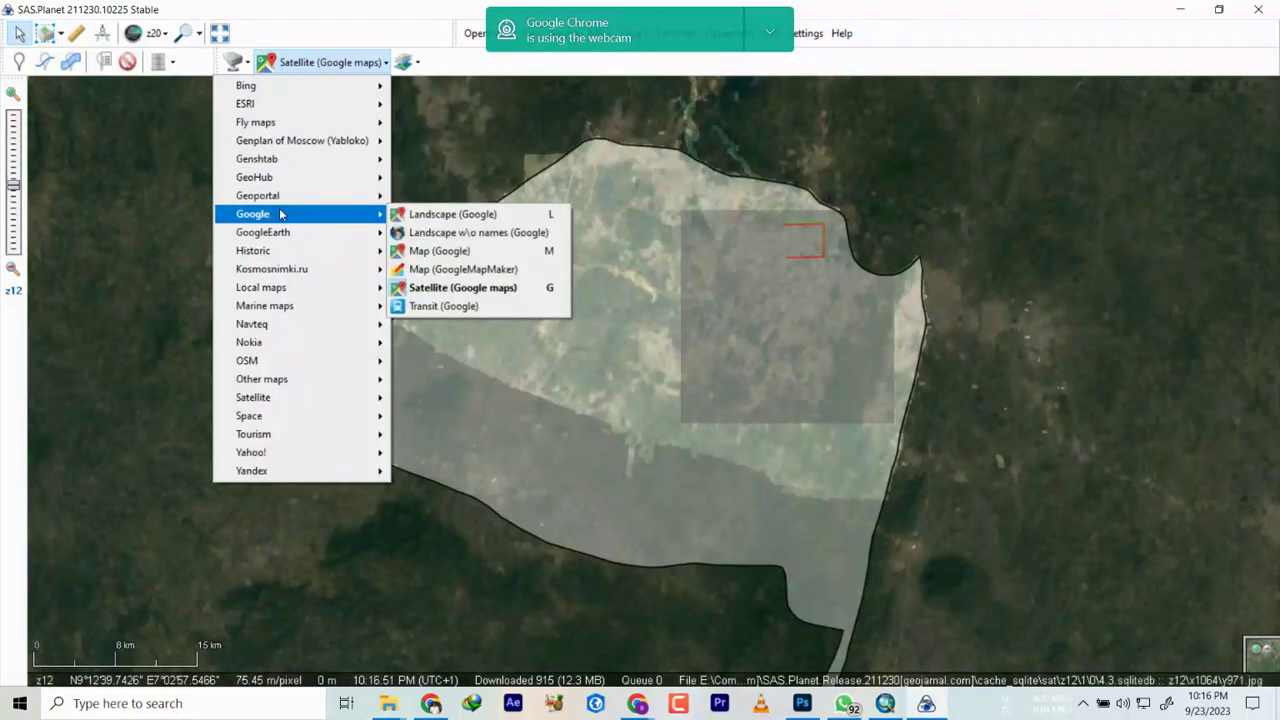
pyautogui.click(474, 290)
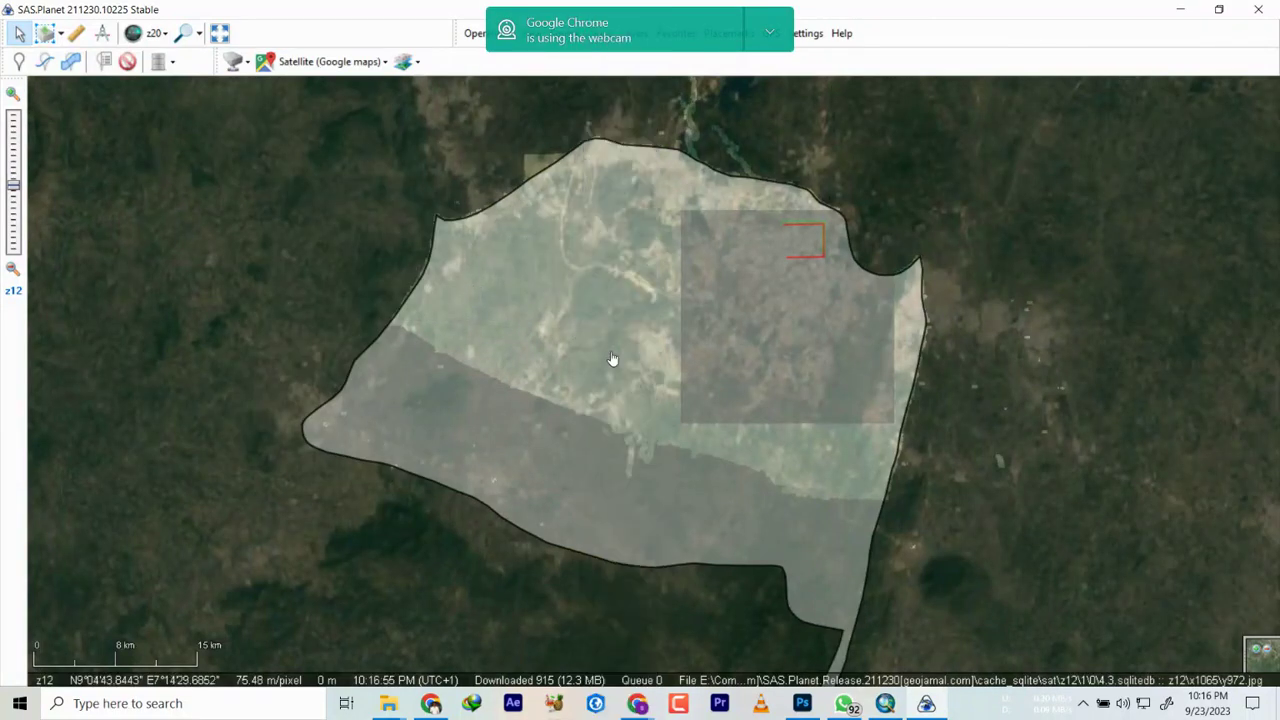
pyautogui.scroll(2, 658, 378)
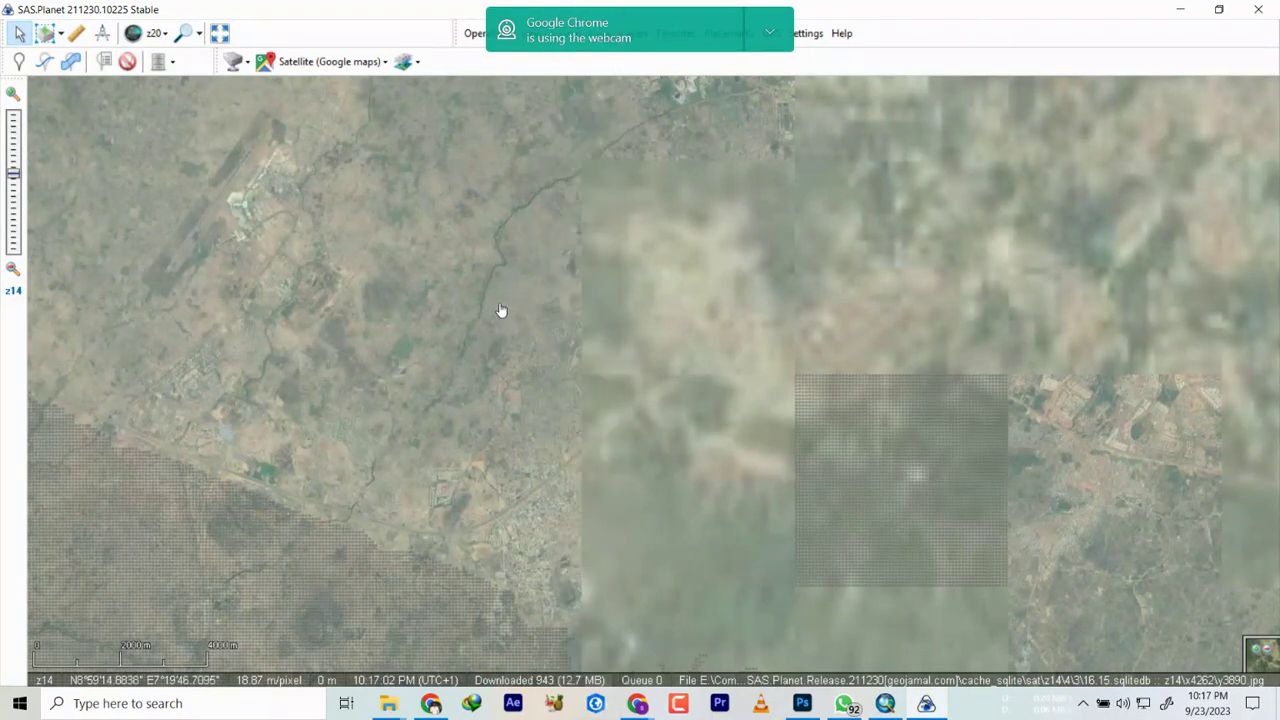
# Step: Overlay the Google group's Traffic (Google Maps) layer on the satellite base map
pyautogui.click(413, 63)
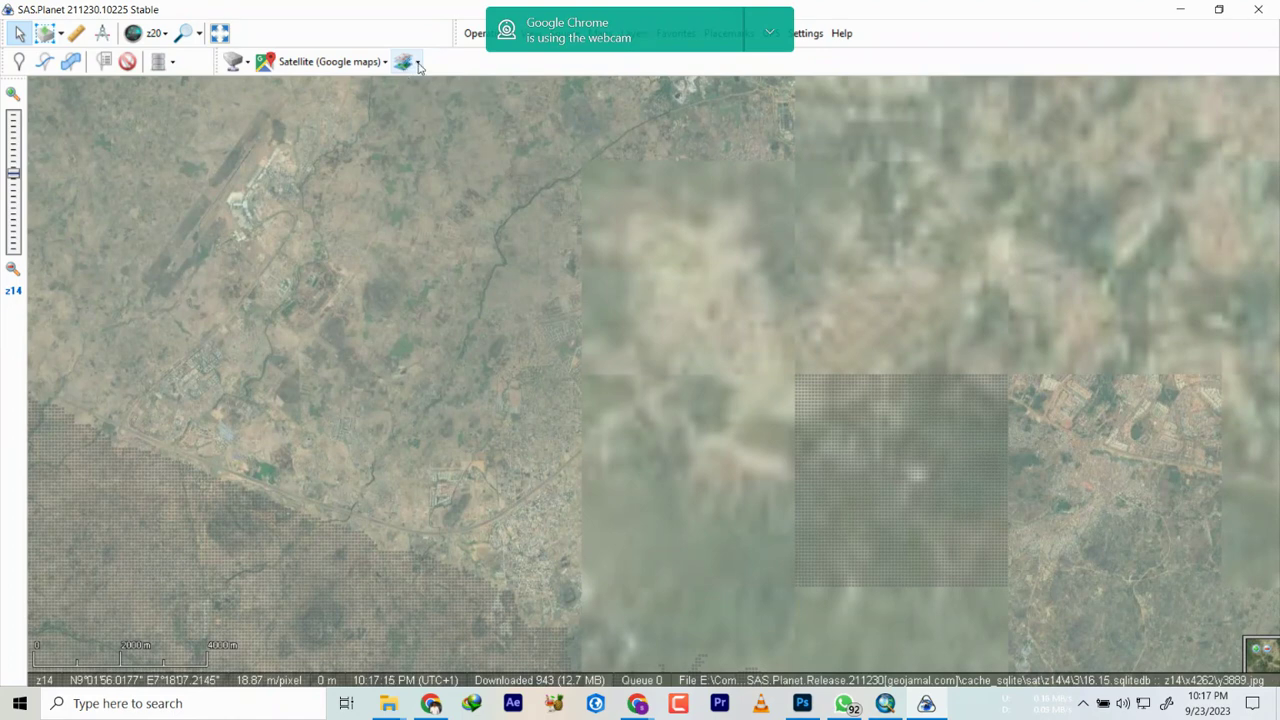
pyautogui.click(419, 64)
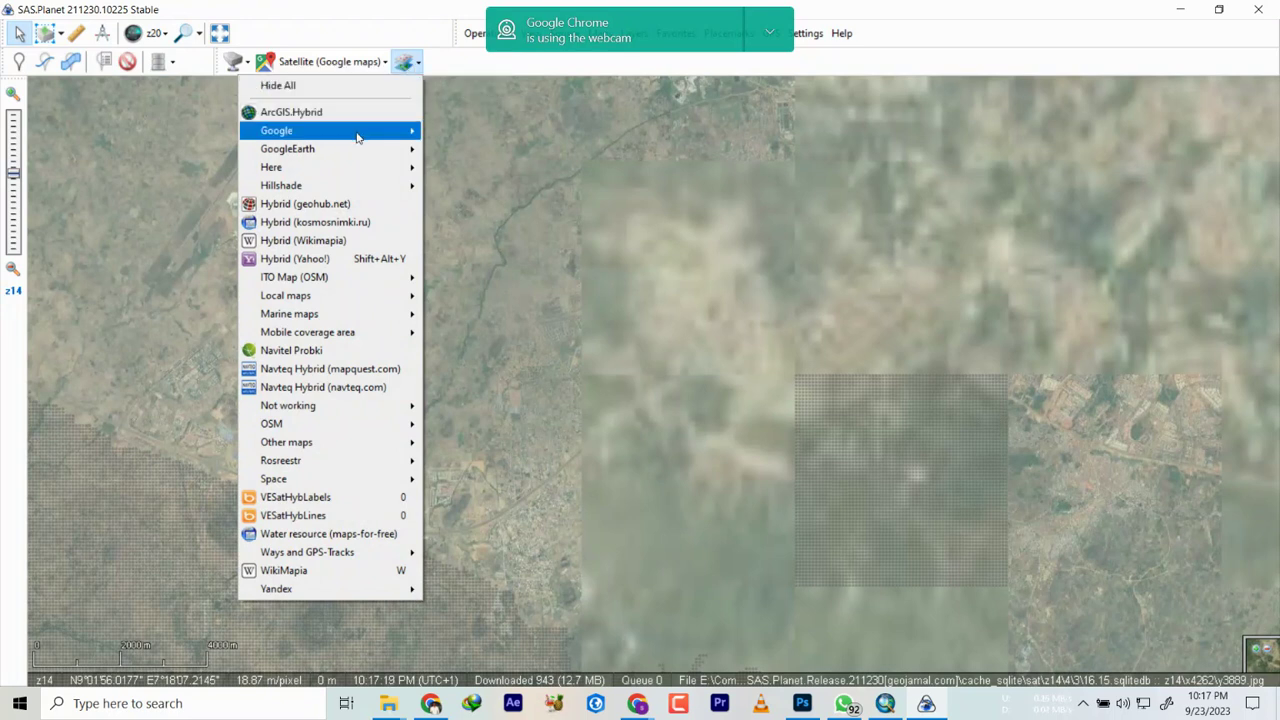
pyautogui.moveTo(357, 136)
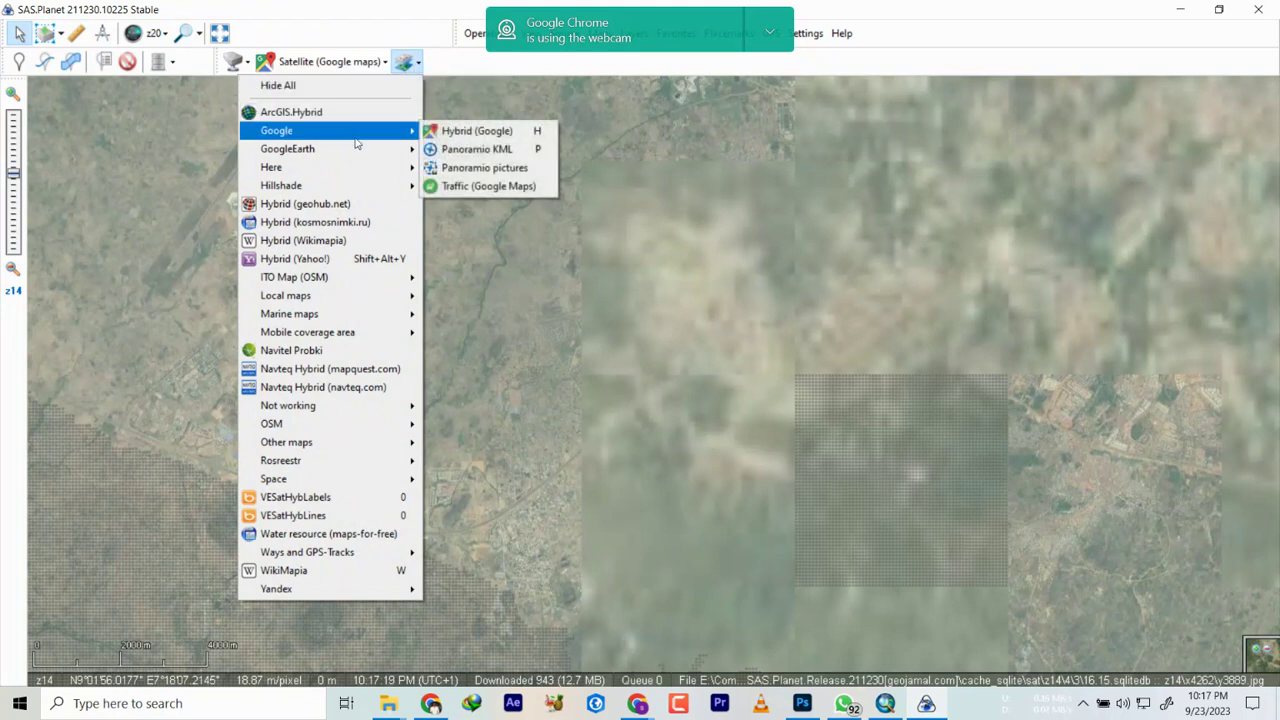
pyautogui.click(509, 191)
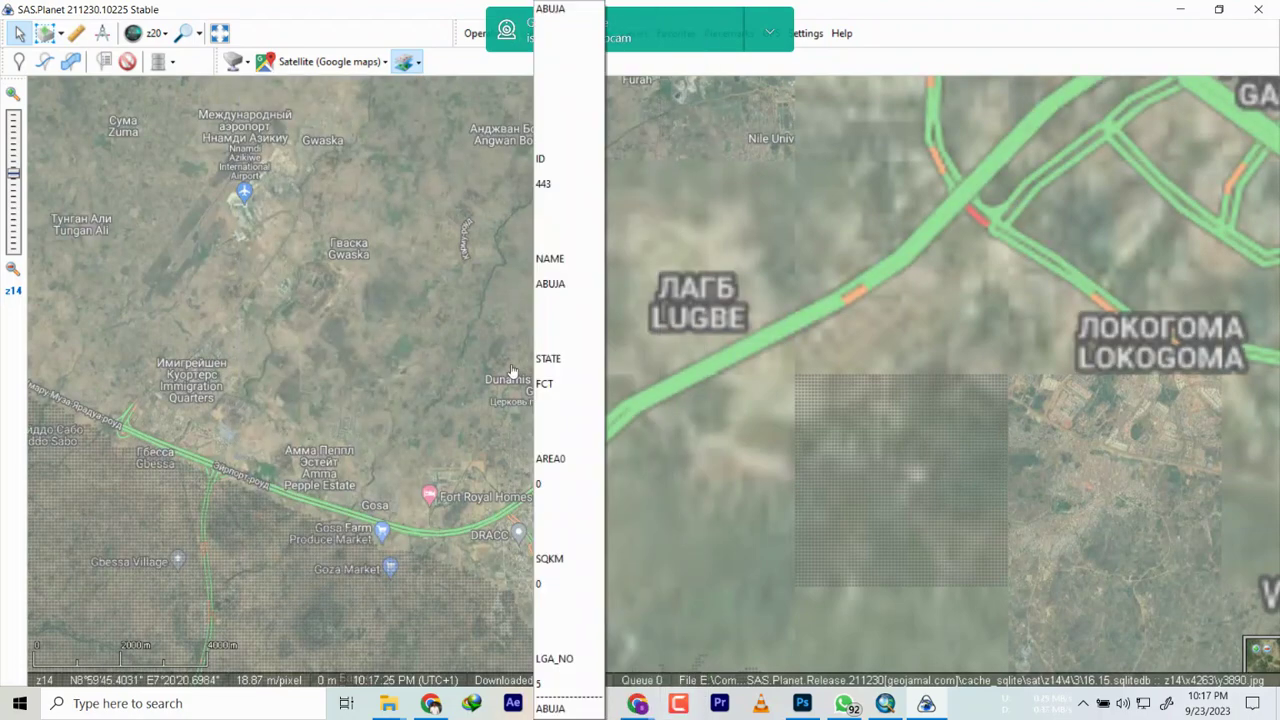
# Step: Inspect the traffic lines and place labels around Lugbe and the airport road interchange up to z20, returning to the Abuja overview at z12
pyautogui.scroll(2, 541, 335)
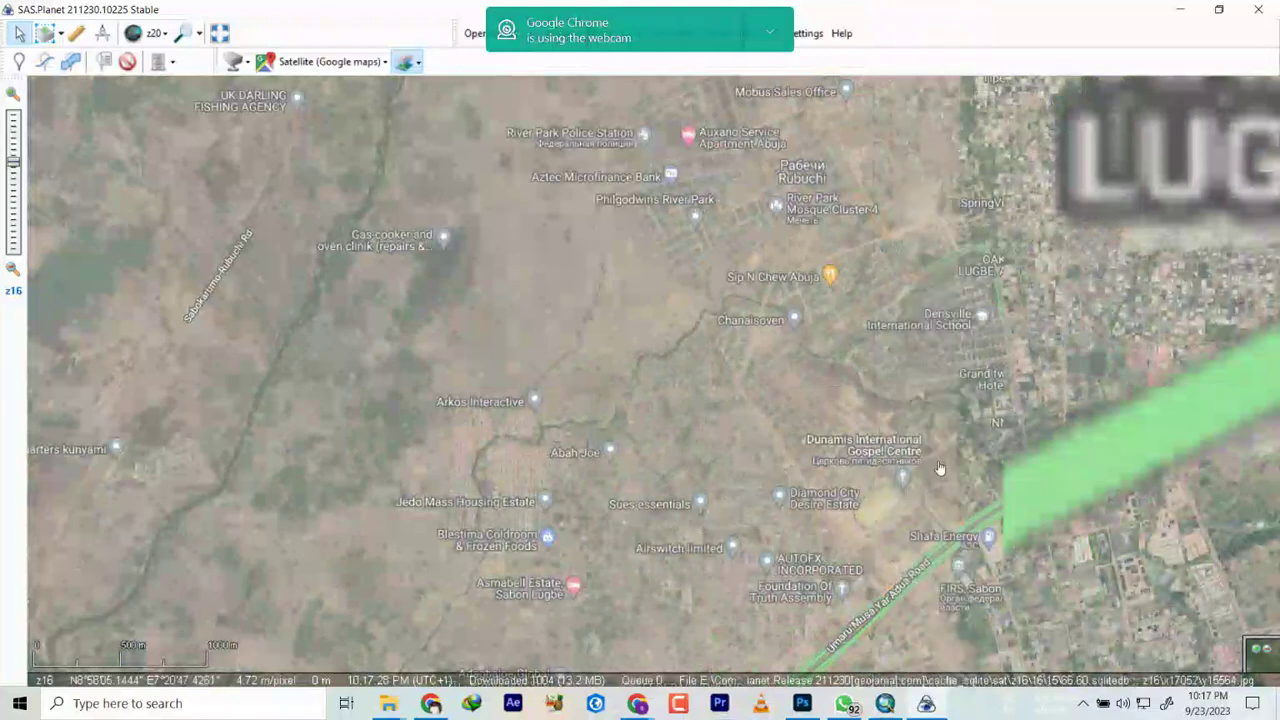
pyautogui.moveTo(878, 447)
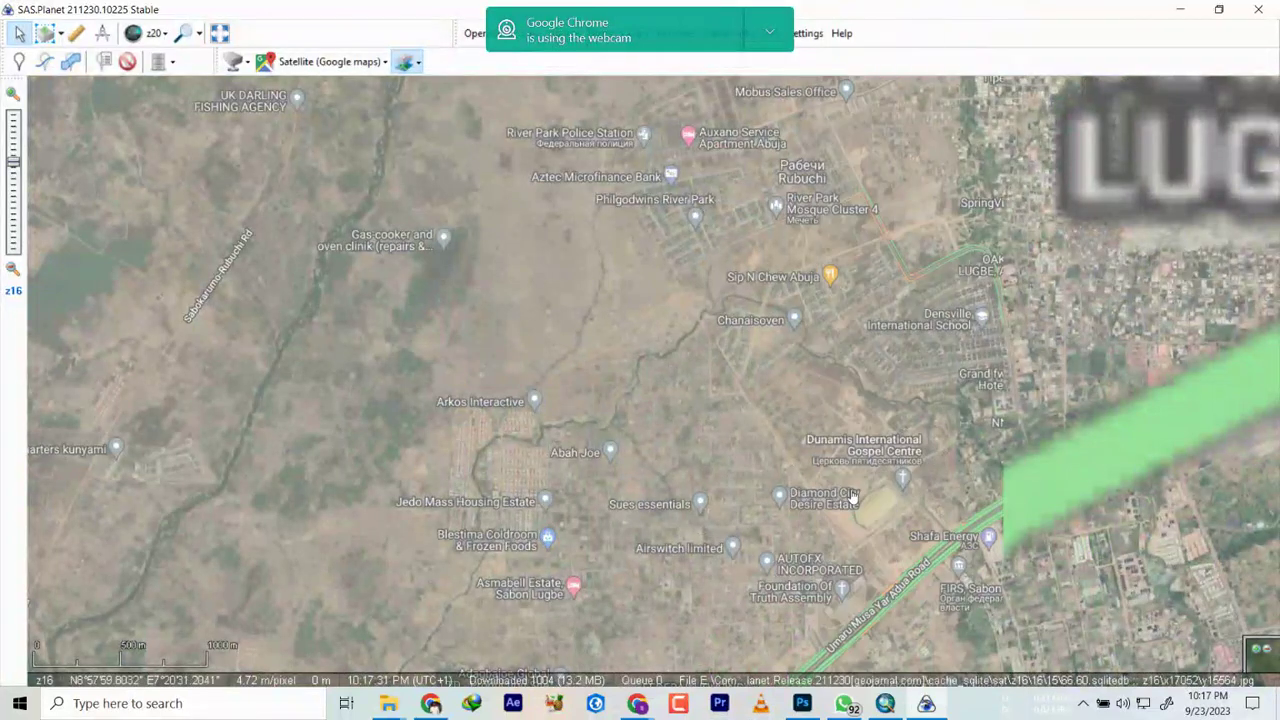
pyautogui.scroll(-4, 777, 337)
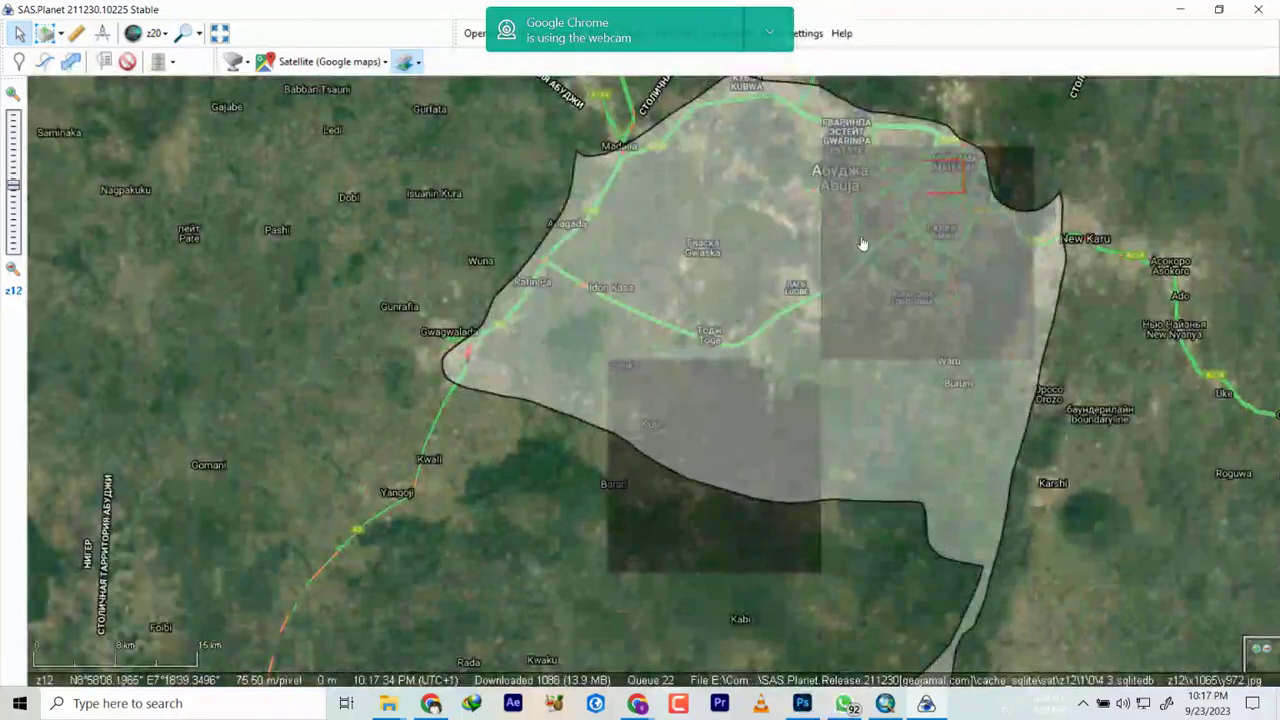
pyautogui.scroll(3, 857, 347)
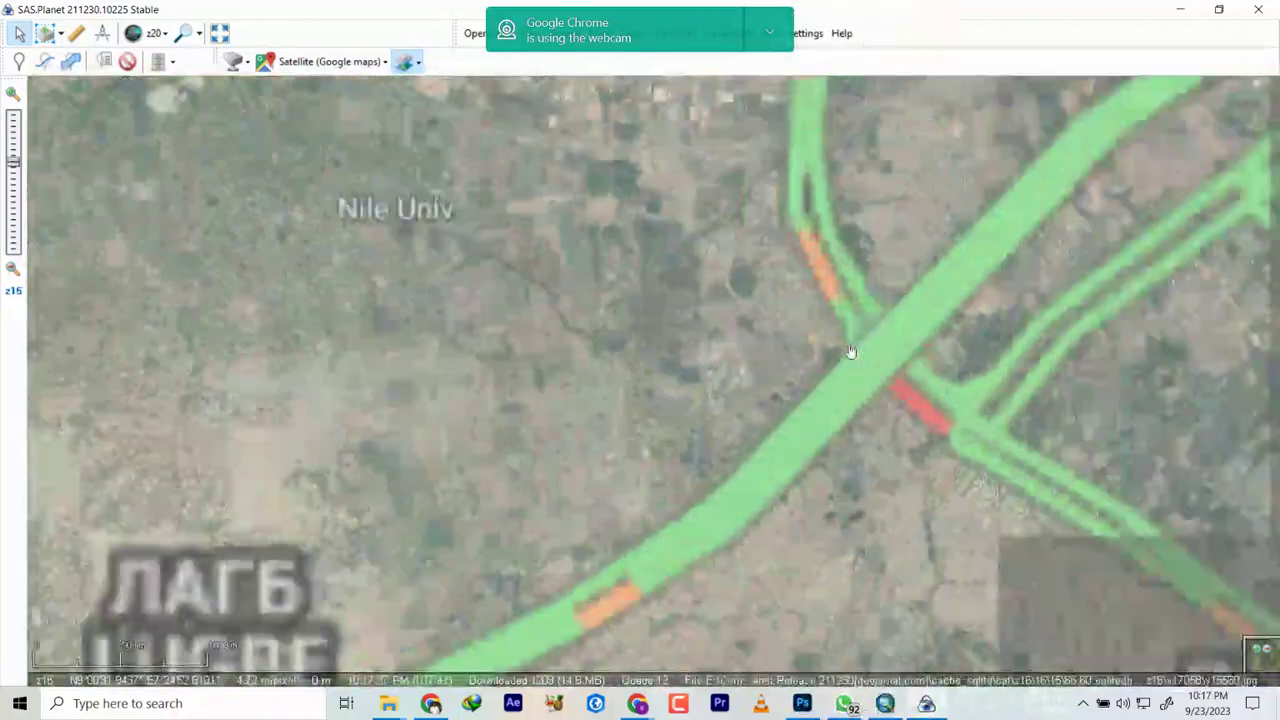
pyautogui.scroll(3, 855, 348)
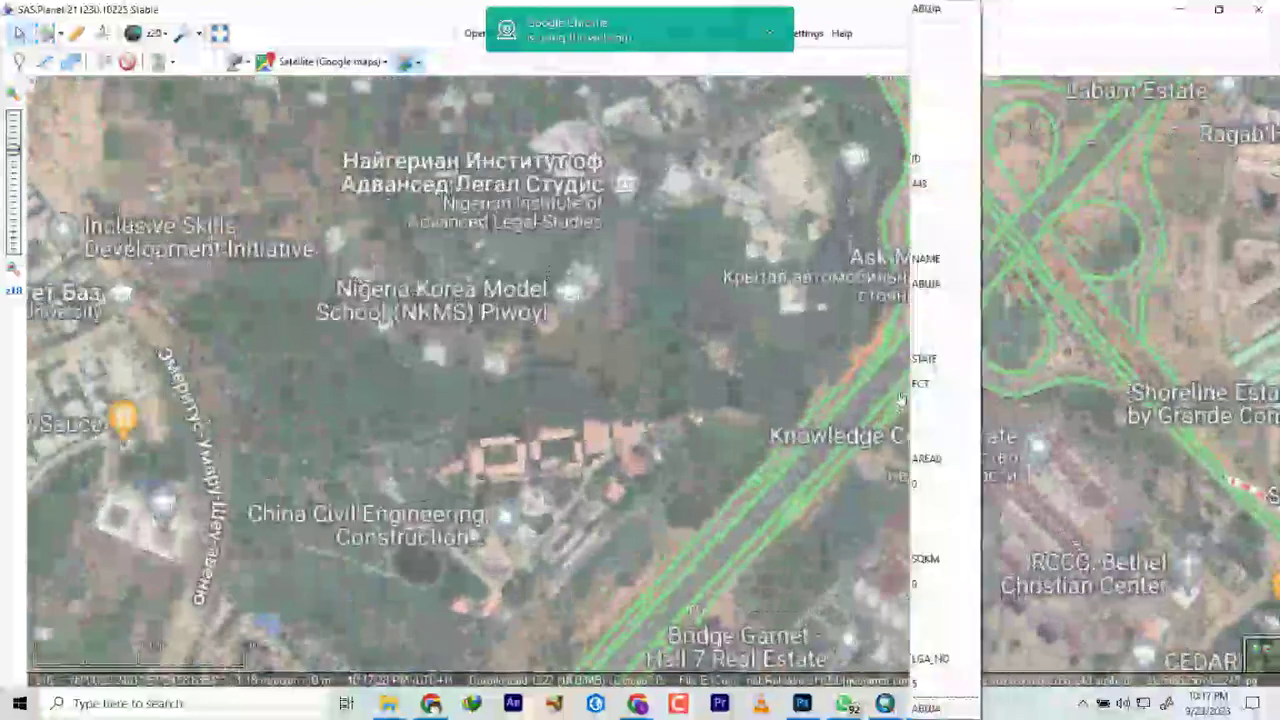
pyautogui.scroll(1, 1012, 333)
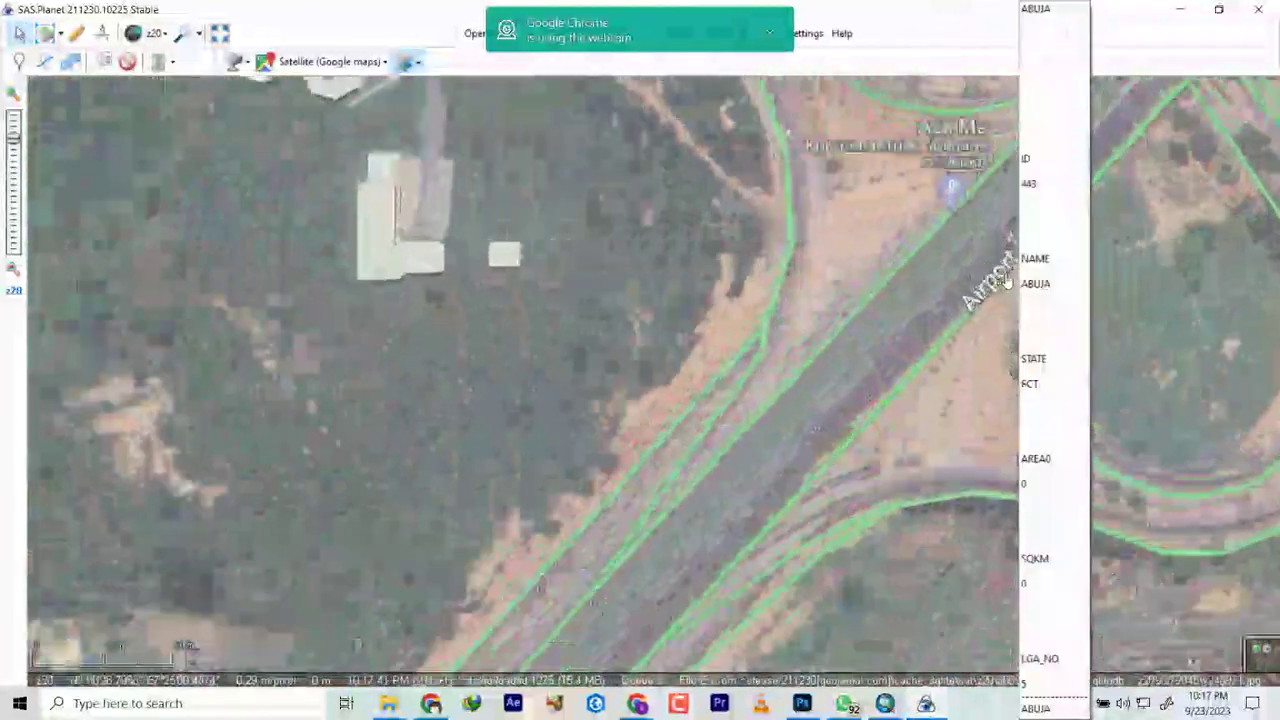
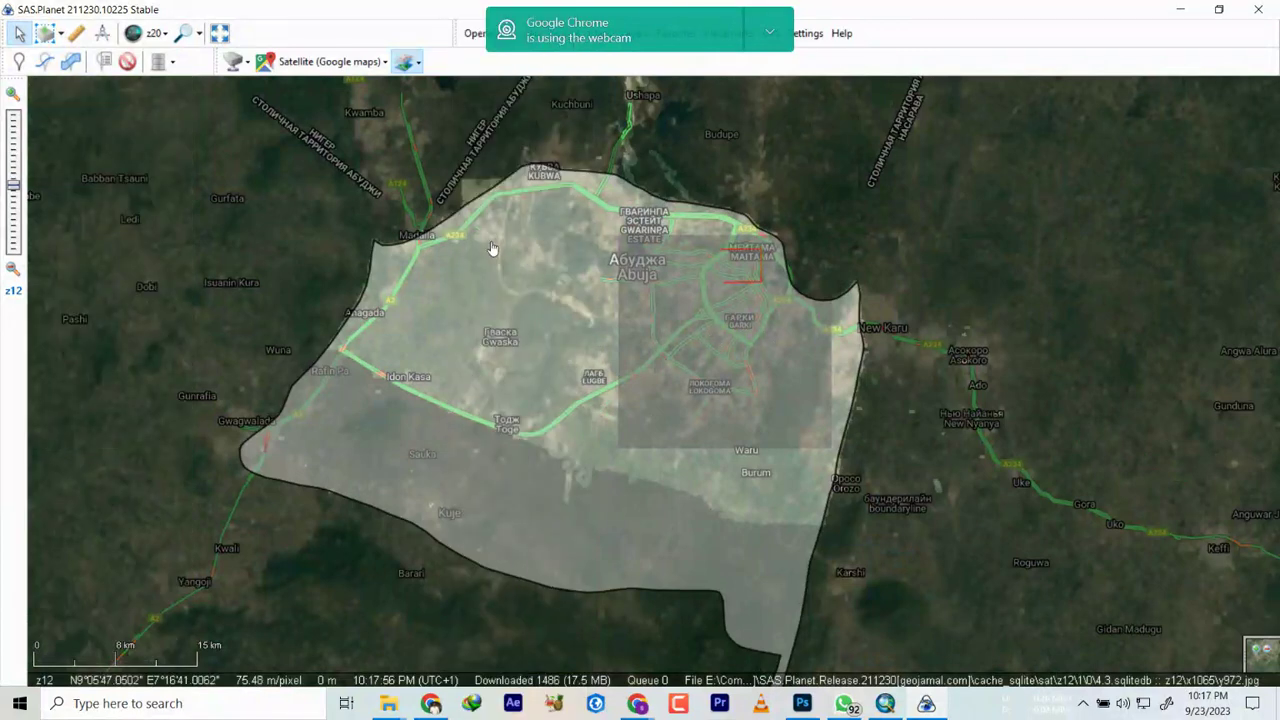
pyautogui.moveTo(535, 335)
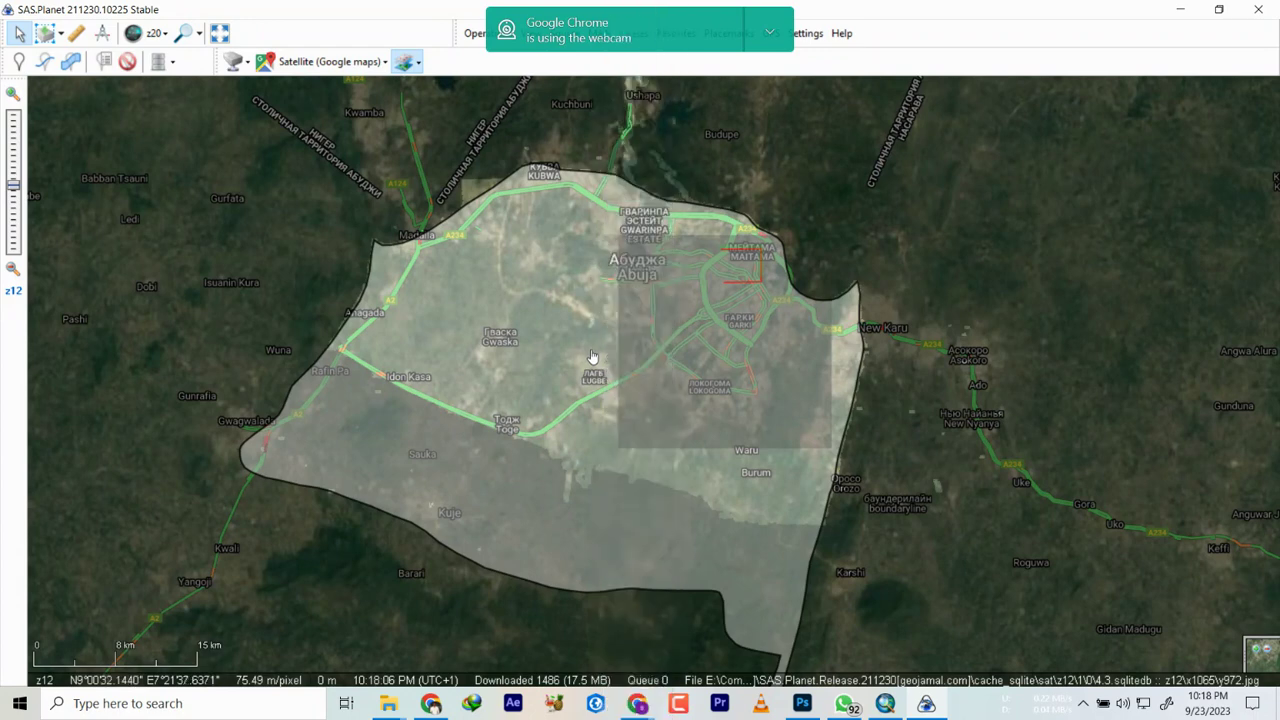
# Step: Turn the Traffic (Google Maps) layer off and on again to compare the Abuja map with and without the overlay
pyautogui.scroll(1, 572, 360)
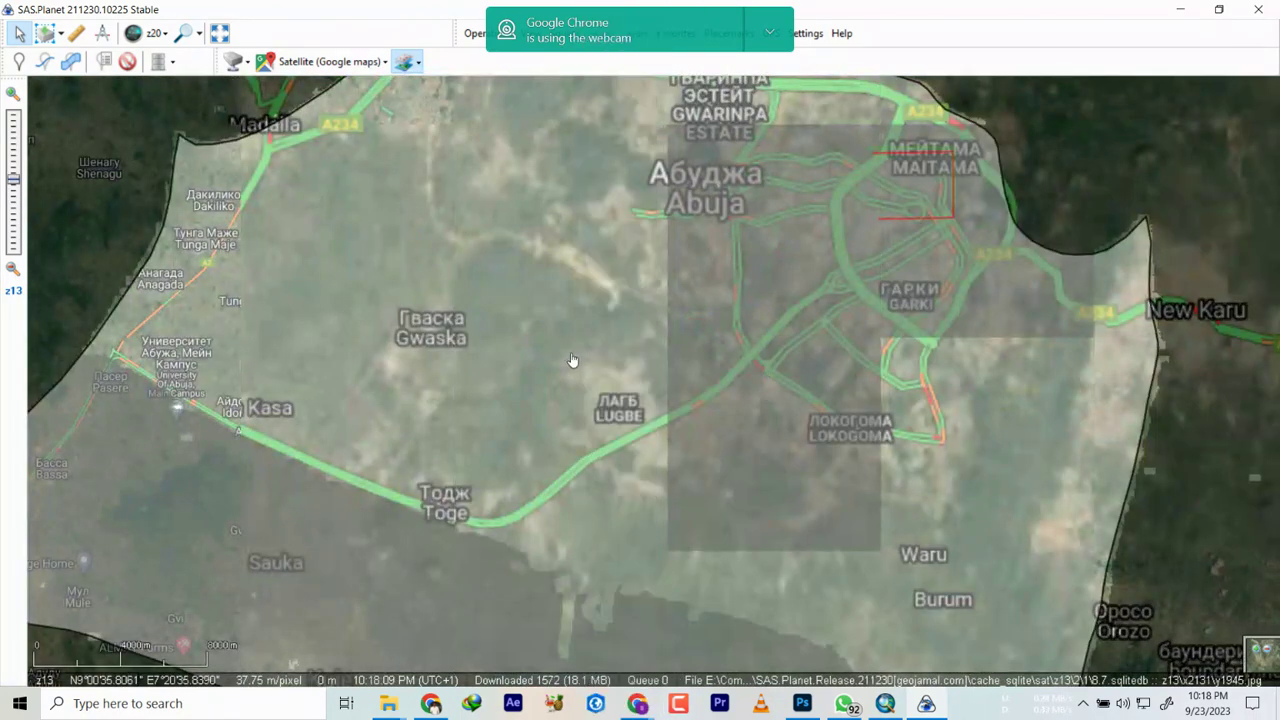
pyautogui.click(417, 64)
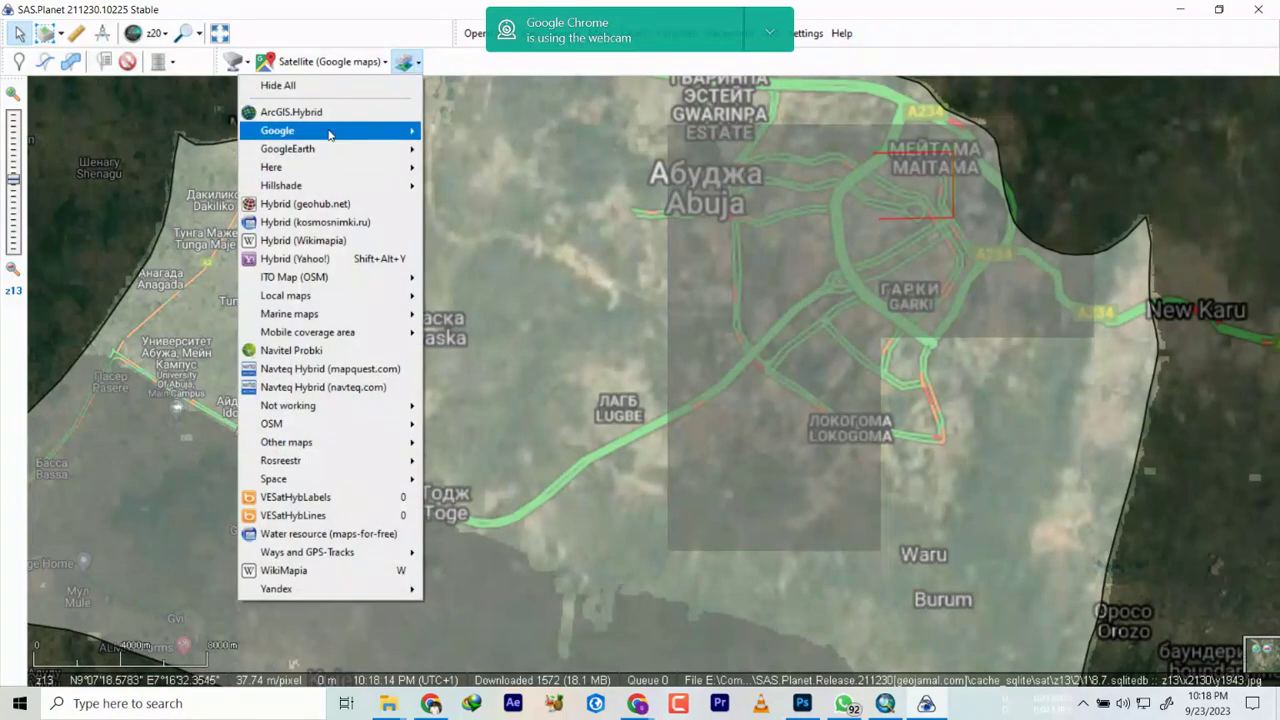
pyautogui.moveTo(329, 131)
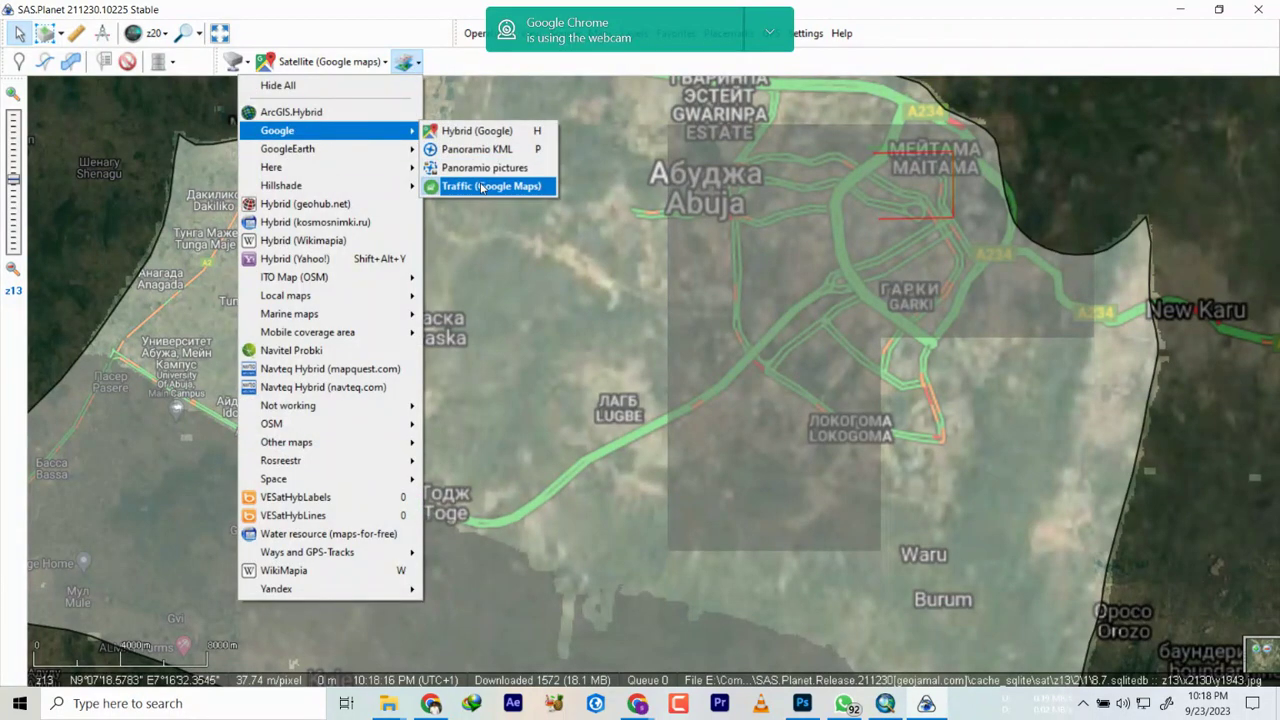
pyautogui.click(481, 187)
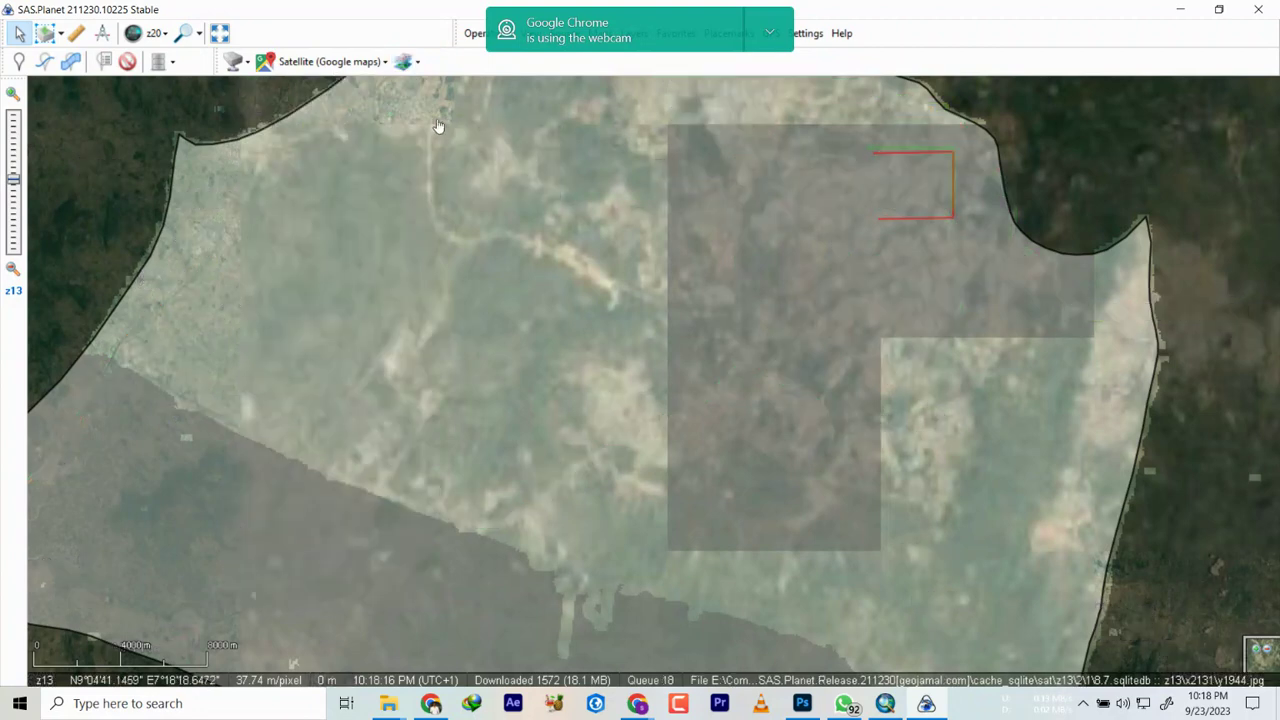
pyautogui.click(411, 64)
pyautogui.moveTo(400, 130)
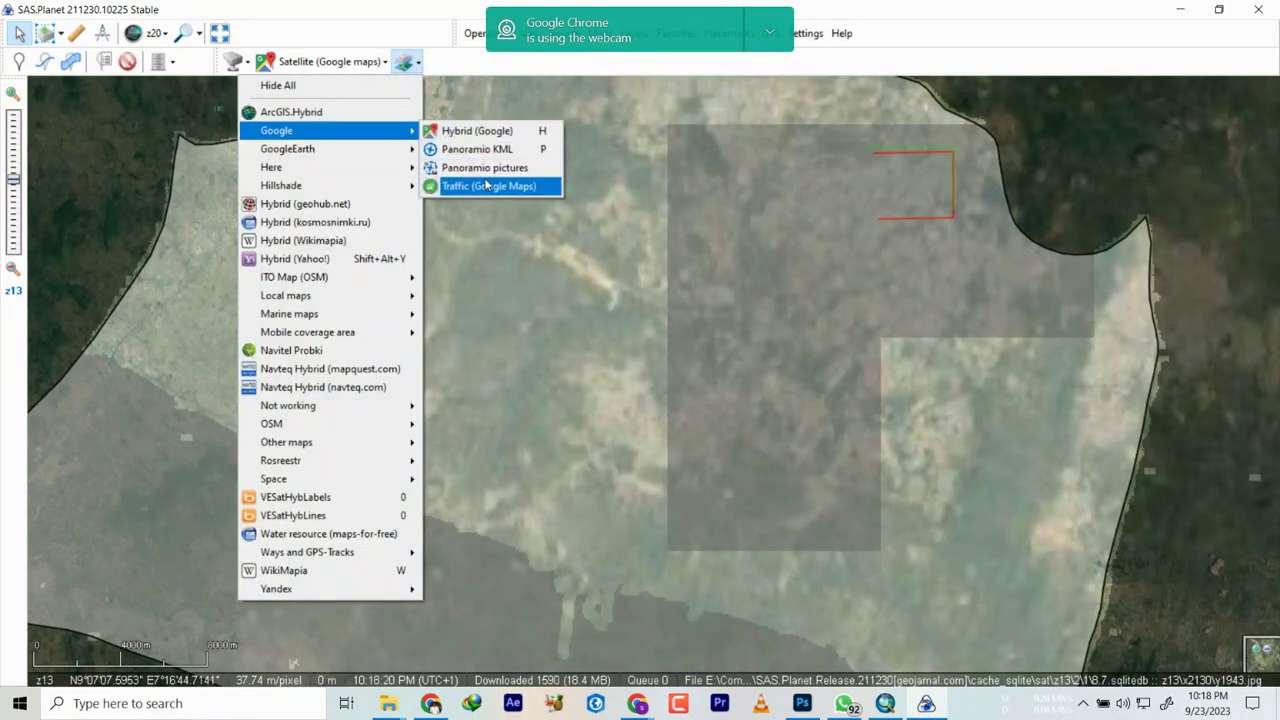
pyautogui.click(495, 186)
# Step: Examine the area west of Nnamdi Azikiwe International Airport with the traffic layer on, from z12 up to z18
pyautogui.scroll(-1, 738, 202)
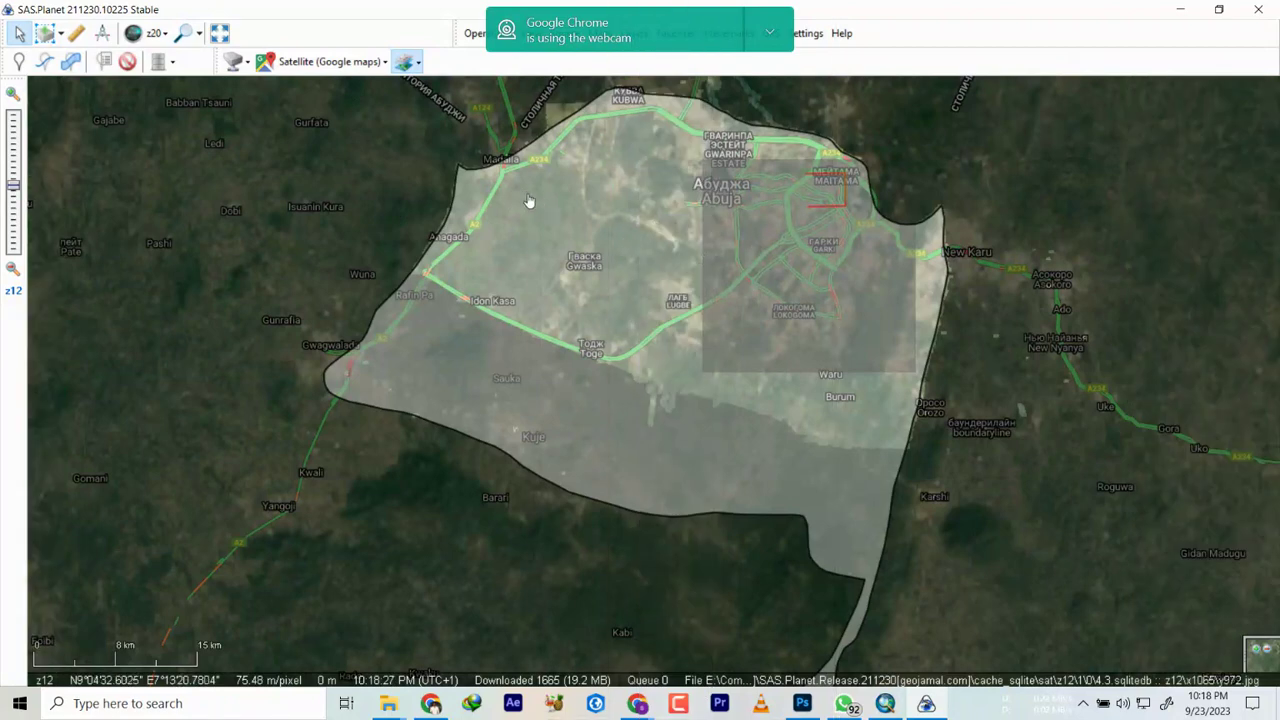
pyautogui.scroll(2, 538, 278)
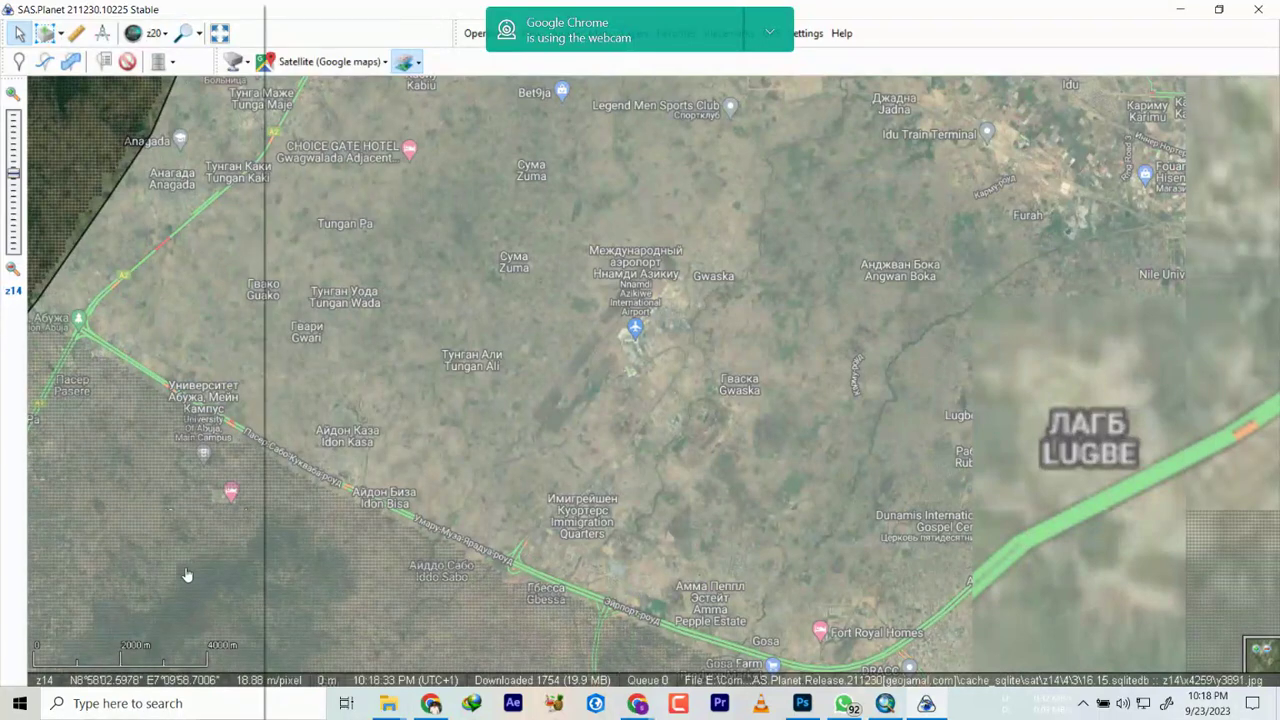
pyautogui.scroll(1, 450, 258)
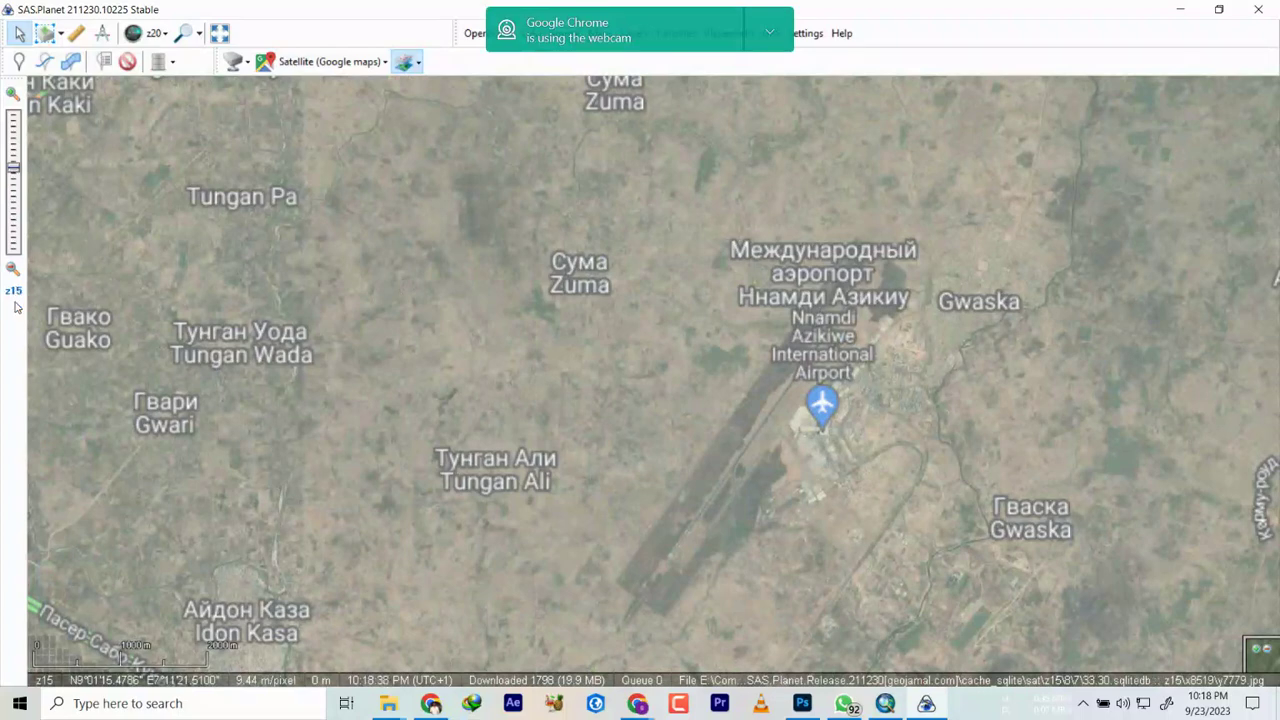
pyautogui.scroll(3, 147, 314)
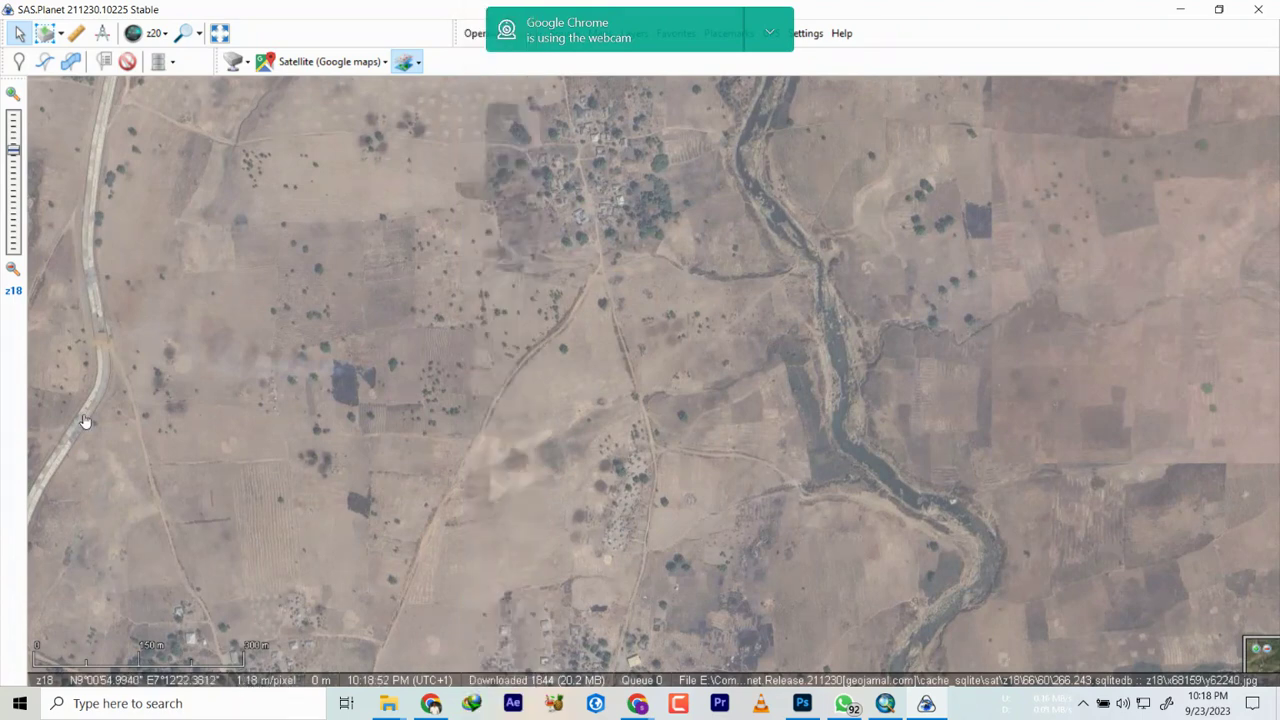
# Step: Inspect the farmland west of the airport up to z20, returning to the Abuja overview at z12
pyautogui.scroll(1, 390, 277)
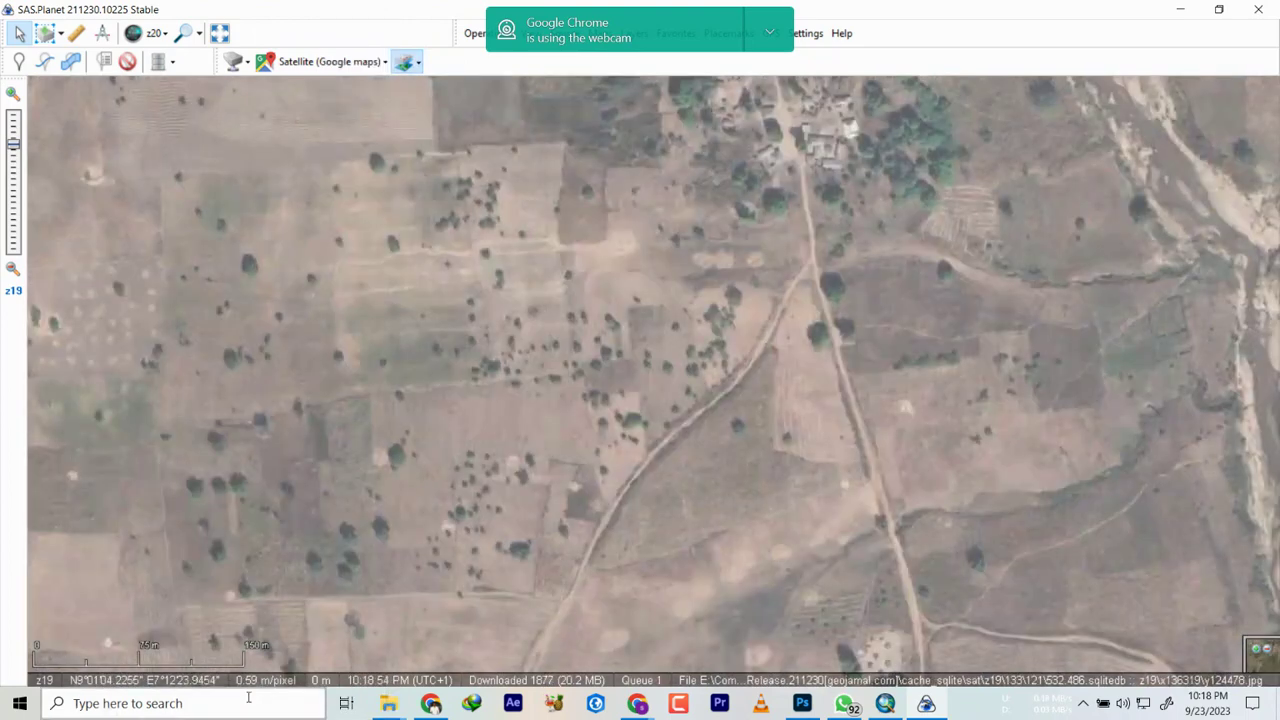
pyautogui.scroll(1, 414, 318)
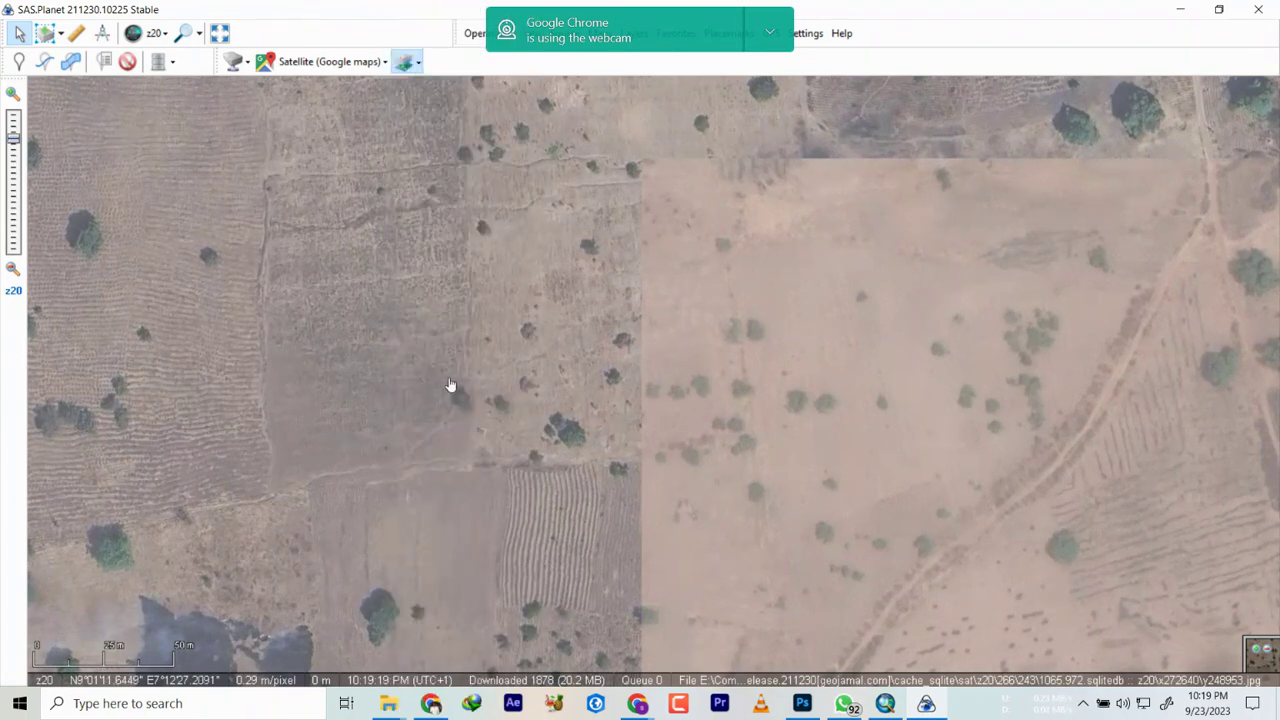
pyautogui.scroll(-5, 450, 385)
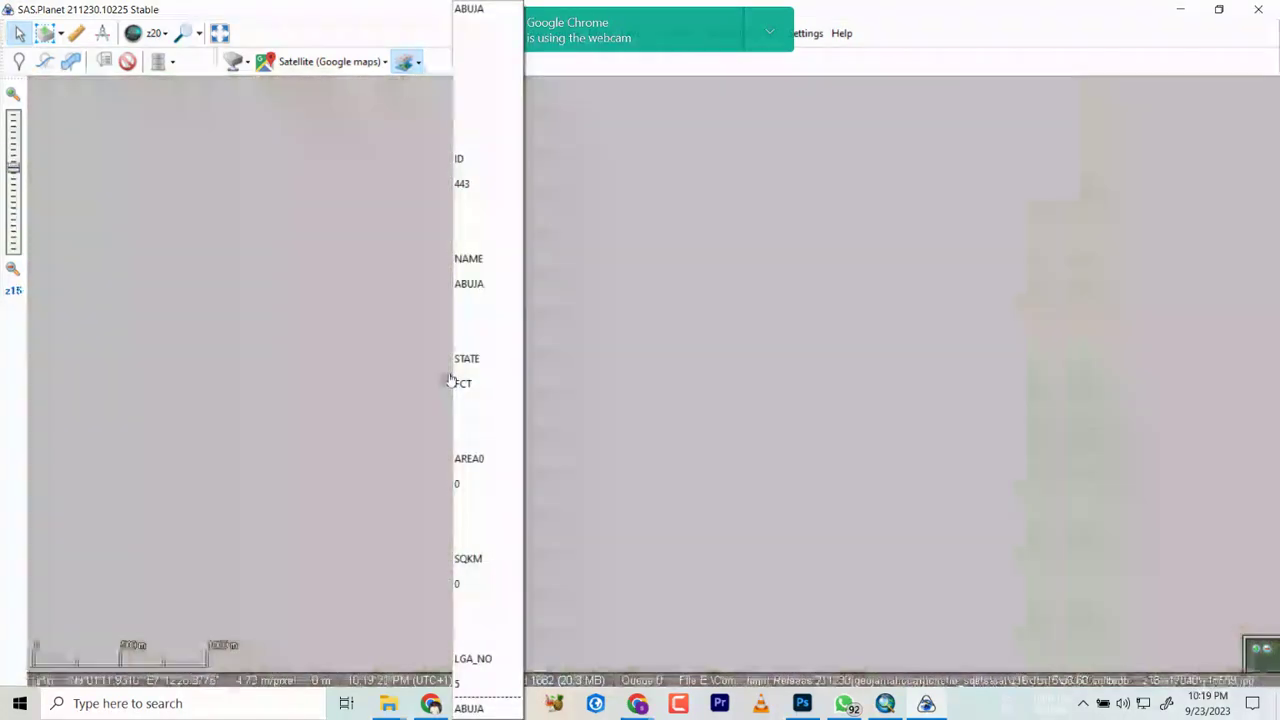
pyautogui.scroll(-2, 450, 382)
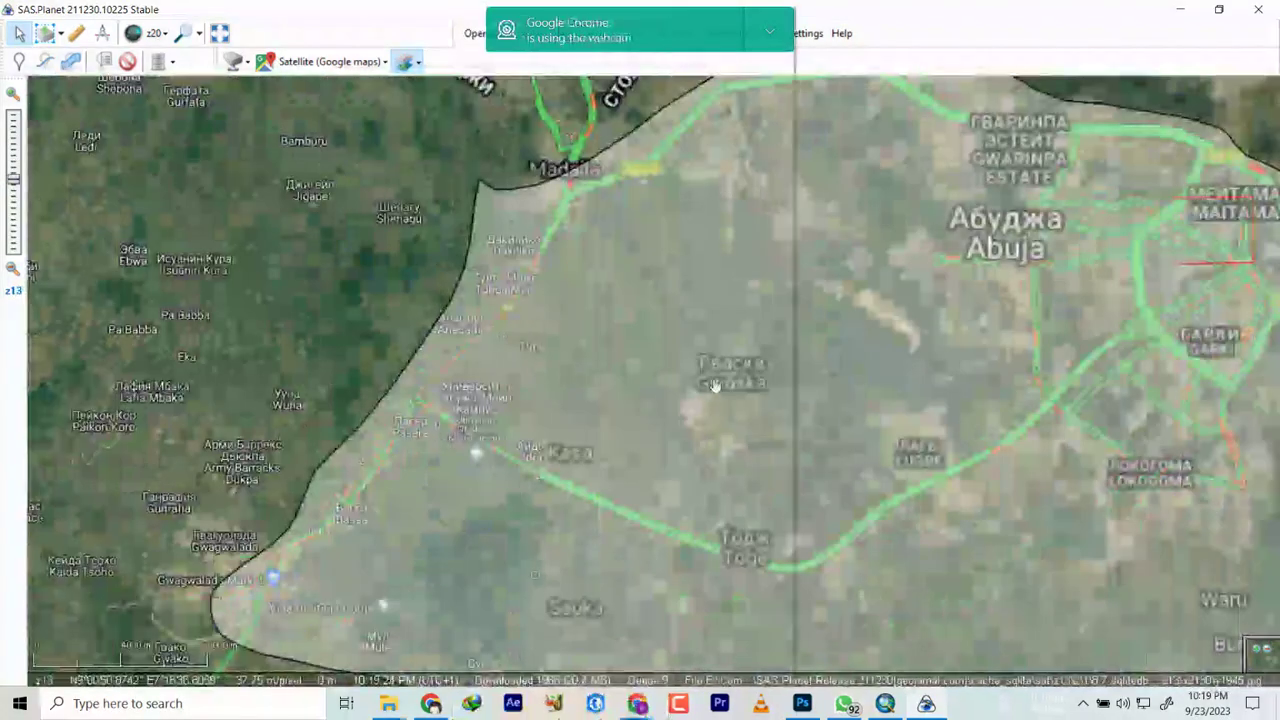
pyautogui.scroll(-1, 800, 352)
pyautogui.moveTo(860, 349); pyautogui.dragTo(787, 347)
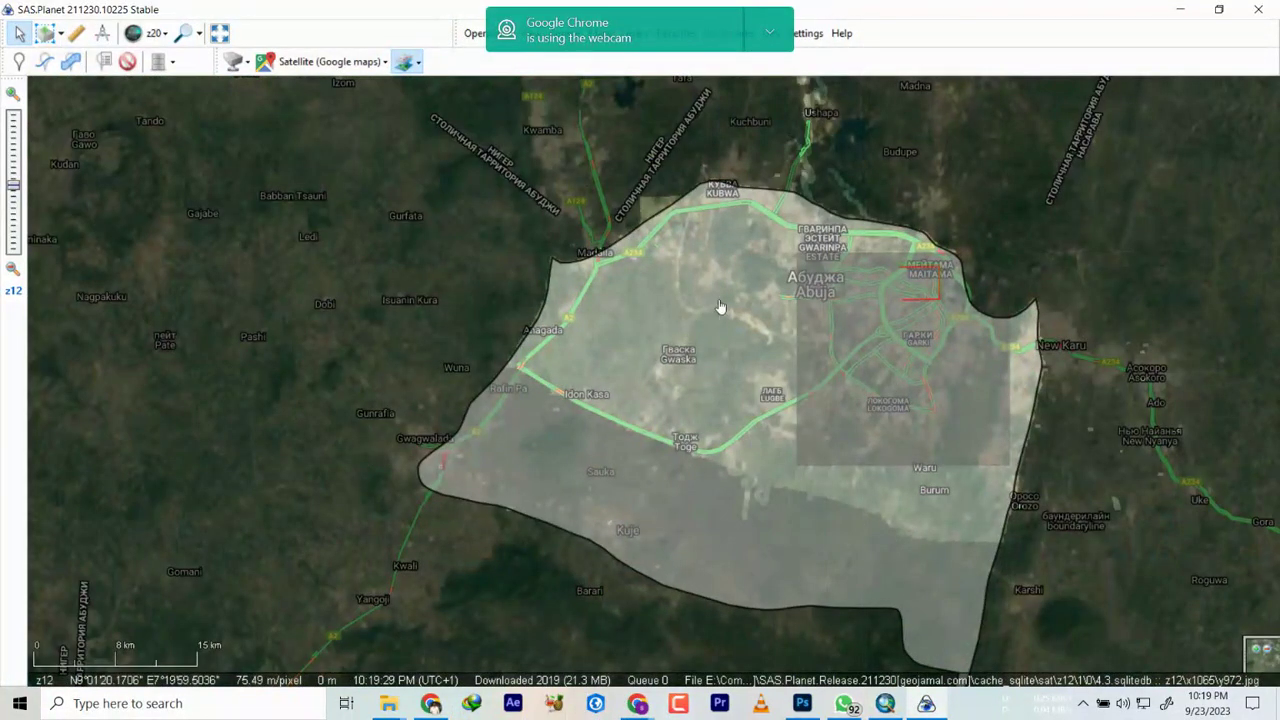
# Step: Examine the bushland near Barari and Sabo, south of the shaded Abuja area, up to z20
pyautogui.scroll(2, 725, 311)
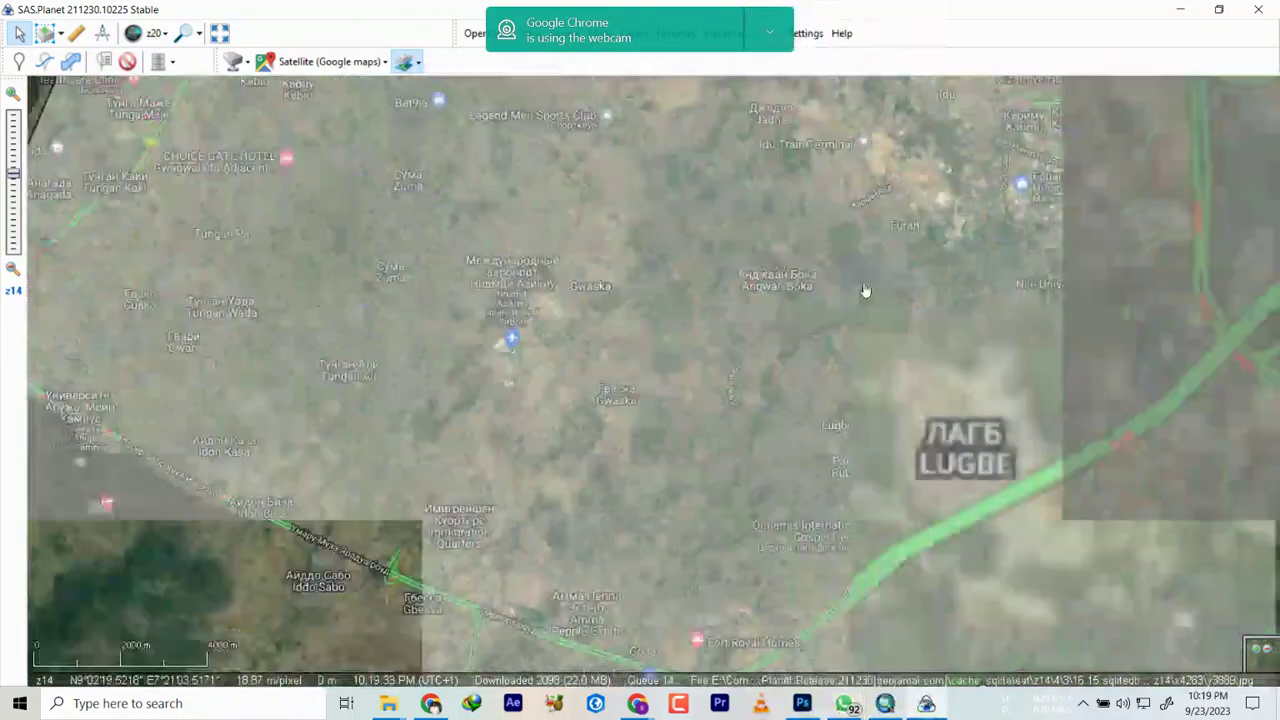
pyautogui.moveTo(760, 540); pyautogui.dragTo(877, 291)
pyautogui.moveTo(740, 640); pyautogui.dragTo(577, 360)
pyautogui.scroll(2, 590, 340)
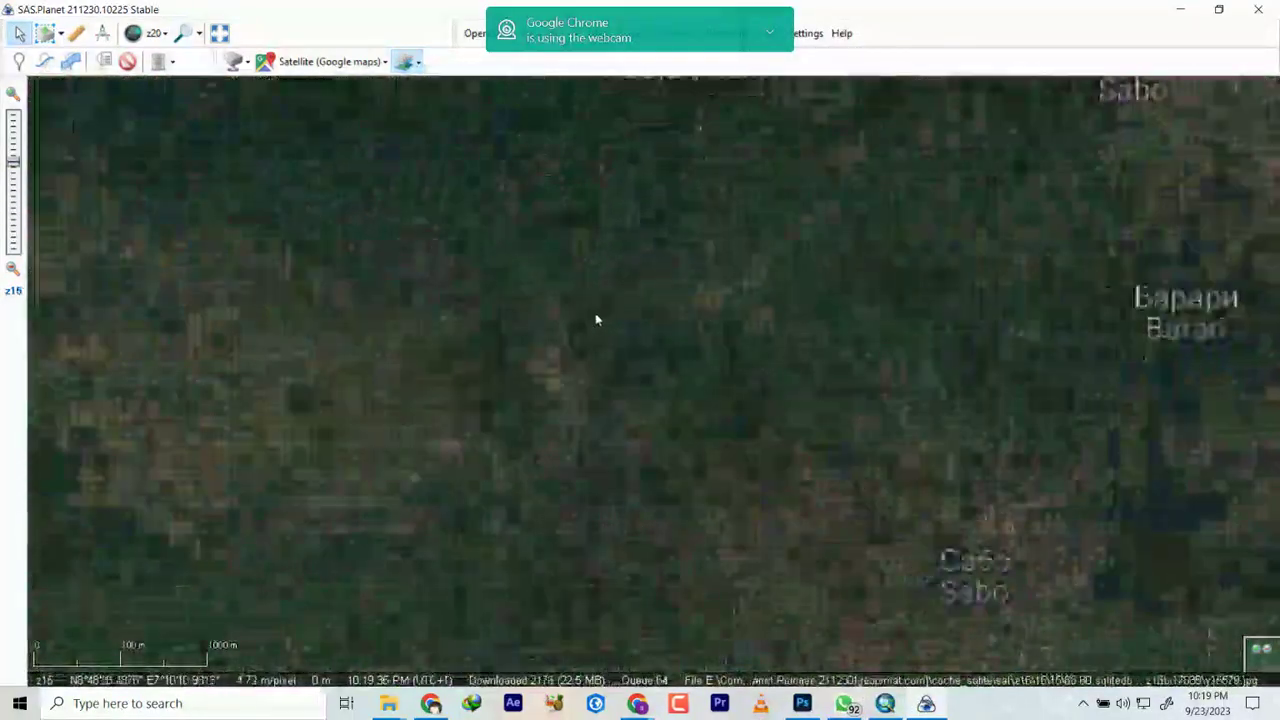
pyautogui.scroll(3, 502, 272)
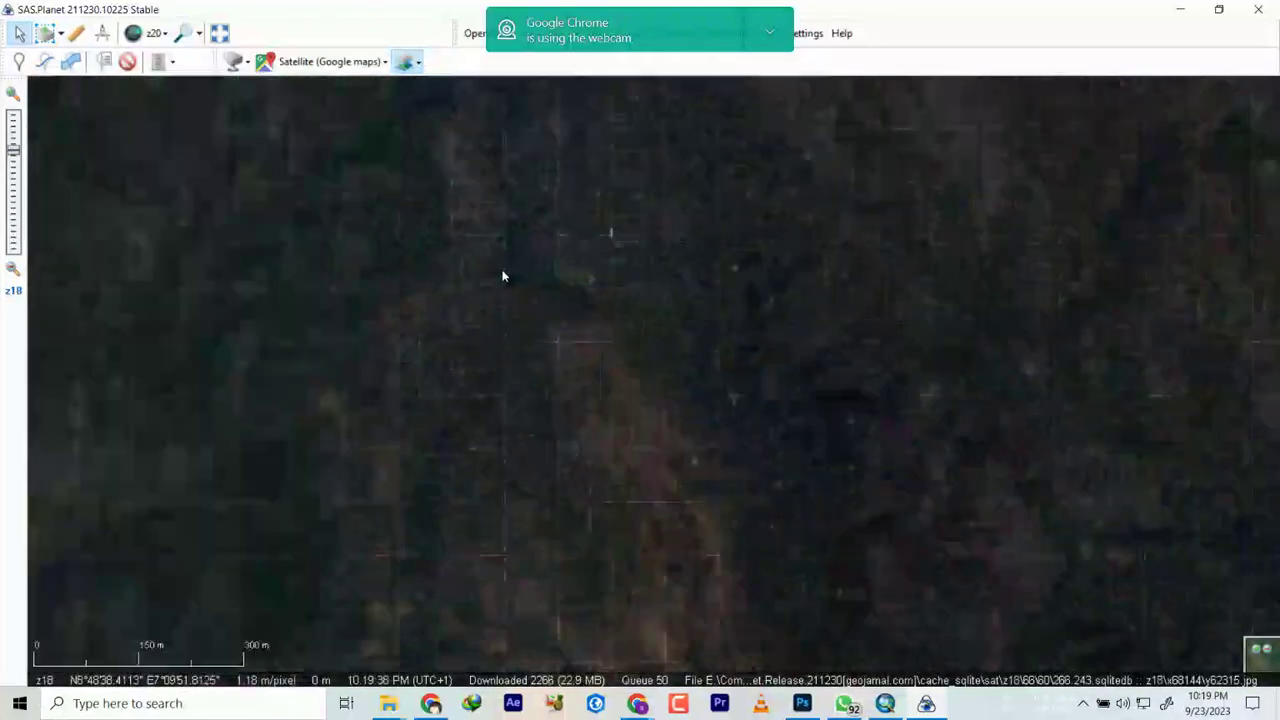
pyautogui.scroll(1, 501, 276)
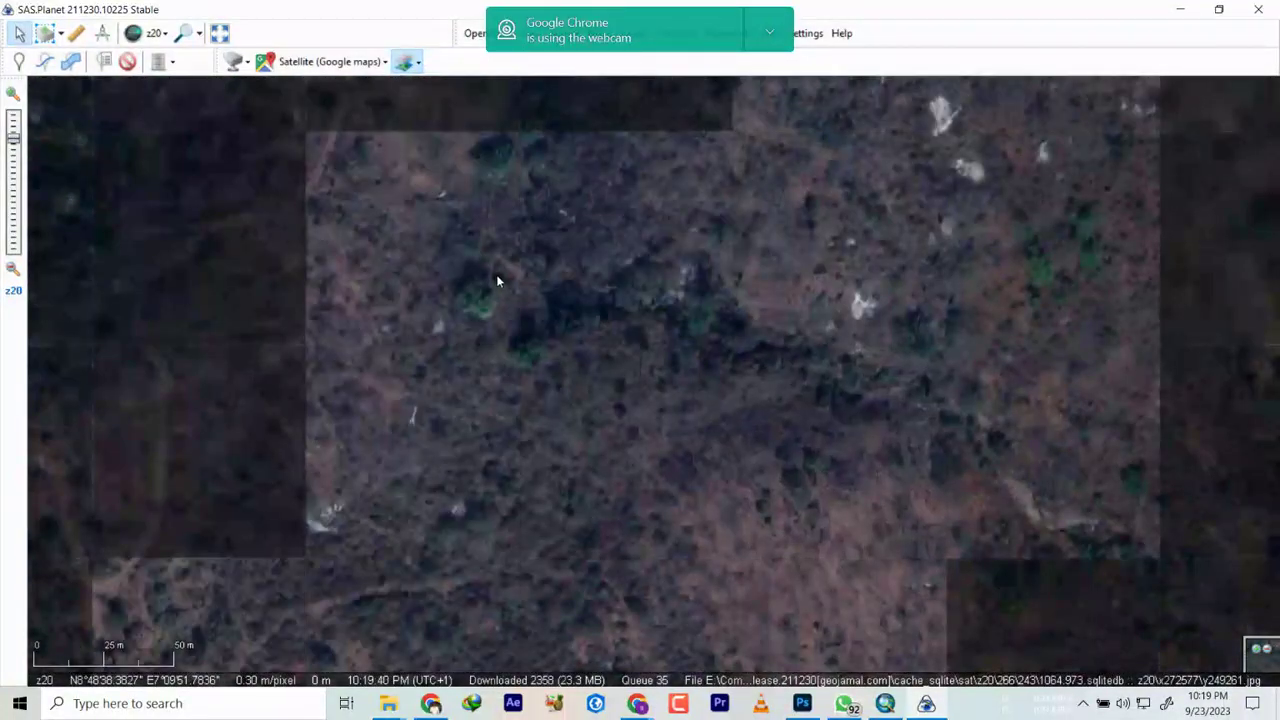
pyautogui.moveTo(549, 245); pyautogui.dragTo(557, 300)
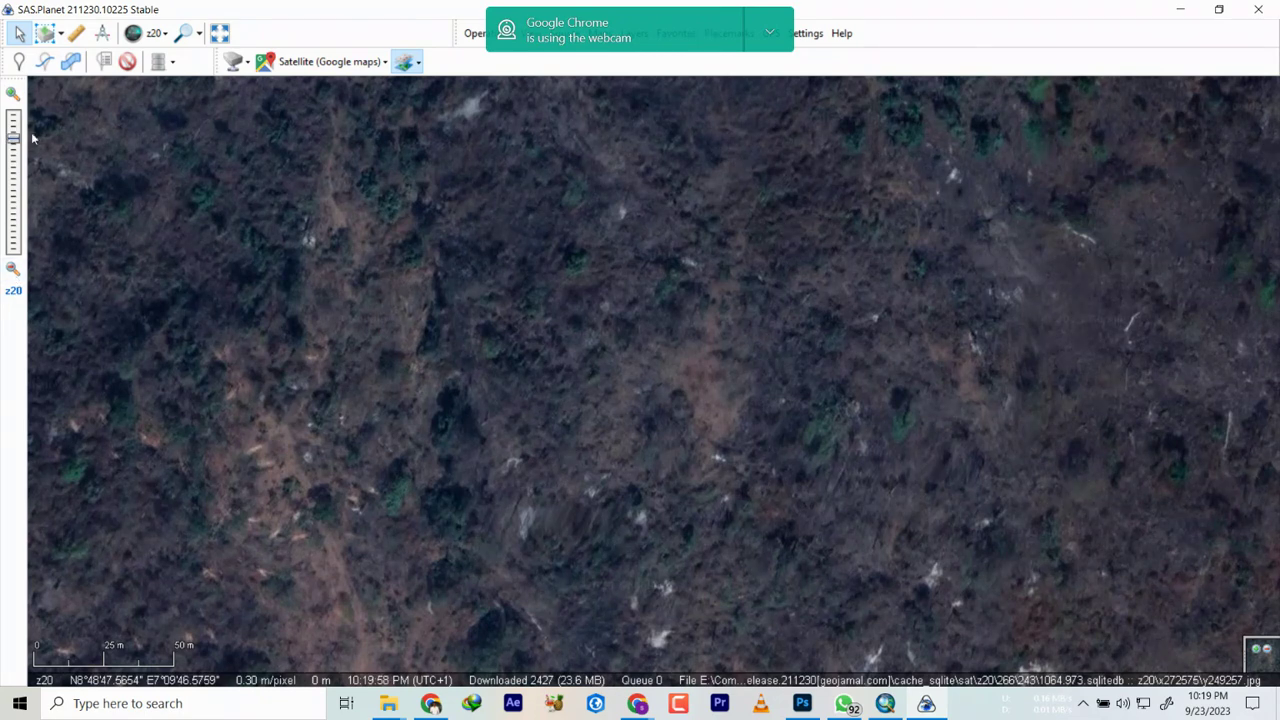
# Step: Set the cached tiles map to z20 and check the tile coverage near Barari at z19 and z20
pyautogui.click(148, 41)
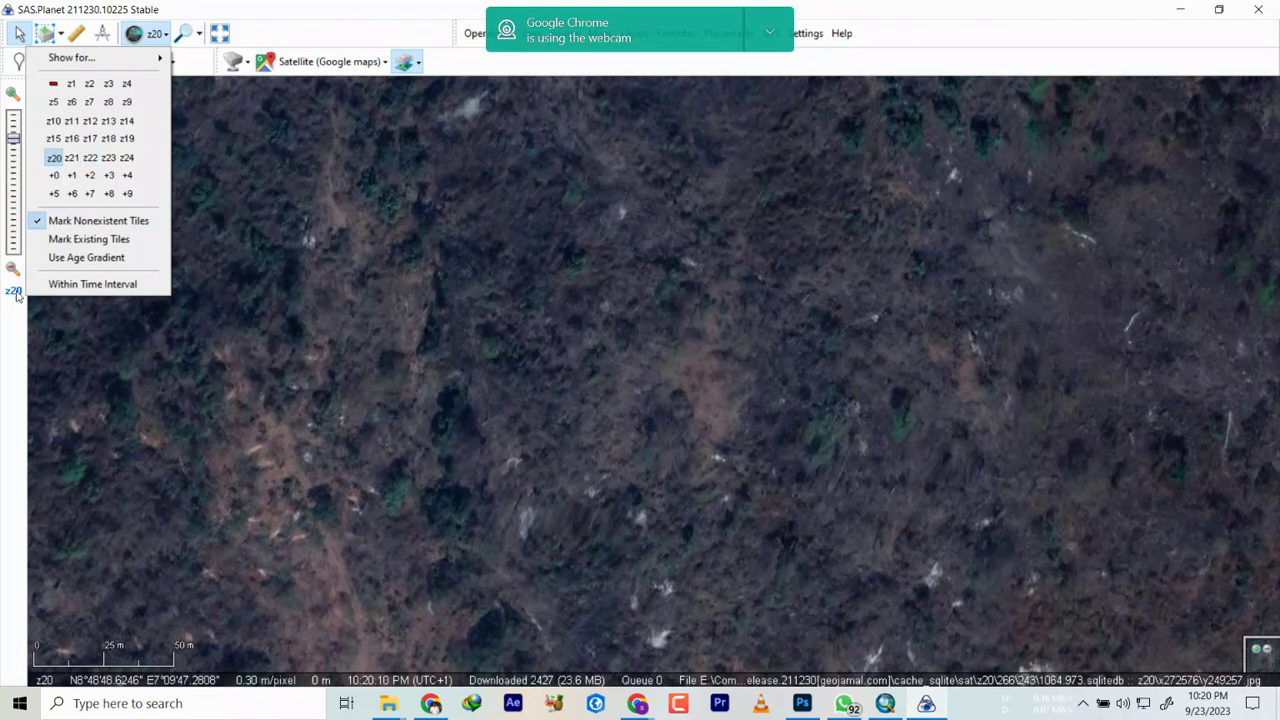
pyautogui.click(54, 158)
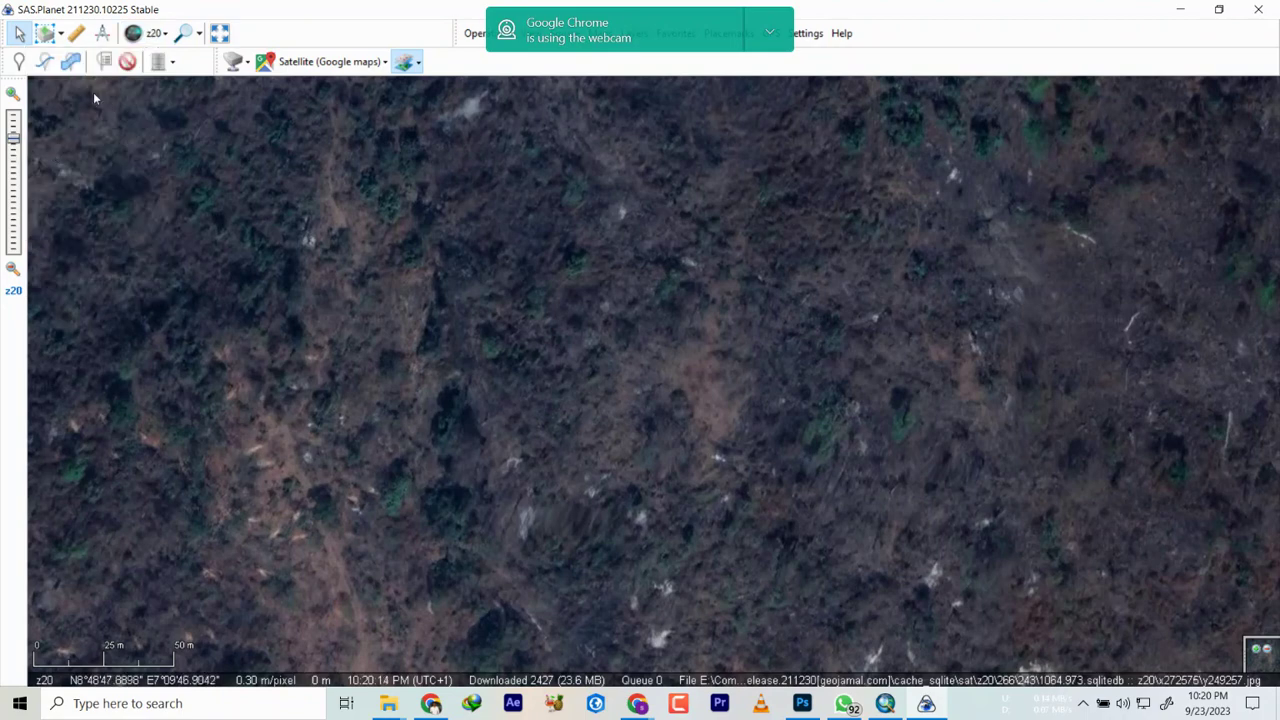
pyautogui.scroll(-5, 443, 318)
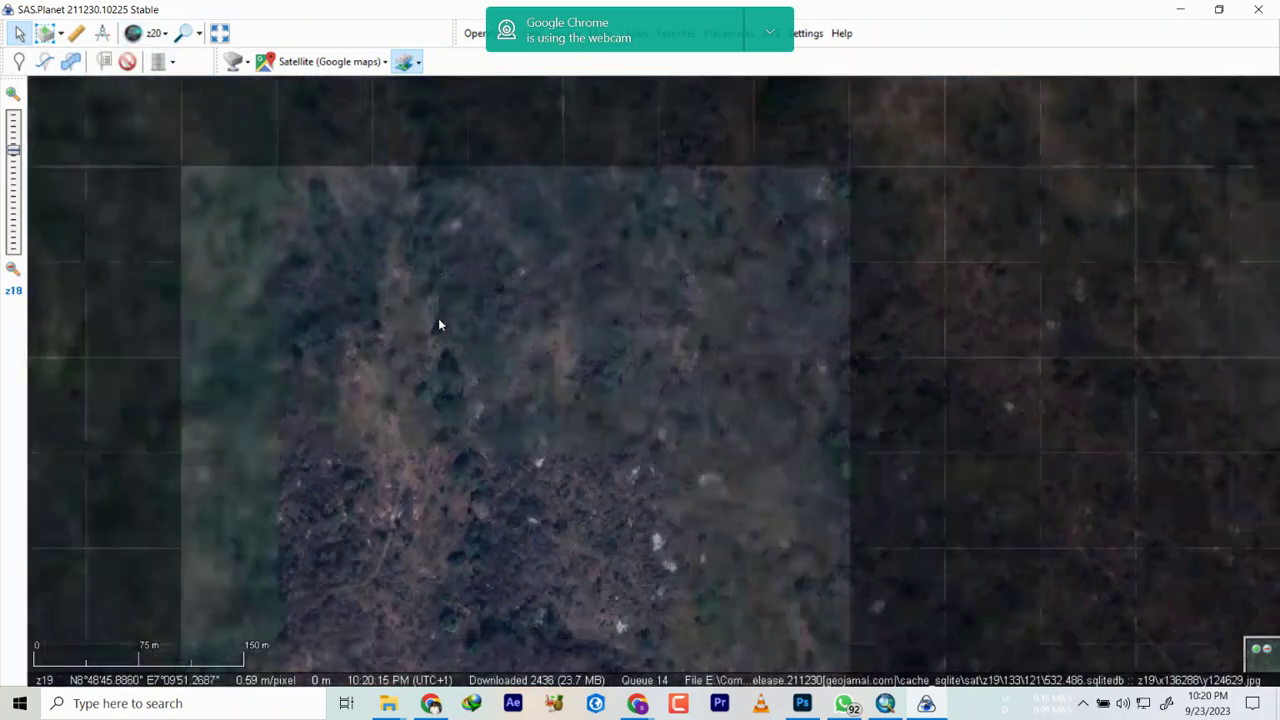
pyautogui.scroll(4, 673, 271)
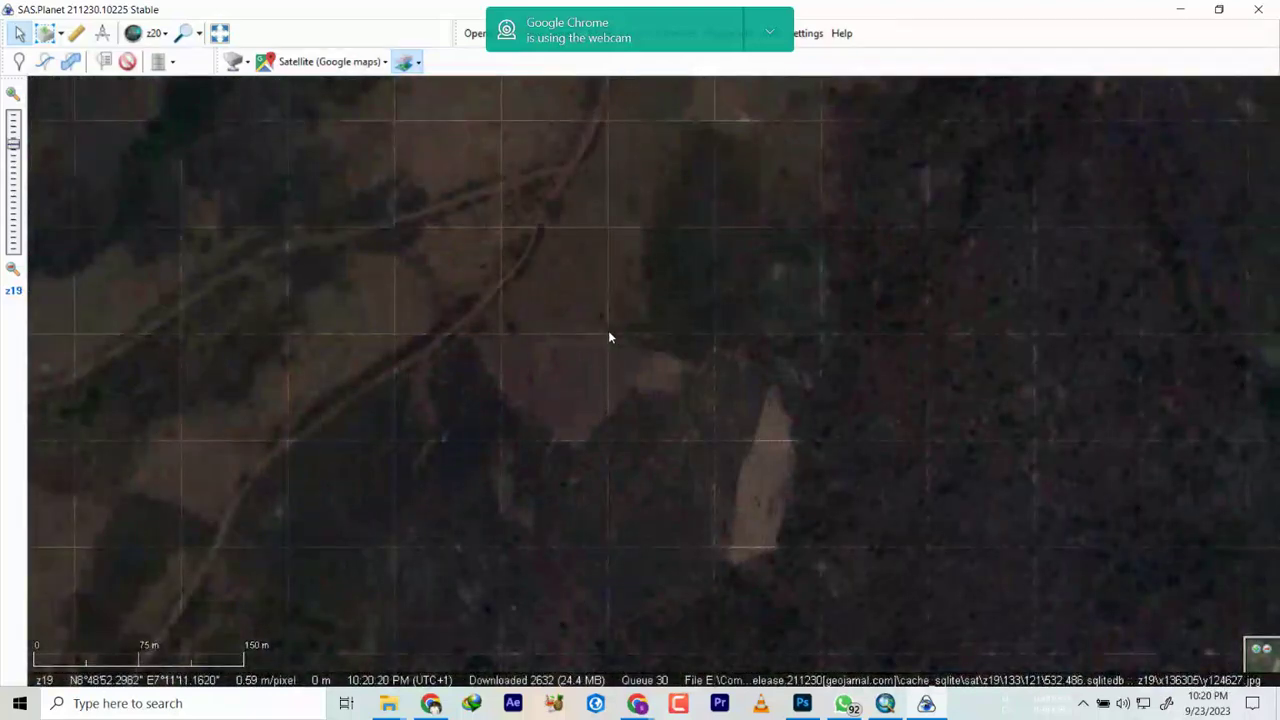
pyautogui.scroll(1, 608, 335)
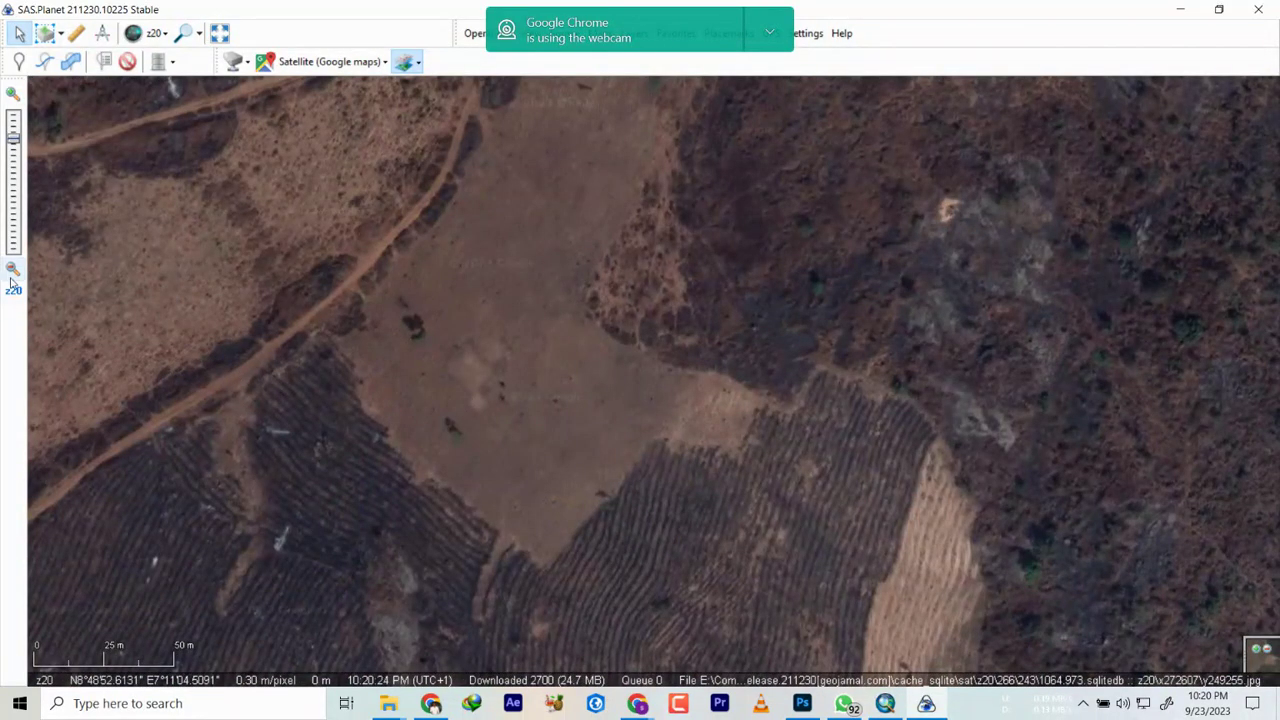
# Step: Survey the terrain north and northeast of the ridged farmland at z20 to load its satellite tiles
pyautogui.press('Up')
pyautogui.press('Up')
pyautogui.press('Up')
pyautogui.press('Up')
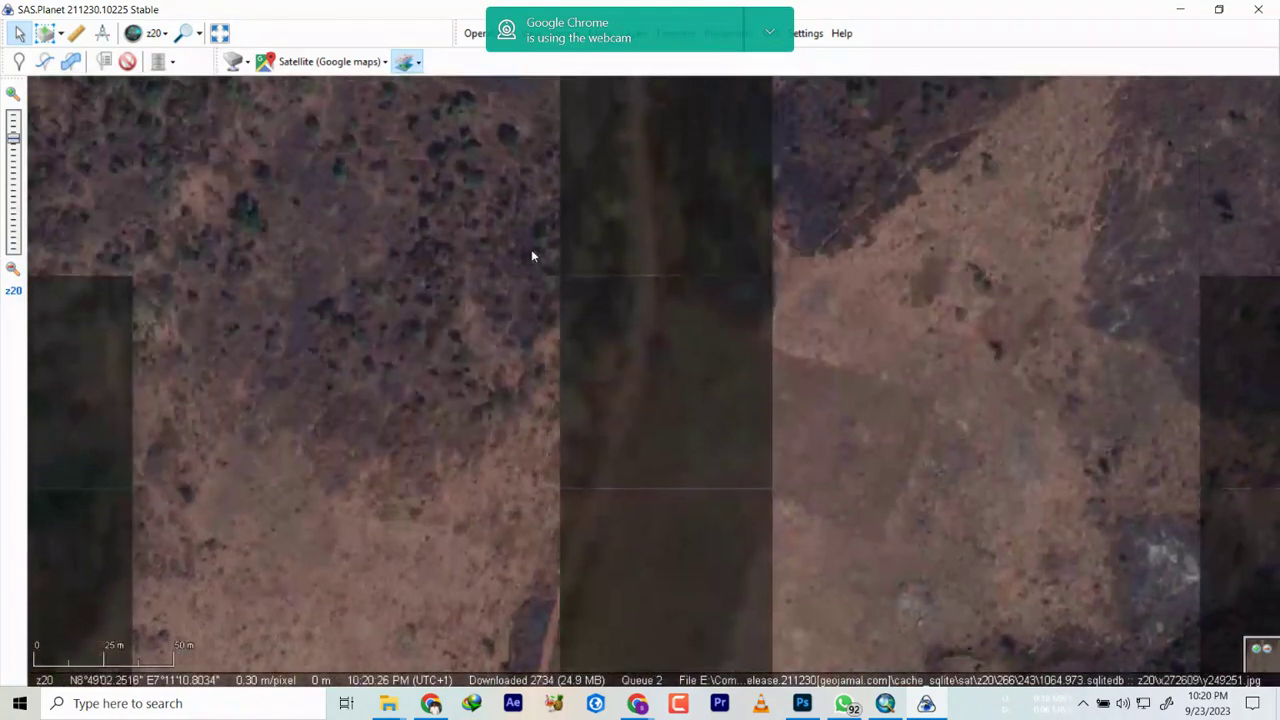
pyautogui.press('Up')
pyautogui.press('Up')
pyautogui.press('Right')
pyautogui.press('Right')
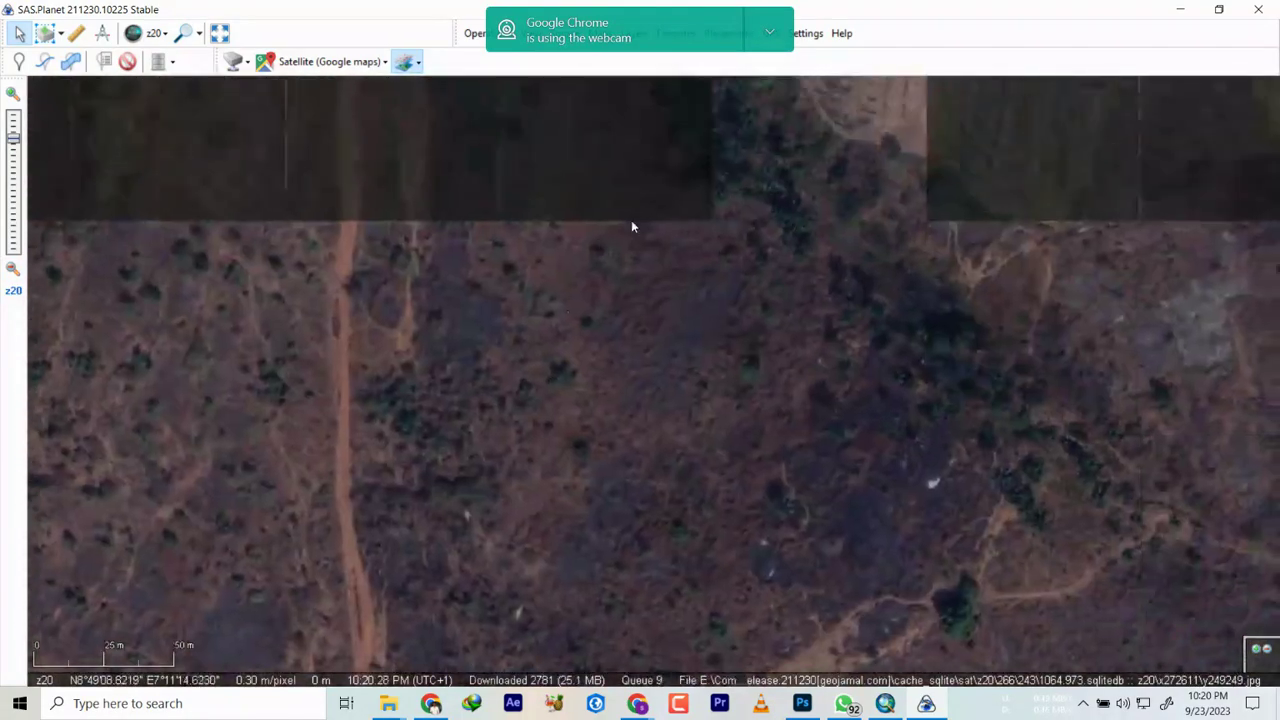
pyautogui.press('Up')
pyautogui.press('Up')
pyautogui.press('Right')
pyautogui.press('Right')
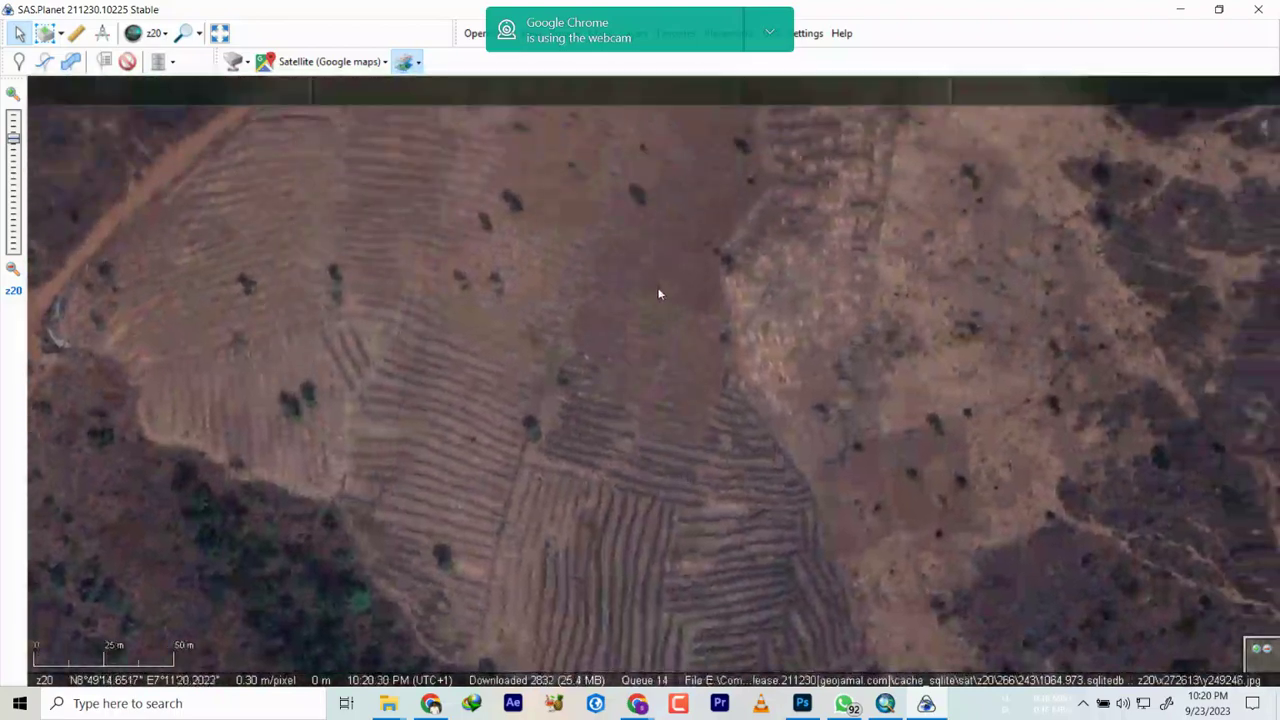
# Step: Return to the z12 overview to compare the dark cached-tiles marking with the surrounding Abuja area
pyautogui.scroll(-4, 644, 340)
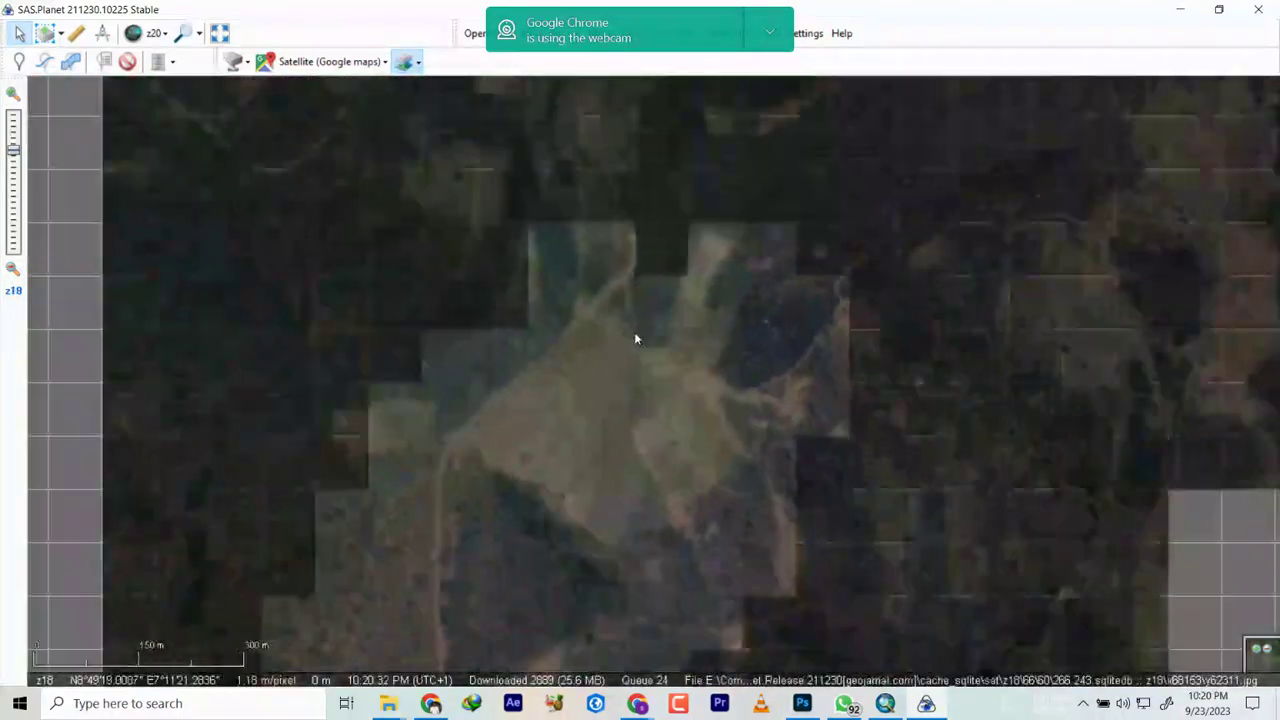
pyautogui.scroll(-3, 629, 313)
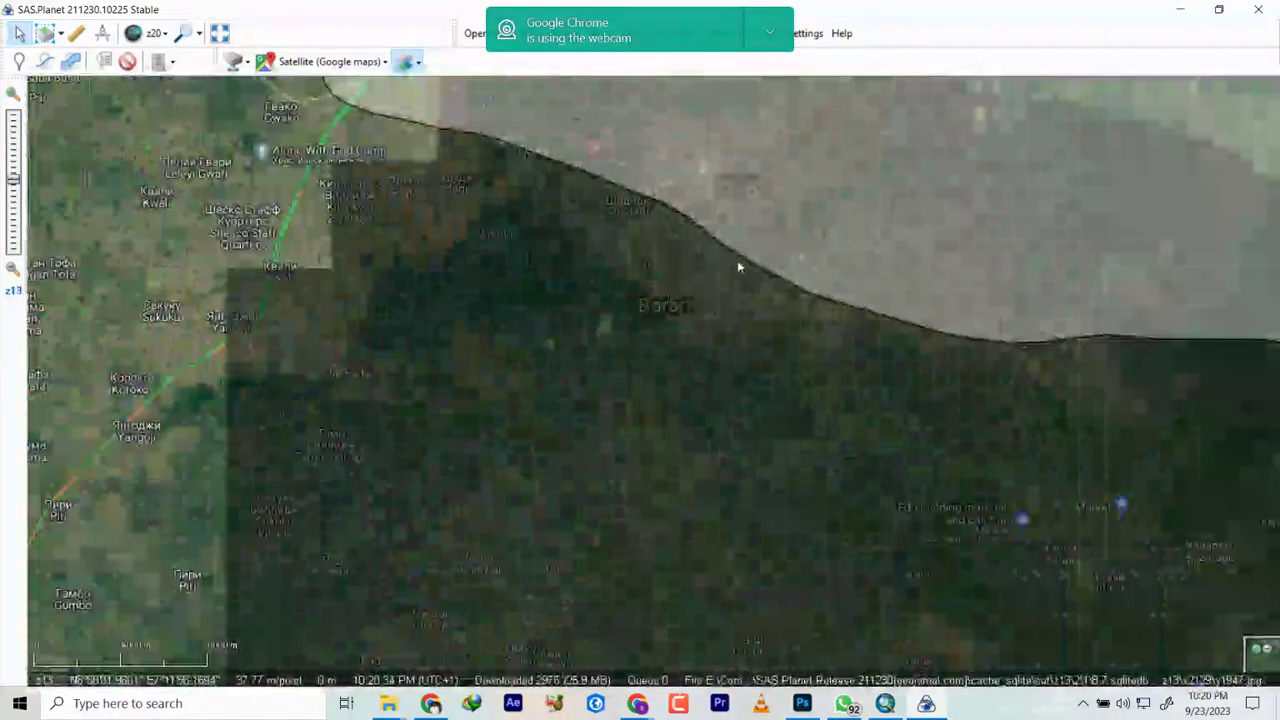
pyautogui.scroll(-1, 669, 309)
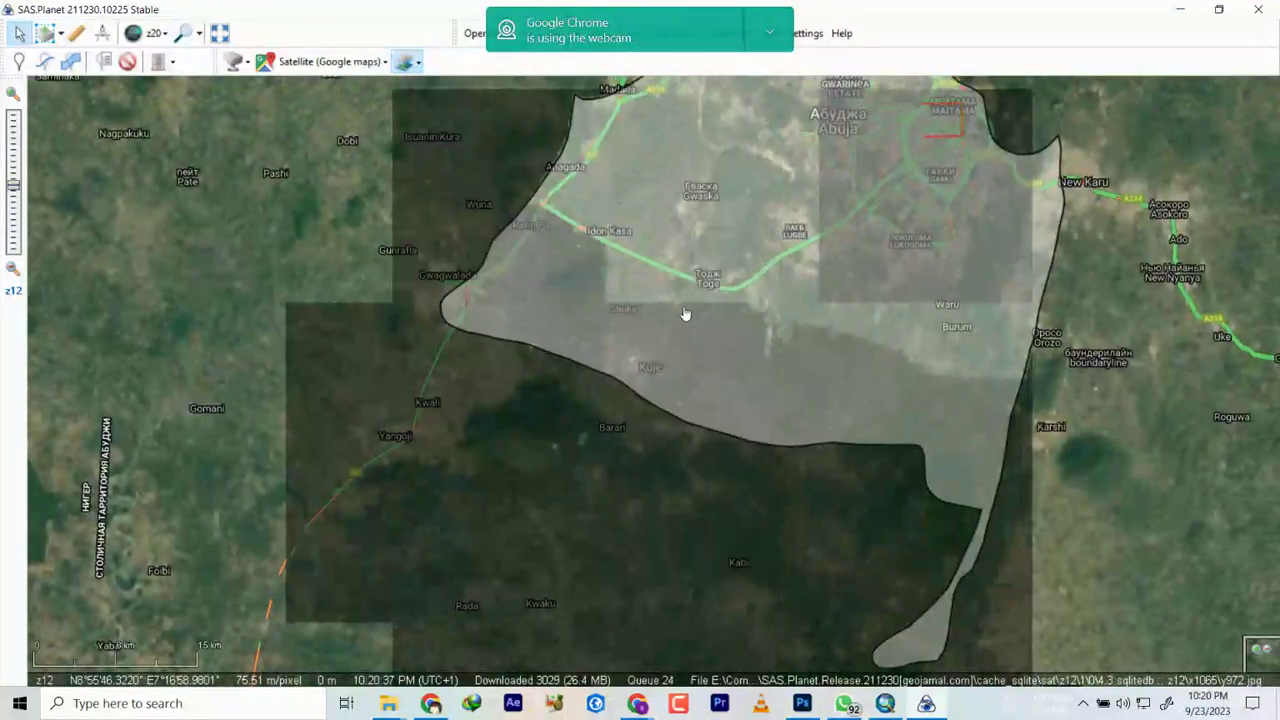
pyautogui.moveTo(685, 314); pyautogui.dragTo(653, 356)
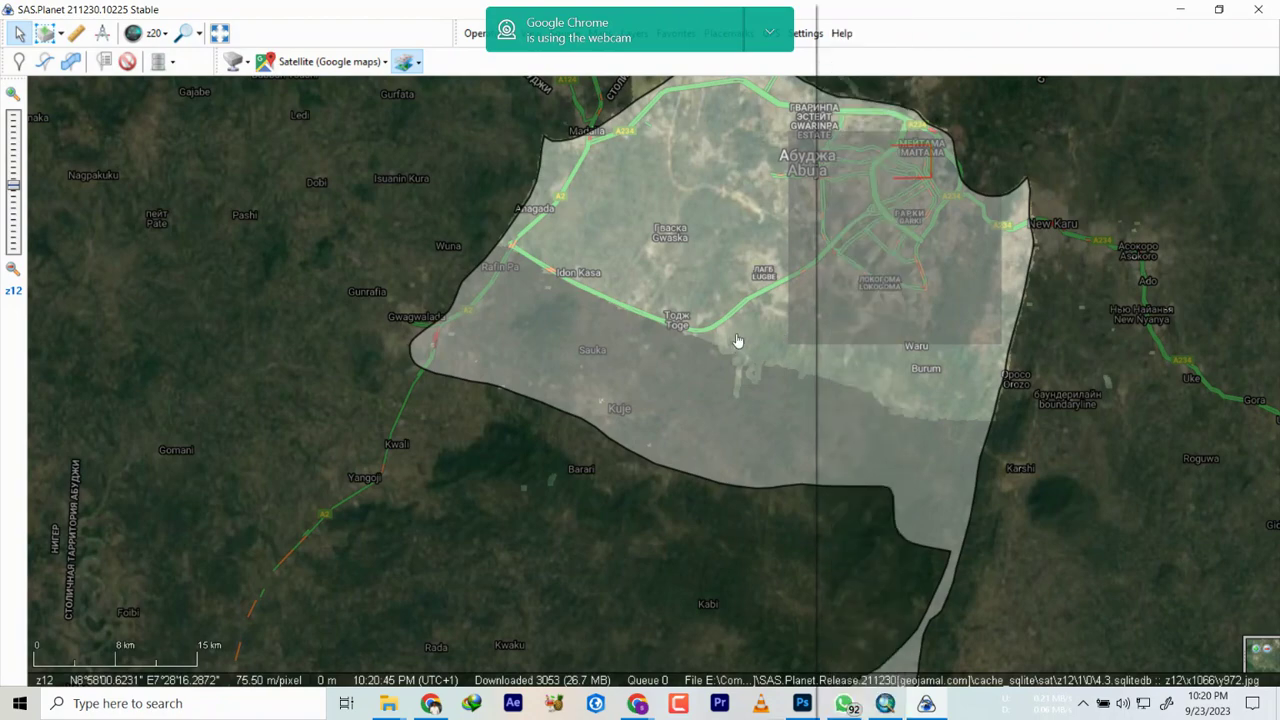
# Step: Inspect the undeveloped land west of Lugbe from the z12 overview up to z20
pyautogui.scroll(3, 750, 322)
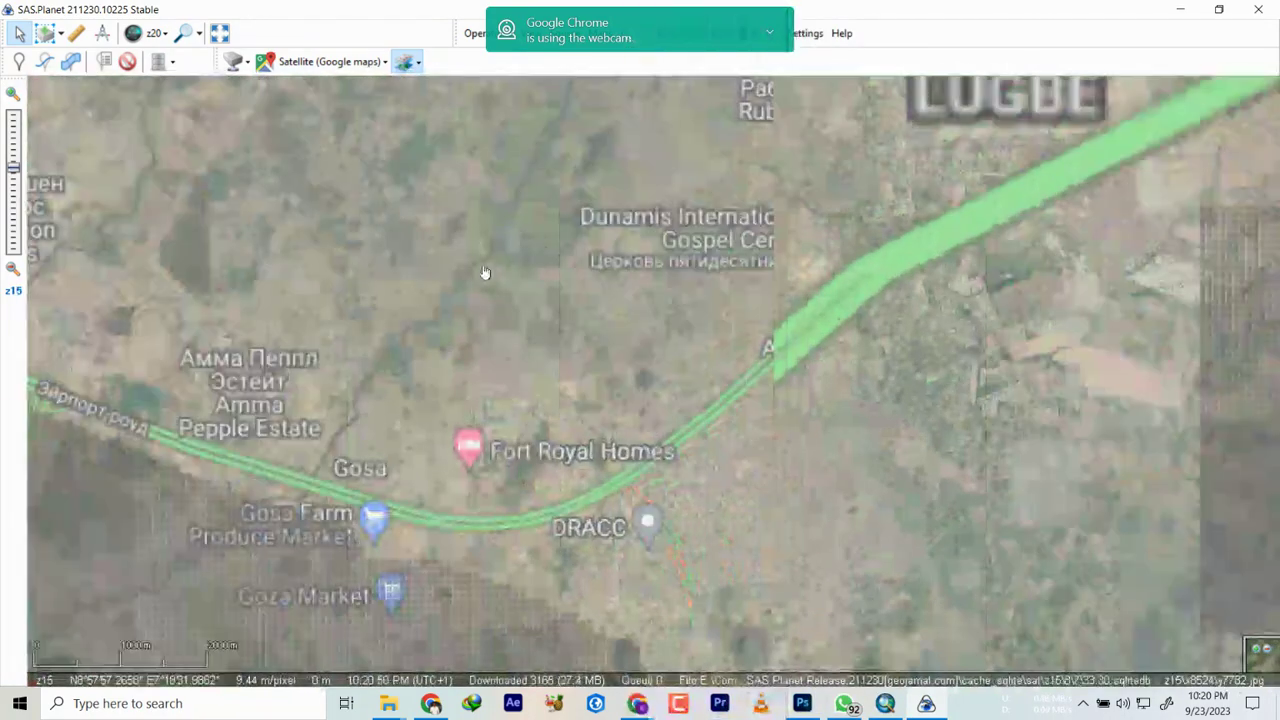
pyautogui.scroll(1, 552, 264)
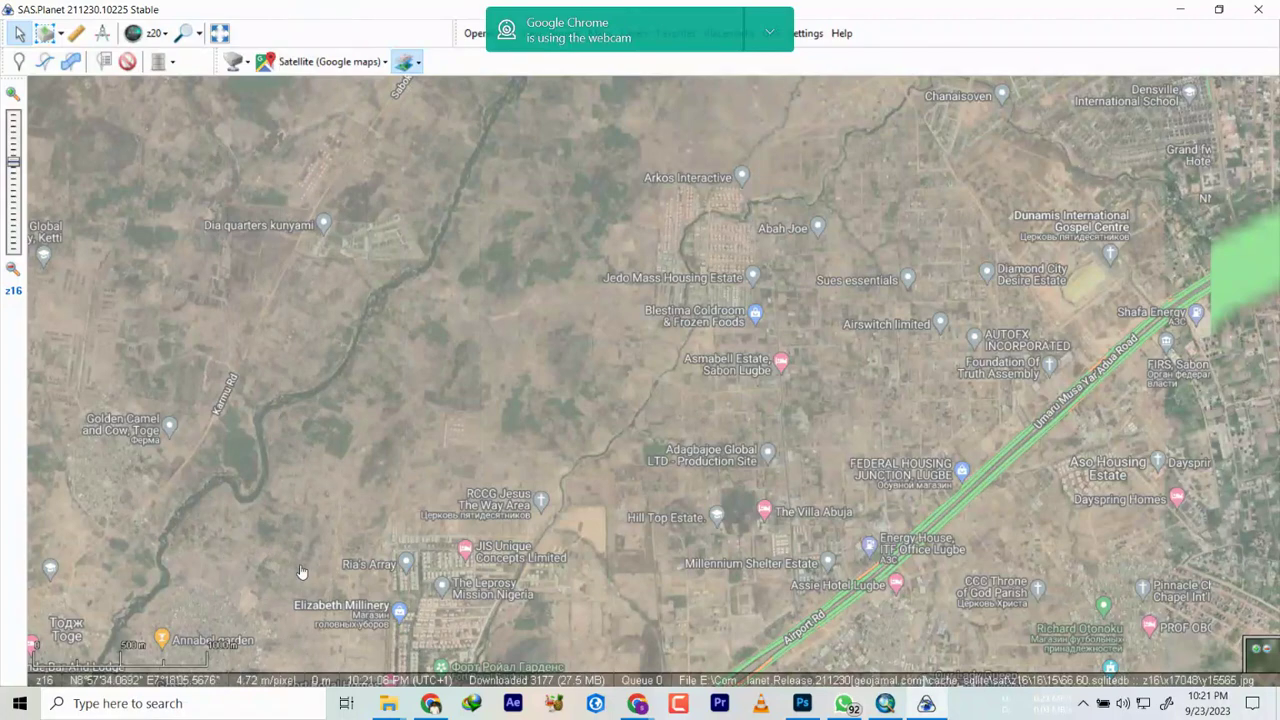
pyautogui.moveTo(254, 682)
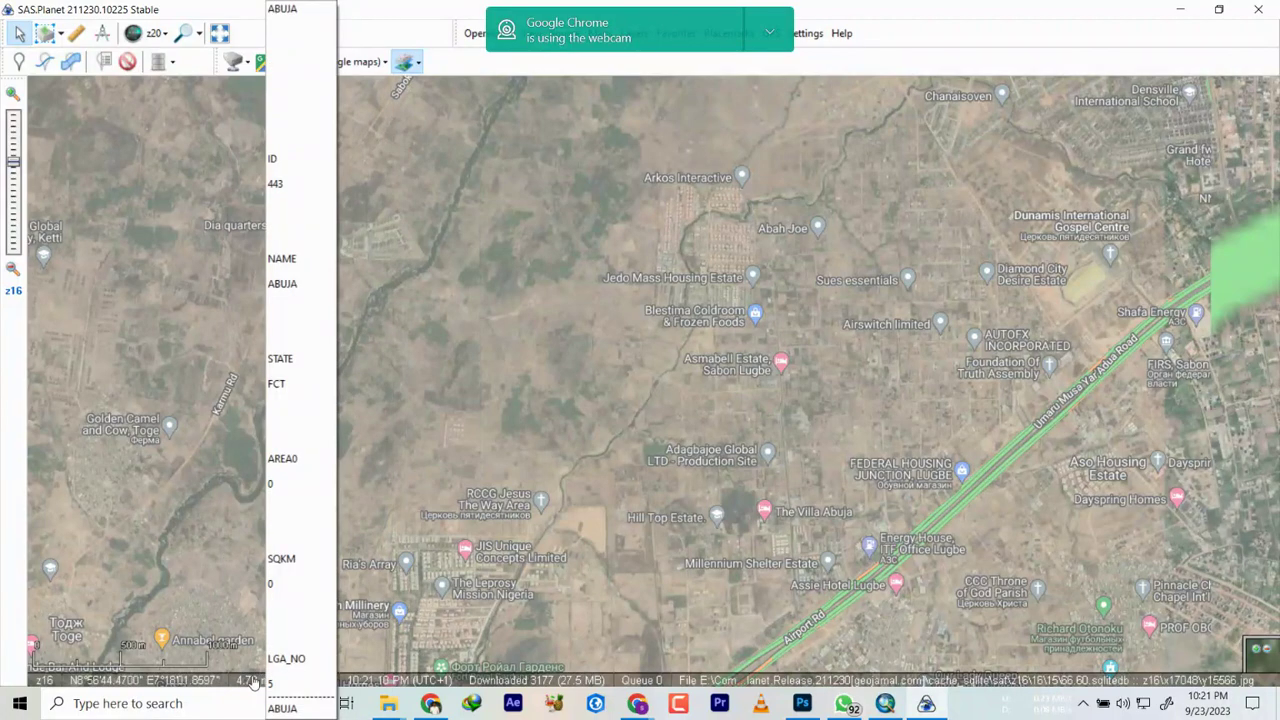
pyautogui.scroll(1, 602, 438)
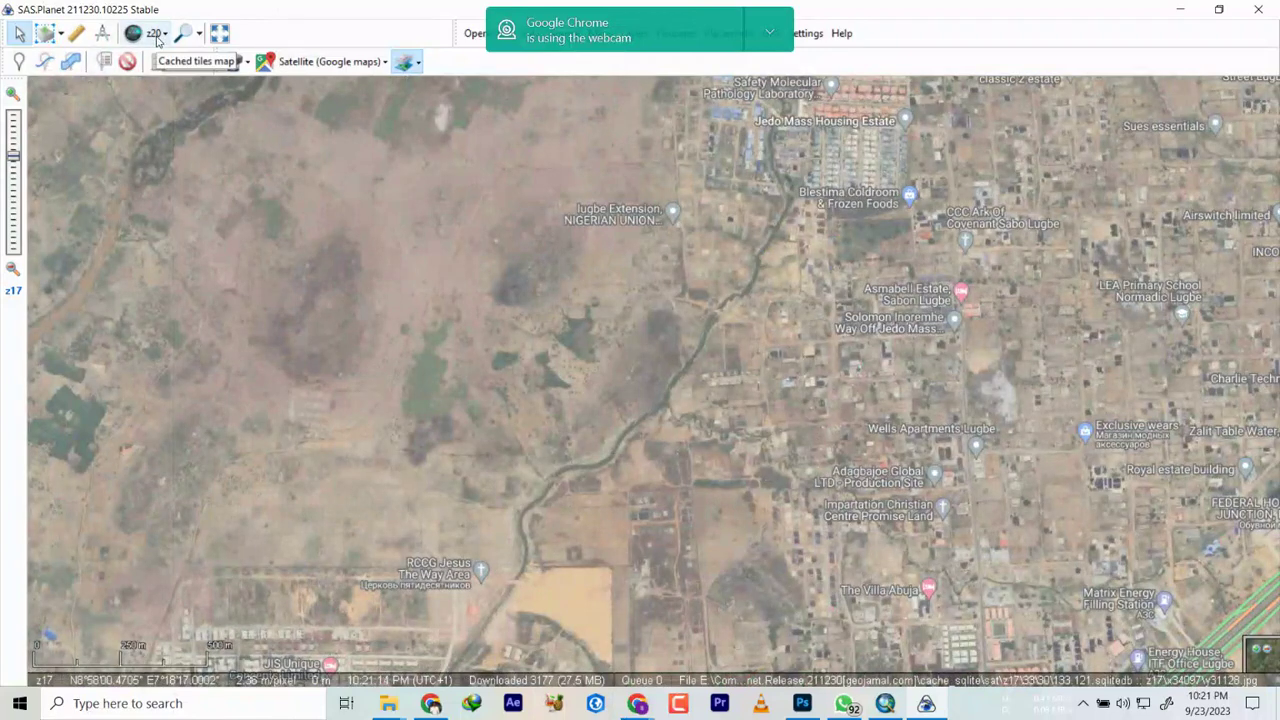
pyautogui.scroll(2, 445, 252)
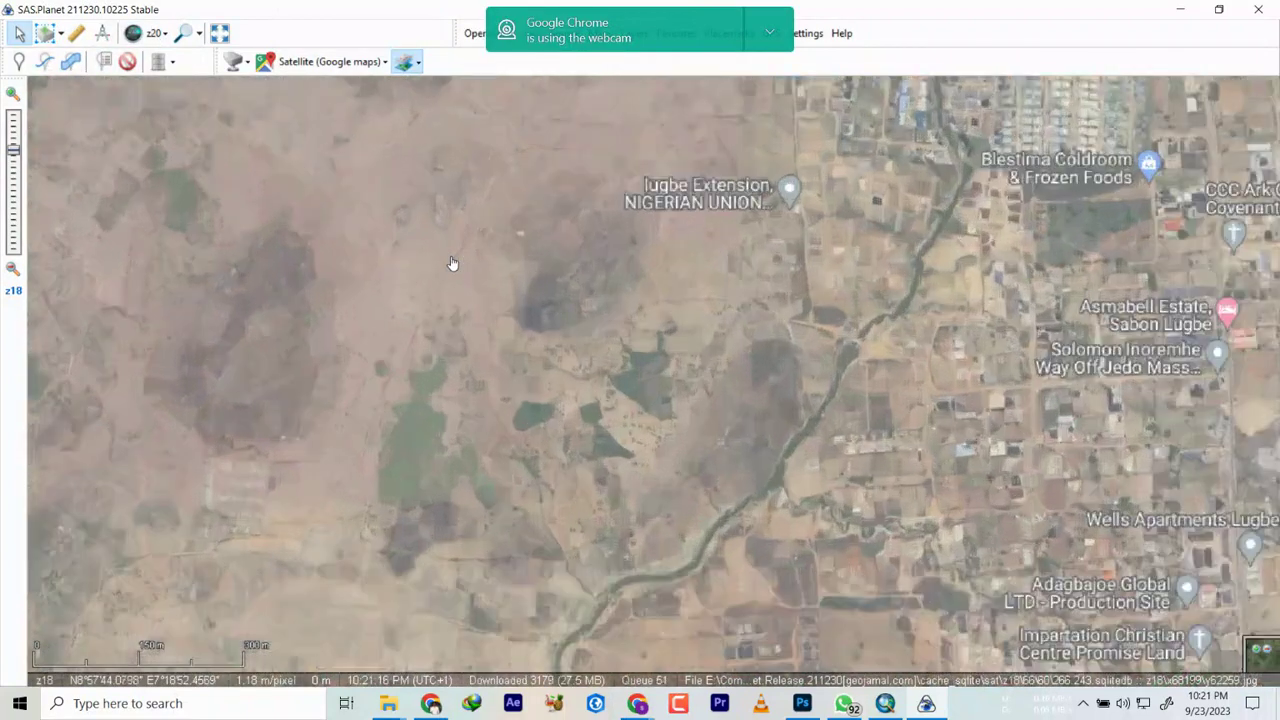
pyautogui.scroll(1, 427, 270)
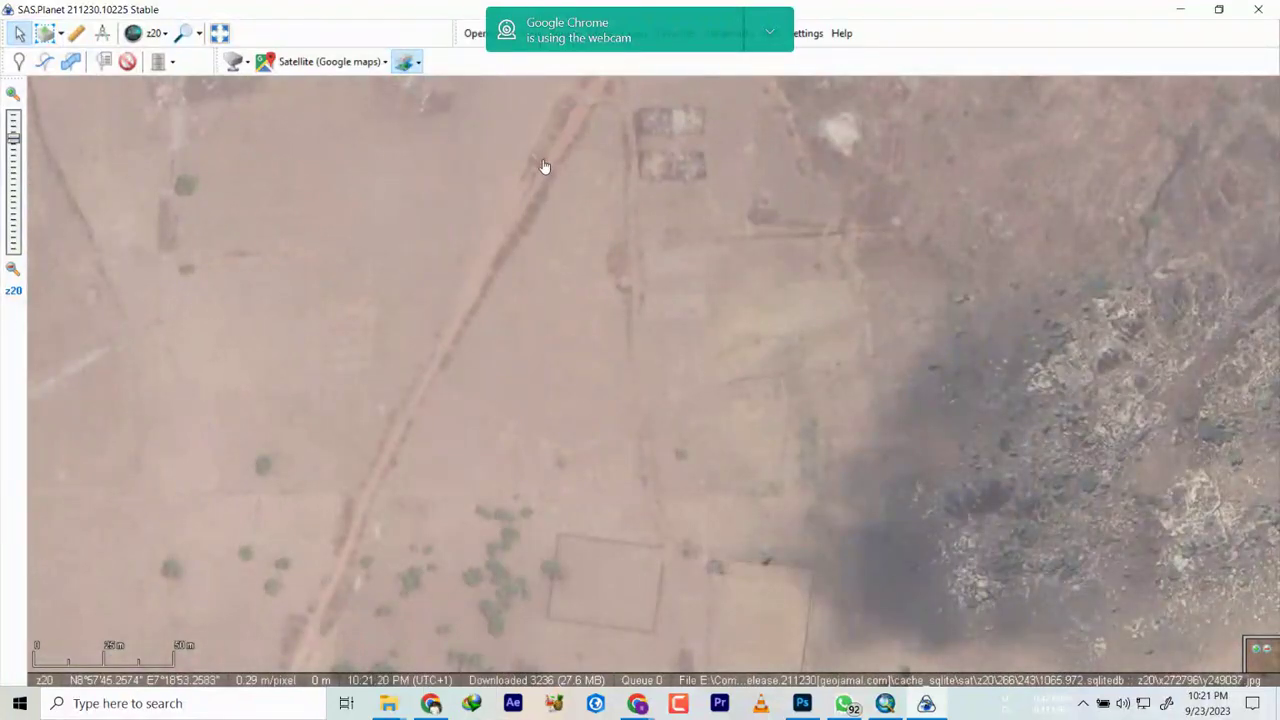
# Step: Look over Lugbe and the wider Abuja region, going from z20 out to z11
pyautogui.scroll(-1, 546, 277)
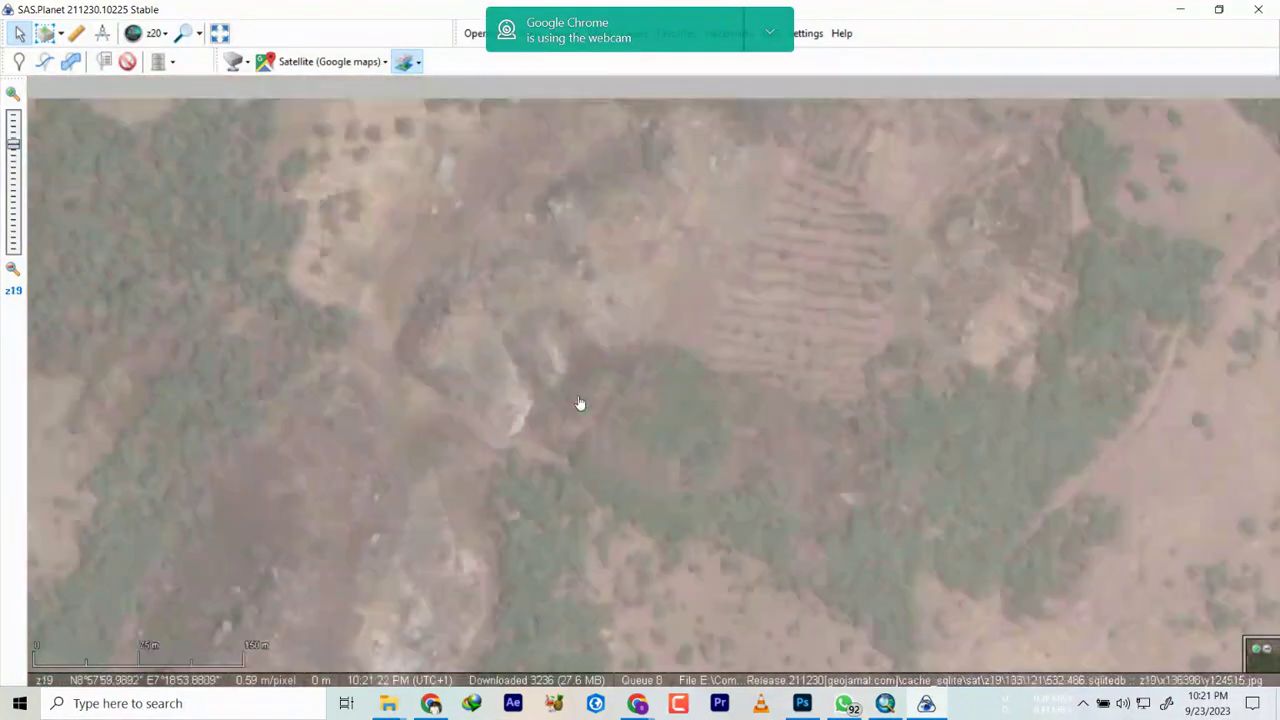
pyautogui.scroll(-6, 579, 403)
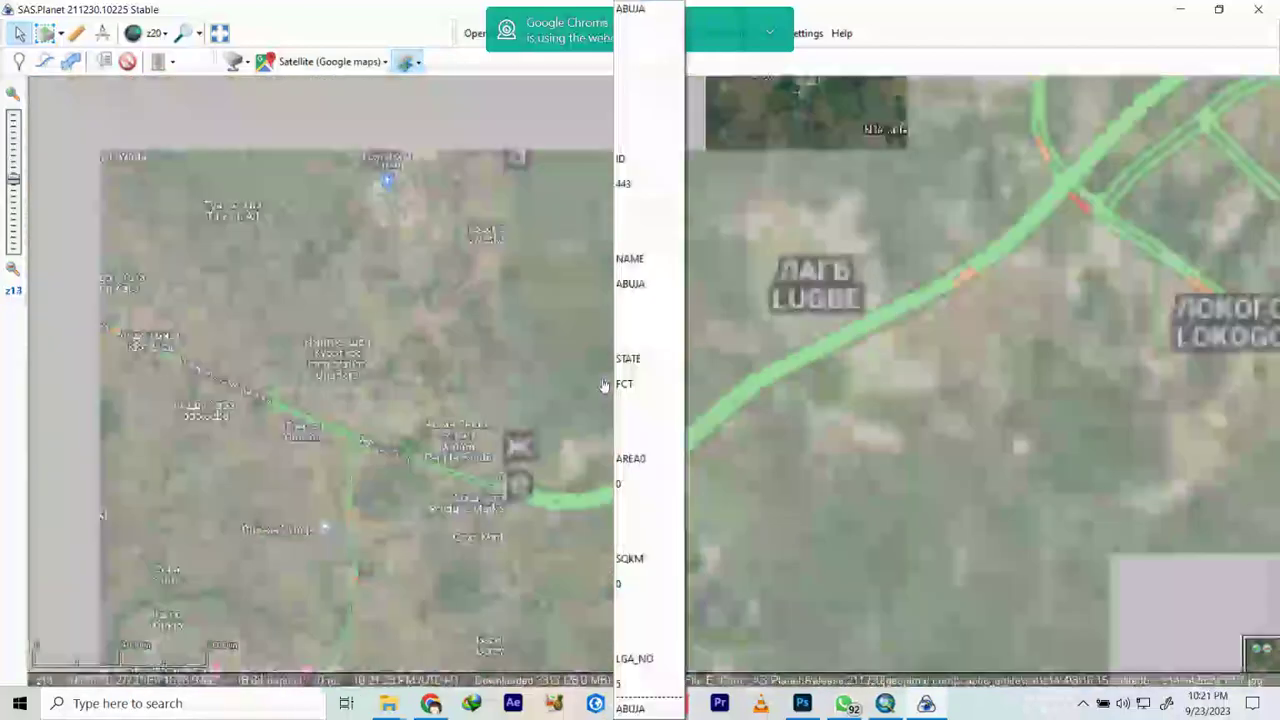
pyautogui.scroll(-2, 590, 380)
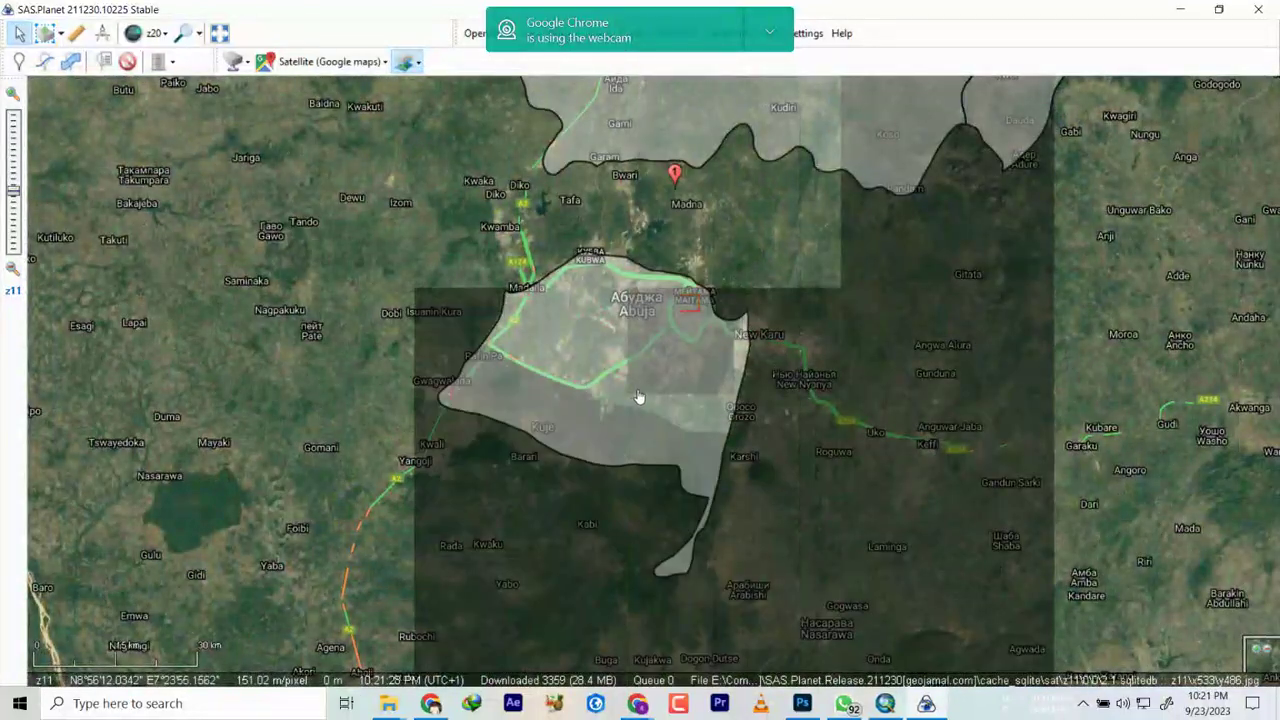
# Step: Examine the area around Ketti, southeast of Lugbe, from z11 up to z20
pyautogui.scroll(1, 638, 397)
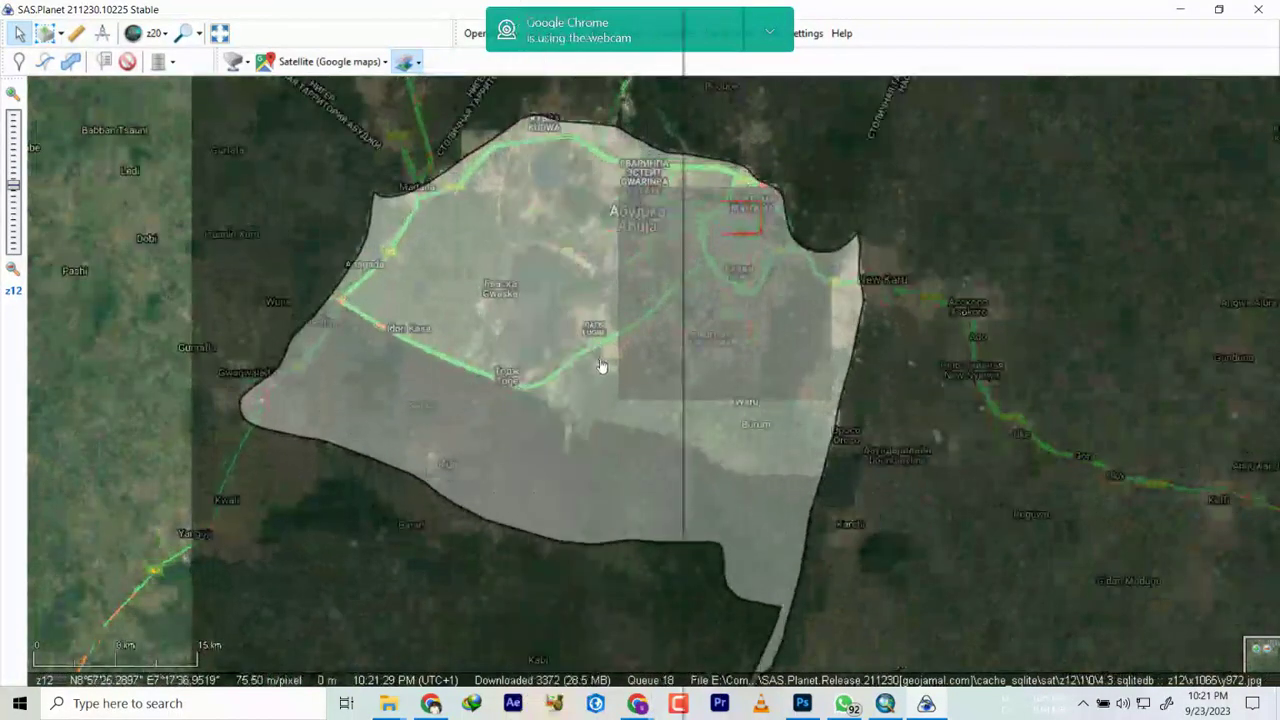
pyautogui.scroll(5, 608, 412)
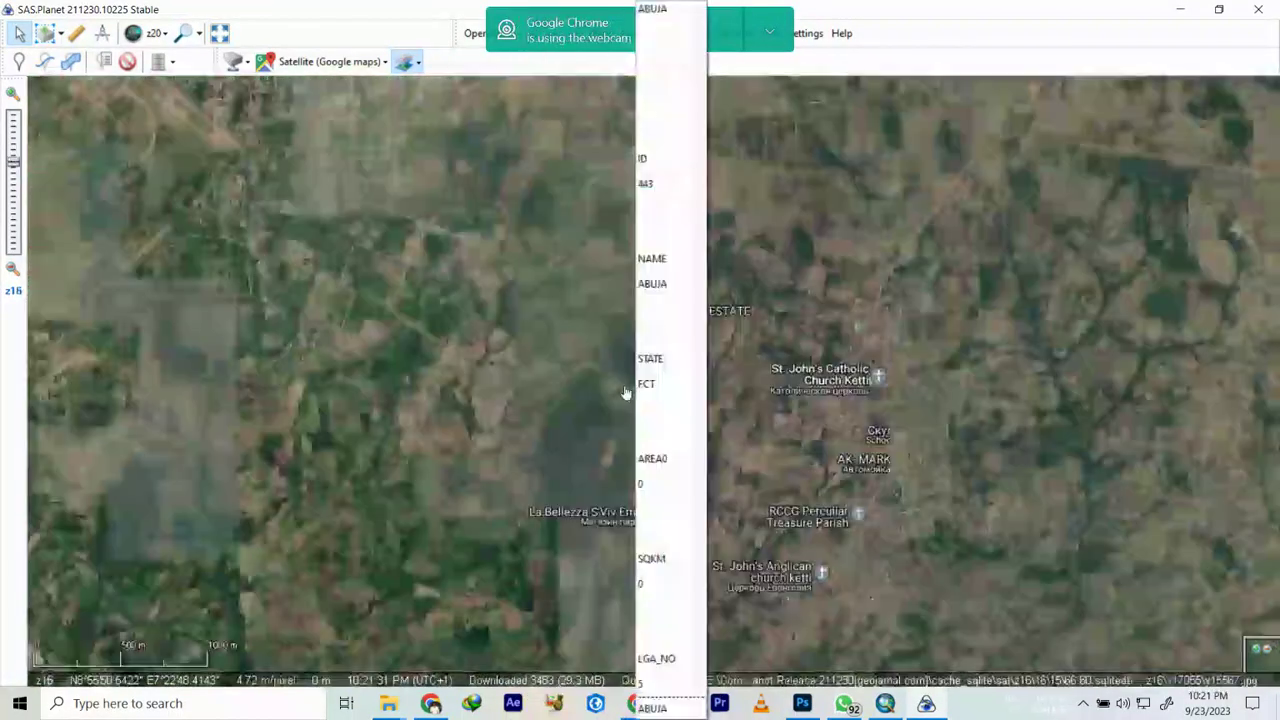
pyautogui.scroll(3, 620, 397)
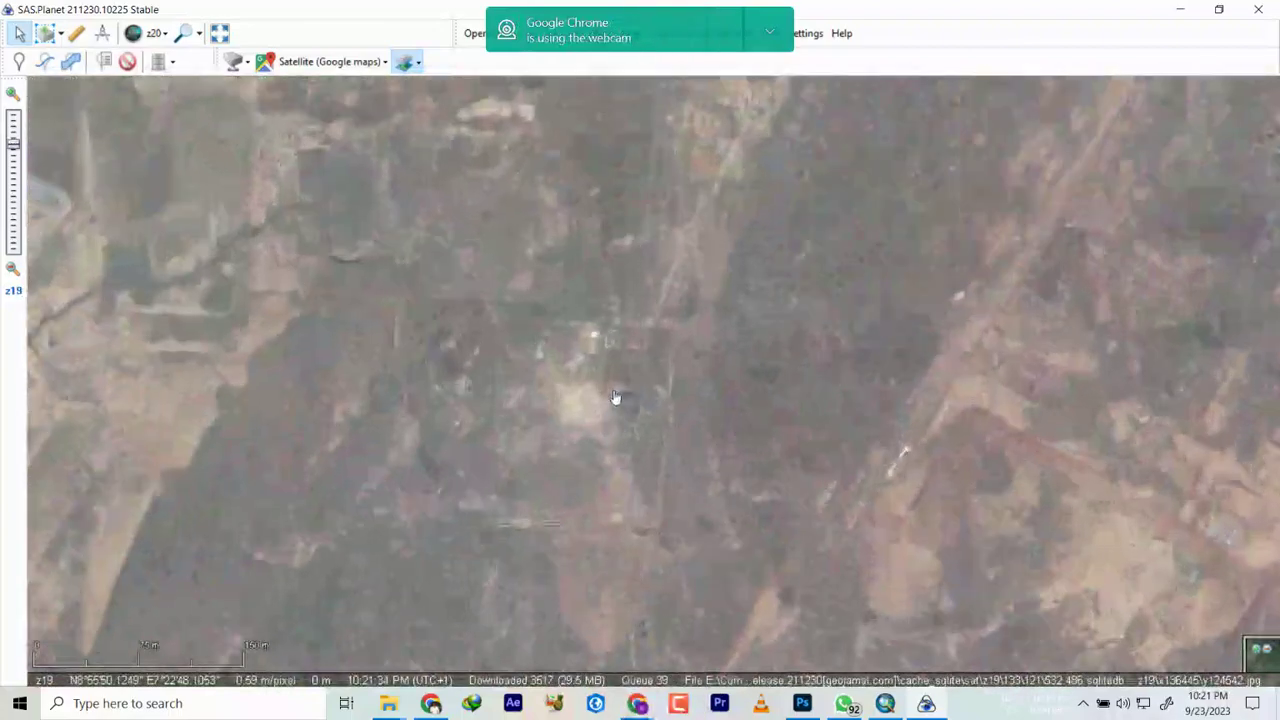
pyautogui.scroll(-2, 643, 523)
pyautogui.scroll(2, 629, 509)
pyautogui.scroll(-2, 700, 433)
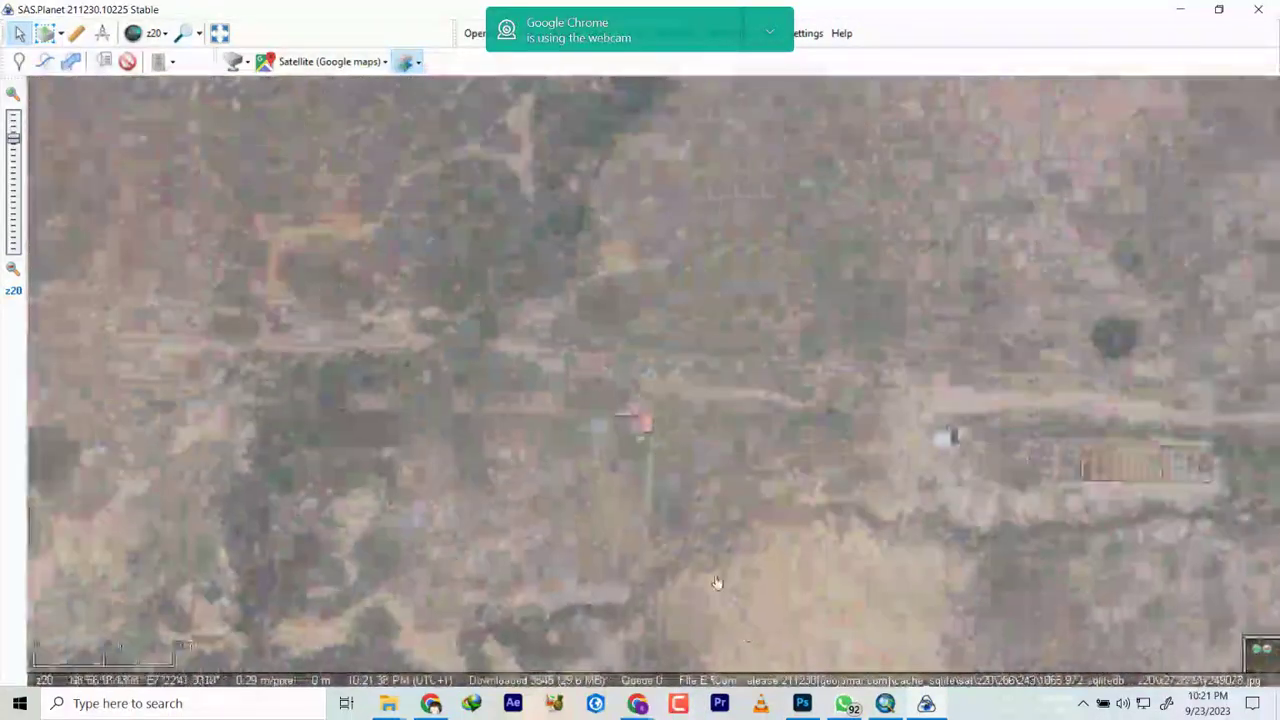
# Step: Inspect the open land and the partly built housing estate southeast of Lugbe at z20
pyautogui.scroll(2, 717, 583)
pyautogui.scroll(-2, 758, 529)
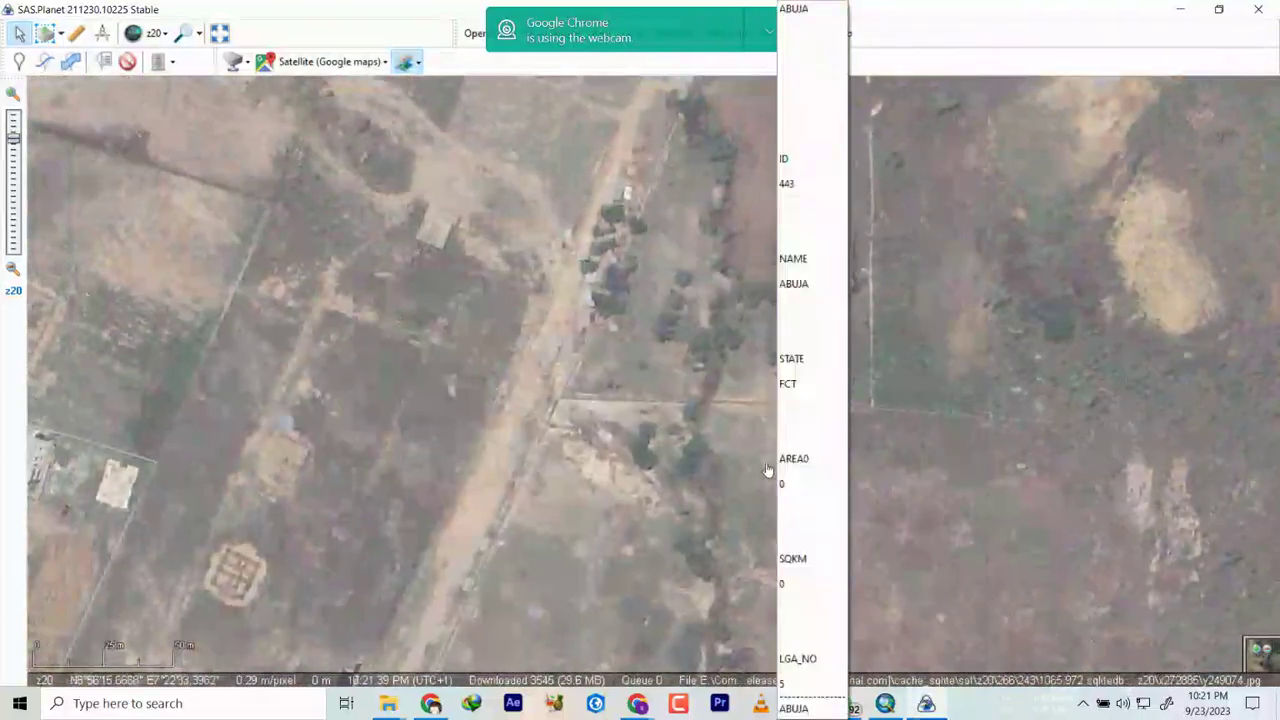
pyautogui.scroll(2, 649, 484)
pyautogui.scroll(-2, 649, 484)
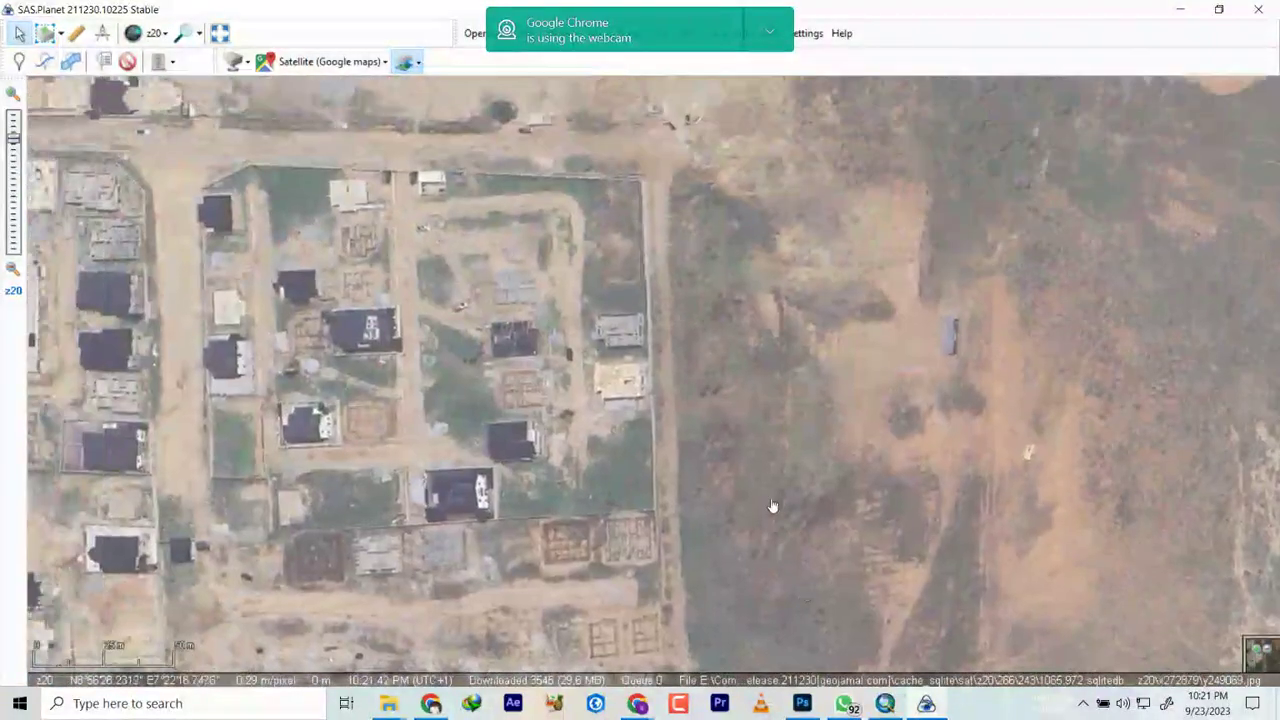
pyautogui.click(771, 514)
# Step: View the Lugbe area at z15, then examine the housing estates around Lighthouse City Estate at z20
pyautogui.scroll(-2, 775, 509)
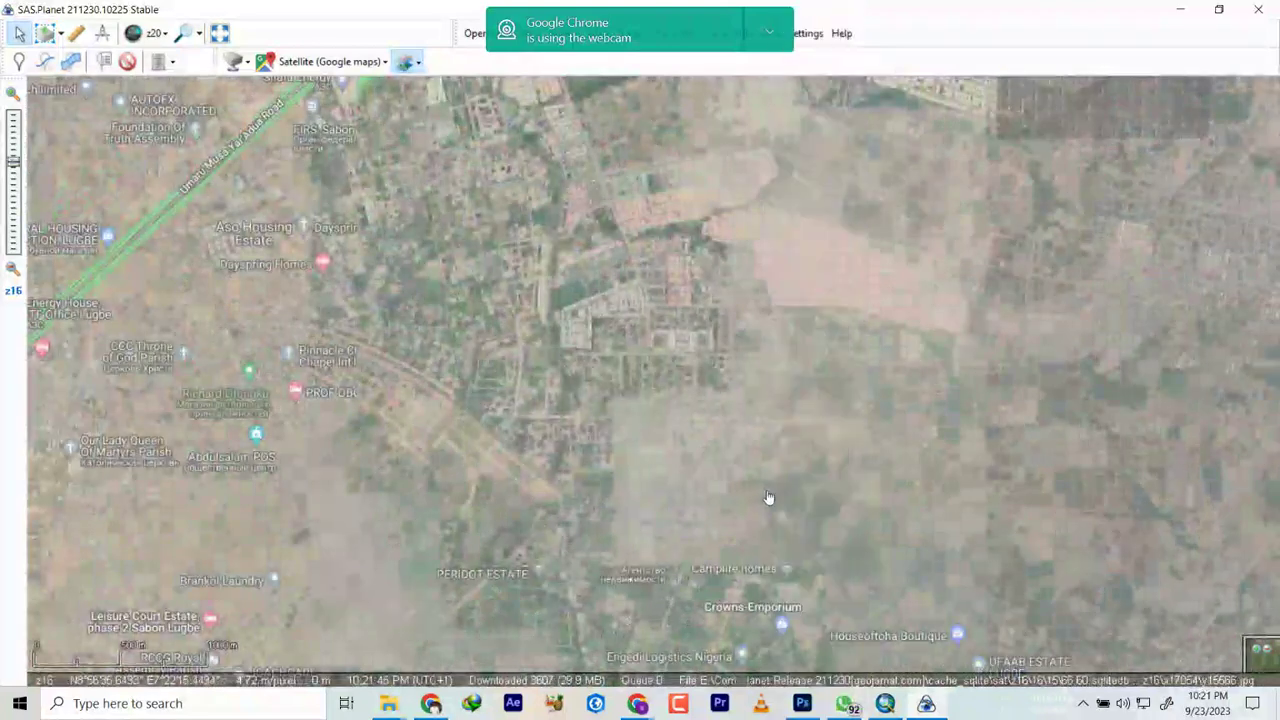
pyautogui.scroll(-1, 768, 497)
pyautogui.click(761, 499)
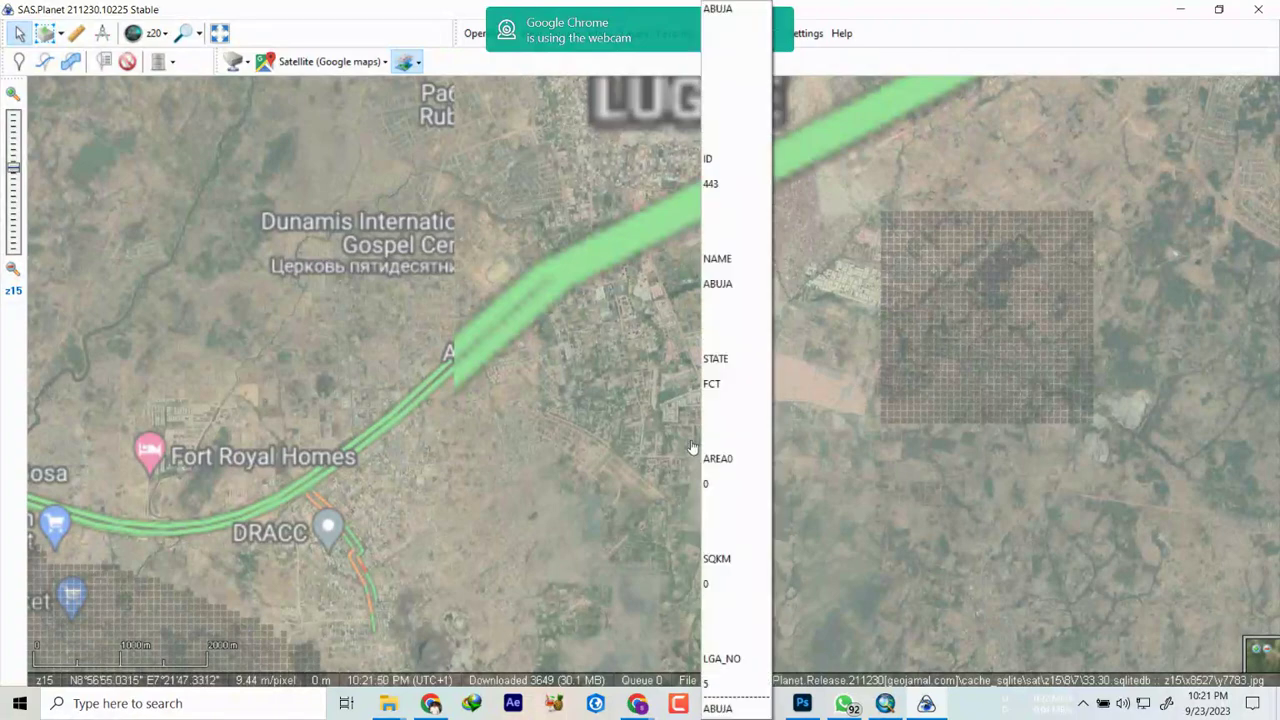
pyautogui.scroll(1, 690, 447)
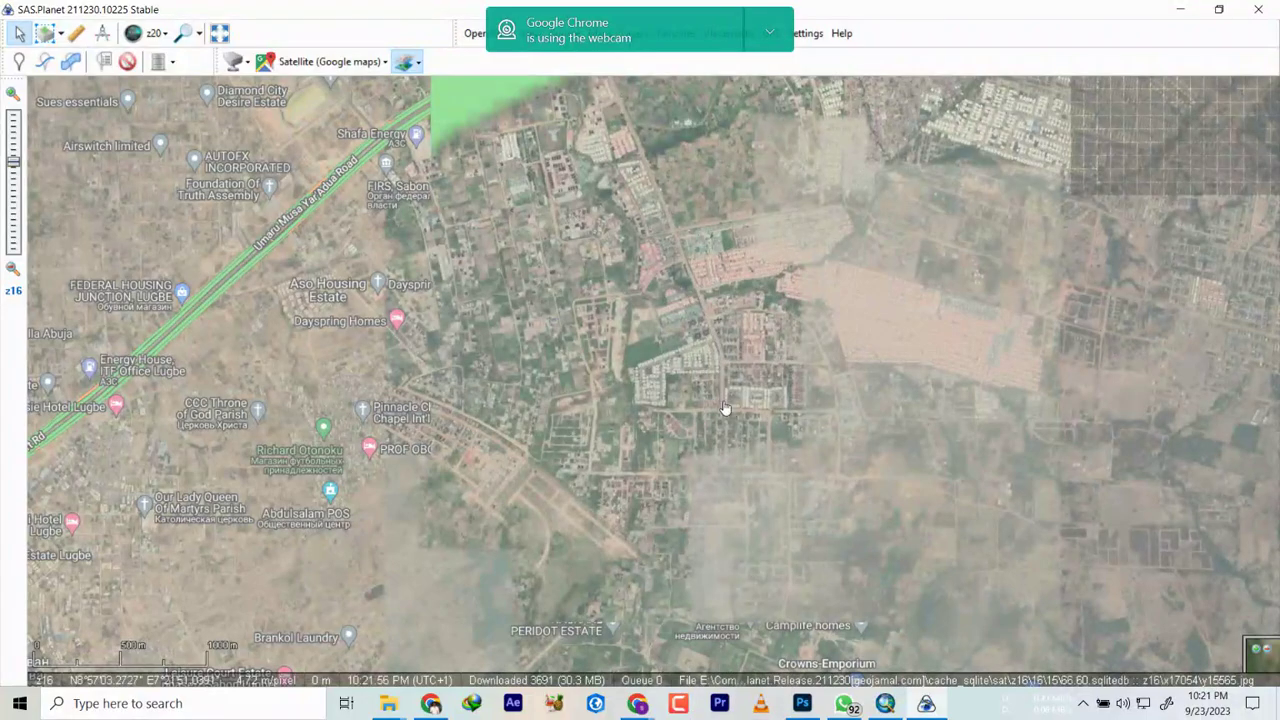
pyautogui.scroll(2, 715, 402)
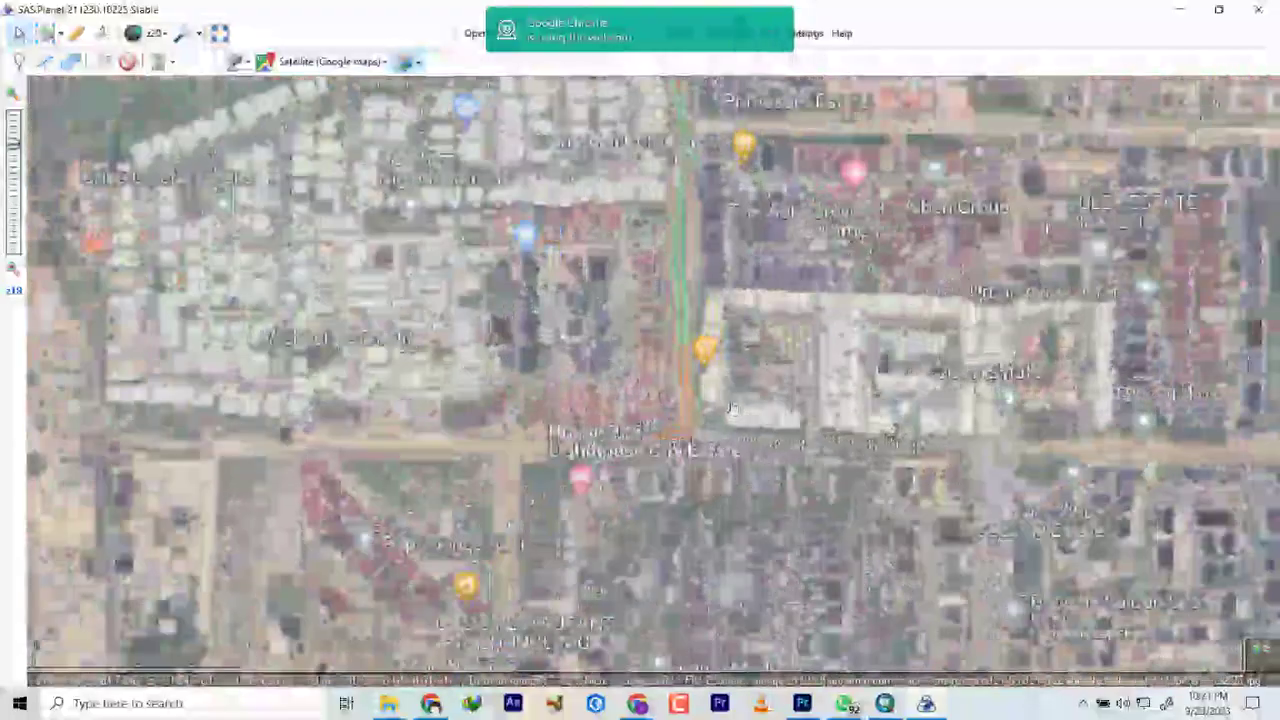
pyautogui.scroll(2, 731, 409)
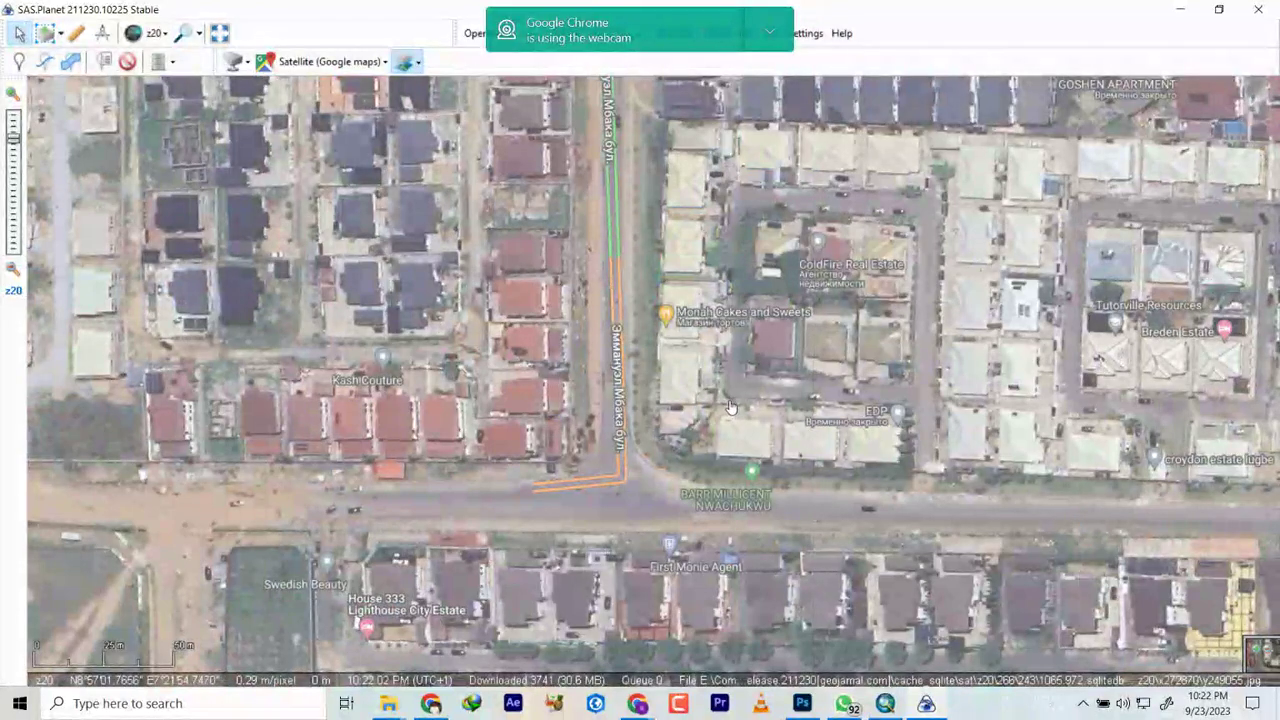
# Step: Switch to File Explorer to check the cache folder in the SAS.Planet release folder, and return to SAS.Planet
pyautogui.moveTo(392, 700)
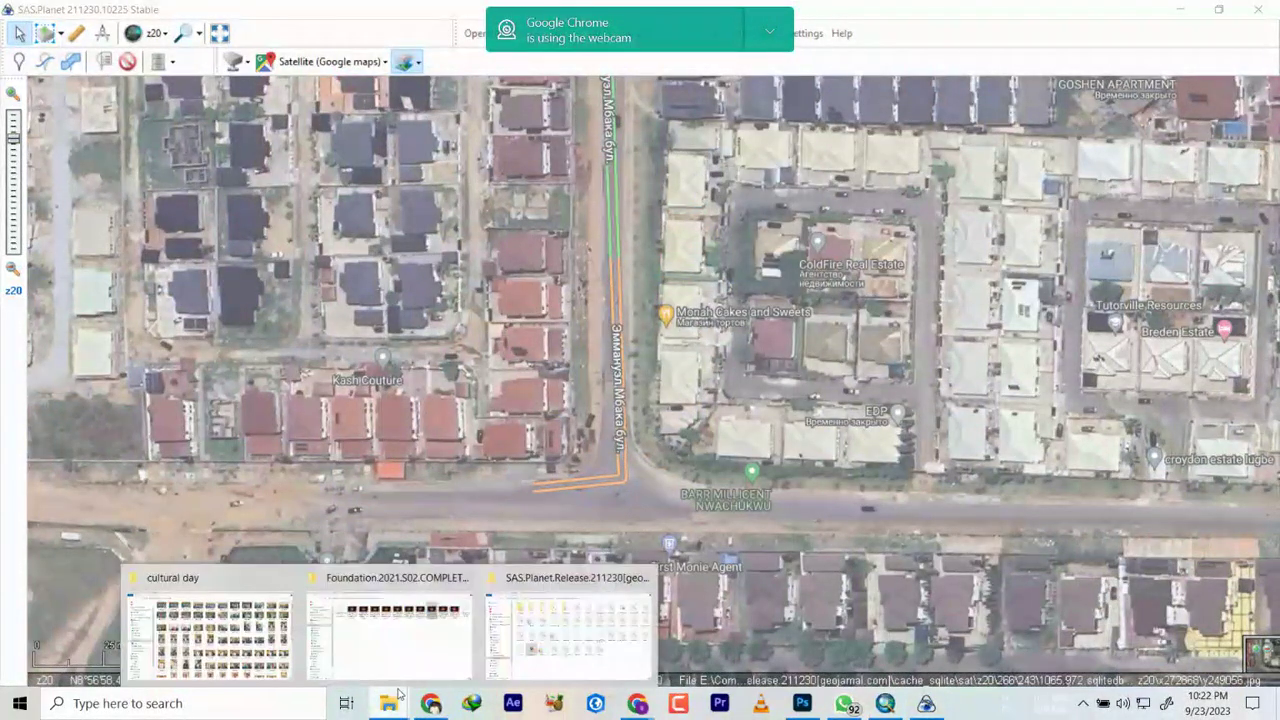
pyautogui.click(568, 640)
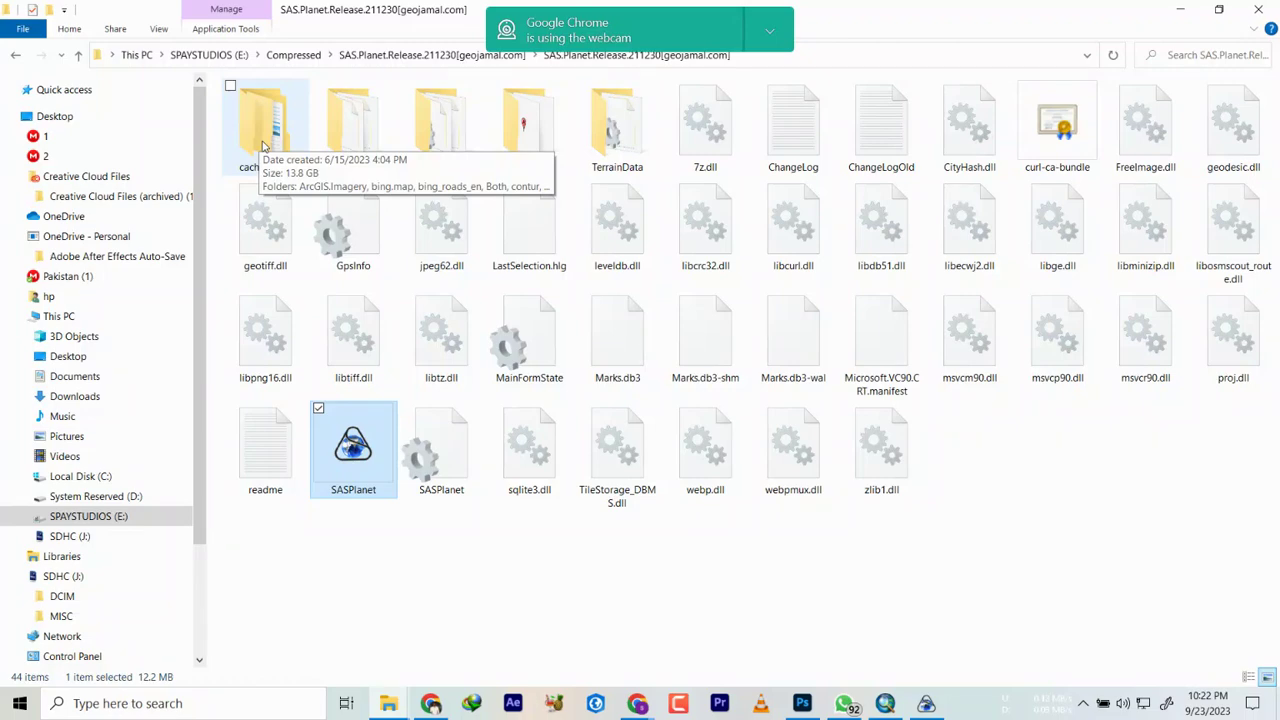
pyautogui.click(925, 705)
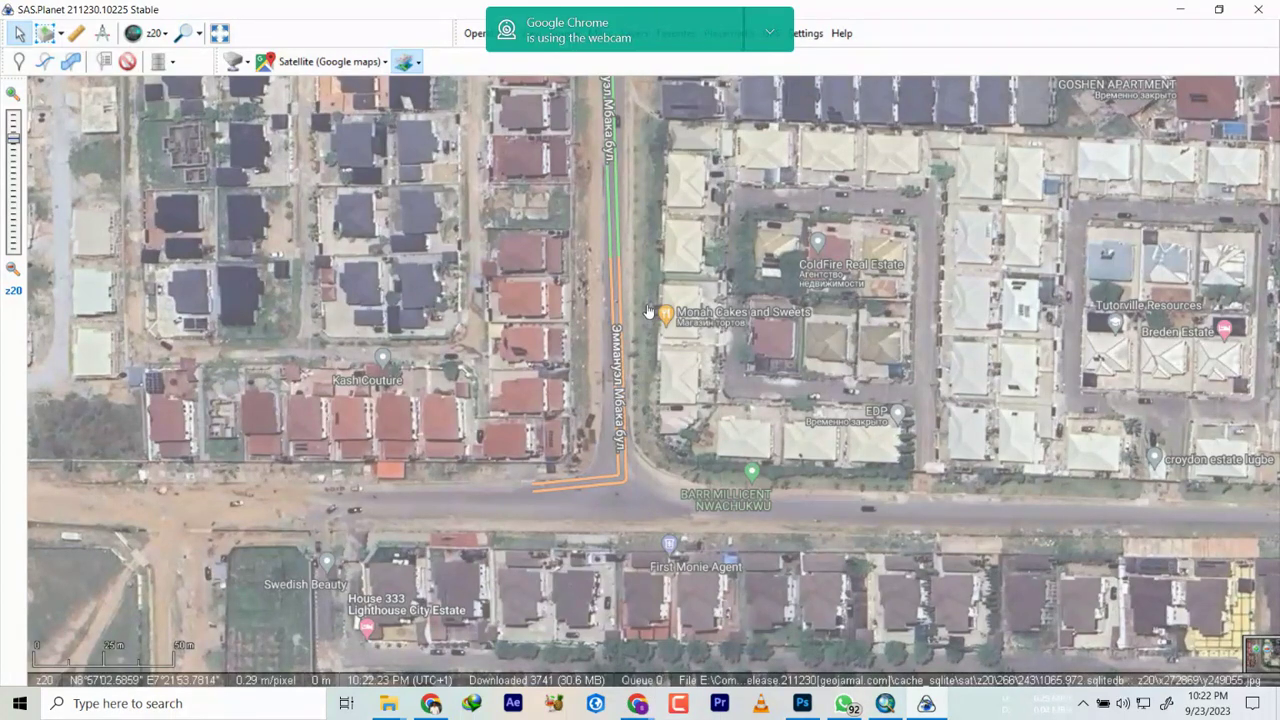
# Step: Look over Lugbe from z15 and examine the estates along Airport Road at z18
pyautogui.scroll(-4, 650, 305)
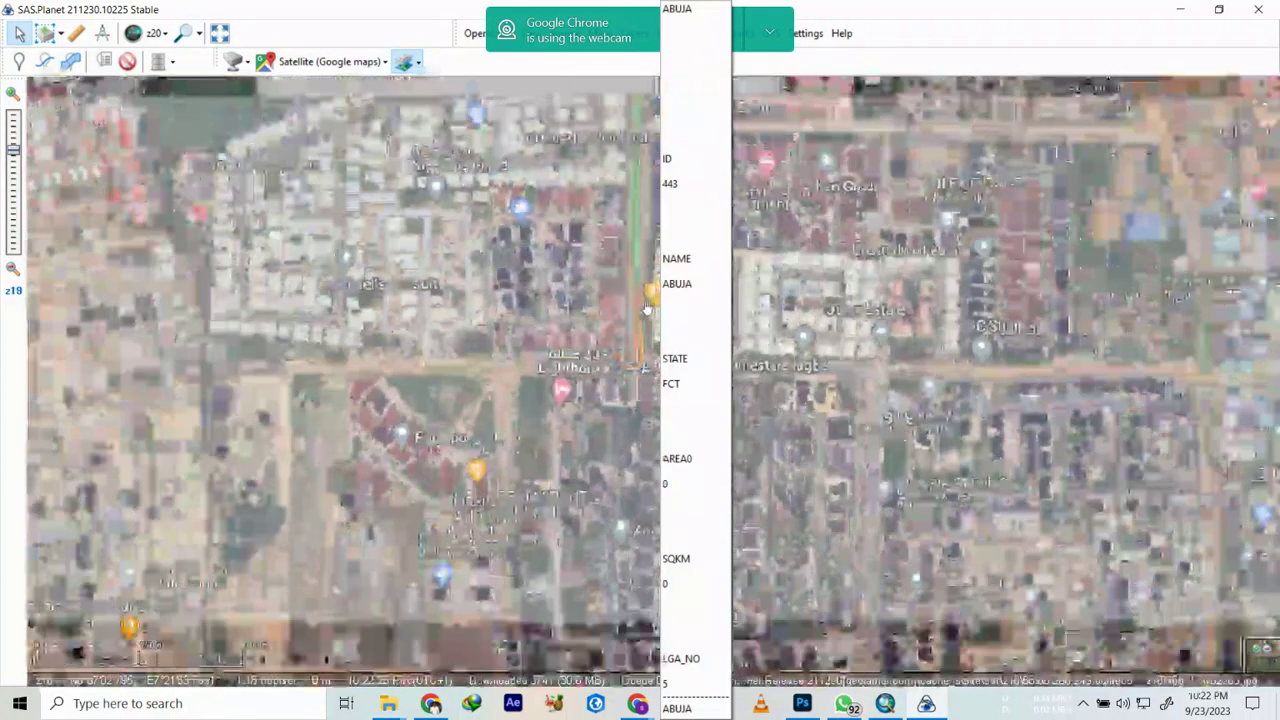
pyautogui.scroll(-3, 620, 316)
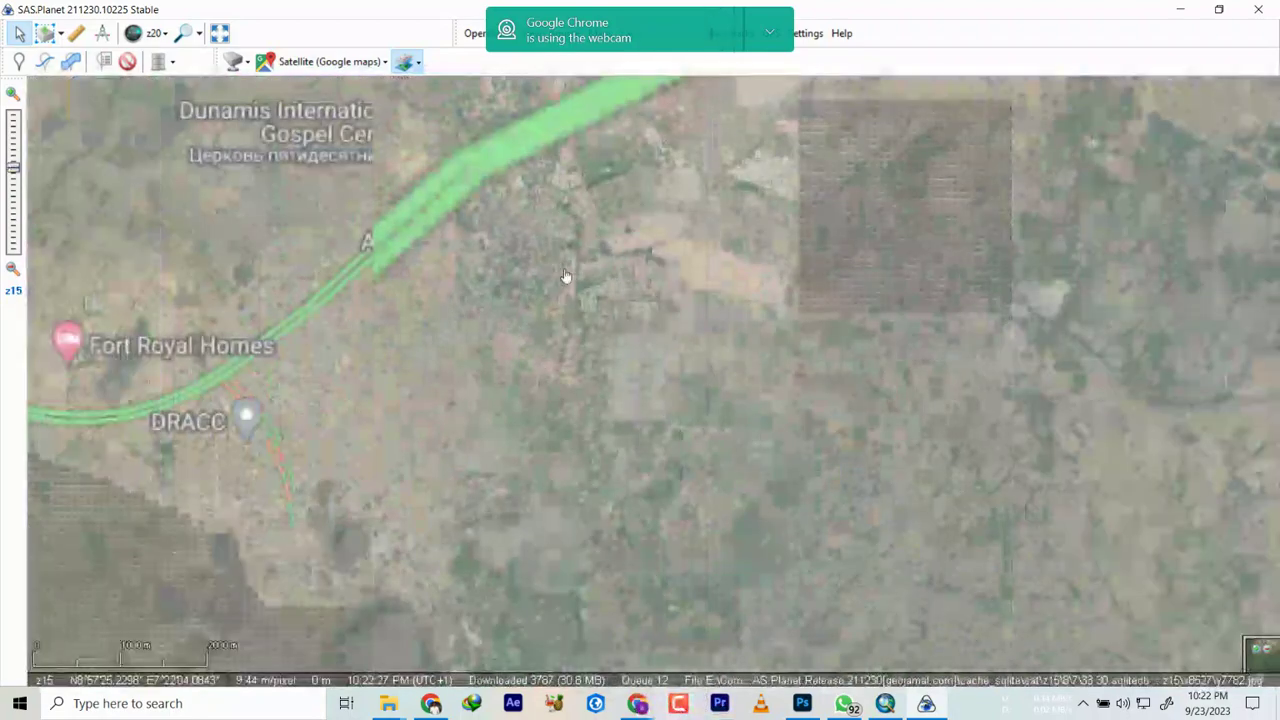
pyautogui.scroll(1, 556, 286)
pyautogui.scroll(2, 554, 285)
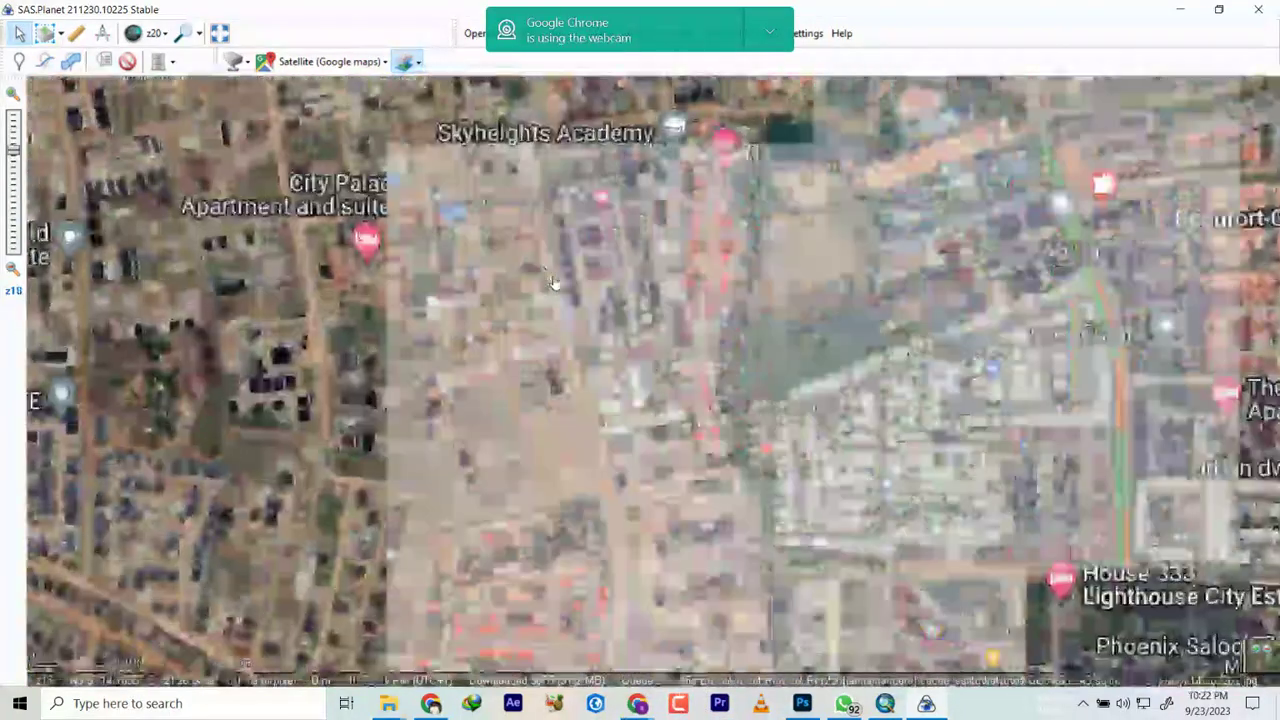
pyautogui.moveTo(554, 284); pyautogui.dragTo(710, 700)
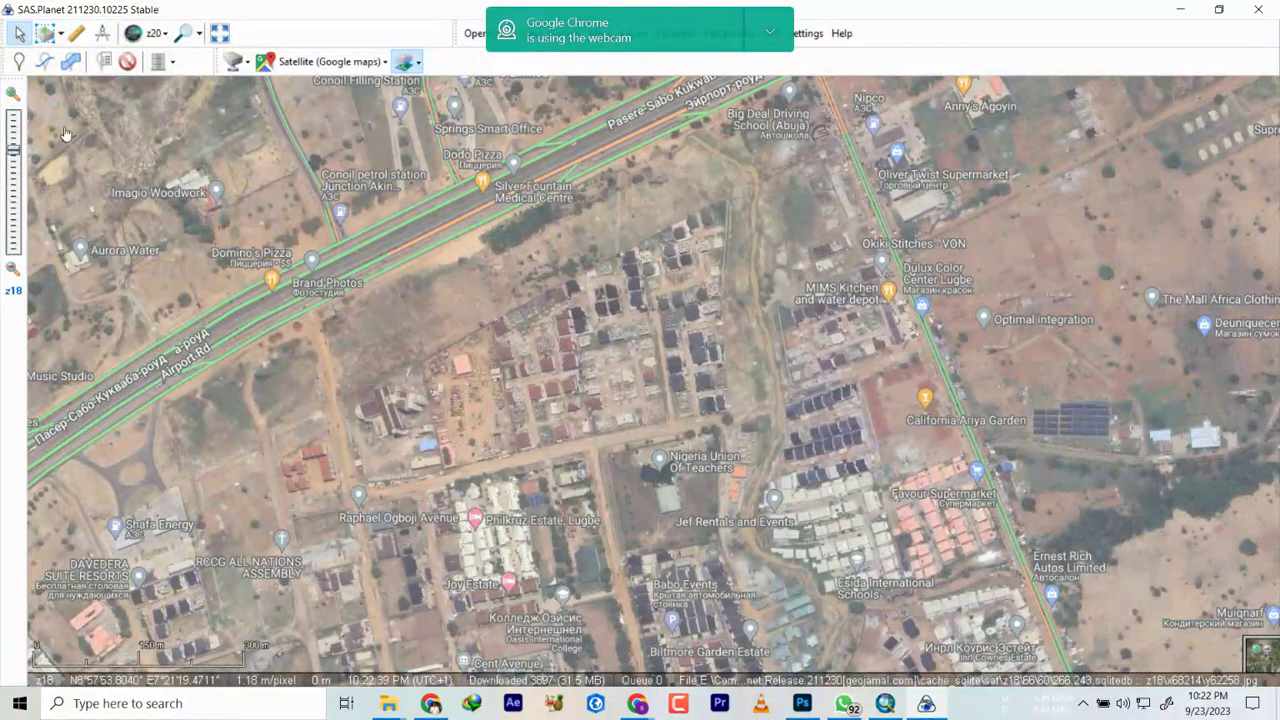
# Step: Change the base map to ESRI ArcGIS.Imagery and inspect its detail along Airport Road at z20
pyautogui.click(310, 61)
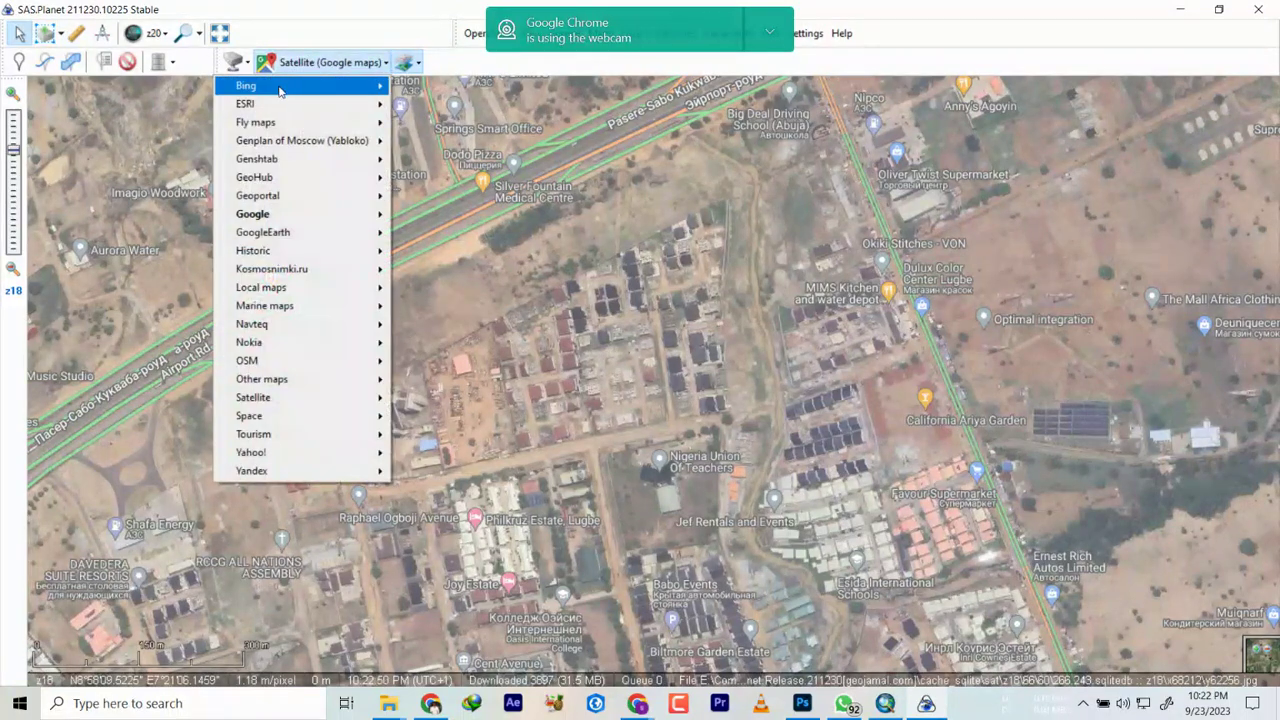
pyautogui.moveTo(284, 104)
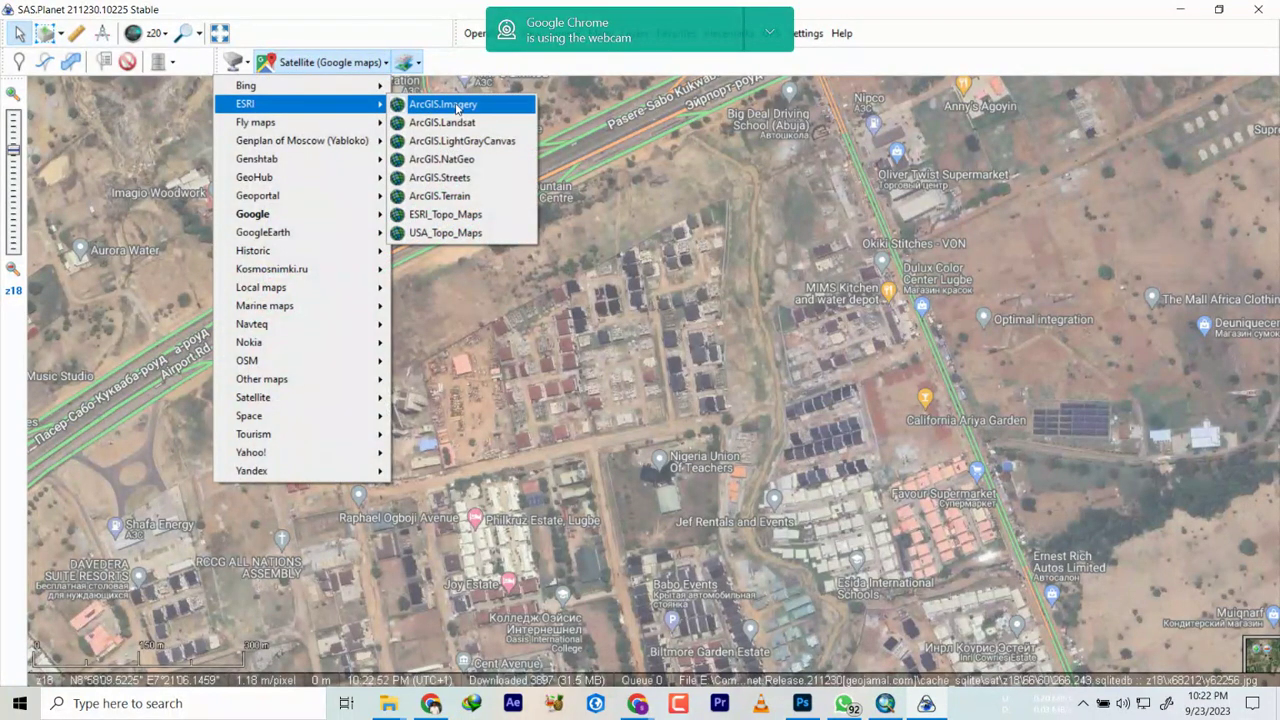
pyautogui.click(450, 104)
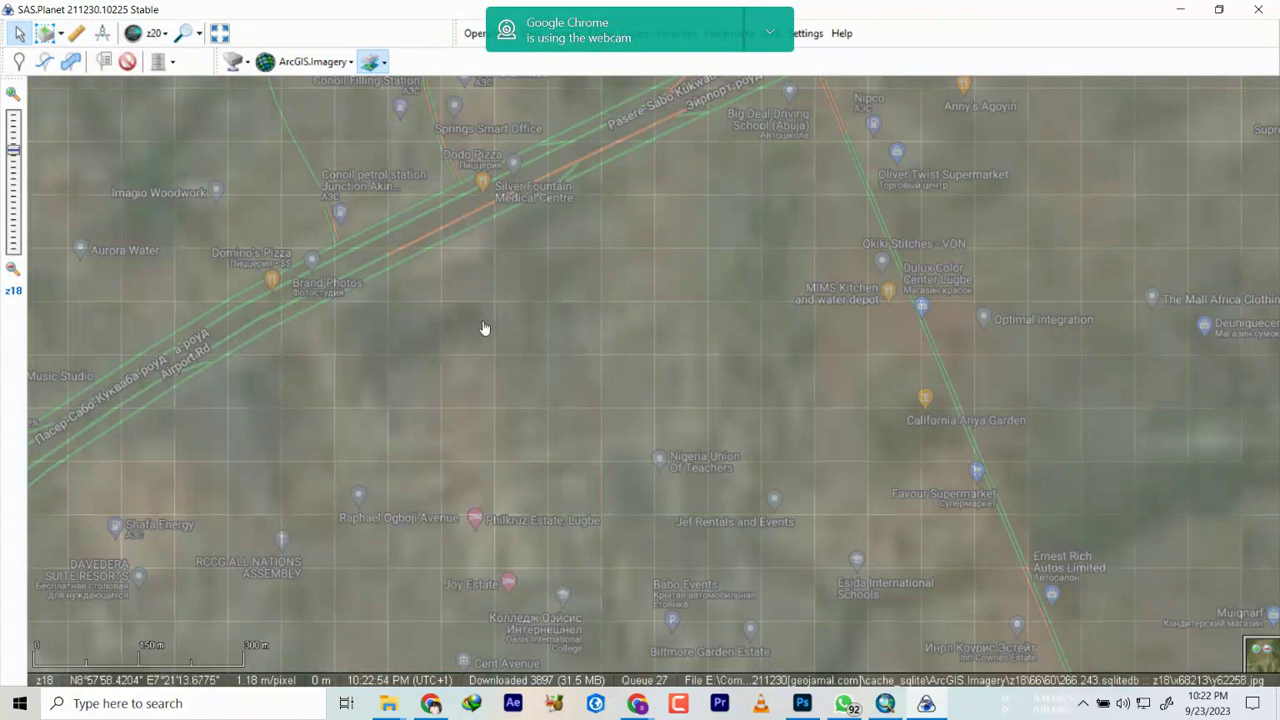
pyautogui.scroll(2, 620, 400)
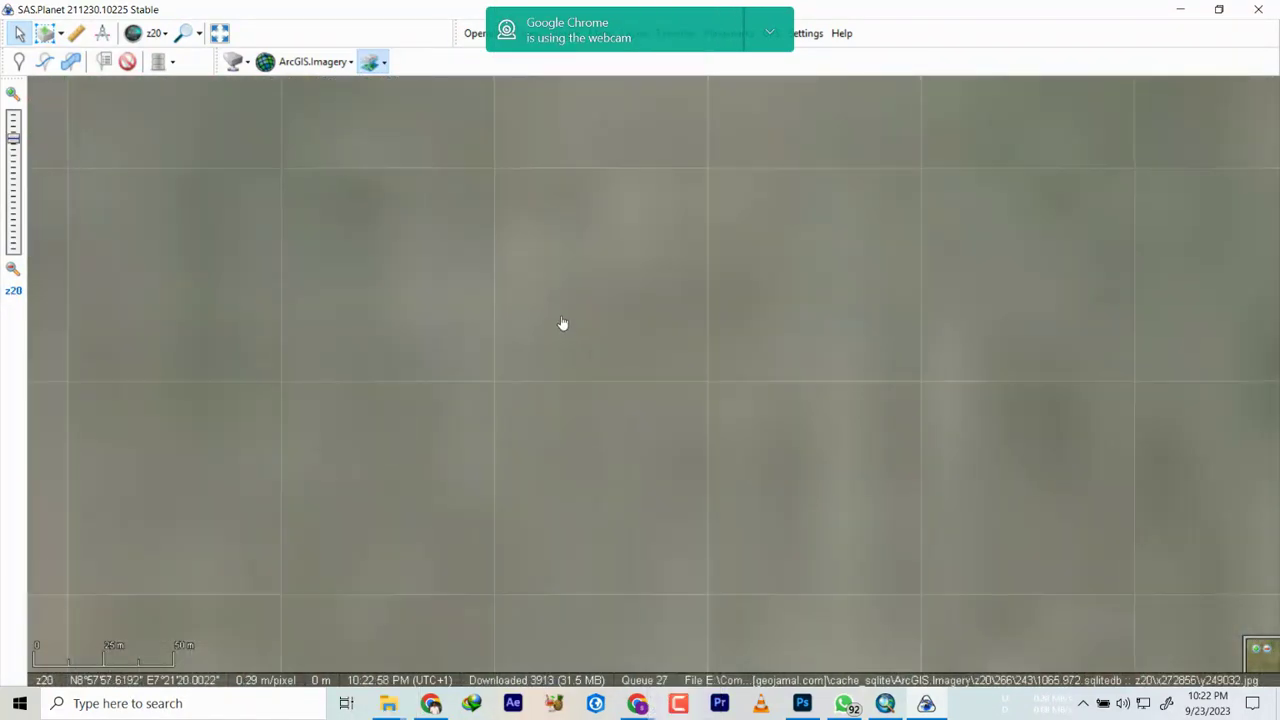
pyautogui.moveTo(526, 329); pyautogui.dragTo(597, 410)
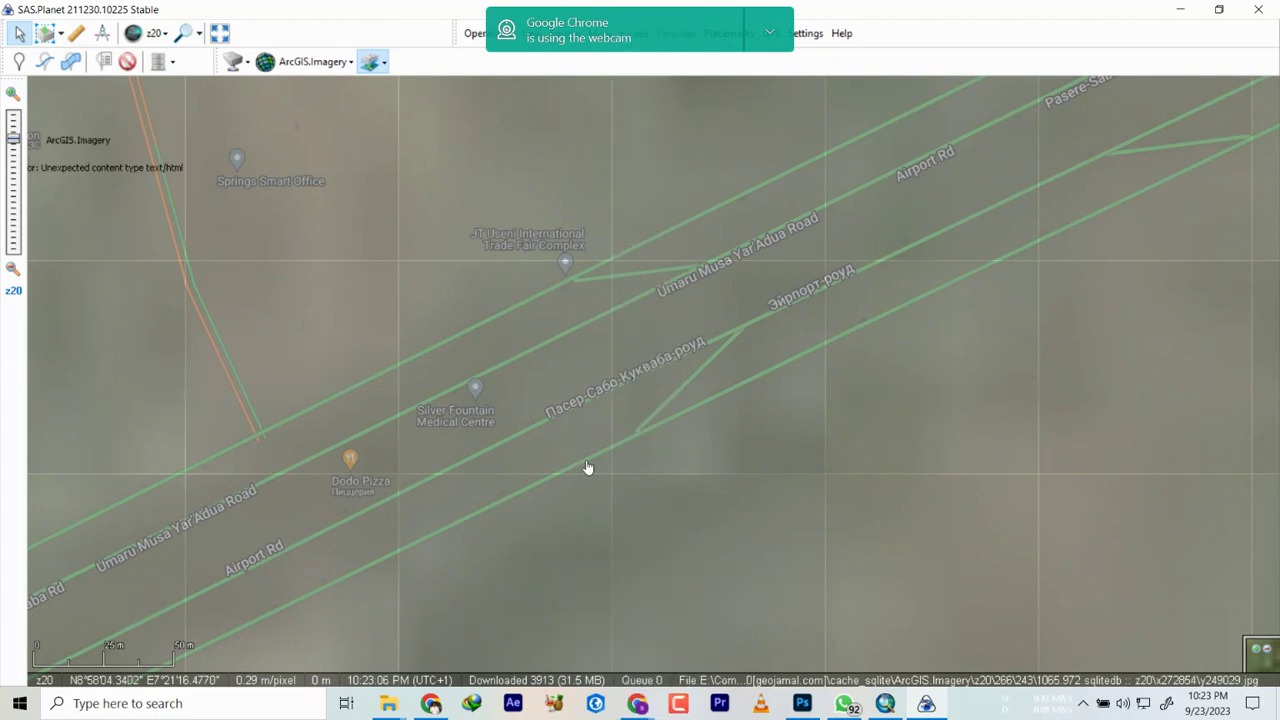
# Step: Set the cached tiles map to z18 and check the ArcGIS imagery near Airport Road at z18 and z19
pyautogui.click(160, 67)
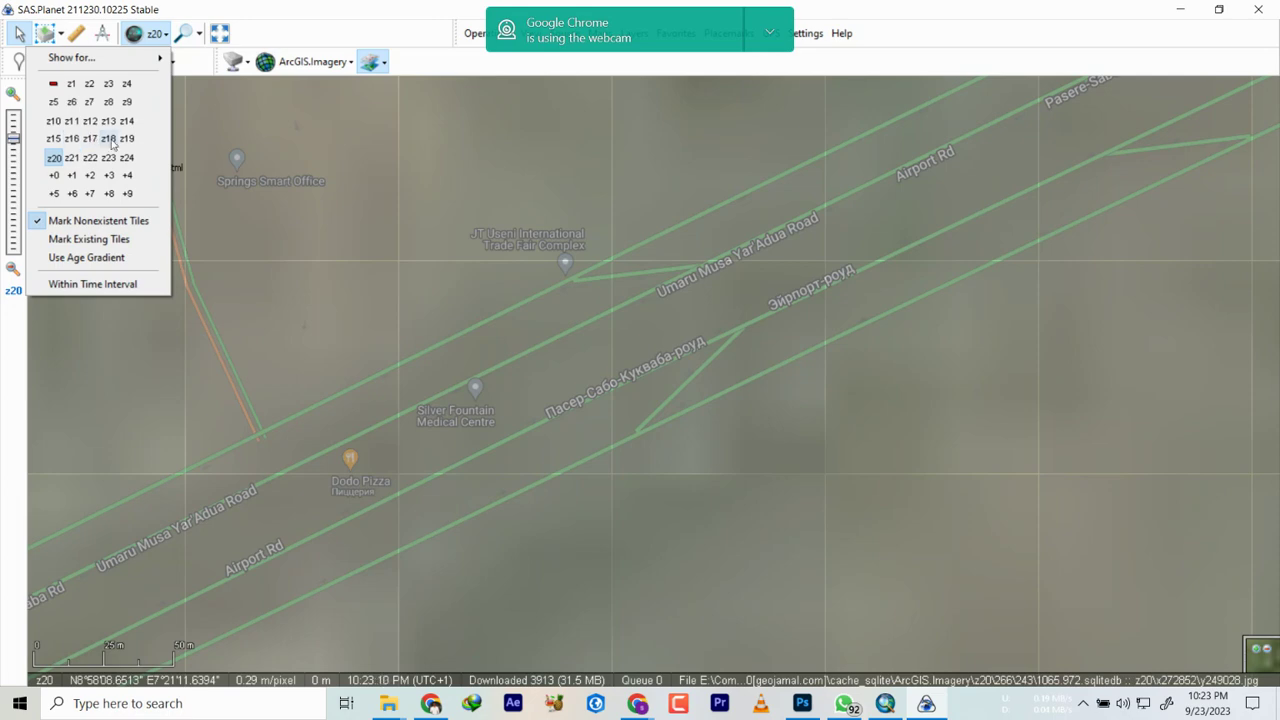
pyautogui.click(110, 141)
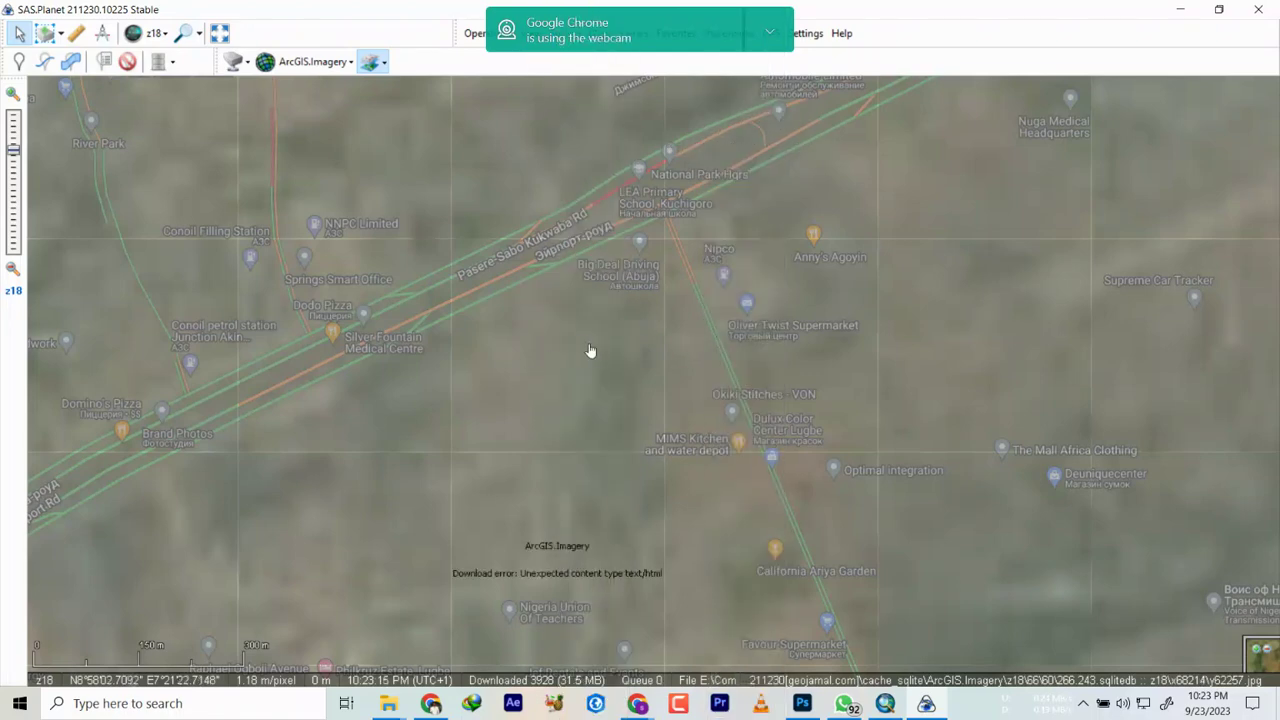
pyautogui.moveTo(607, 360)
pyautogui.scroll(1, 611, 297)
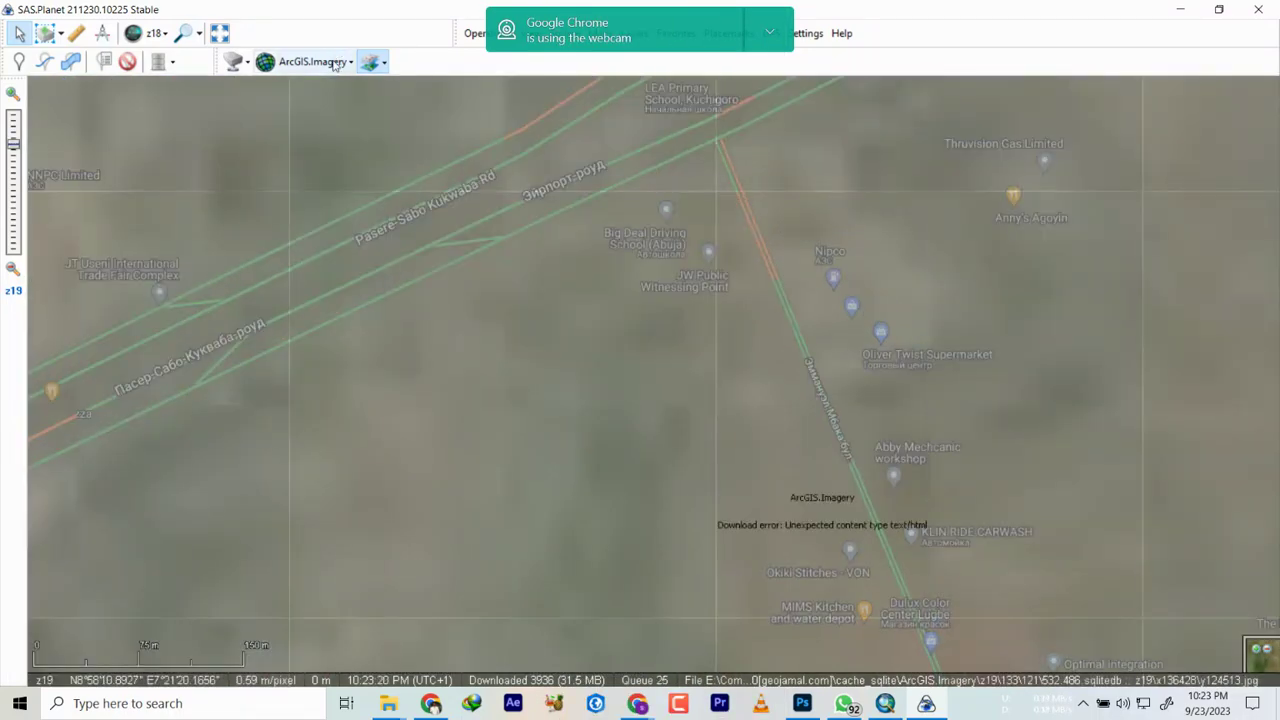
# Step: Change the base map to Bing Maps - satellite and examine its imagery of Lugbe along Airport Road at z18
pyautogui.click(337, 61)
pyautogui.moveTo(229, 92)
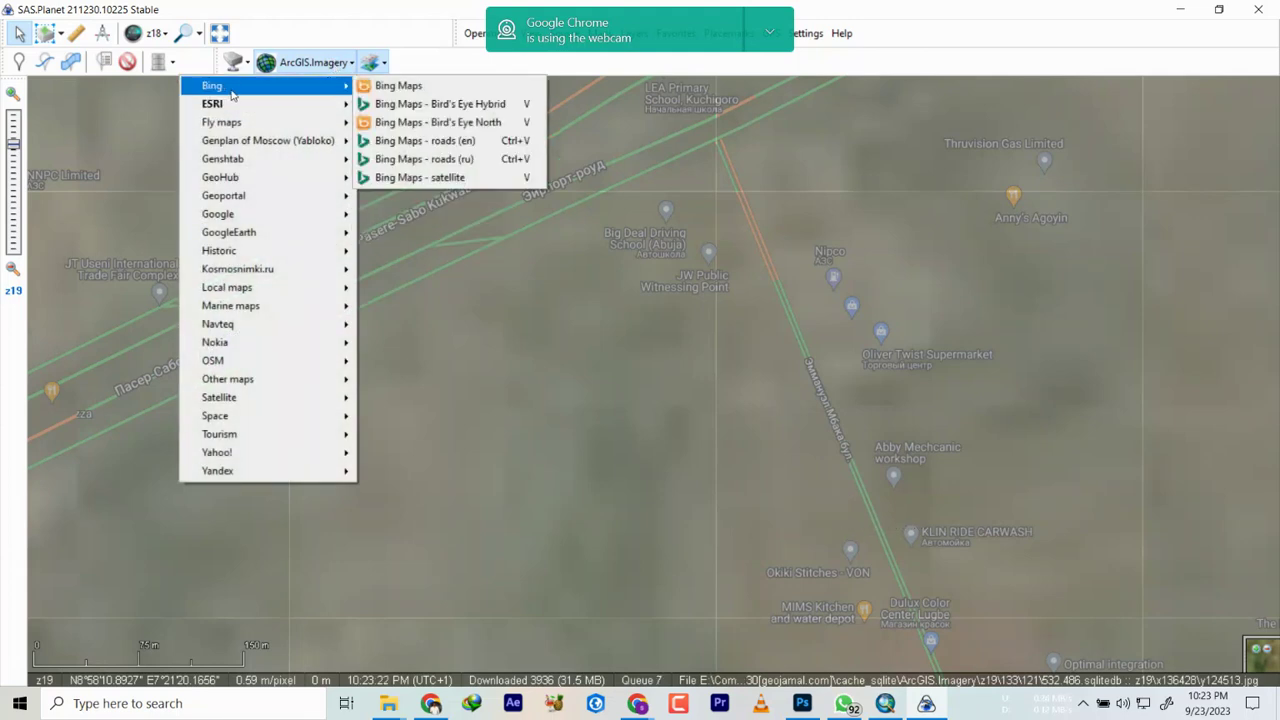
pyautogui.click(438, 178)
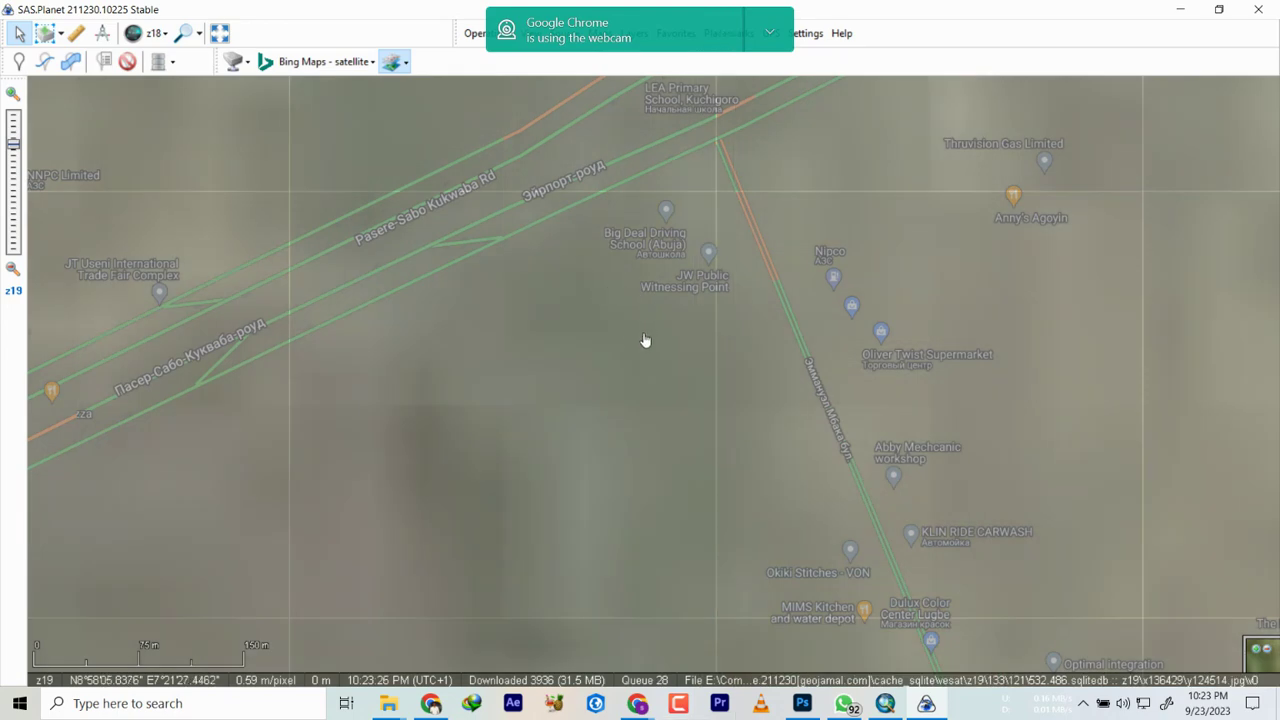
pyautogui.scroll(-1, 617, 333)
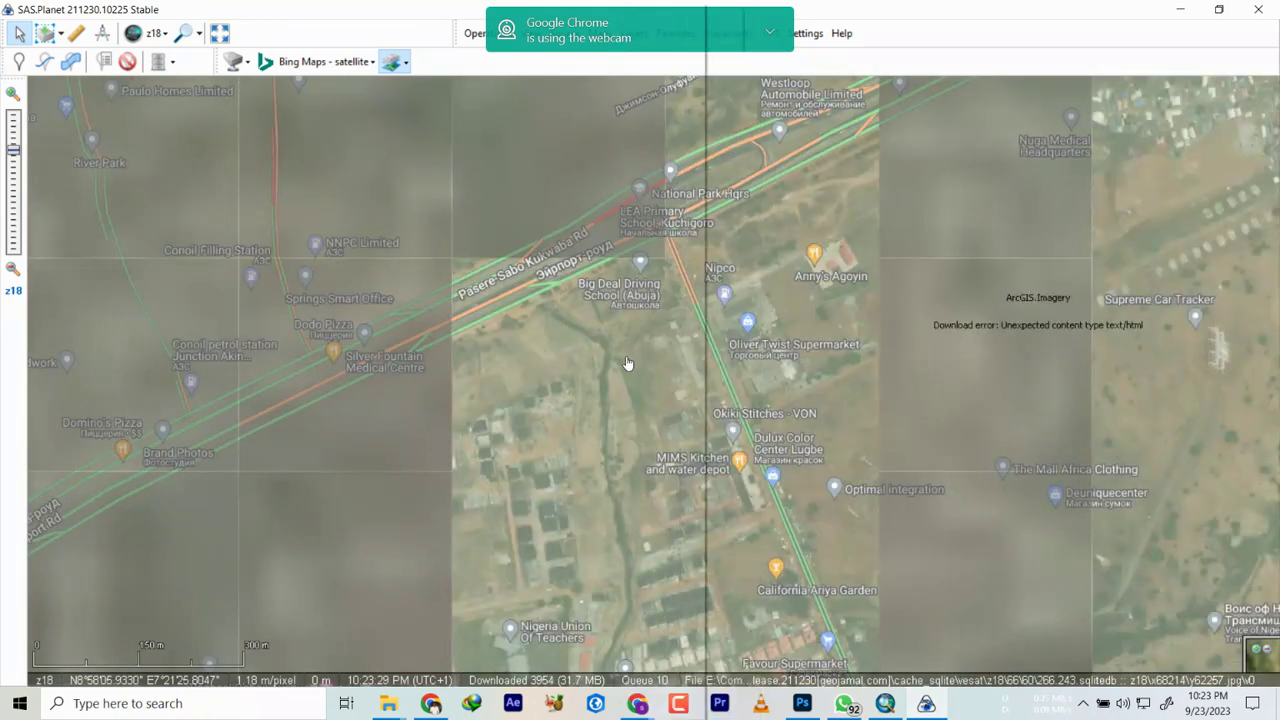
pyautogui.moveTo(704, 313); pyautogui.dragTo(594, 552)
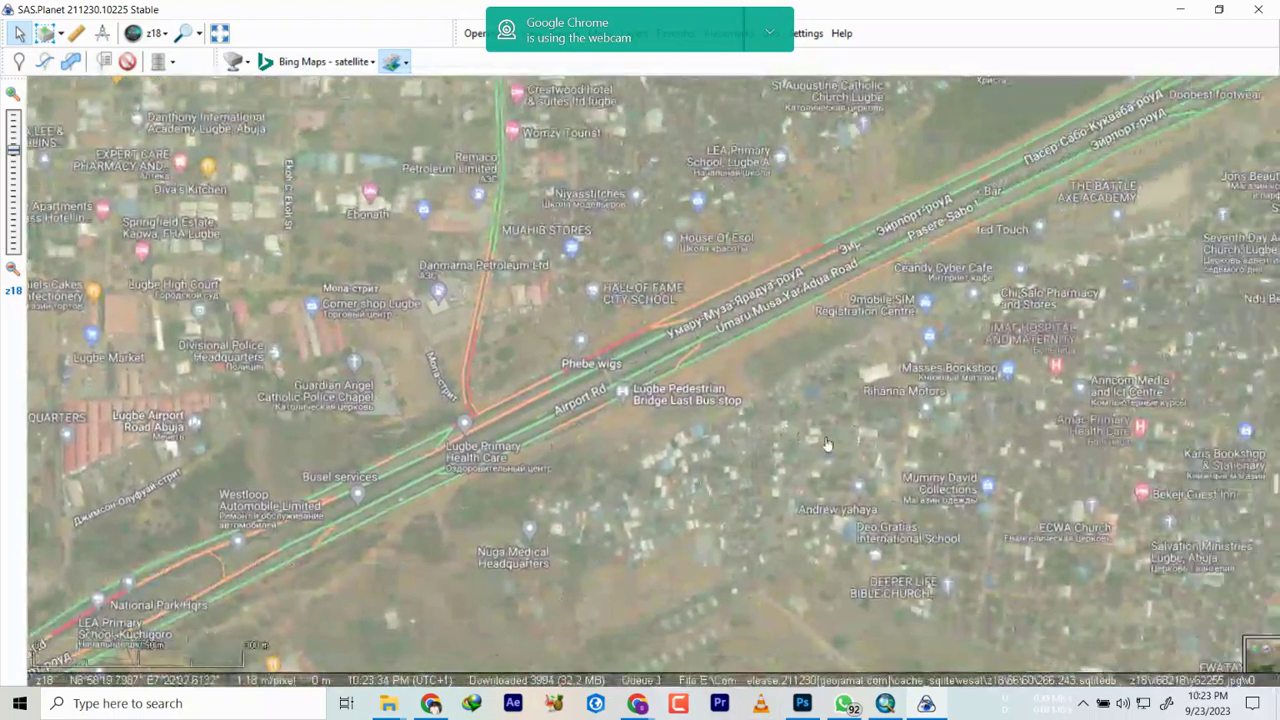
pyautogui.moveTo(700, 268); pyautogui.dragTo(710, 665)
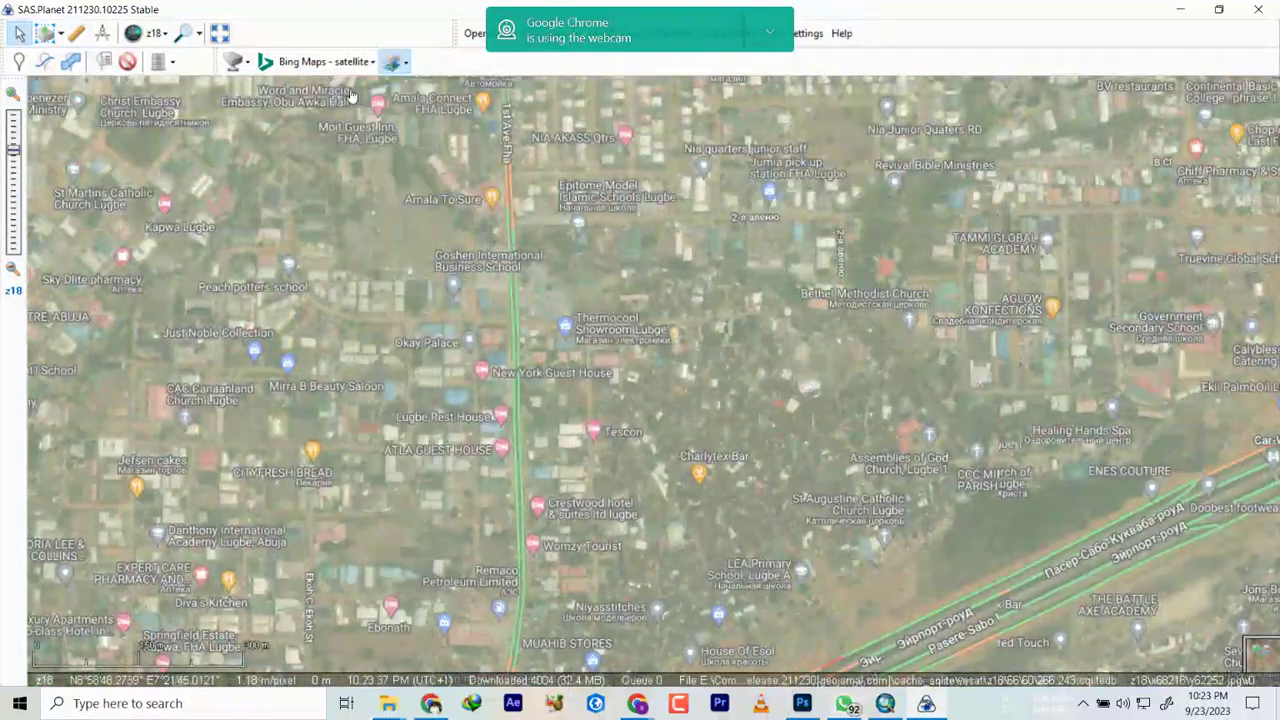
# Step: Switch the base map back to Satellite (Google maps) and set the cached tiles map to z20
pyautogui.click(346, 66)
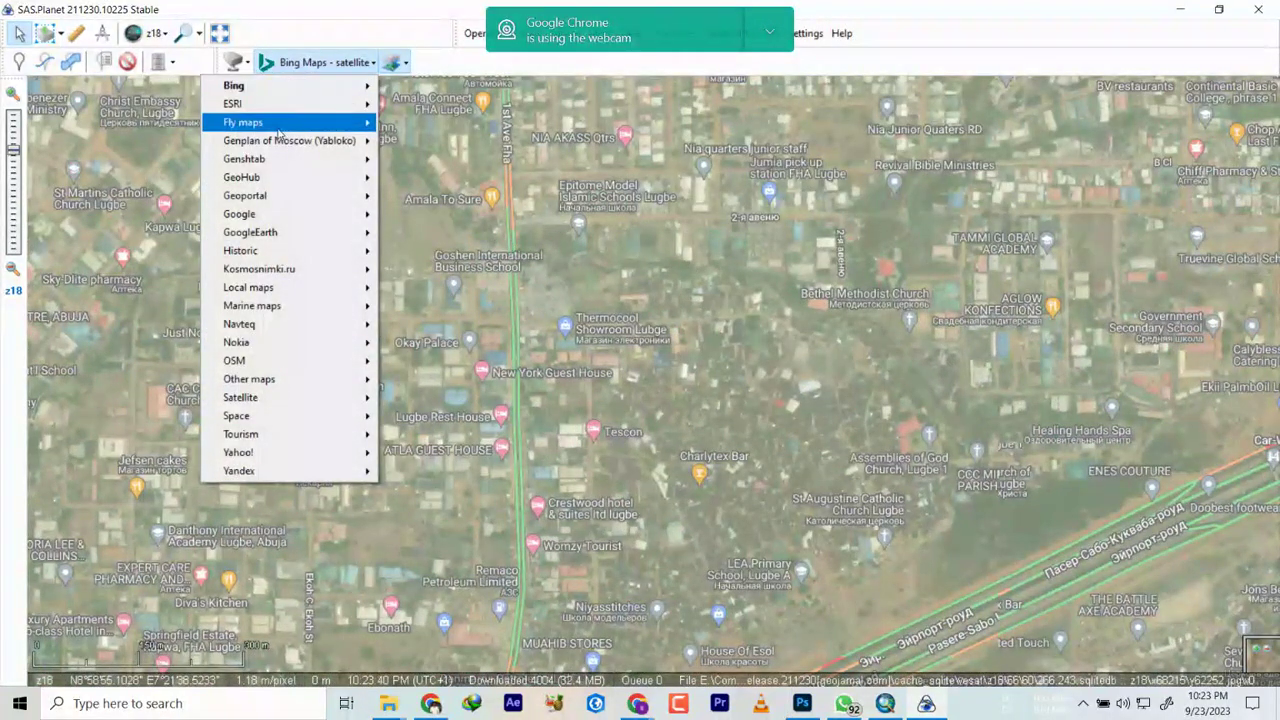
pyautogui.moveTo(271, 217)
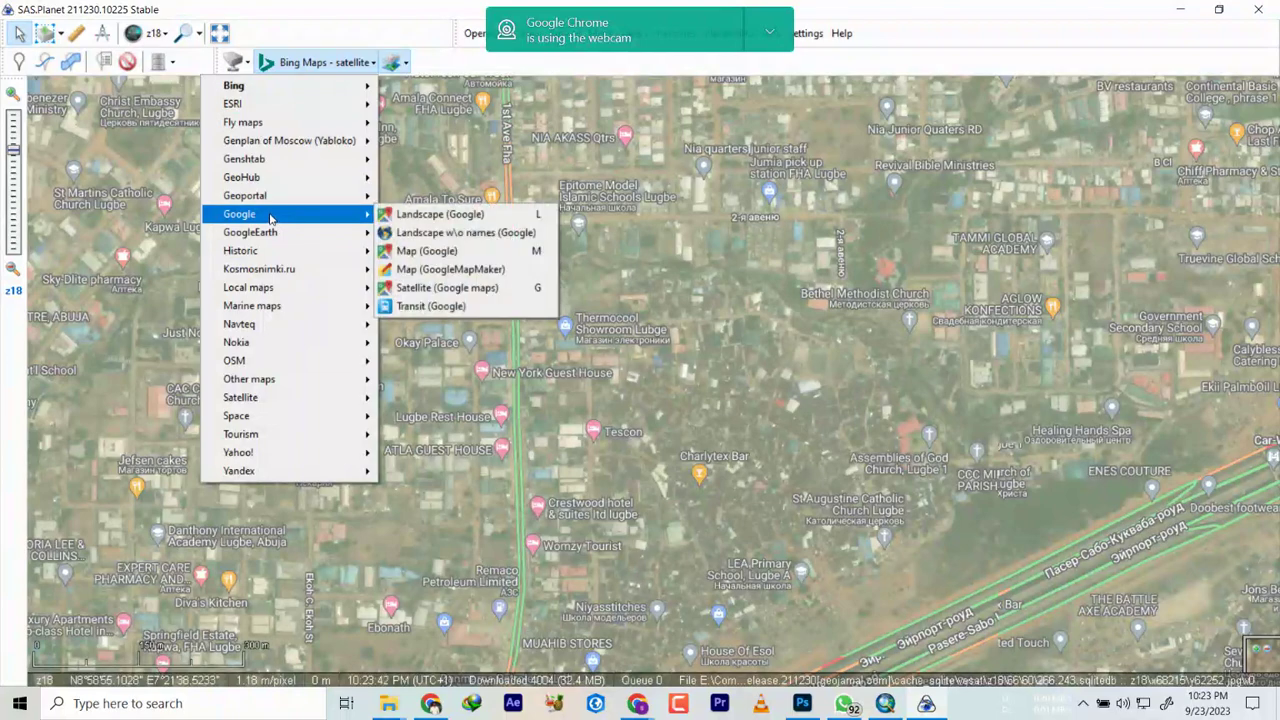
pyautogui.click(425, 290)
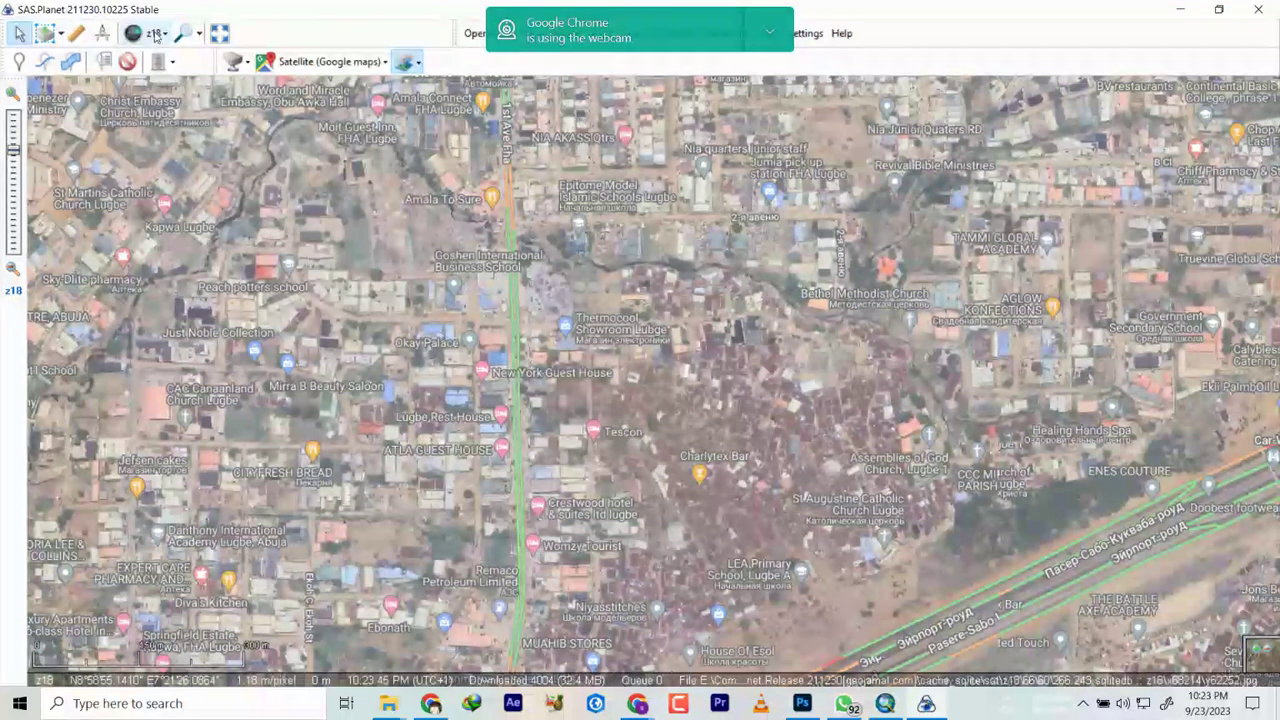
pyautogui.click(155, 34)
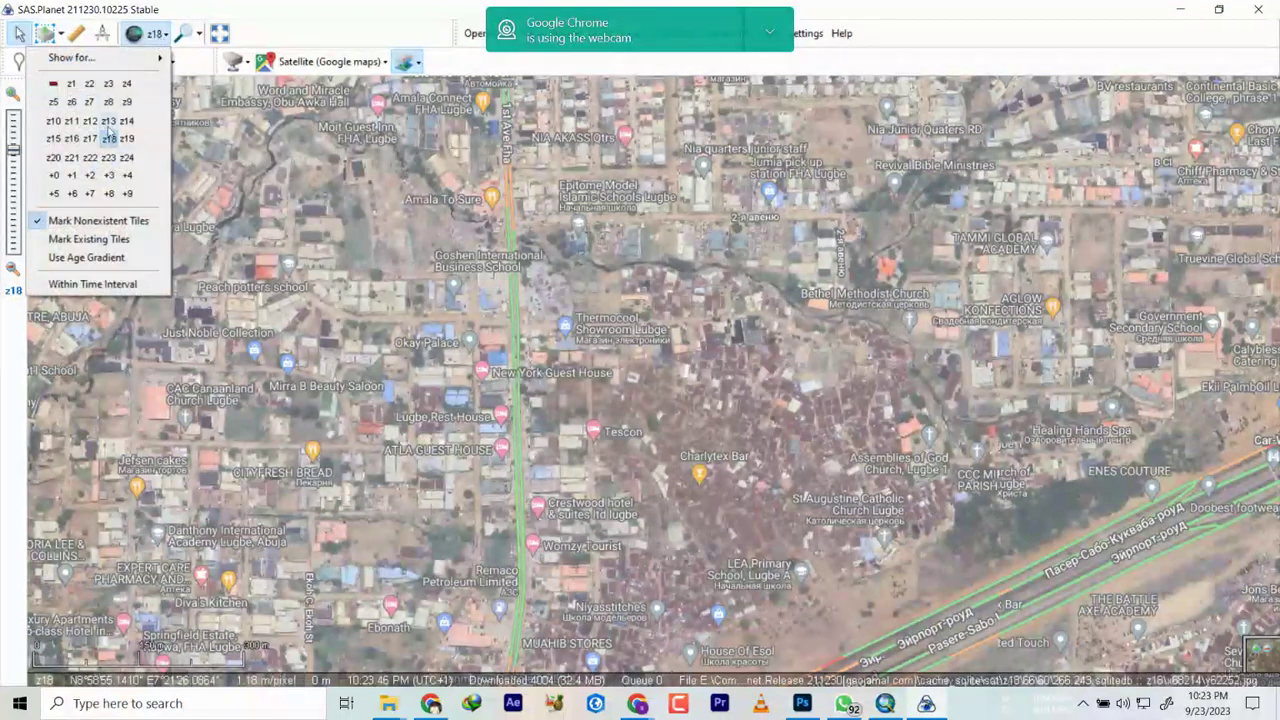
pyautogui.click(54, 158)
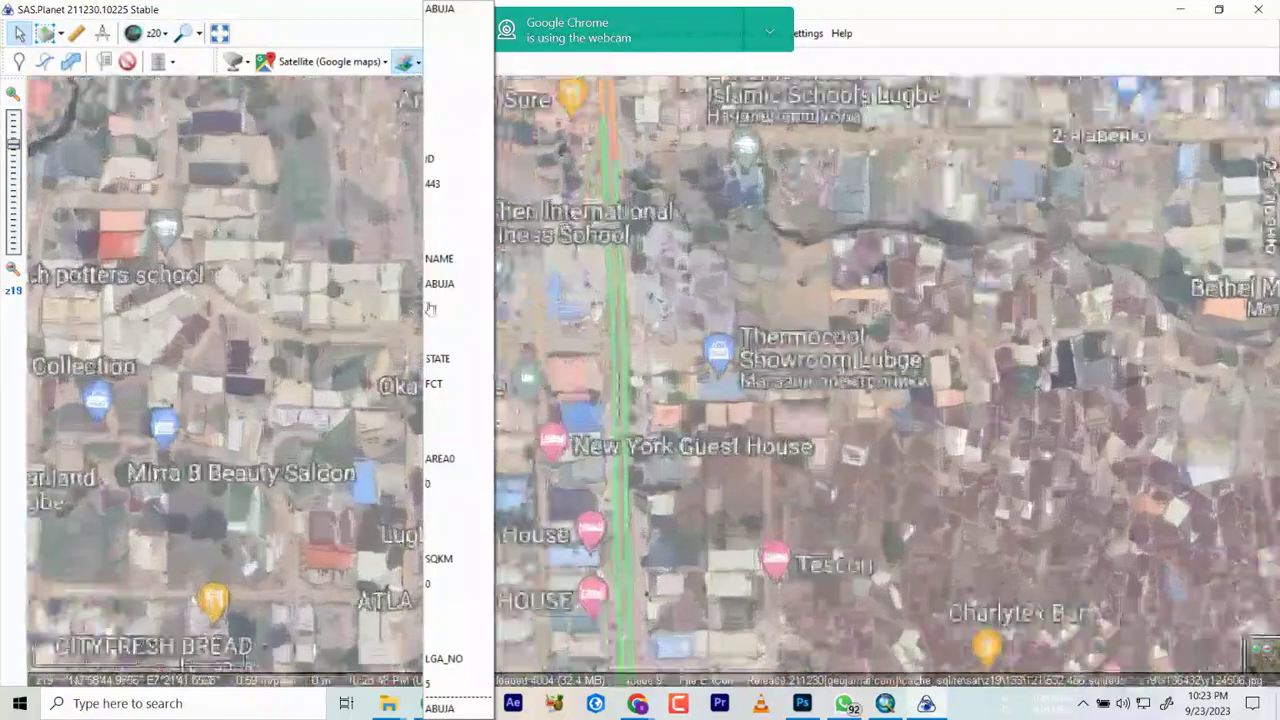
# Step: Survey the residential streets of Lugbe north of Airport Road in the Google satellite imagery at z20
pyautogui.press('Up')
pyautogui.press('Up')
pyautogui.press('Up')
pyautogui.press('Up')
pyautogui.press('Up')
pyautogui.press('Up')
pyautogui.press('Left')
pyautogui.press('Left')
pyautogui.press('Left')
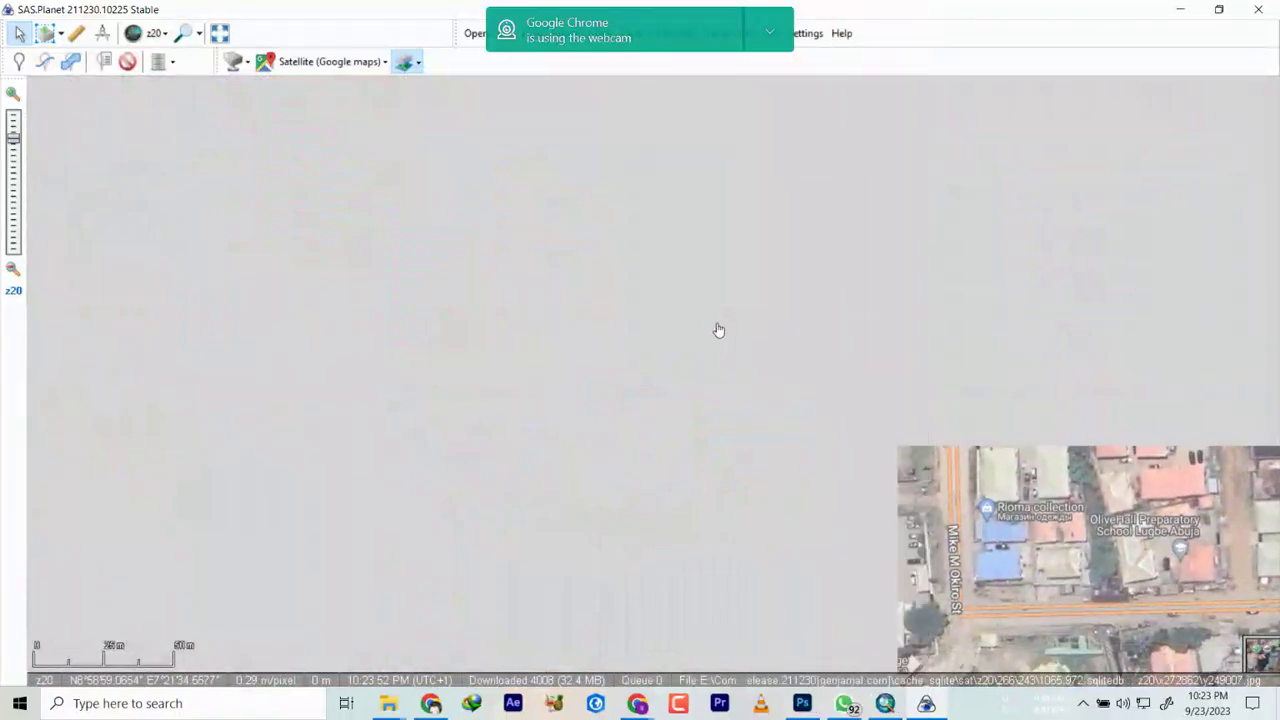
pyautogui.press('Right')
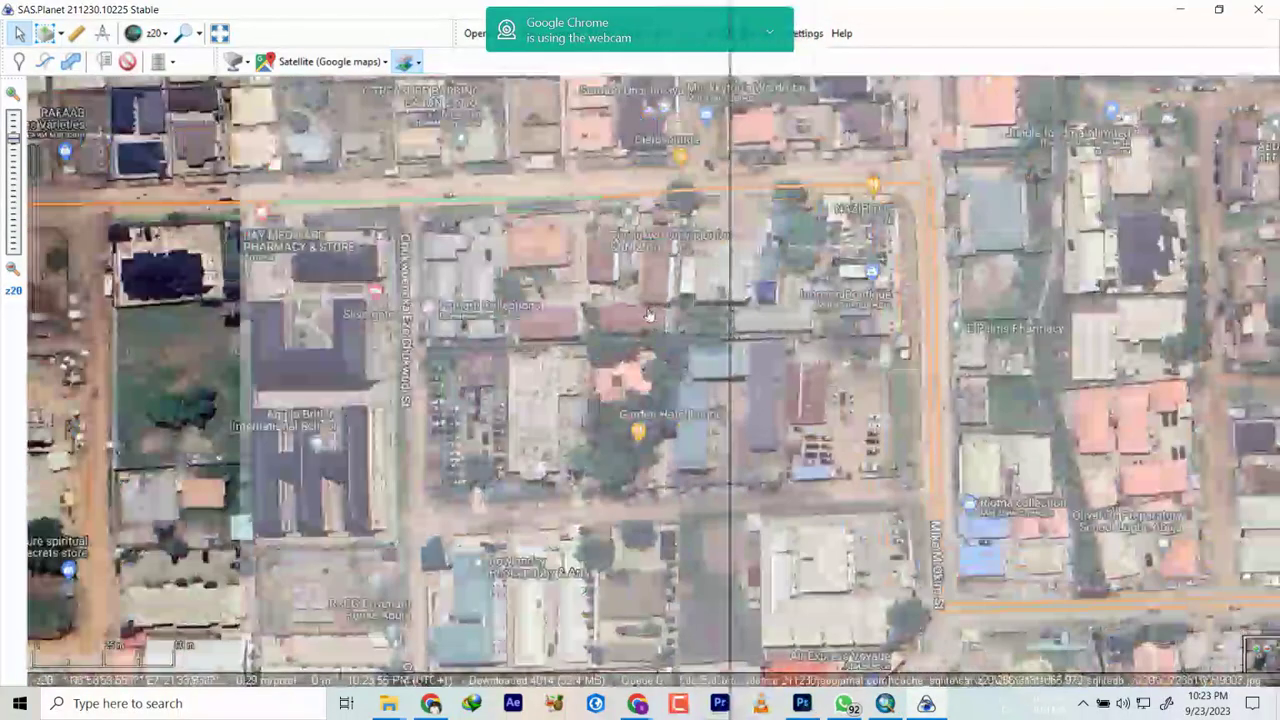
pyautogui.press('Up')
pyautogui.press('Up')
pyautogui.press('Up')
pyautogui.press('Up')
pyautogui.press('Left')
pyautogui.press('Left')
pyautogui.press('Right')
pyautogui.press('Right')
pyautogui.press('Right')
pyautogui.press('Up')
pyautogui.press('Up')
pyautogui.press('Right')
pyautogui.press('Right')
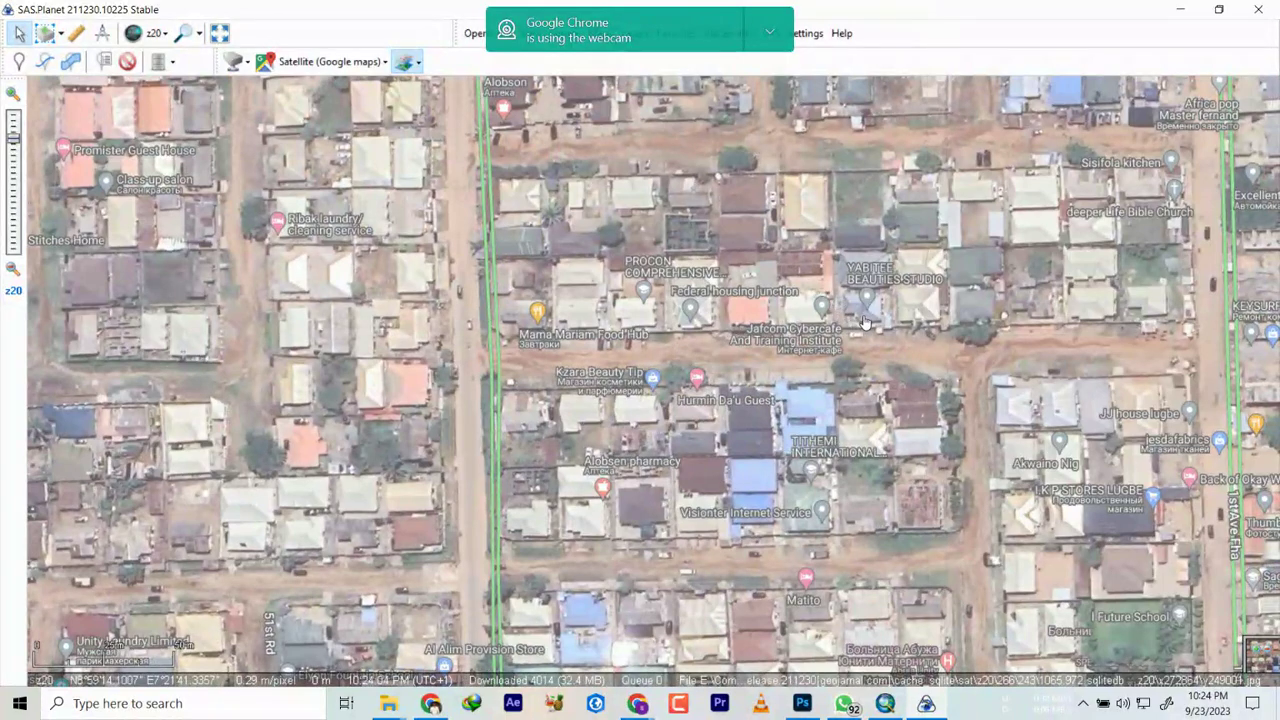
# Step: Check which parts of the Abuja region are covered by cached z20 tiles in the z11 Google satellite view
pyautogui.press('Right')
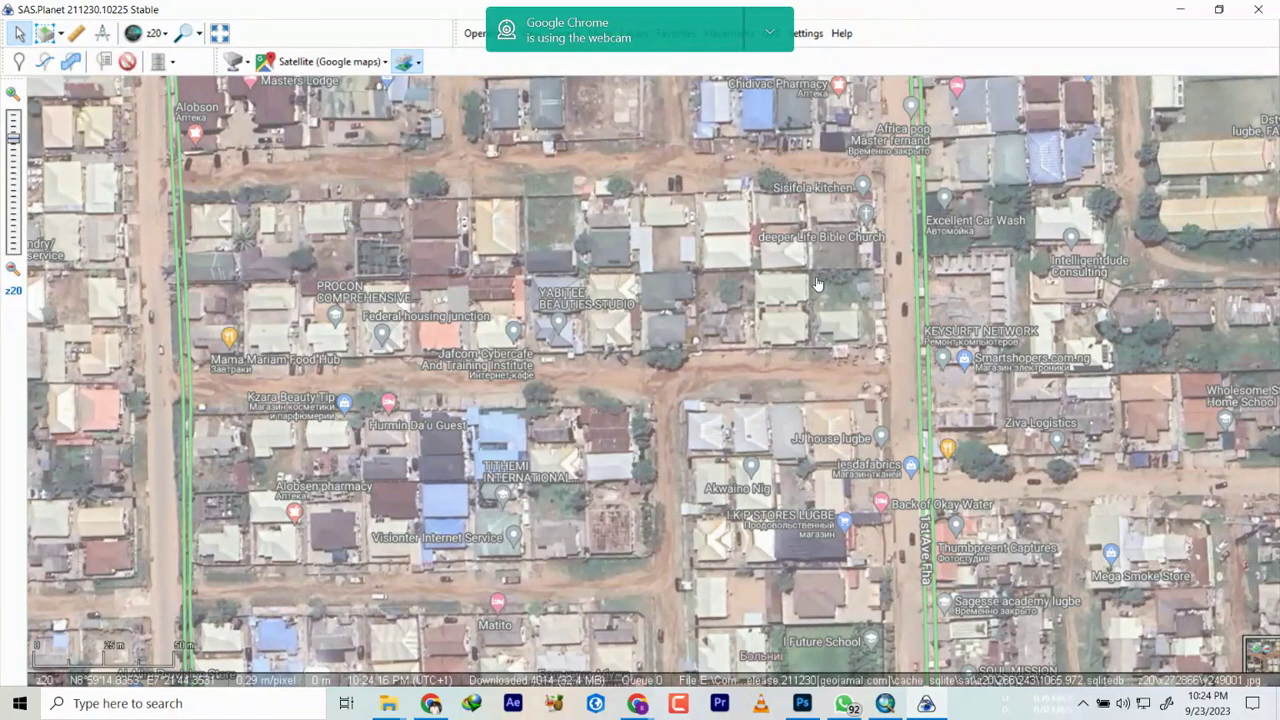
pyautogui.scroll(-4, 817, 284)
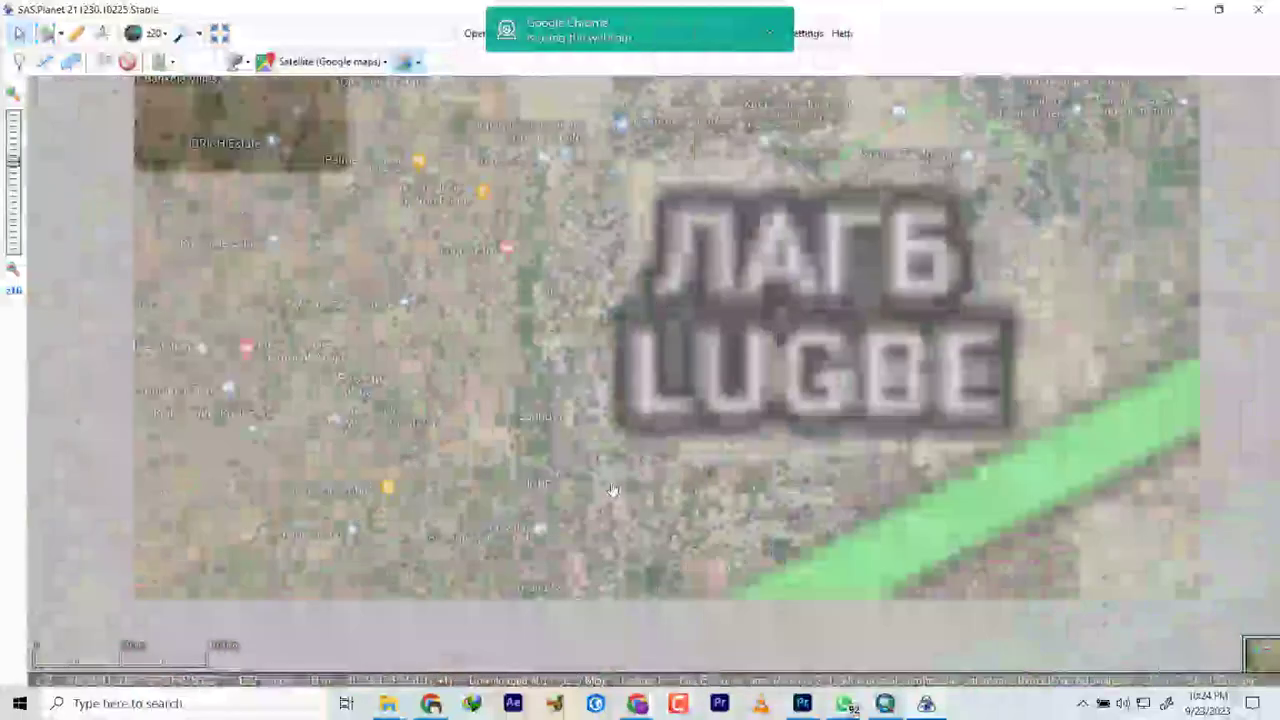
pyautogui.scroll(-4, 613, 490)
pyautogui.scroll(-1, 716, 447)
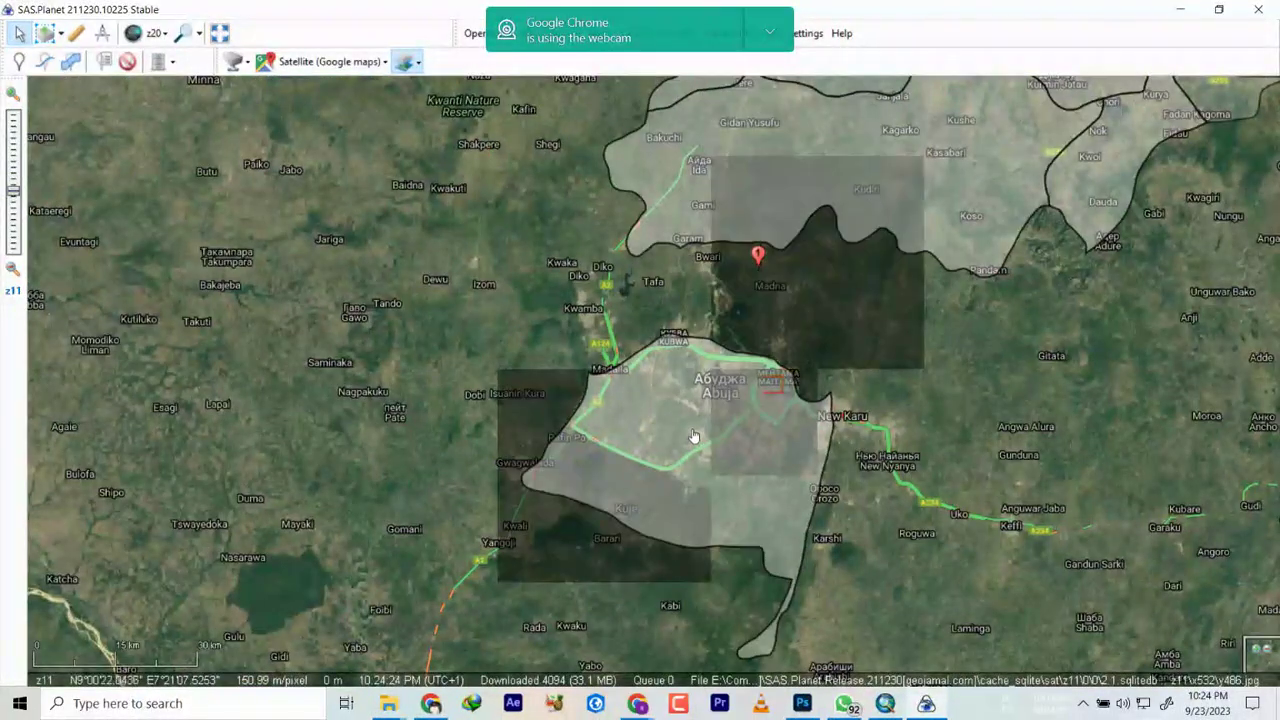
# Step: Examine the T Pumpy estates northwest of Lugbe in the Google satellite imagery at z20
pyautogui.scroll(1, 692, 430)
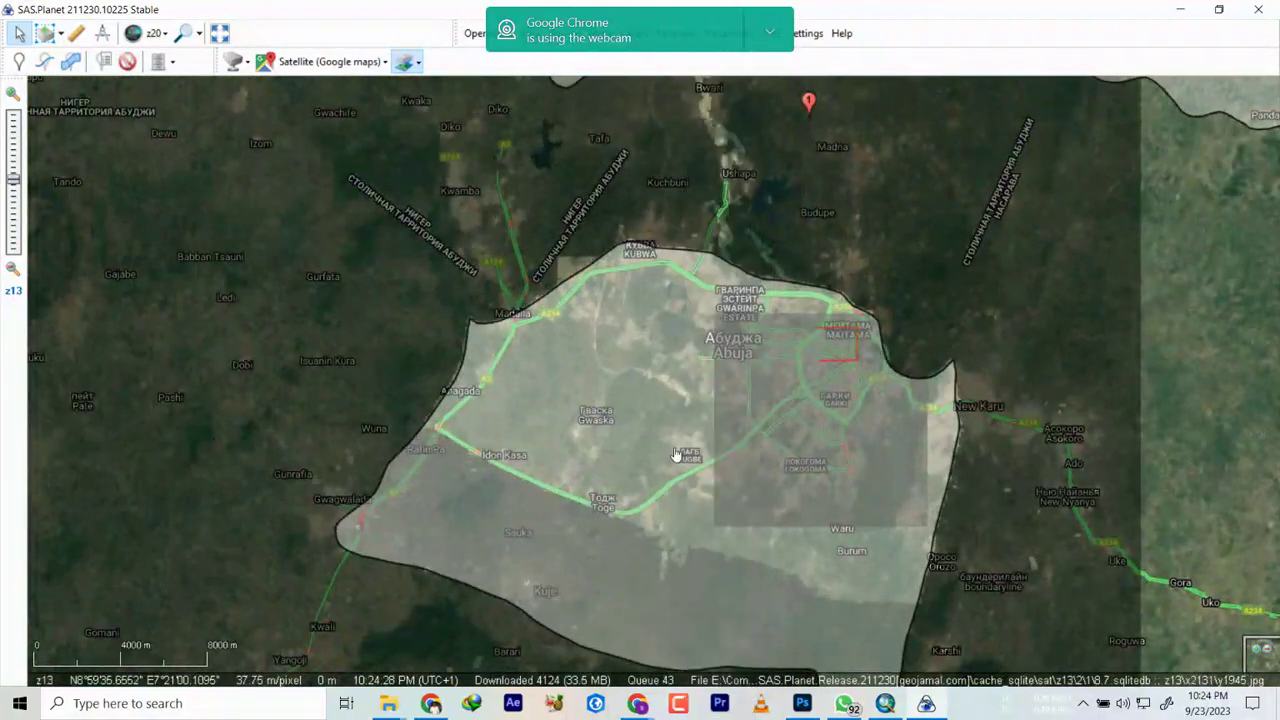
pyautogui.scroll(2, 675, 455)
pyautogui.scroll(1, 675, 453)
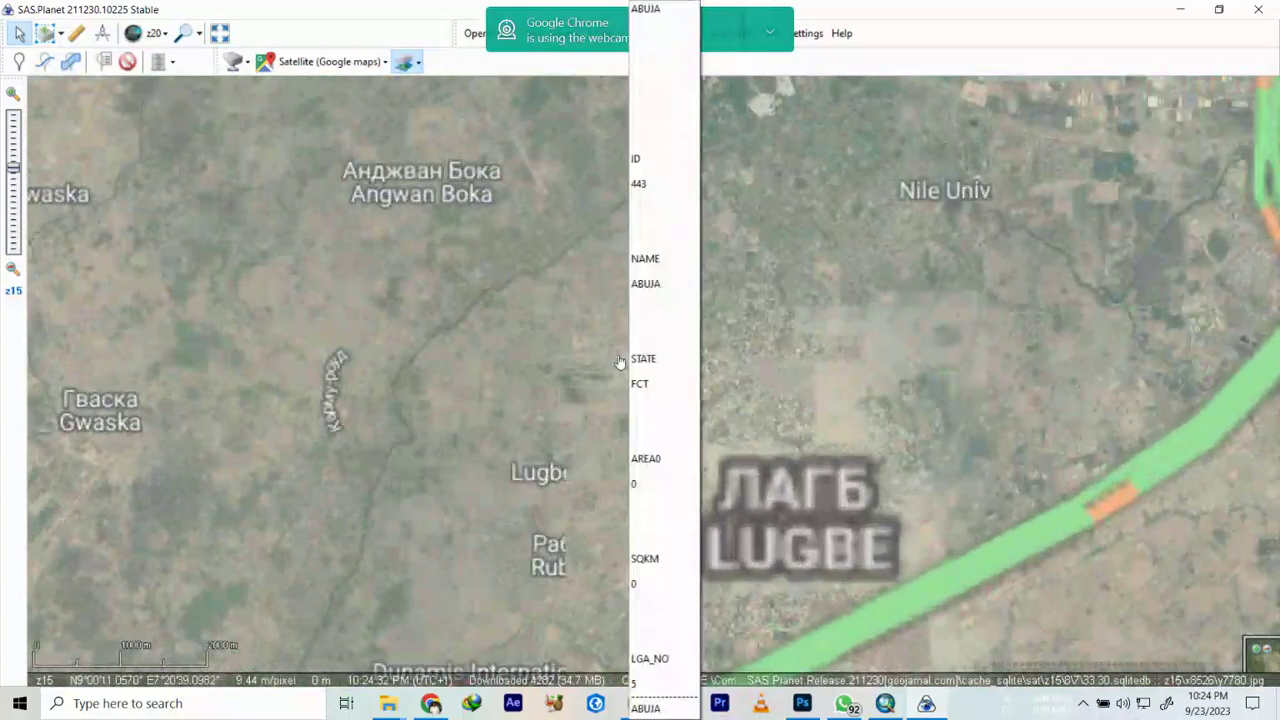
pyautogui.scroll(3, 665, 353)
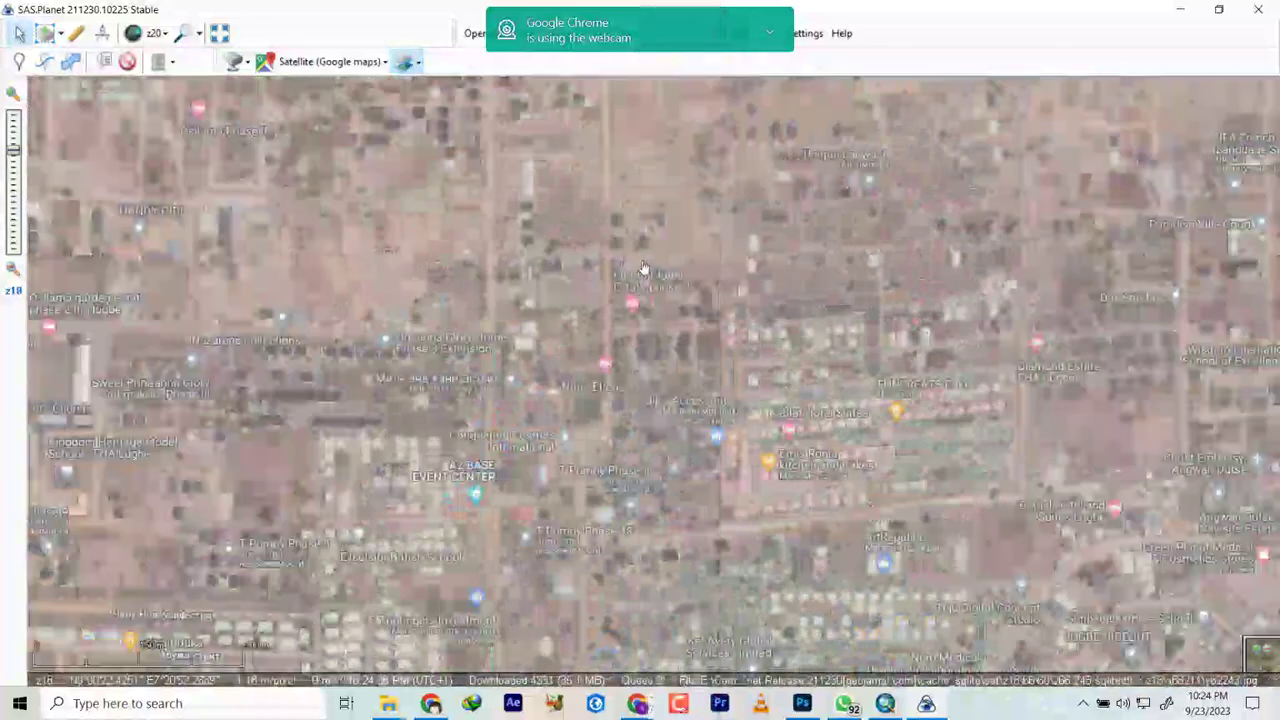
pyautogui.scroll(2, 670, 350)
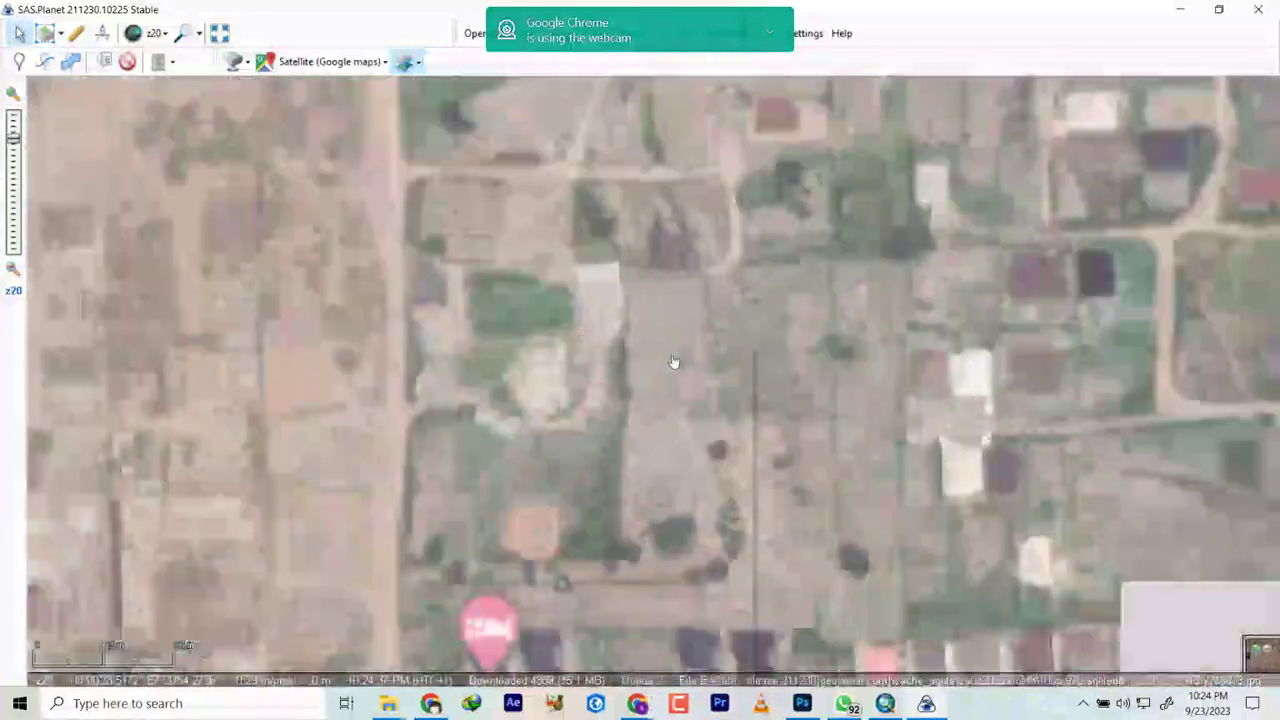
pyautogui.scroll(-3, 670, 345)
pyautogui.scroll(3, 760, 385)
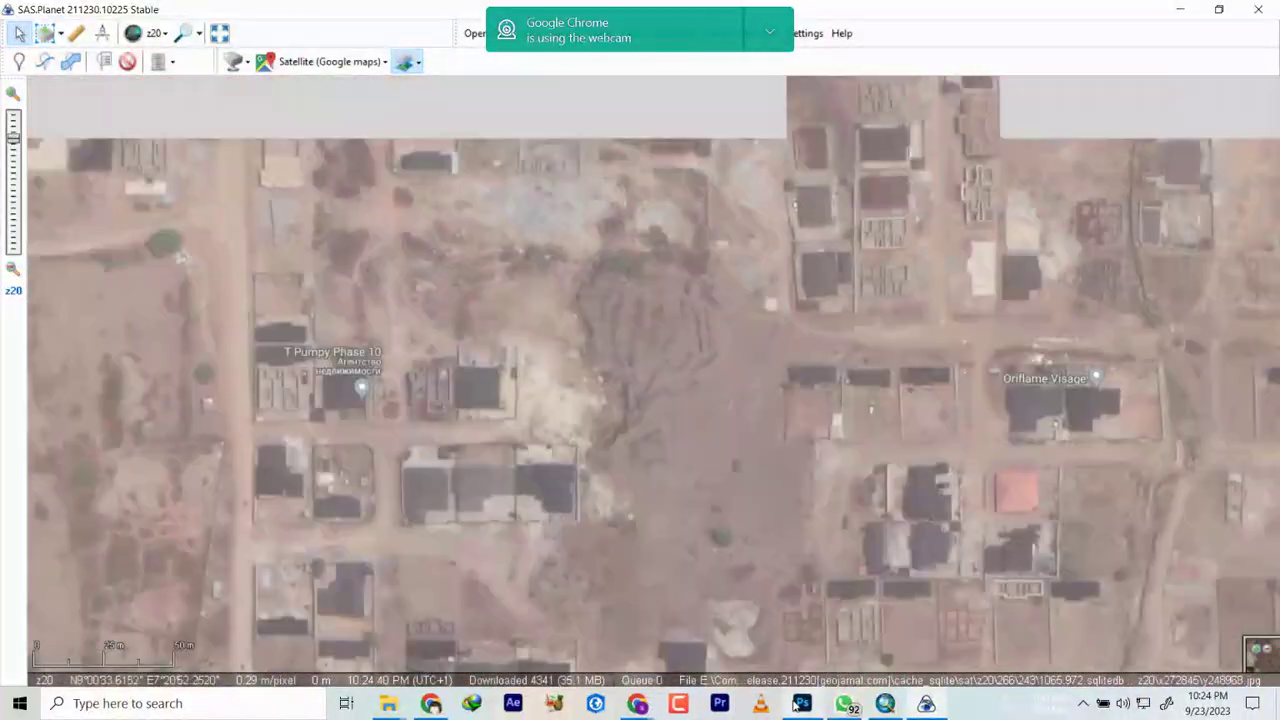
pyautogui.moveTo(791, 389); pyautogui.dragTo(677, 465)
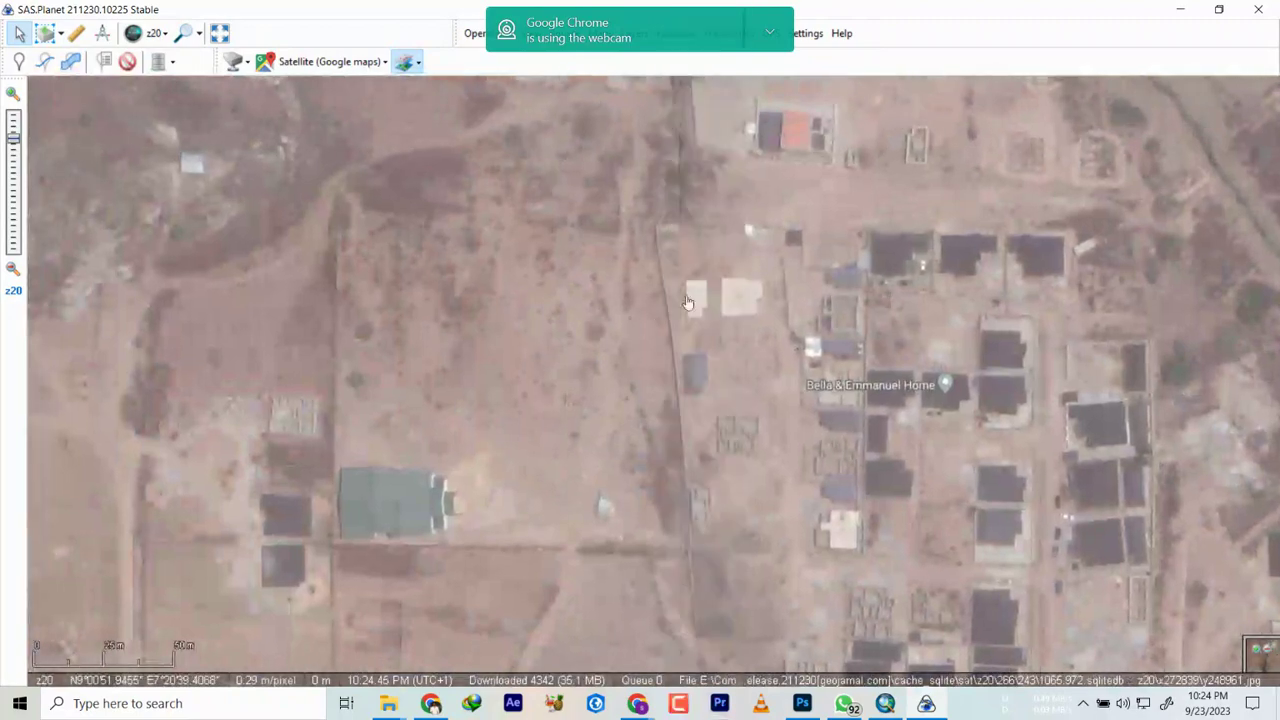
# Step: Review the Google satellite imagery of the wider Abuja territory and its surroundings at z12
pyautogui.scroll(-4, 748, 345)
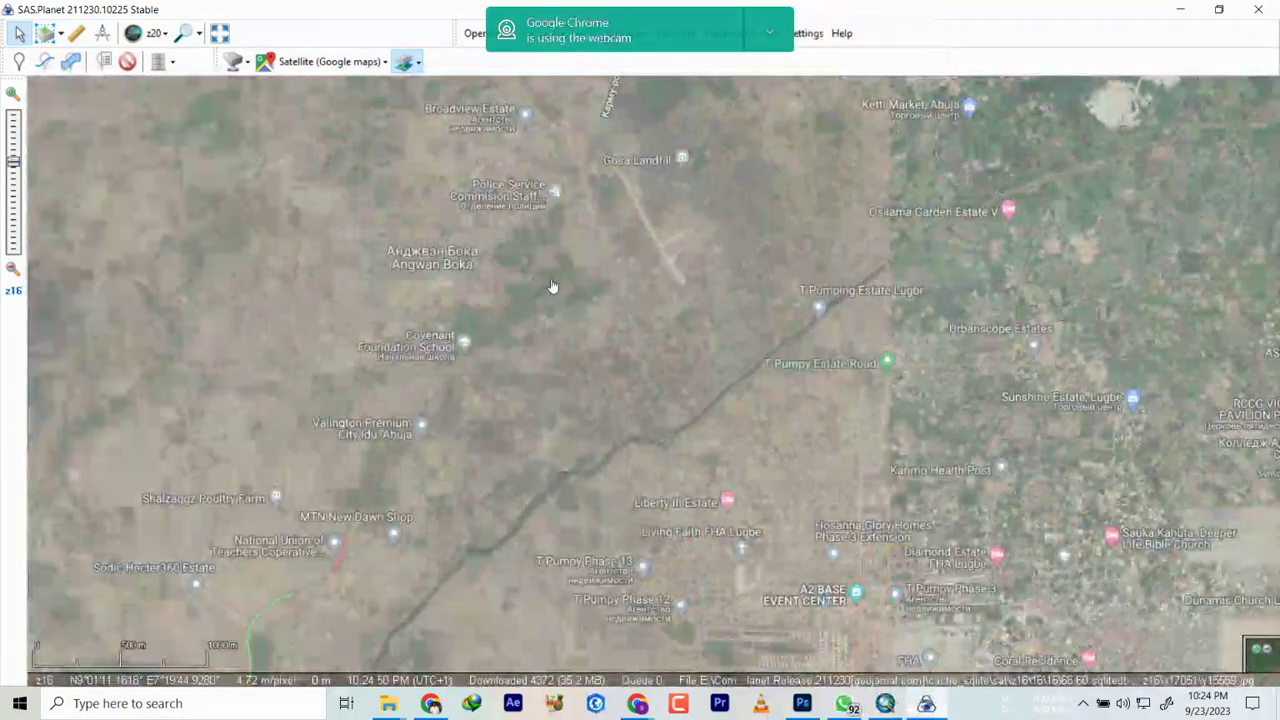
pyautogui.scroll(-2, 555, 288)
pyautogui.scroll(-2, 528, 302)
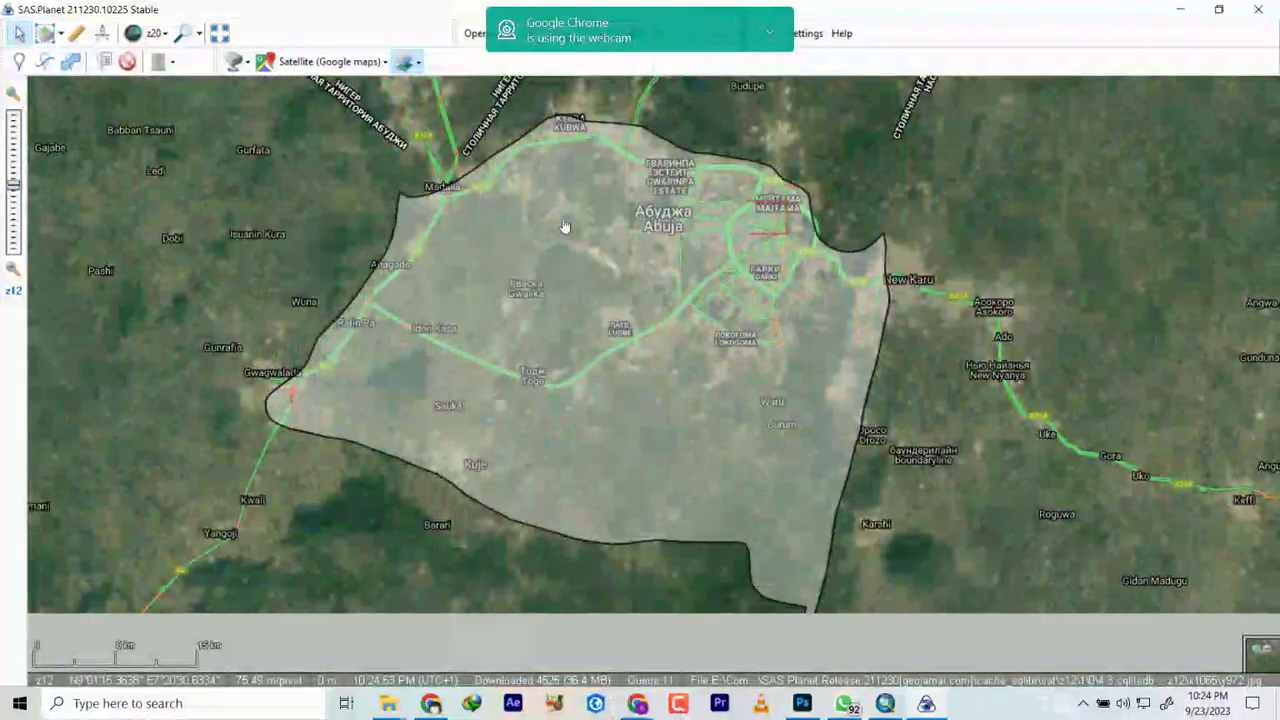
pyautogui.moveTo(566, 226); pyautogui.dragTo(563, 343)
pyautogui.moveTo(951, 405); pyautogui.dragTo(869, 490)
pyautogui.moveTo(783, 222); pyautogui.dragTo(862, 486)
pyautogui.moveTo(431, 294); pyautogui.dragTo(612, 265)
# Step: Look over central Nigeria around Abuja, Lokoja and Makurdi at z9 with the cached tiles map shown
pyautogui.scroll(-3, 478, 295)
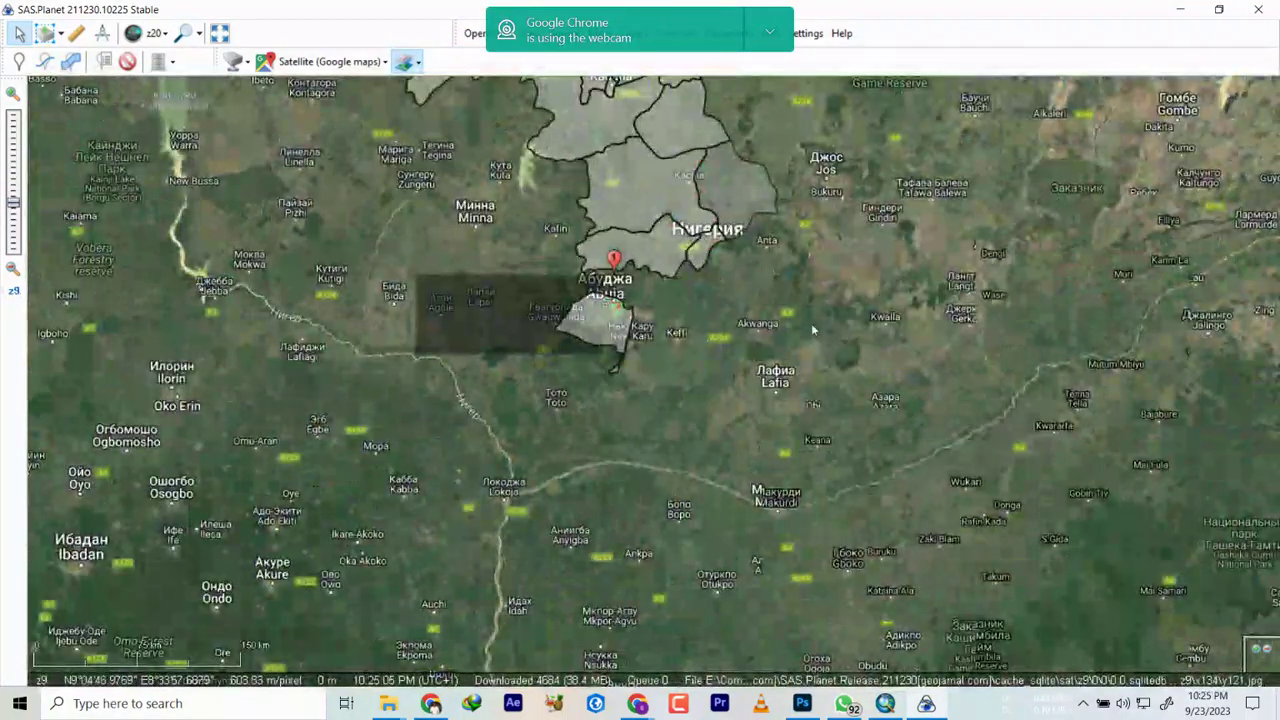
pyautogui.moveTo(811, 323); pyautogui.dragTo(707, 314)
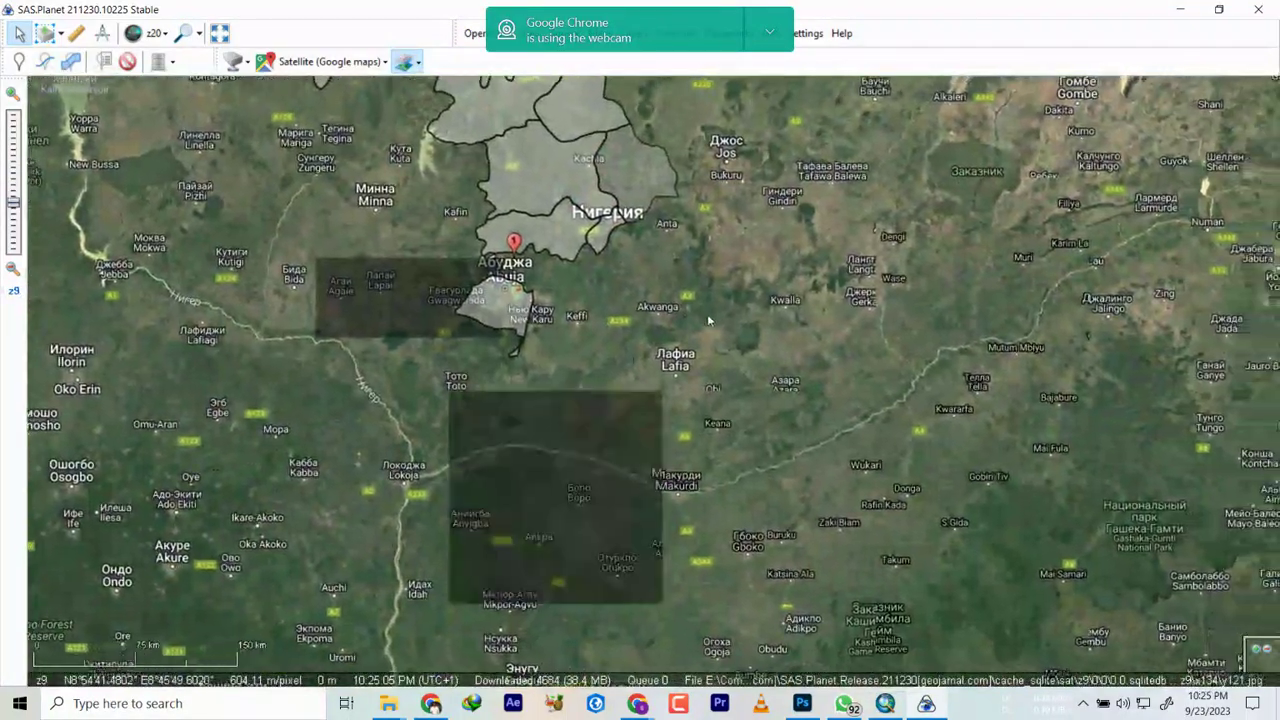
pyautogui.moveTo(648, 471); pyautogui.dragTo(625, 448)
pyautogui.moveTo(563, 195); pyautogui.dragTo(660, 287)
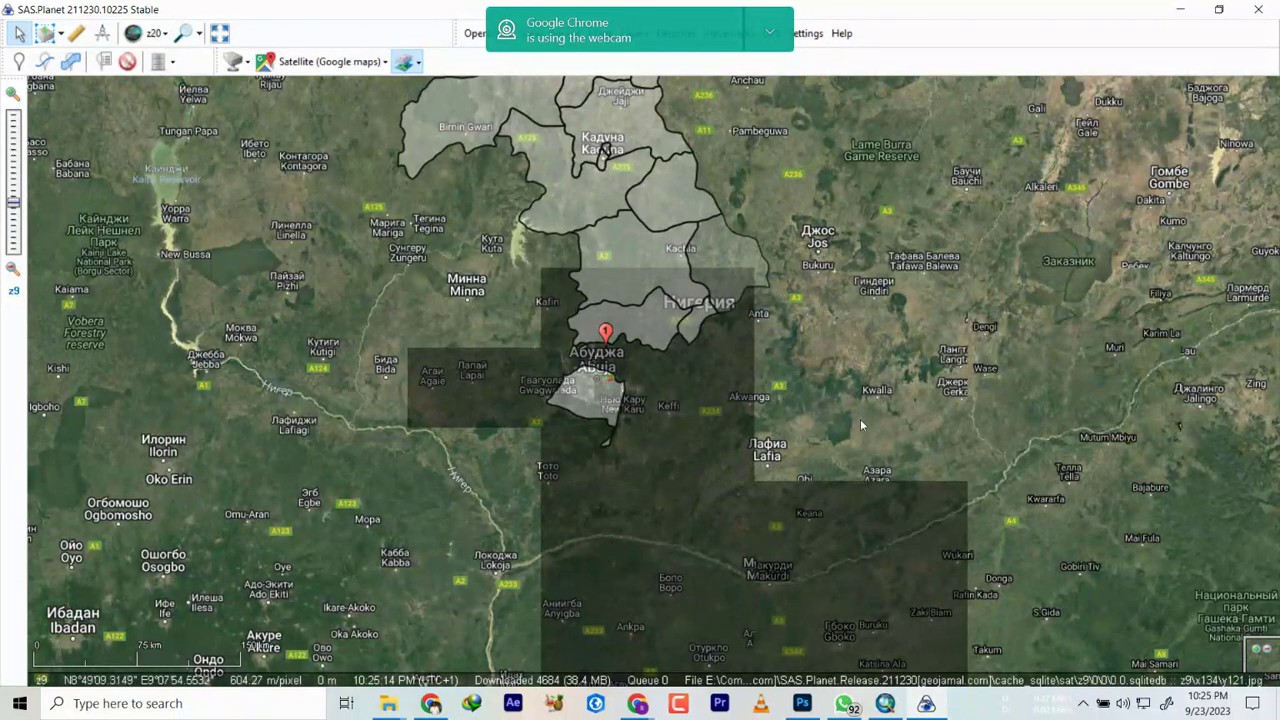
# Step: Find Nigeria's southern coast and view the area from Port Harcourt to Calabar at z10
pyautogui.scroll(-1, 680, 245)
pyautogui.moveTo(689, 545); pyautogui.dragTo(687, 453)
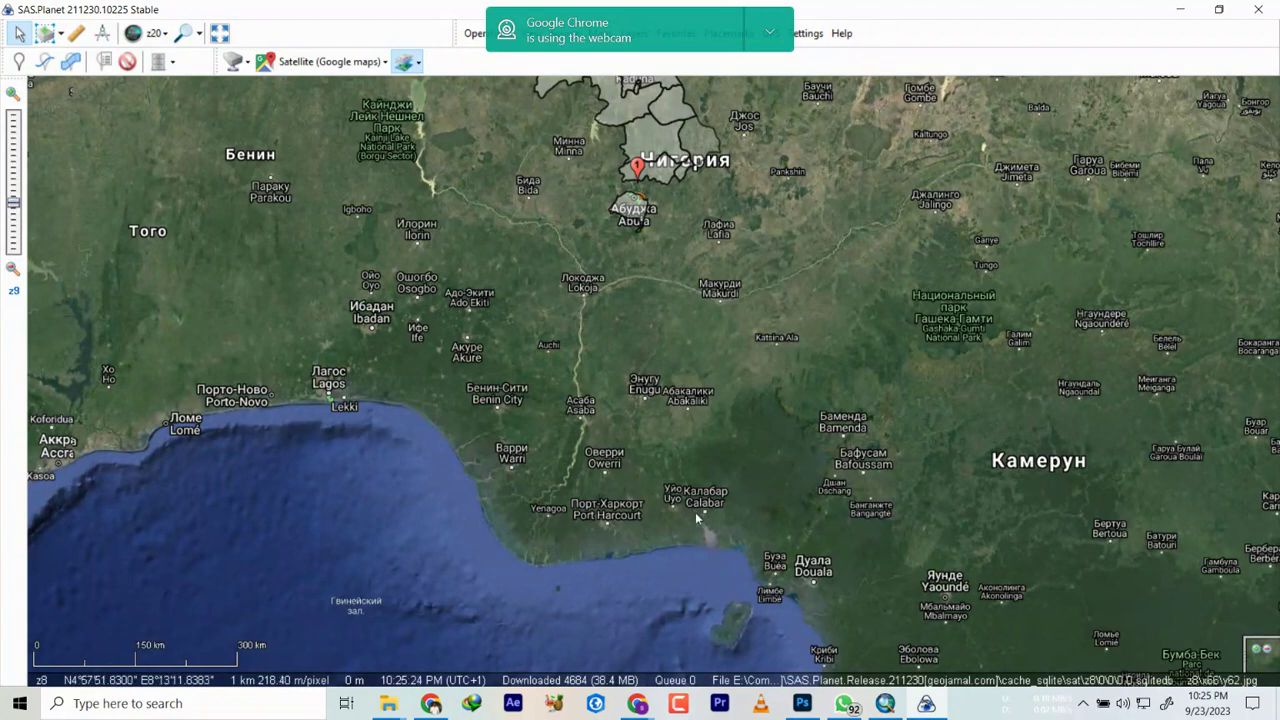
pyautogui.scroll(1, 694, 510)
pyautogui.moveTo(648, 488); pyautogui.dragTo(660, 411)
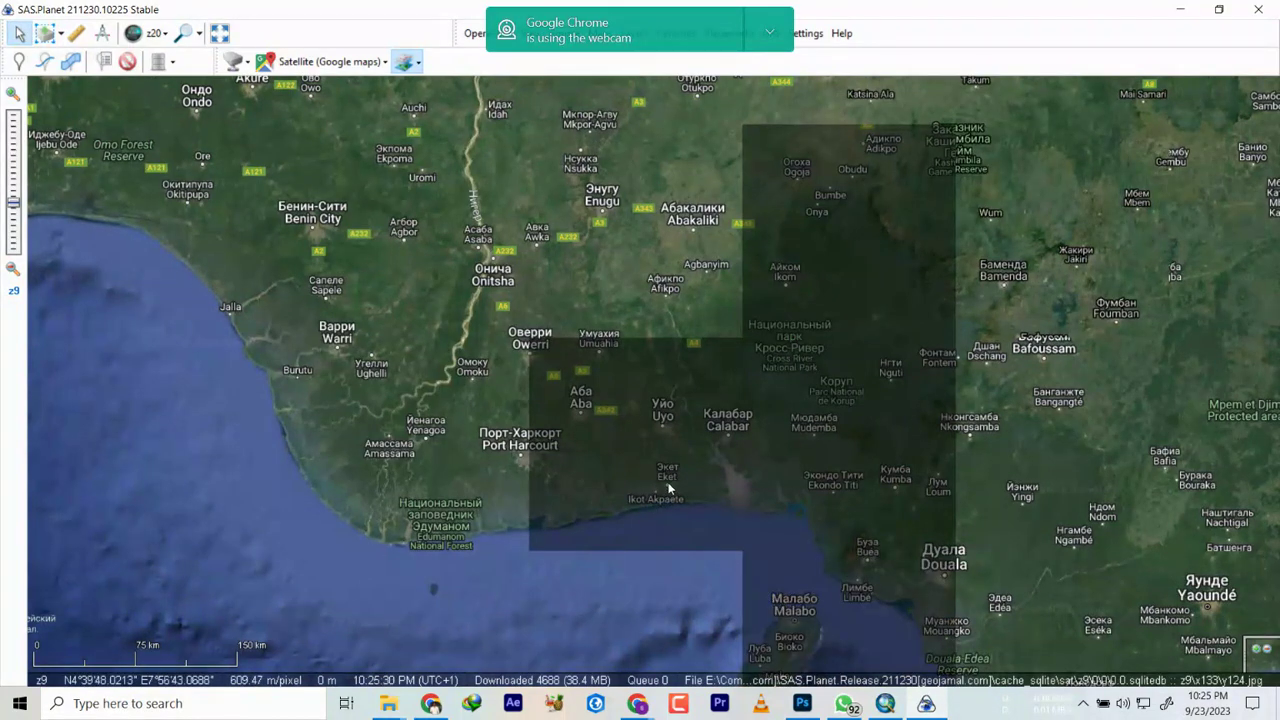
pyautogui.scroll(1, 668, 488)
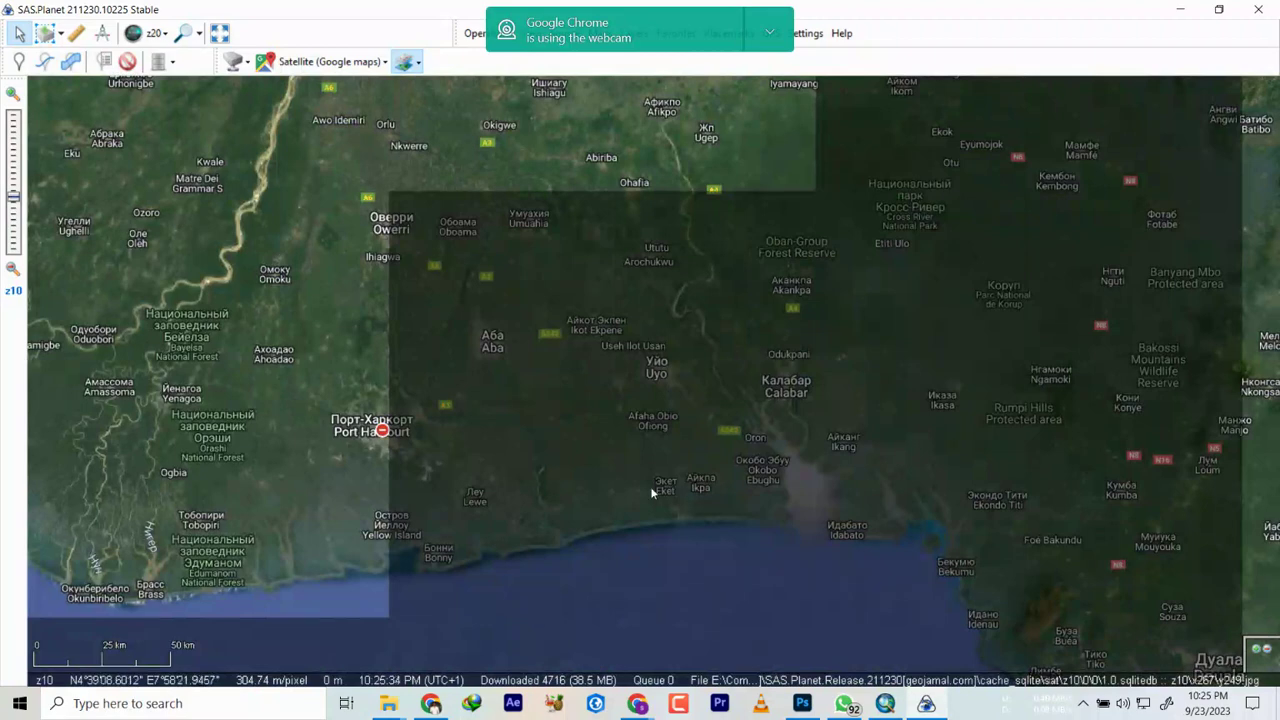
pyautogui.moveTo(534, 404); pyautogui.dragTo(660, 406)
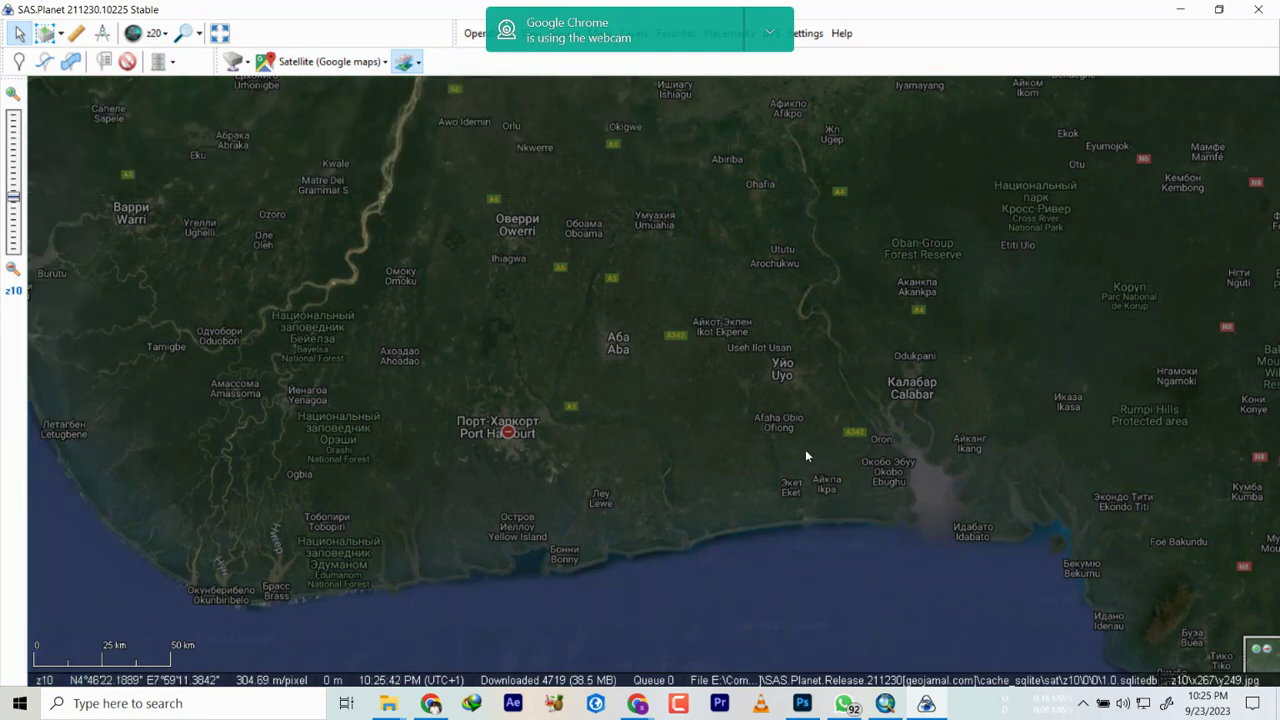
# Step: Locate Margaret Ekpo International Airport in Calabar and inspect its runway from the 03 end at z20
pyautogui.scroll(1, 916, 396)
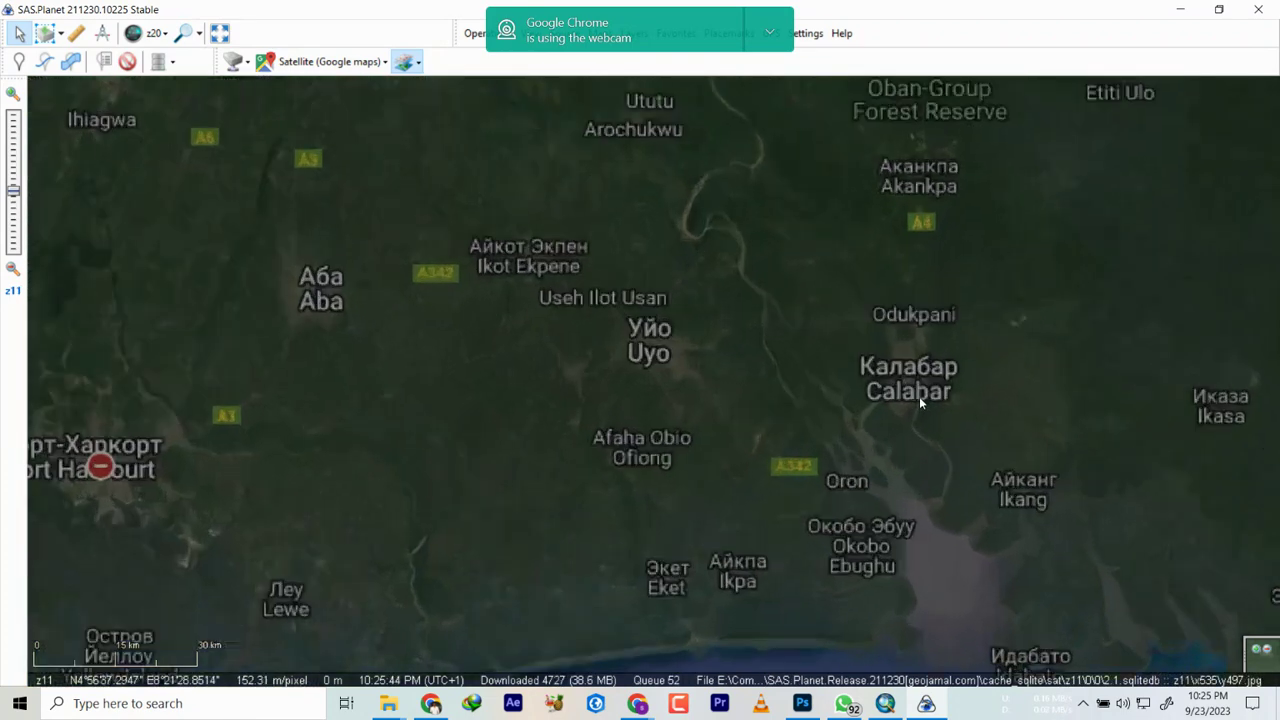
pyautogui.scroll(2, 900, 383)
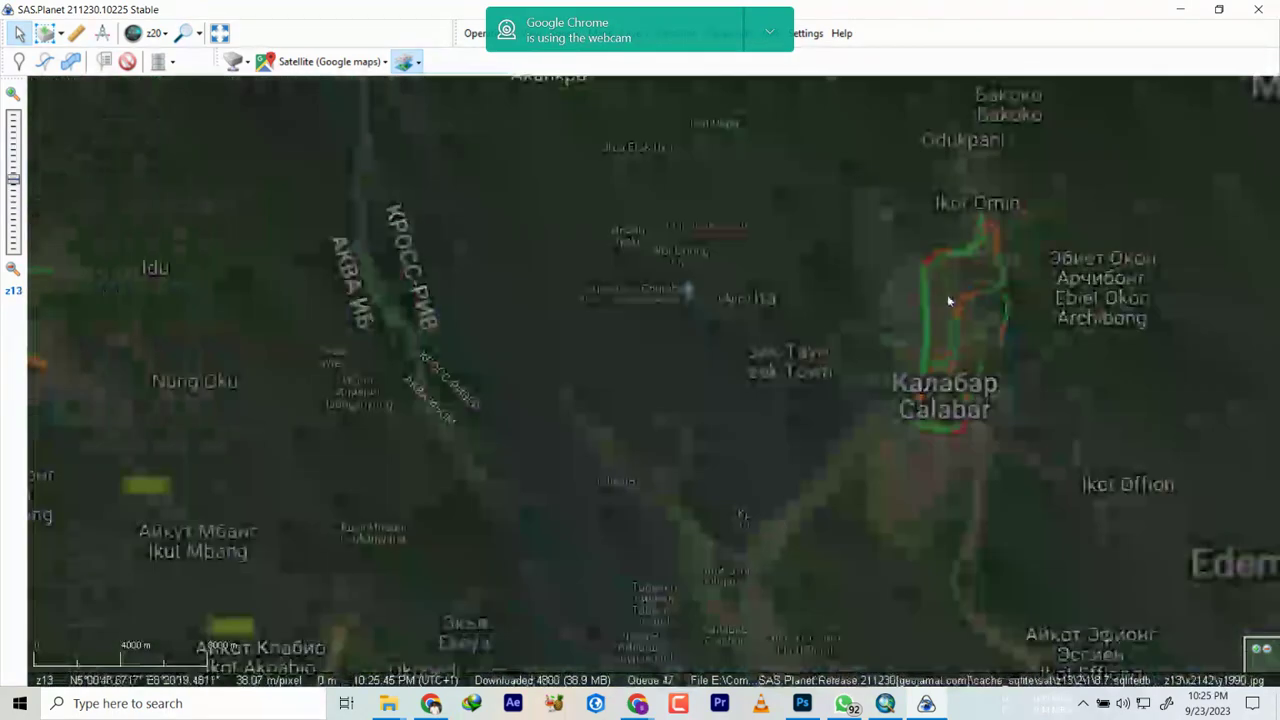
pyautogui.scroll(2, 1019, 498)
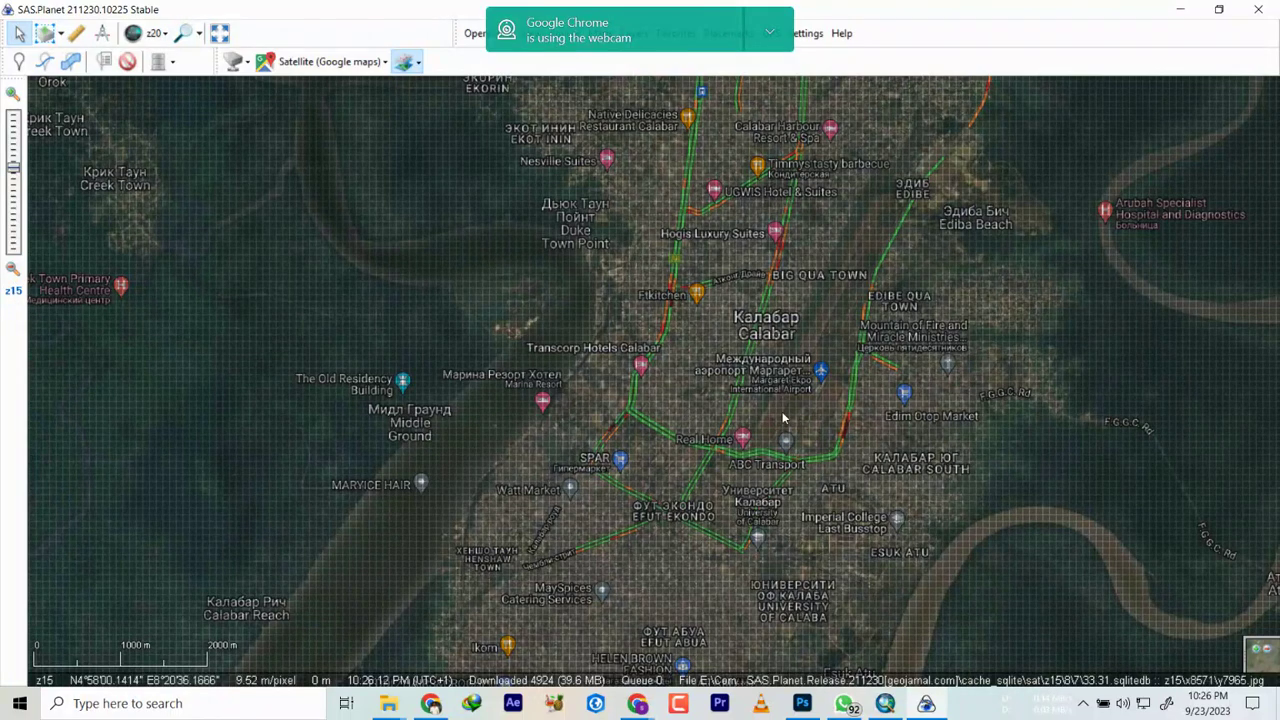
pyautogui.scroll(4, 784, 418)
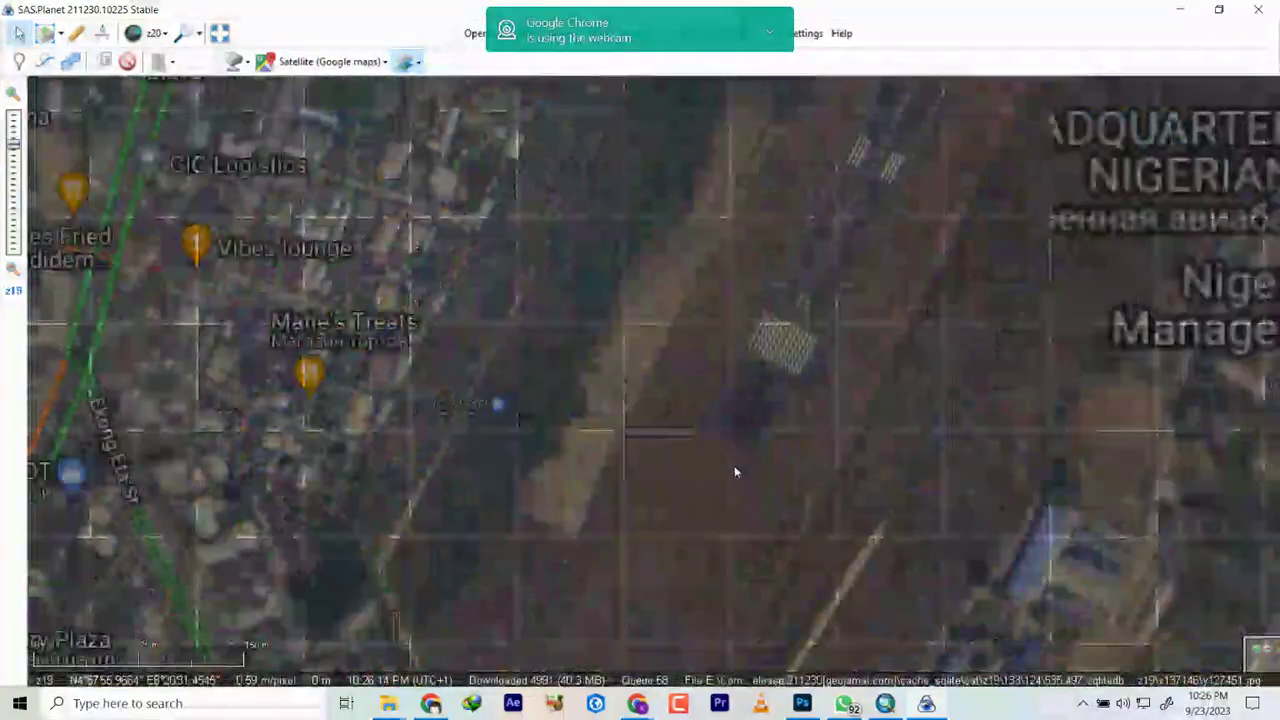
pyautogui.scroll(1, 734, 471)
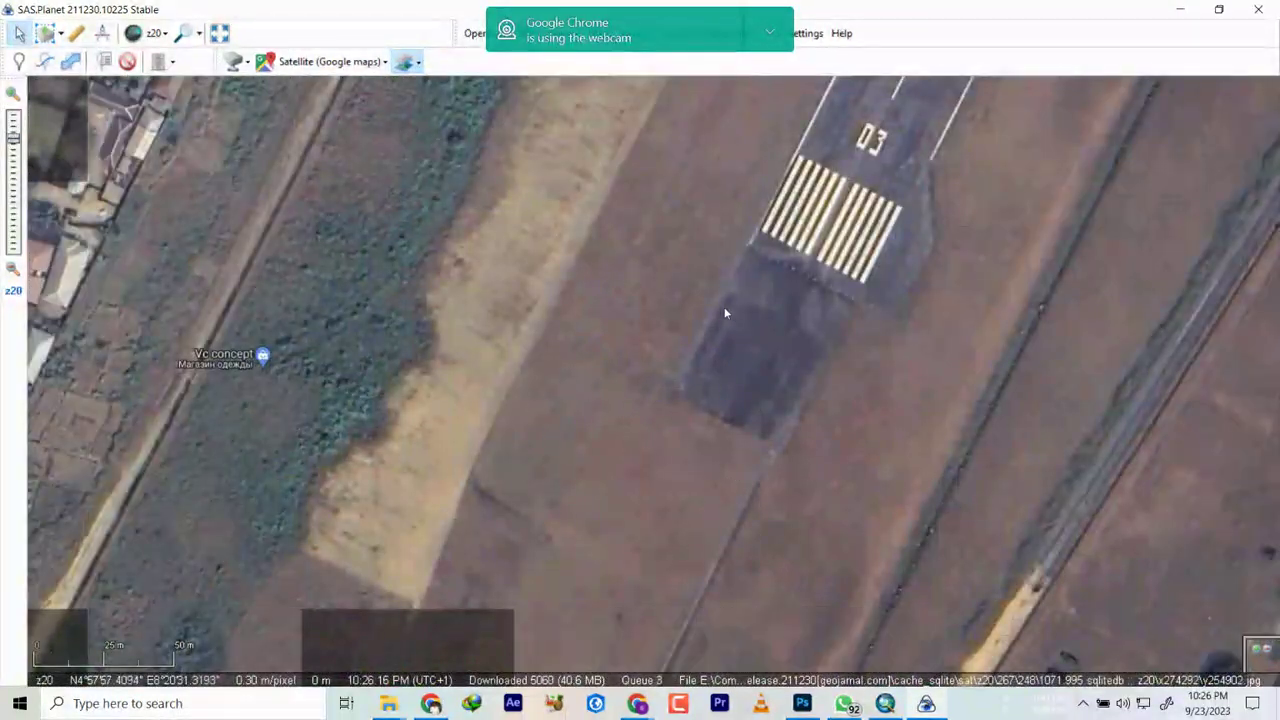
pyautogui.moveTo(729, 316); pyautogui.dragTo(667, 413)
pyautogui.moveTo(725, 322); pyautogui.dragTo(443, 374)
# Step: Check the cached z20 tile coverage over the Calabar airport and surrounding city at z16
pyautogui.scroll(-1, 797, 393)
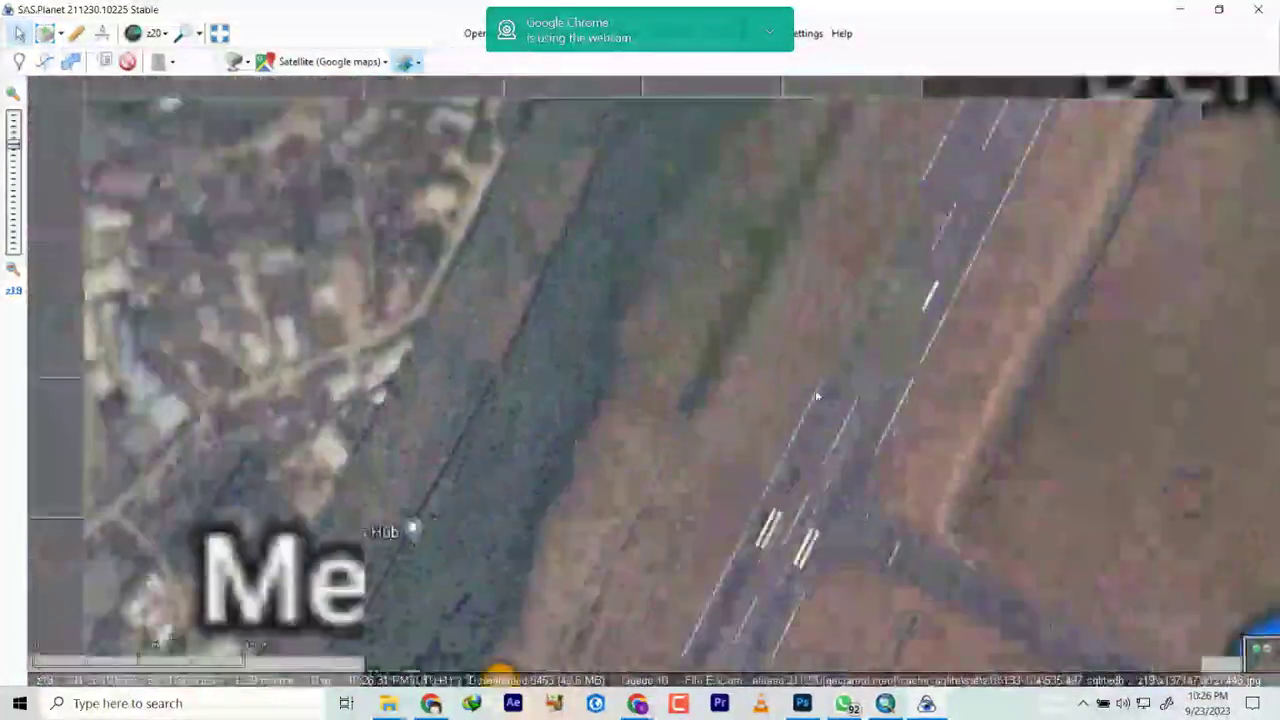
pyautogui.scroll(-3, 797, 393)
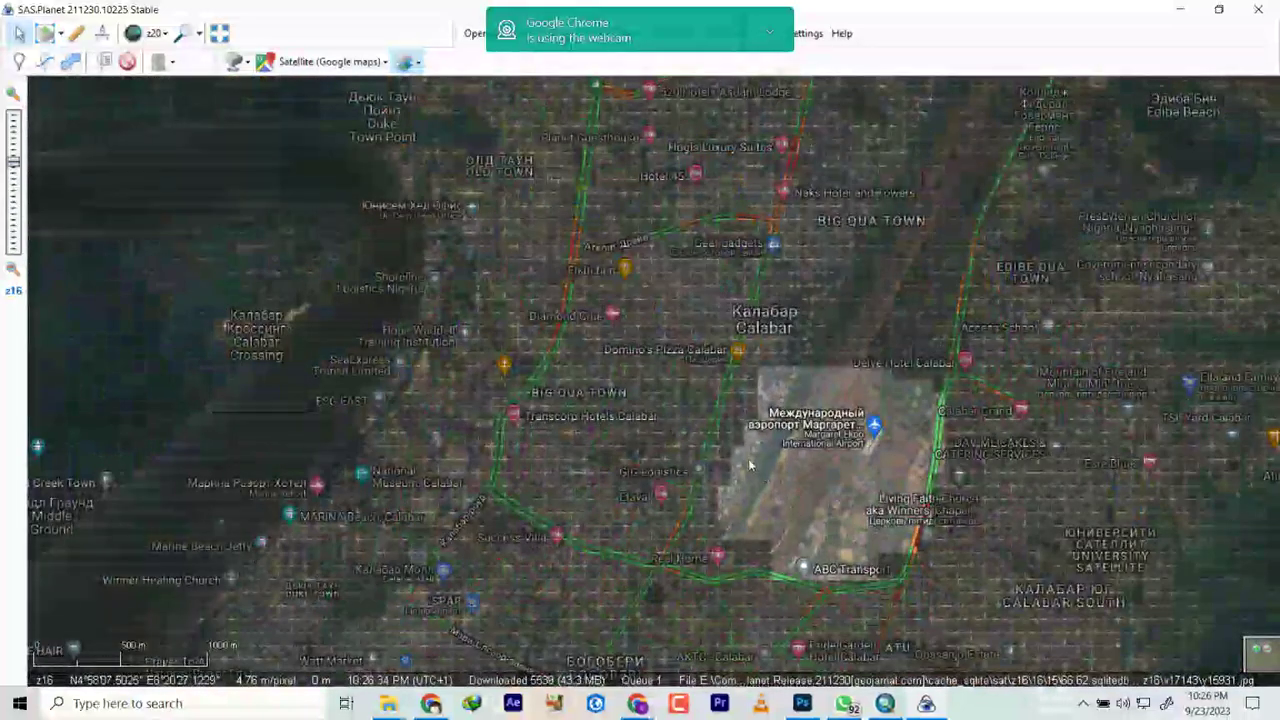
pyautogui.moveTo(748, 458); pyautogui.dragTo(715, 374)
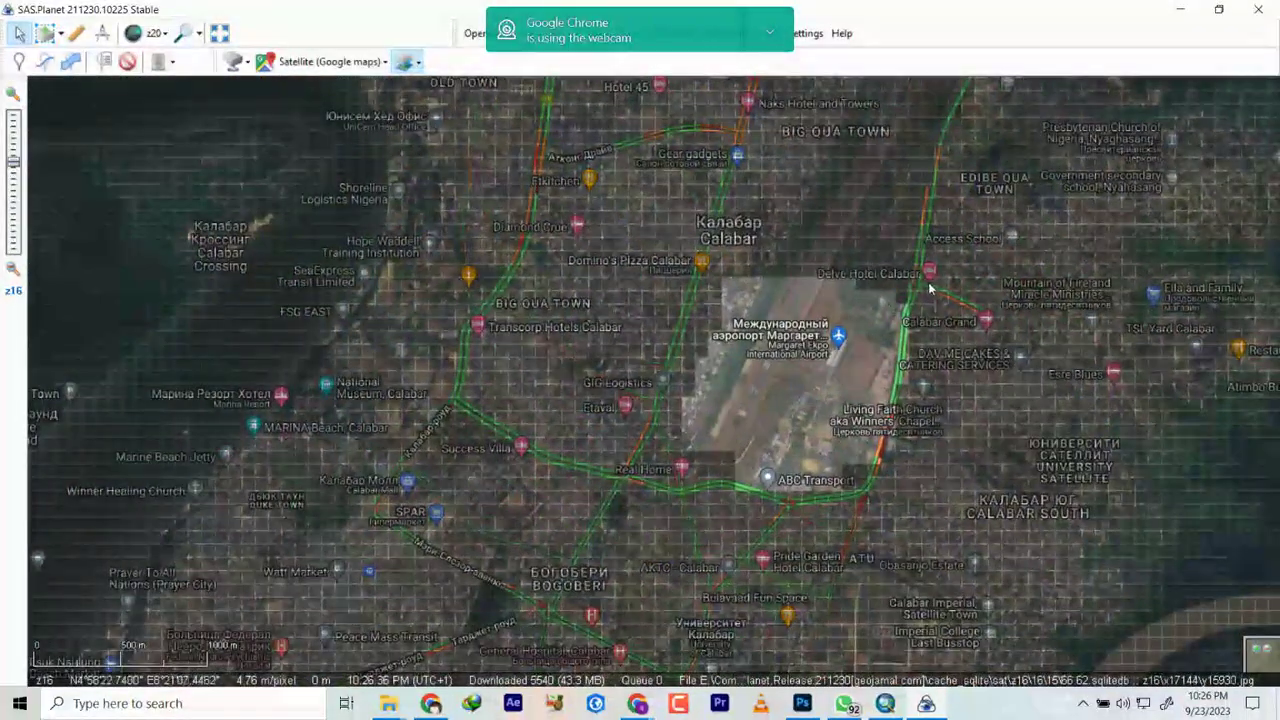
pyautogui.moveTo(776, 252); pyautogui.dragTo(769, 323)
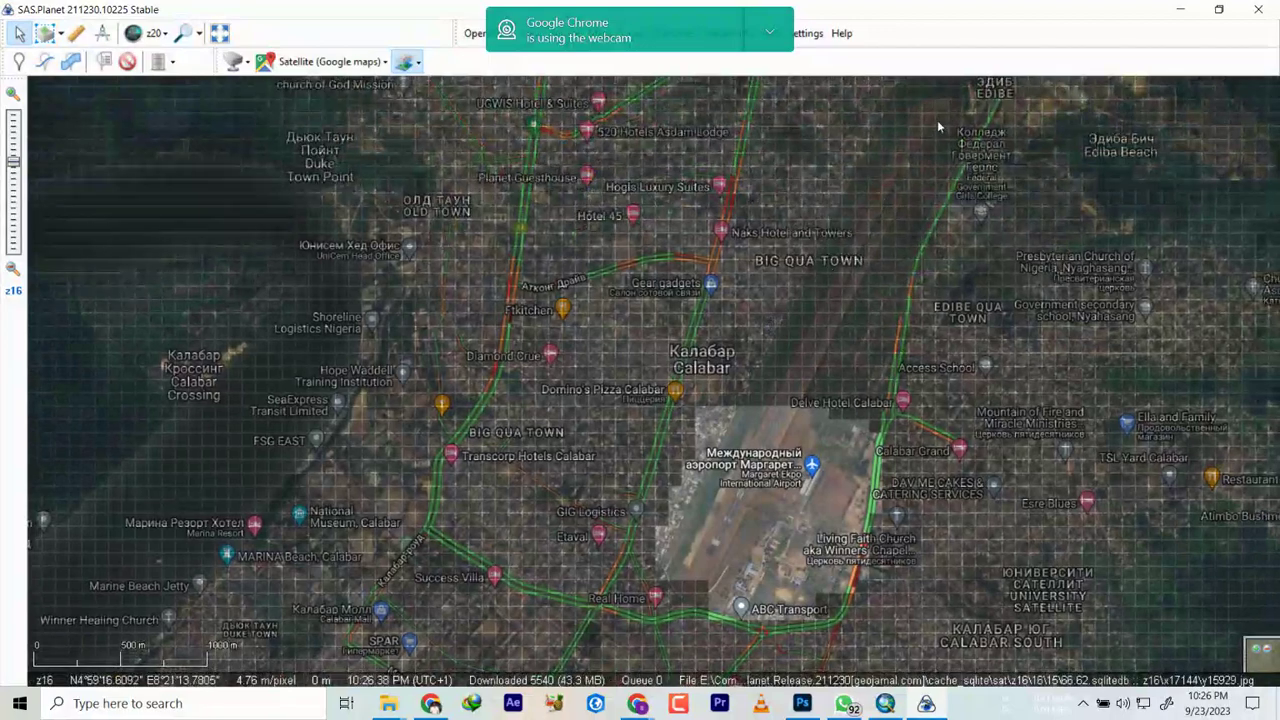
pyautogui.moveTo(938, 125); pyautogui.dragTo(919, 182)
# Step: Follow the Calabar airport runway northeast to the 21 marking at z20 so its satellite tiles load into the cache
pyautogui.scroll(3, 750, 495)
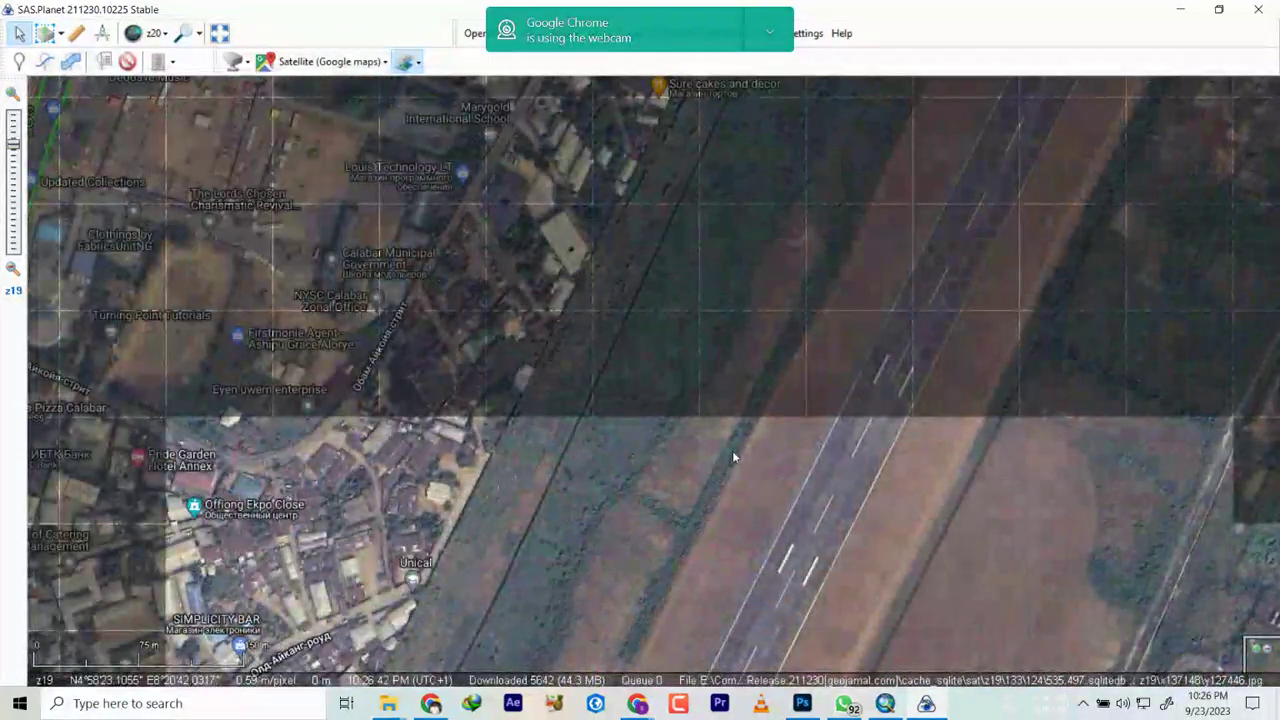
pyautogui.scroll(1, 732, 457)
pyautogui.press('Up')
pyautogui.press('Right')
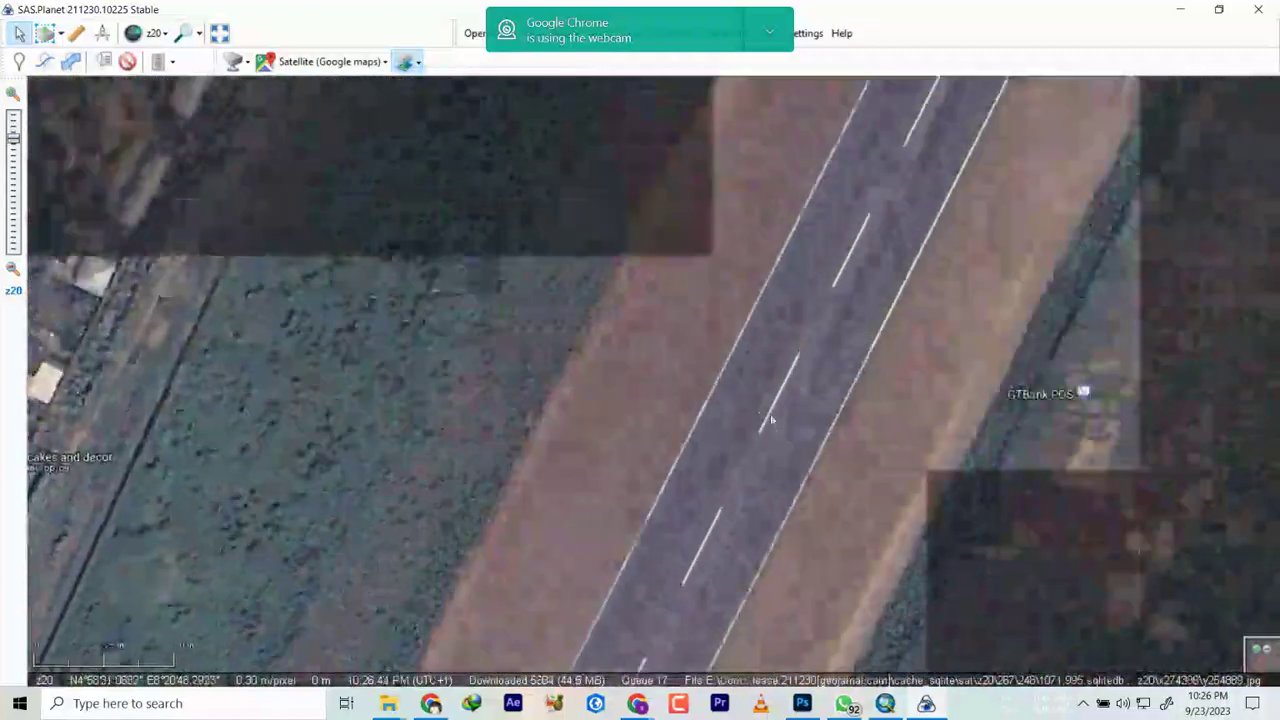
pyautogui.press('Up')
pyautogui.press('Right')
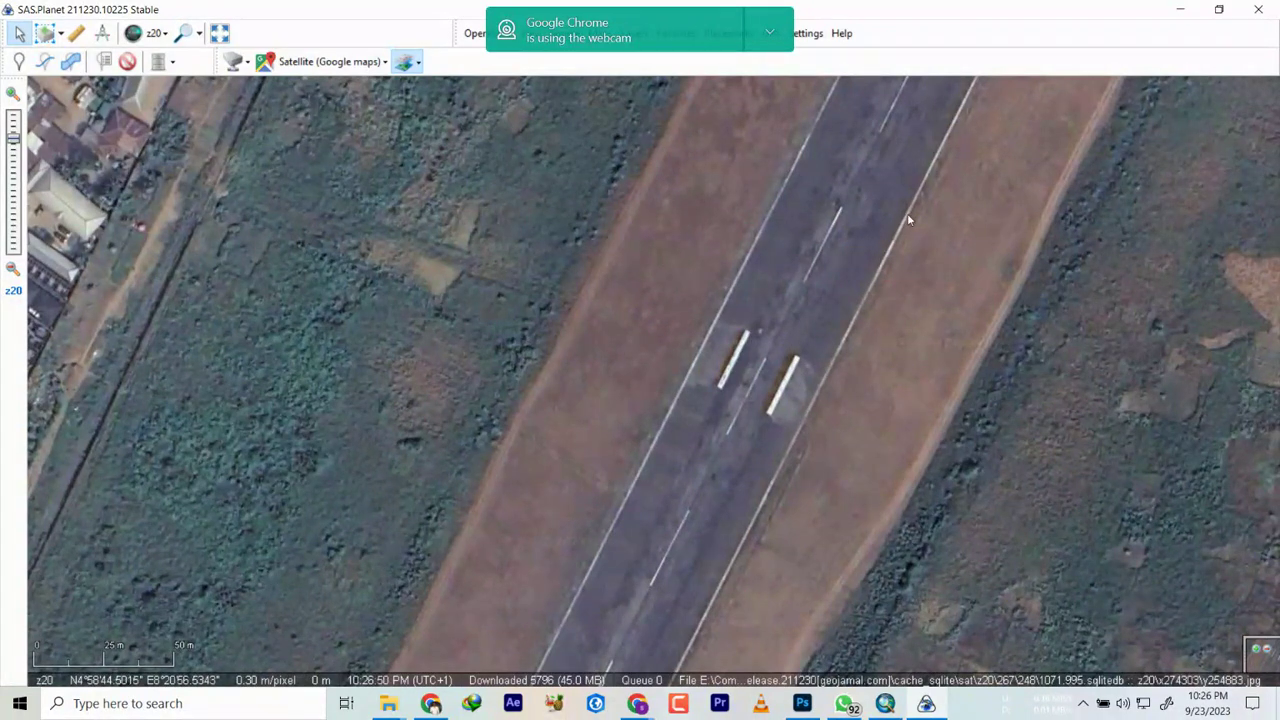
pyautogui.press('Up')
pyautogui.press('Right')
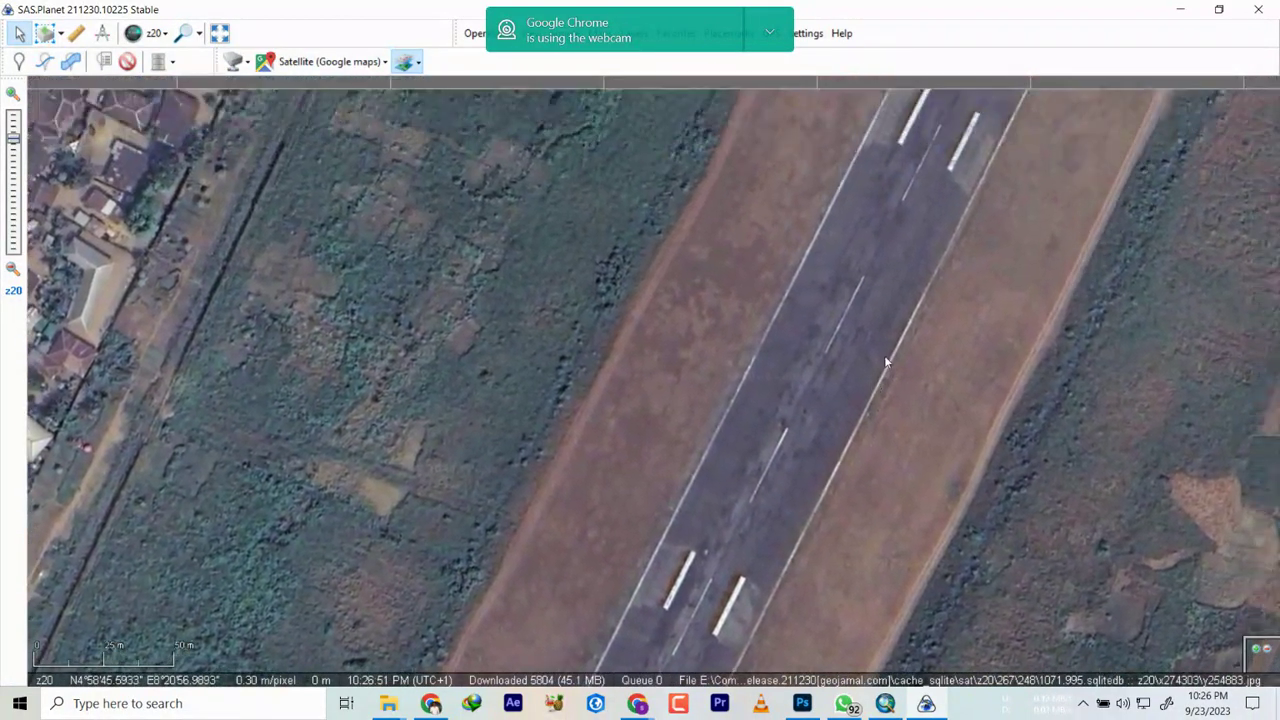
pyautogui.press('Up')
pyautogui.press('Right')
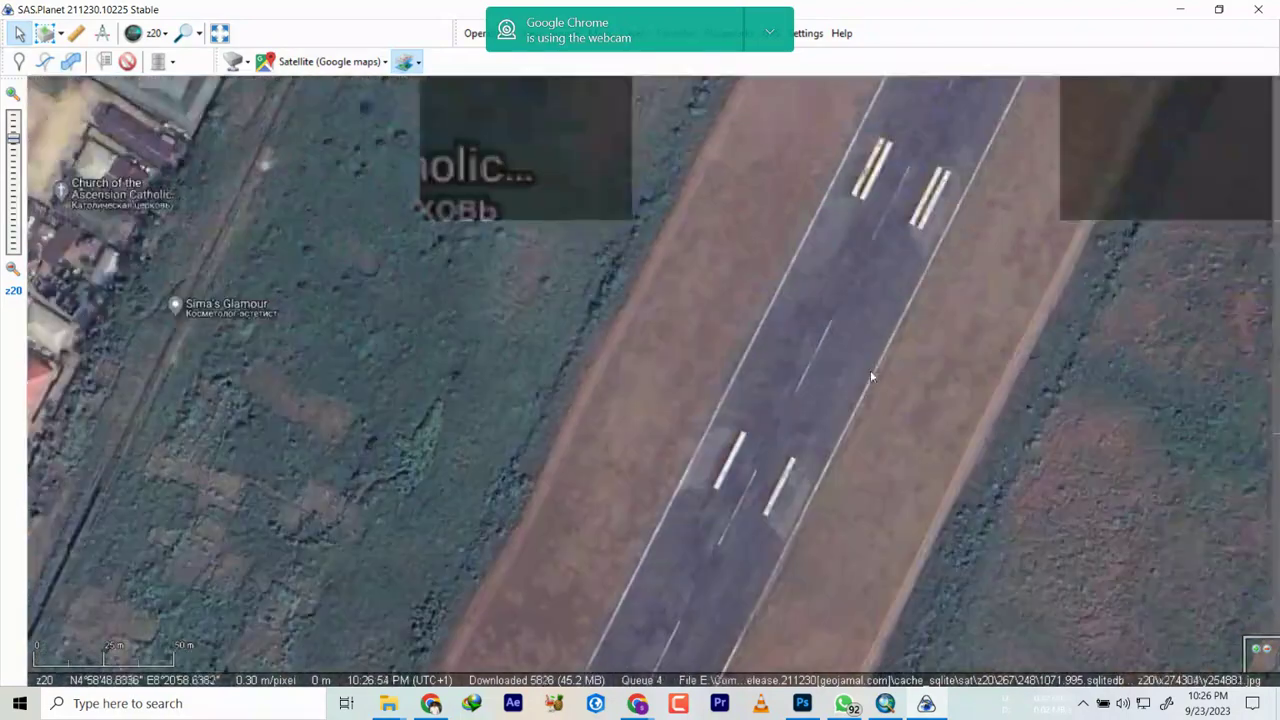
pyautogui.press('Up')
pyautogui.press('Right')
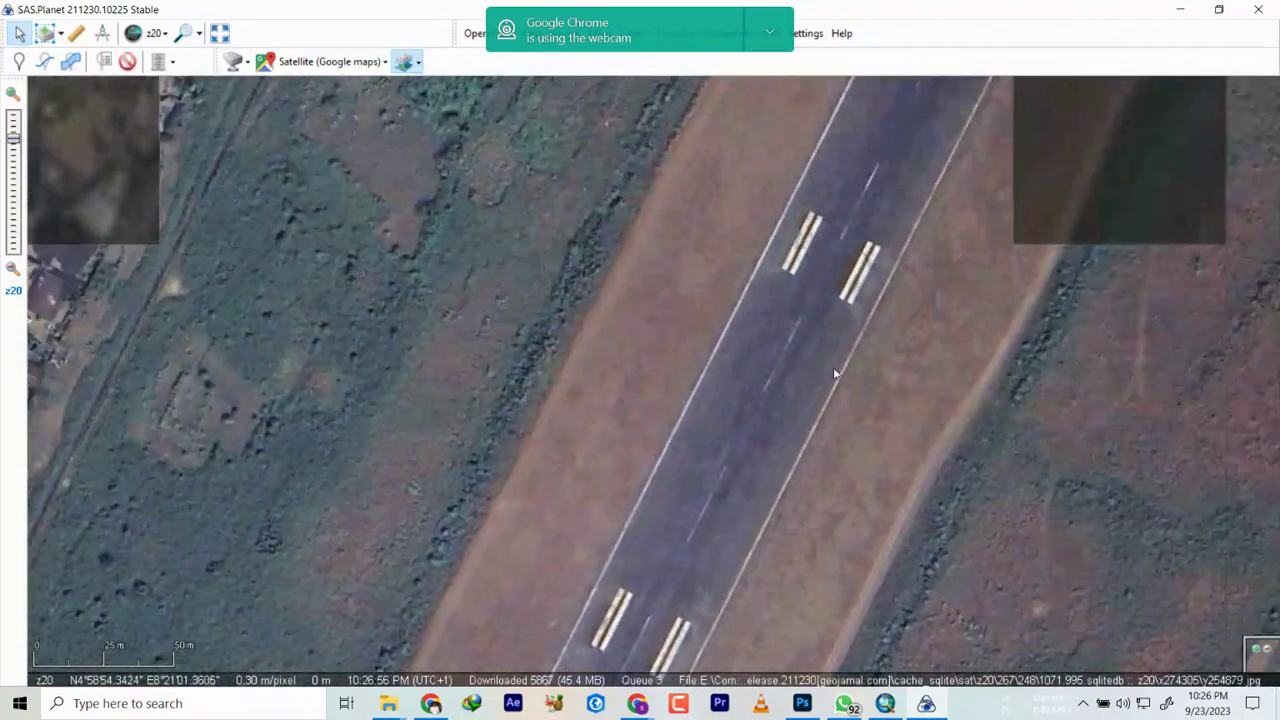
pyautogui.press('Up')
pyautogui.press('Right')
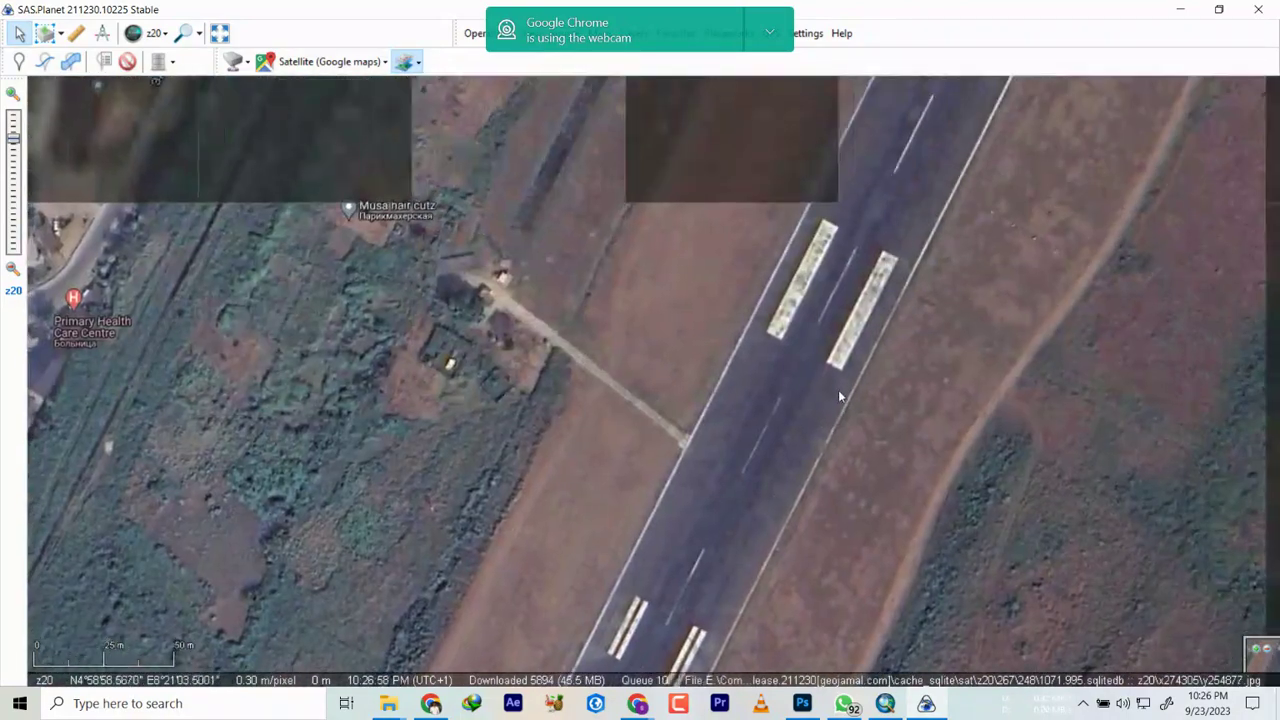
pyautogui.press('Up')
pyautogui.press('Right')
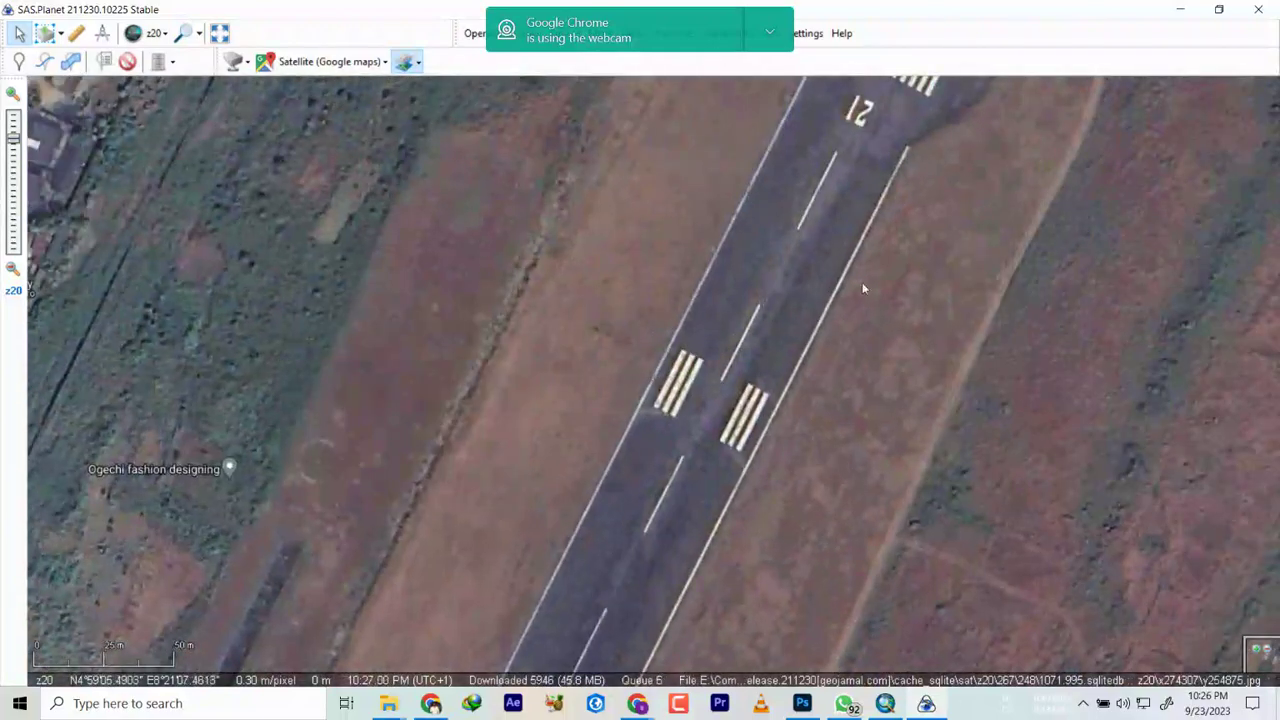
# Step: Load the z20 satellite tiles of the housing area west of the Calabar runway, from Ediba Road down to Old Ikang Road
pyautogui.press('Up')
pyautogui.press('Left')
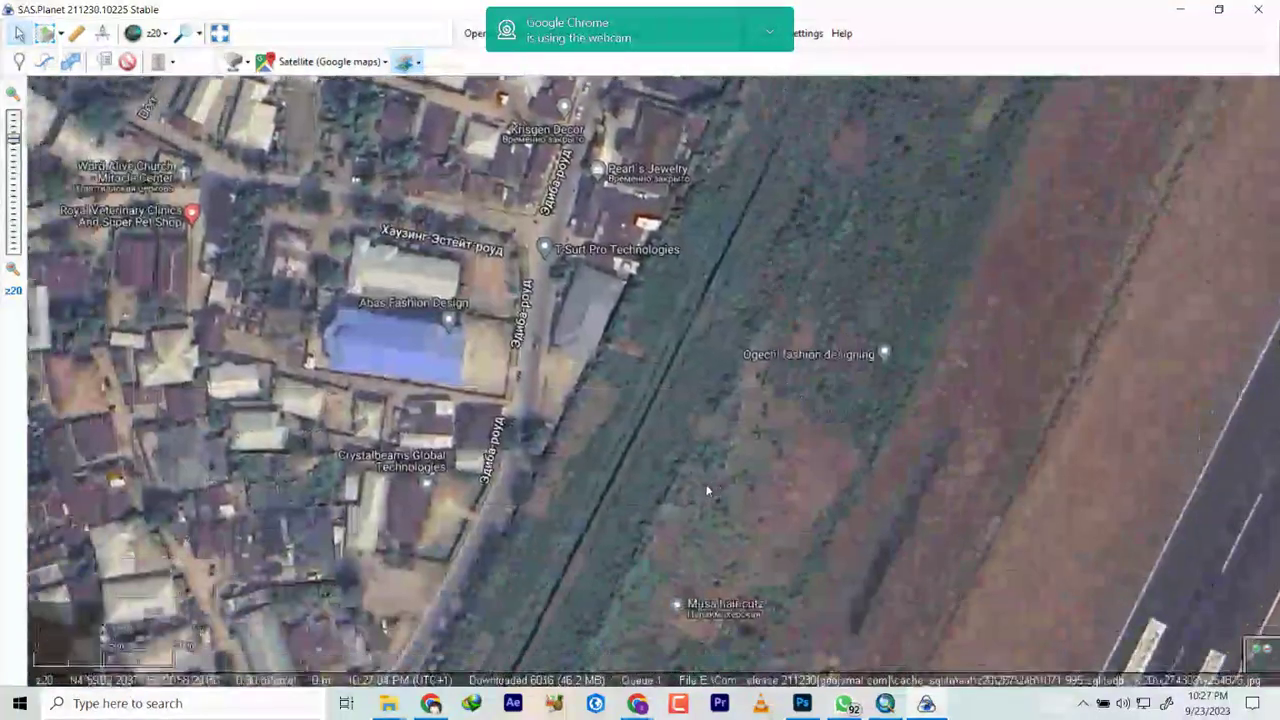
pyautogui.press('Up')
pyautogui.press('Left')
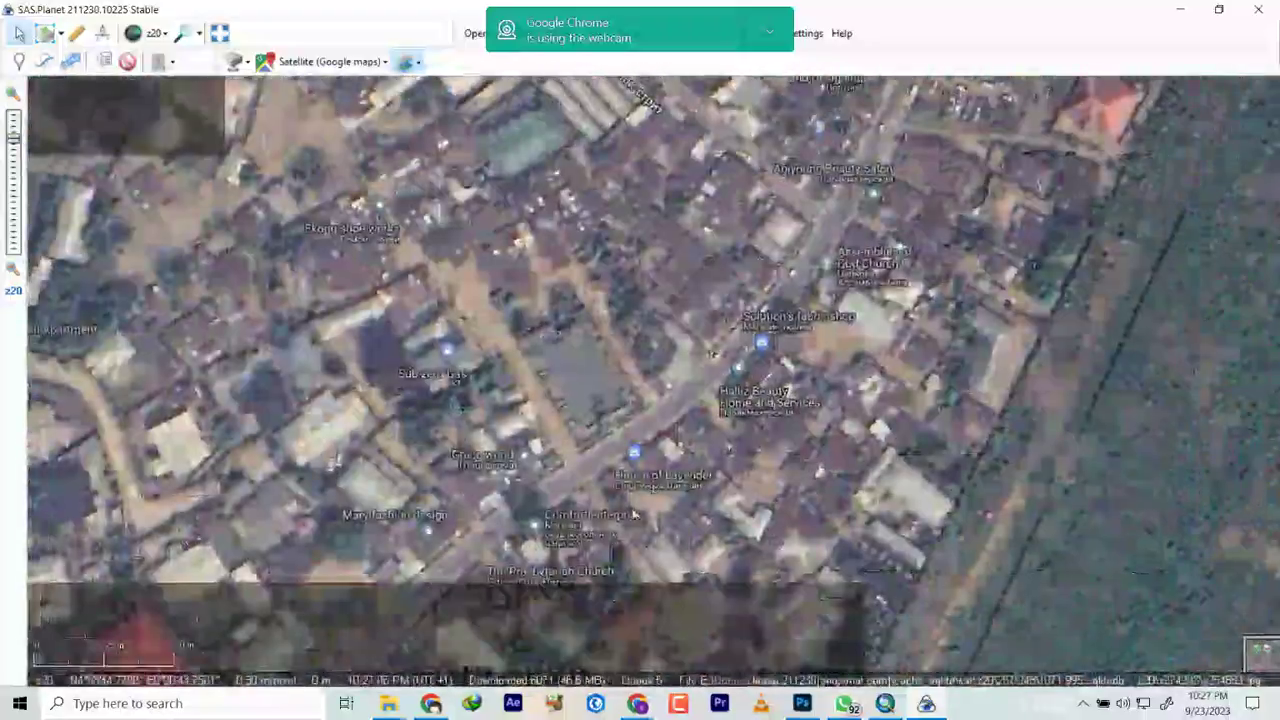
pyautogui.press('Right')
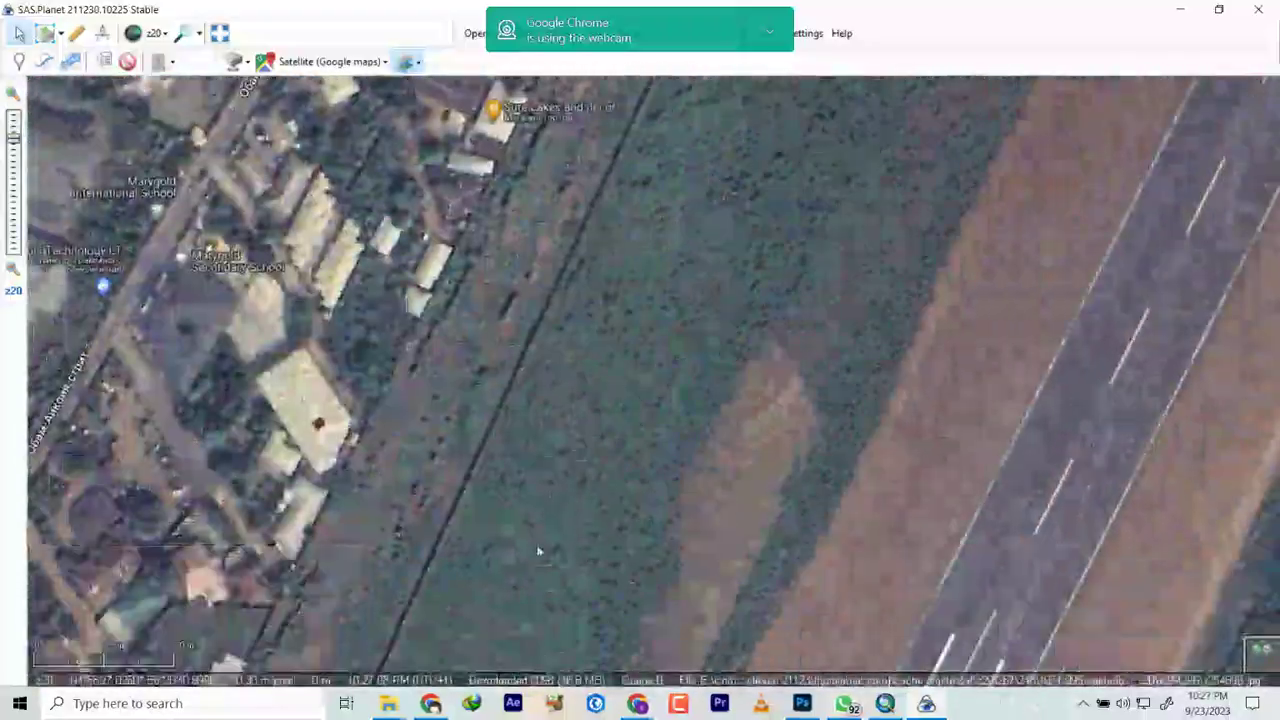
pyautogui.press('Up')
pyautogui.press('Left')
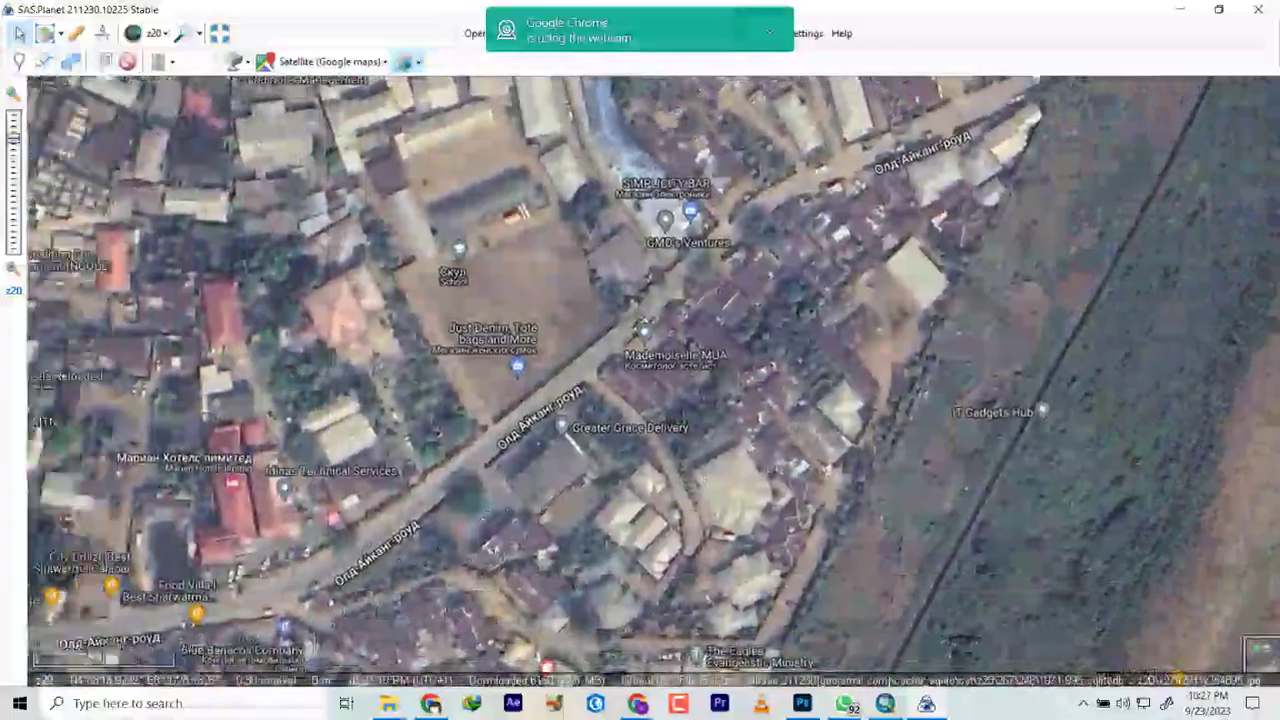
pyautogui.press('Up')
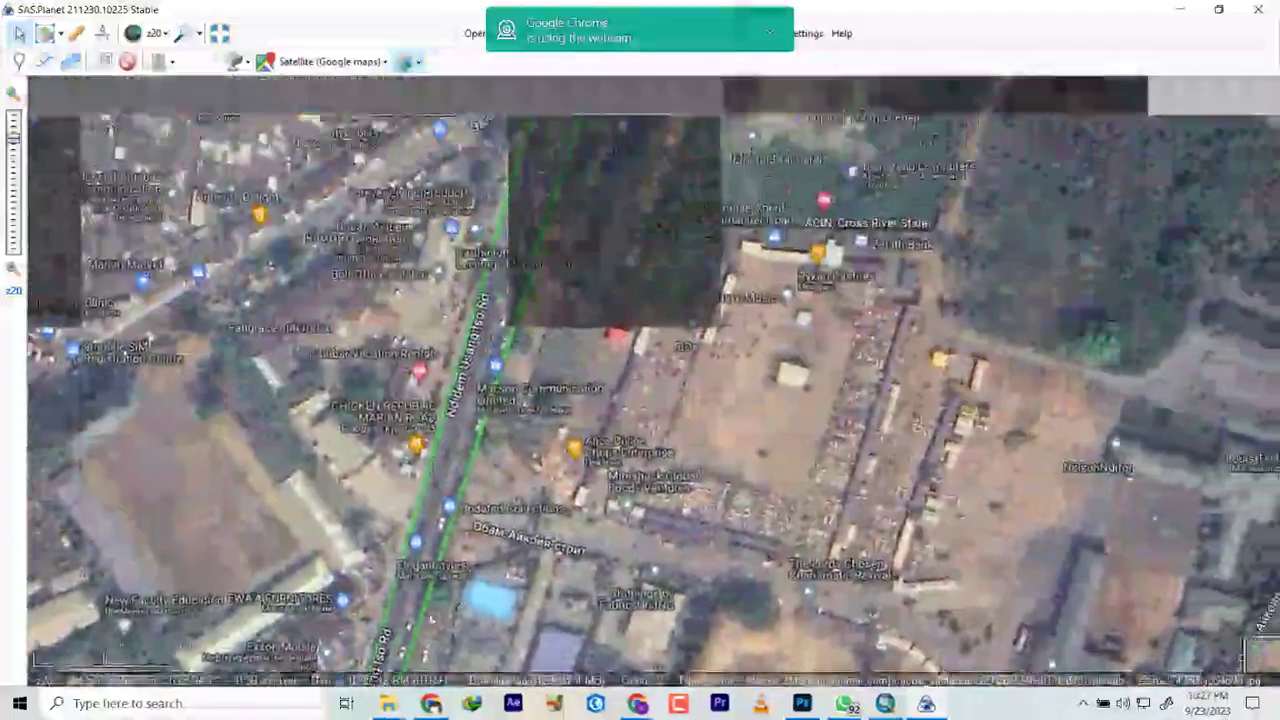
# Step: Cache z20 tiles northeast from Ndidem Usang Iso Road, past the Rosicrucian Park and Verani MPCS, to the United Evangelical Church
pyautogui.press('Up')
pyautogui.press('Right')
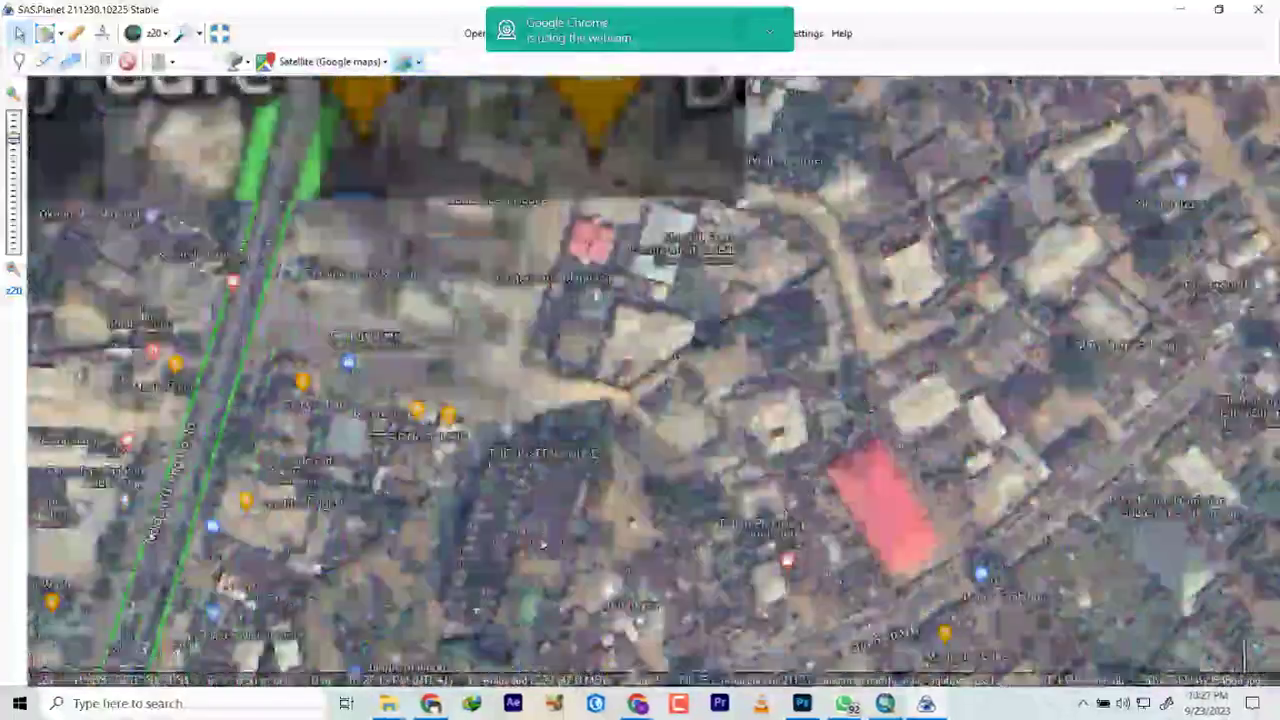
pyautogui.press('Up')
pyautogui.press('Right')
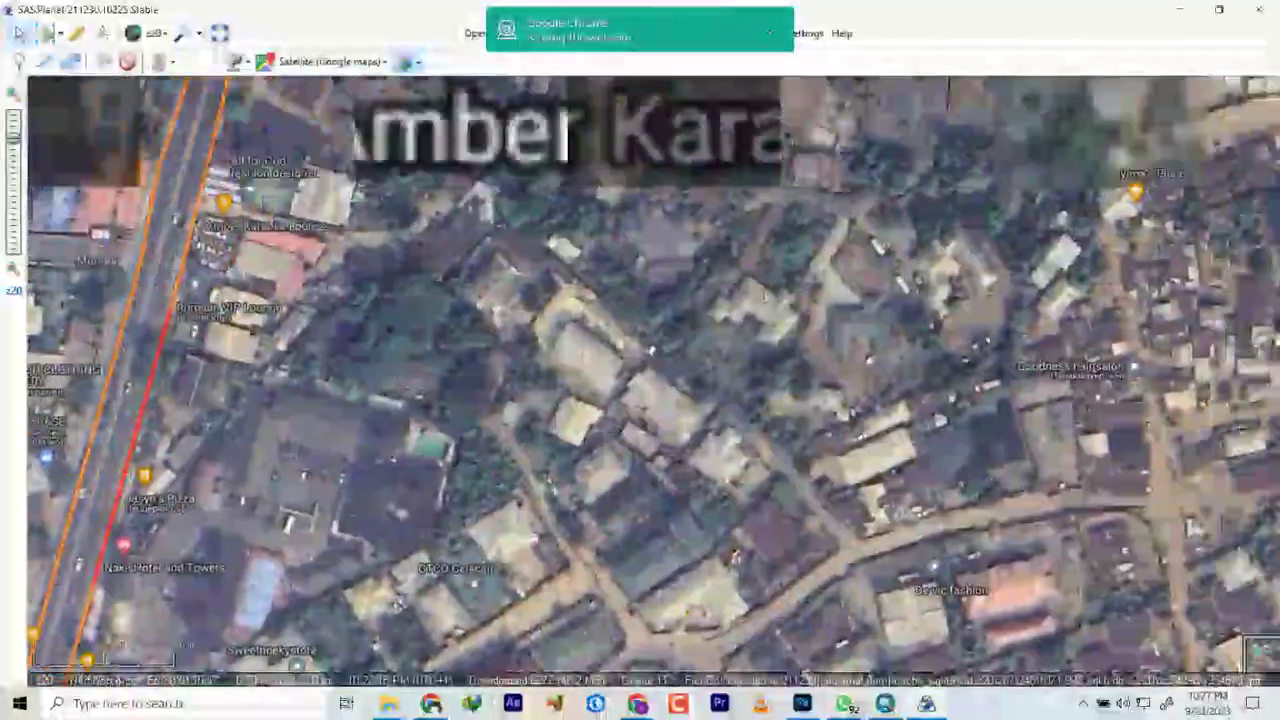
pyautogui.press('Up')
pyautogui.press('Right')
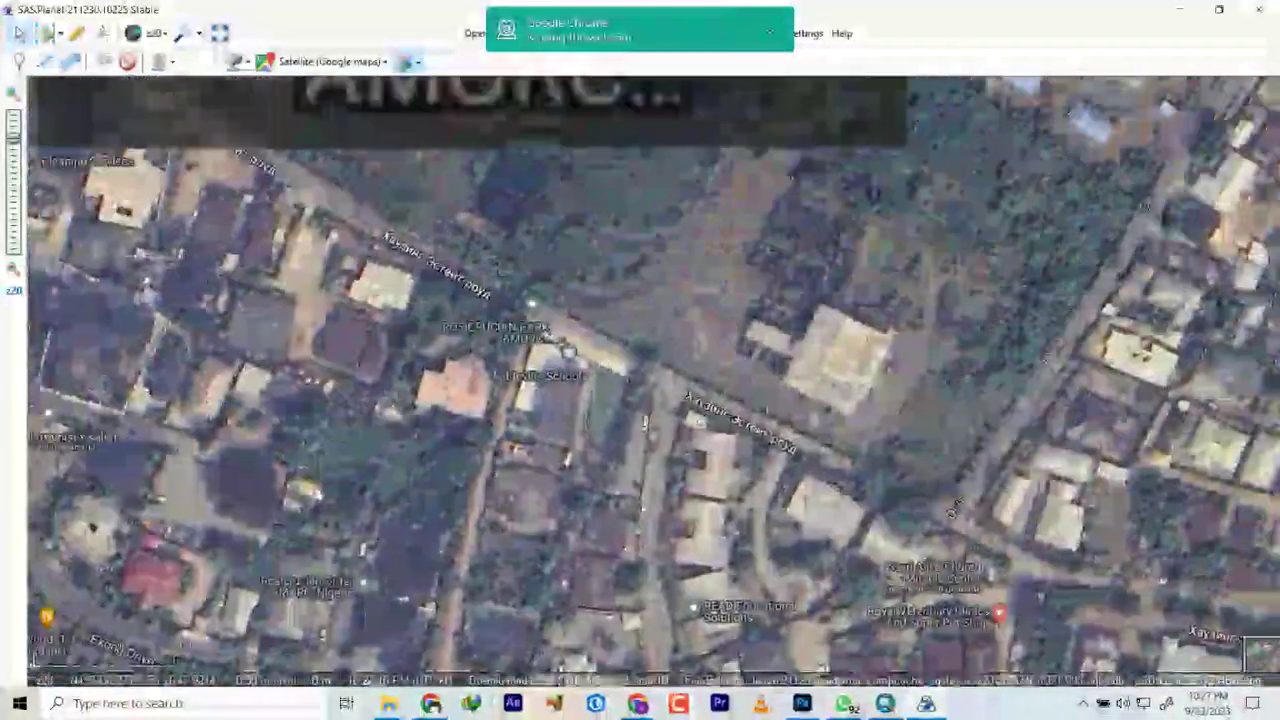
pyautogui.press('Up')
pyautogui.press('Right')
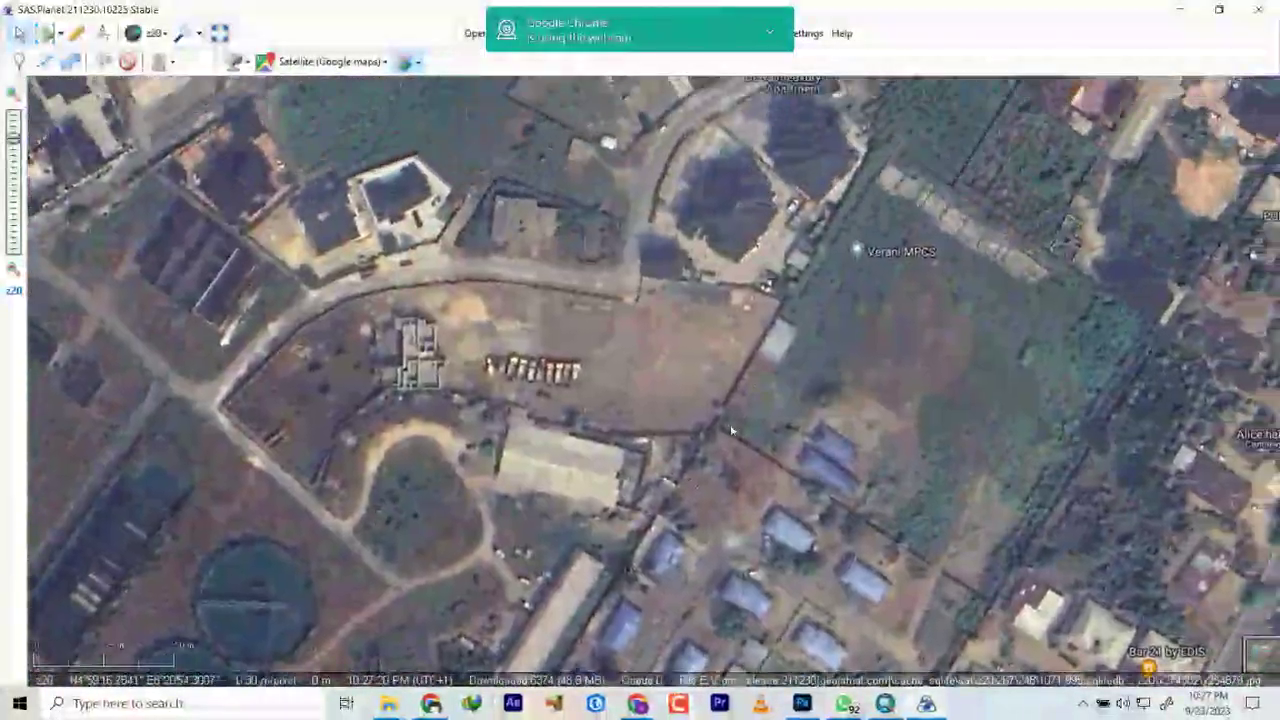
pyautogui.press('Up')
pyautogui.press('Right')
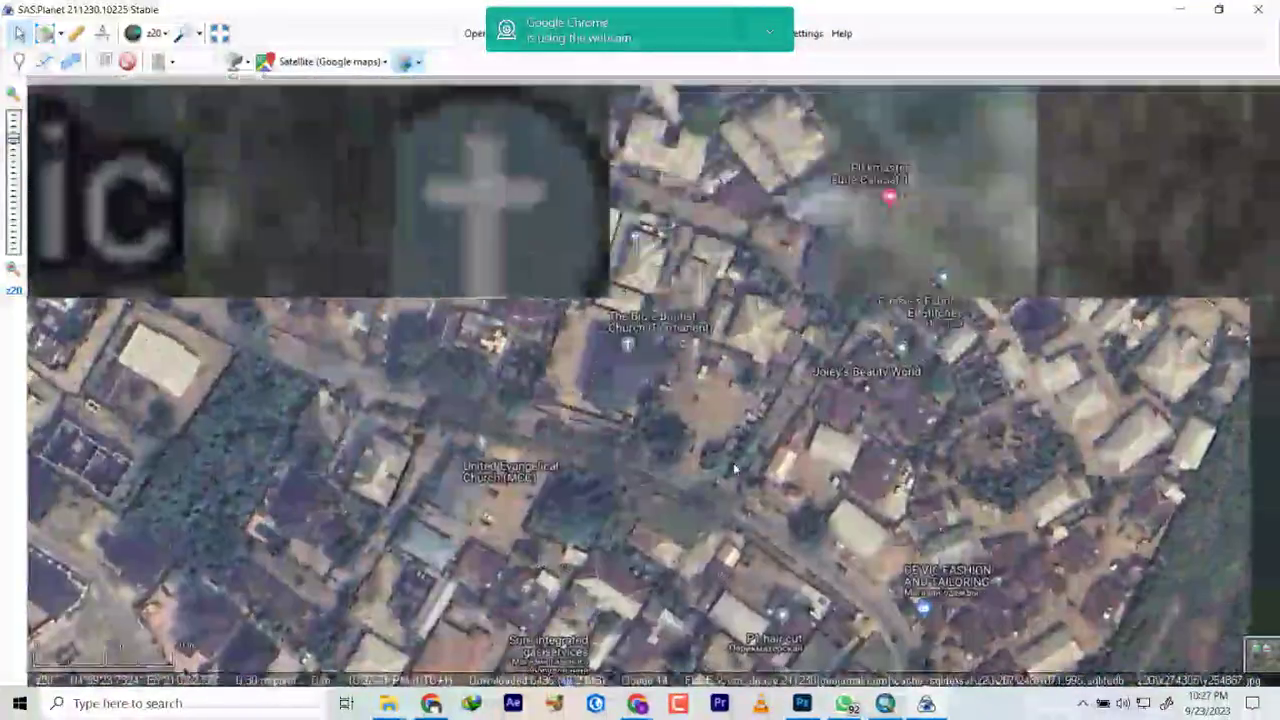
# Step: Follow Ndidem Usang Iso Road south at z20 from Leadway Assurance past Ekong Drive so its surrounding tiles are cached
pyautogui.press('Up')
pyautogui.press('Right')
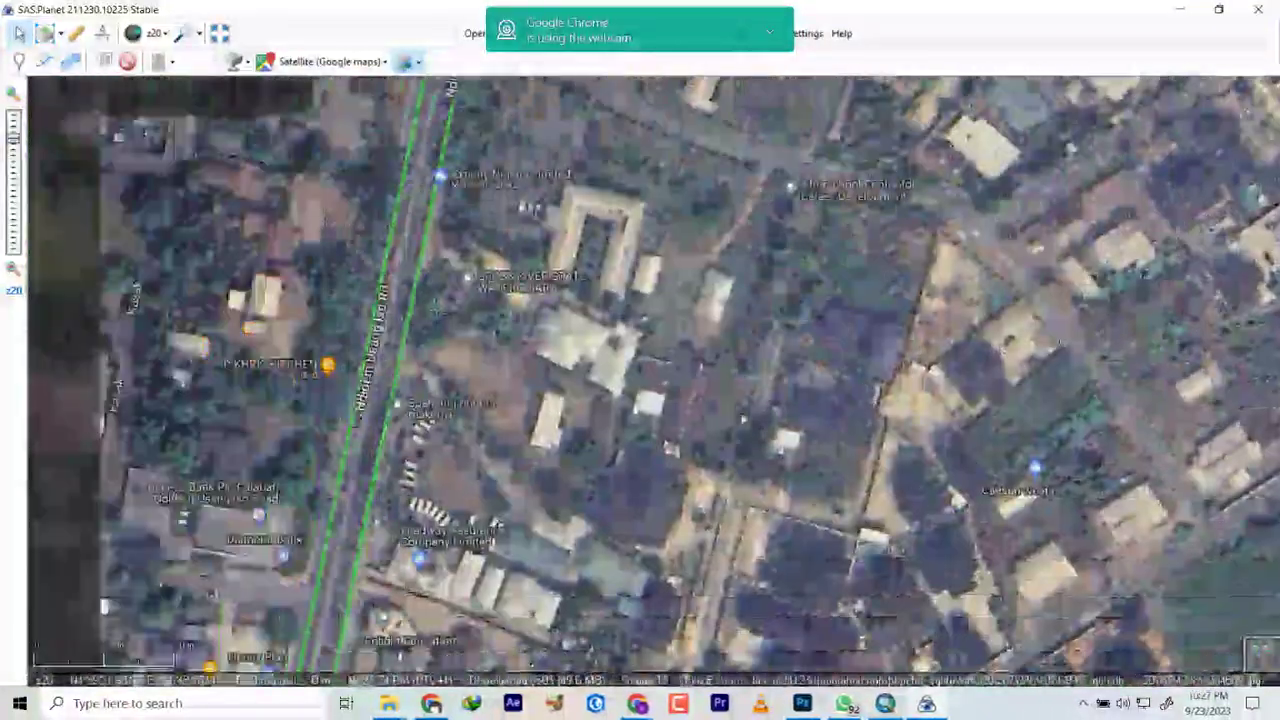
pyautogui.press('Up')
pyautogui.press('Right')
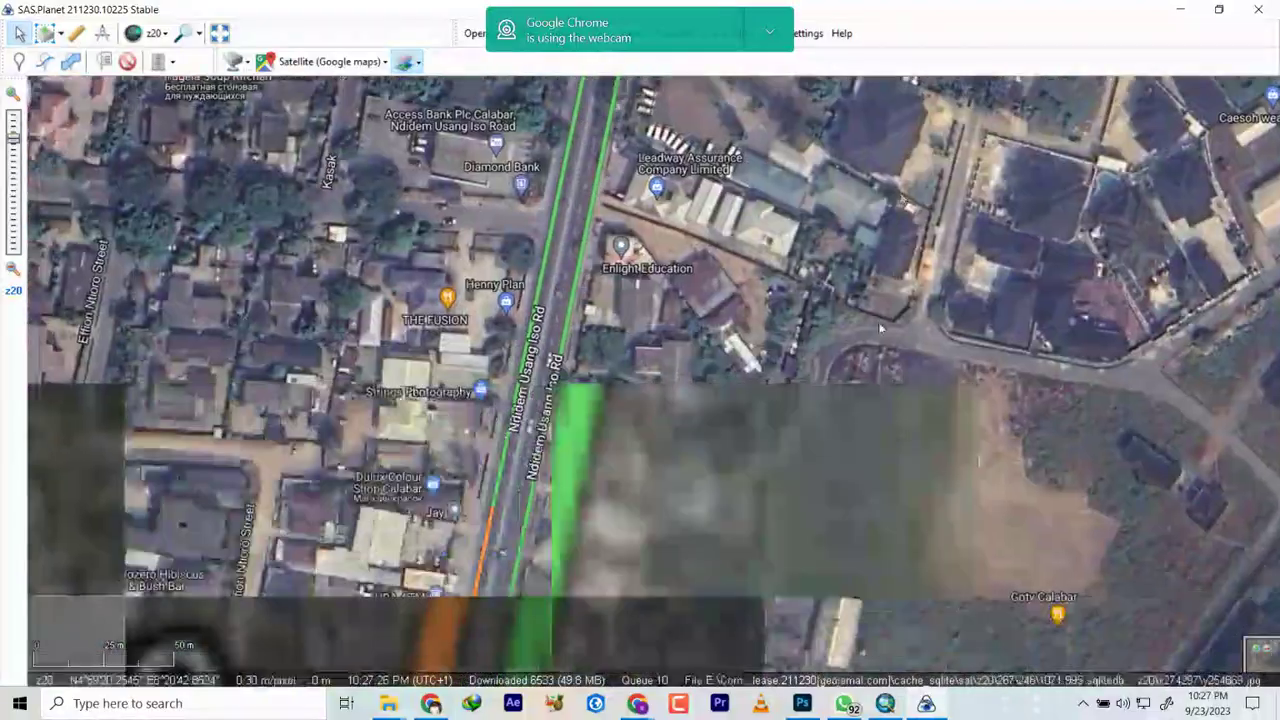
pyautogui.press('Up')
pyautogui.press('Right')
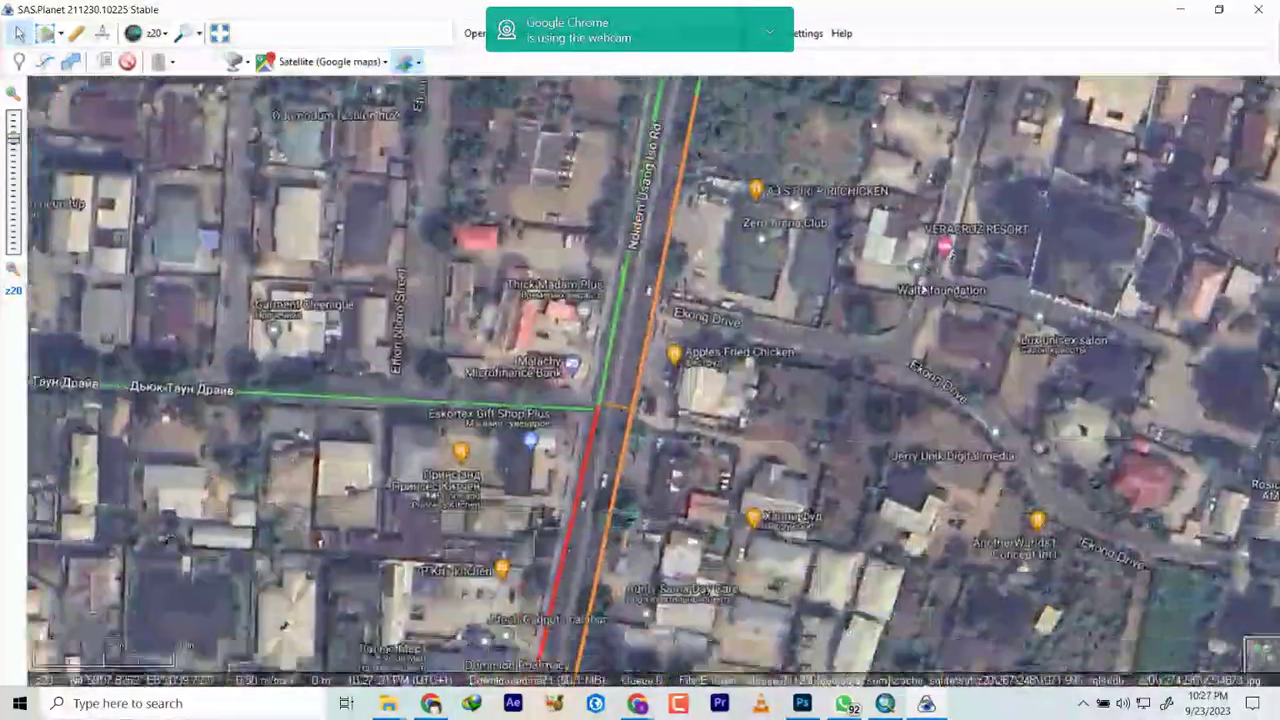
pyautogui.press('Up')
pyautogui.press('Right')
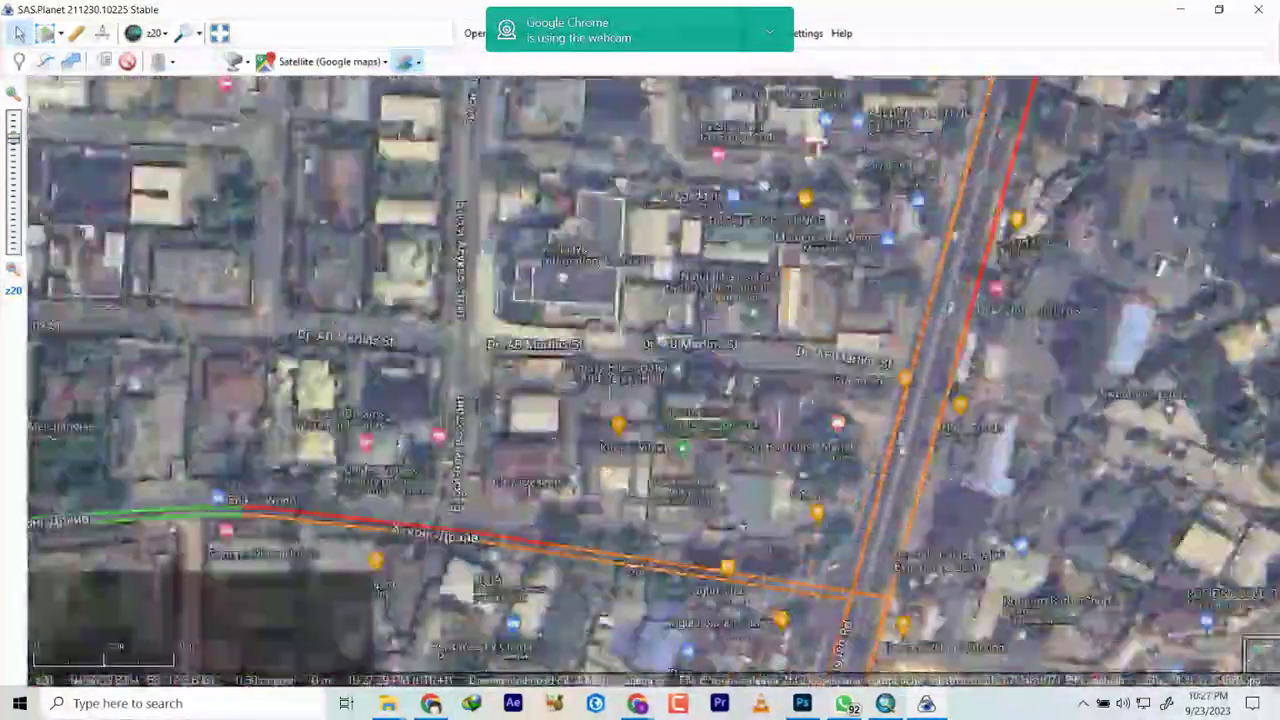
pyautogui.press('Up')
pyautogui.press('Right')
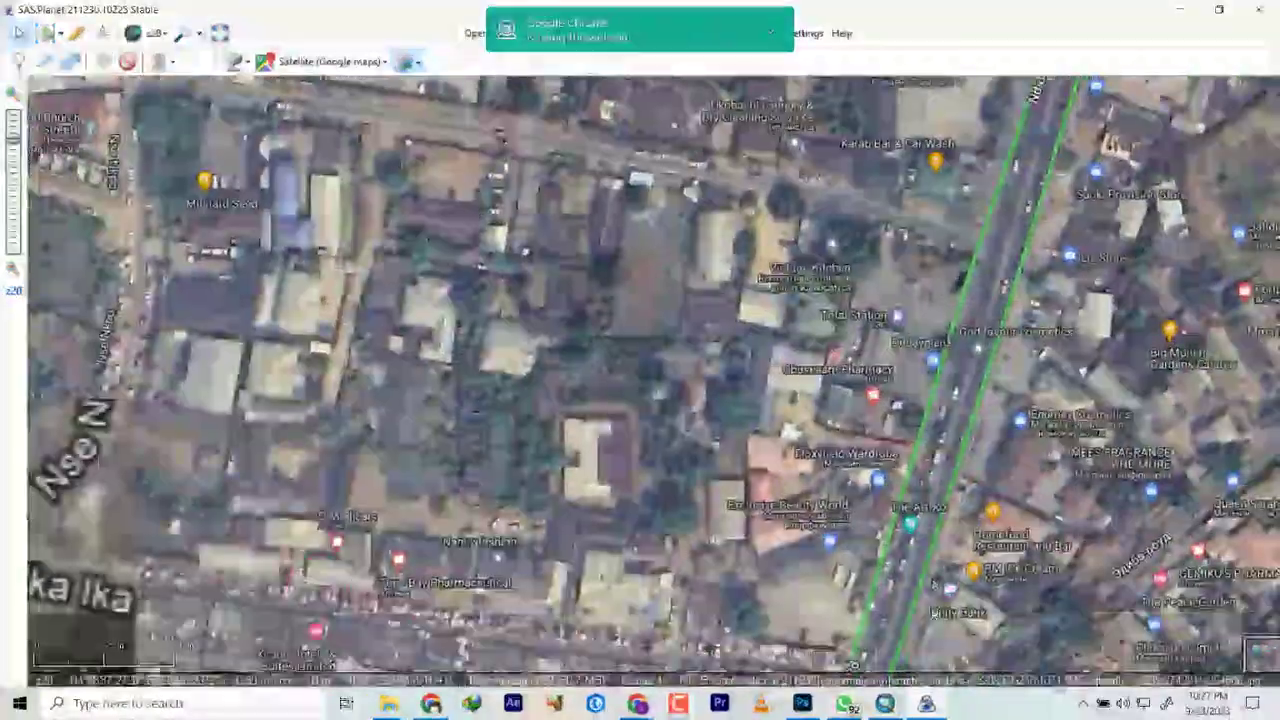
# Step: Go to Atimbo Roundabout east of the runway and follow the Calabar–Ikang road northward at z20 to load its tiles
pyautogui.scroll(-3, 985, 605)
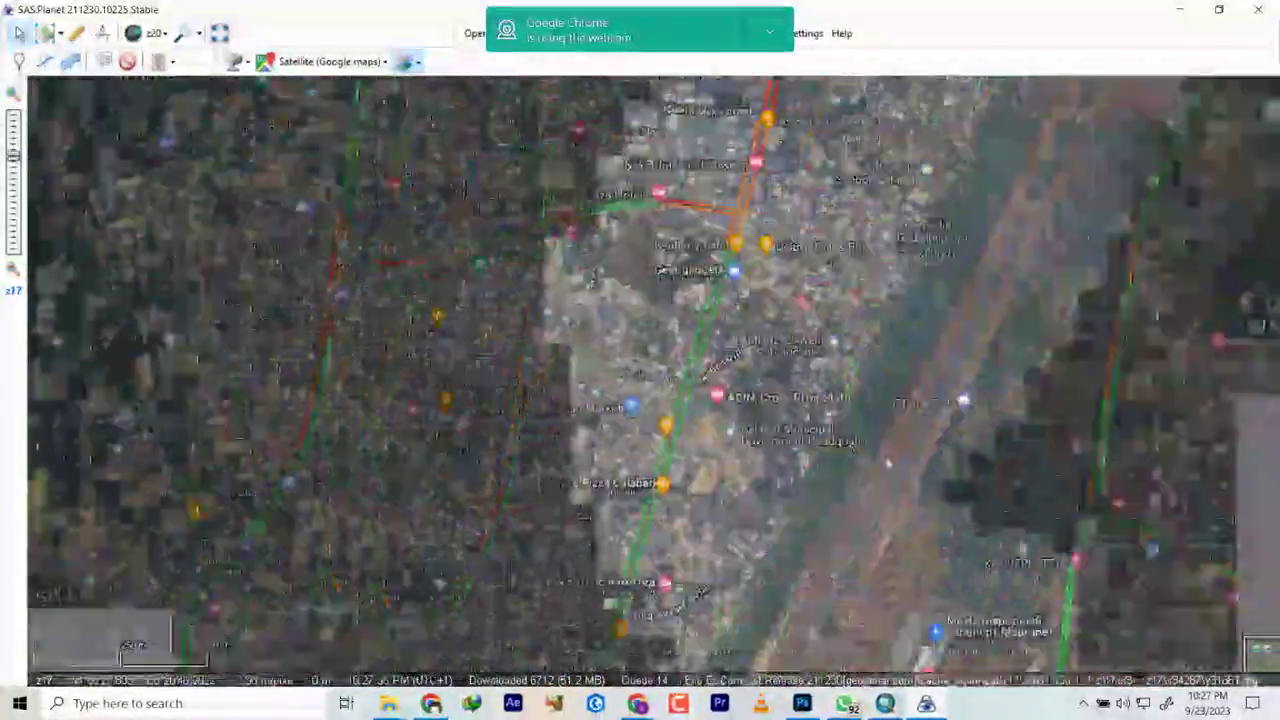
pyautogui.moveTo(923, 380); pyautogui.dragTo(731, 398)
pyautogui.moveTo(857, 578); pyautogui.dragTo(775, 460)
pyautogui.scroll(1, 790, 483)
pyautogui.scroll(2, 781, 476)
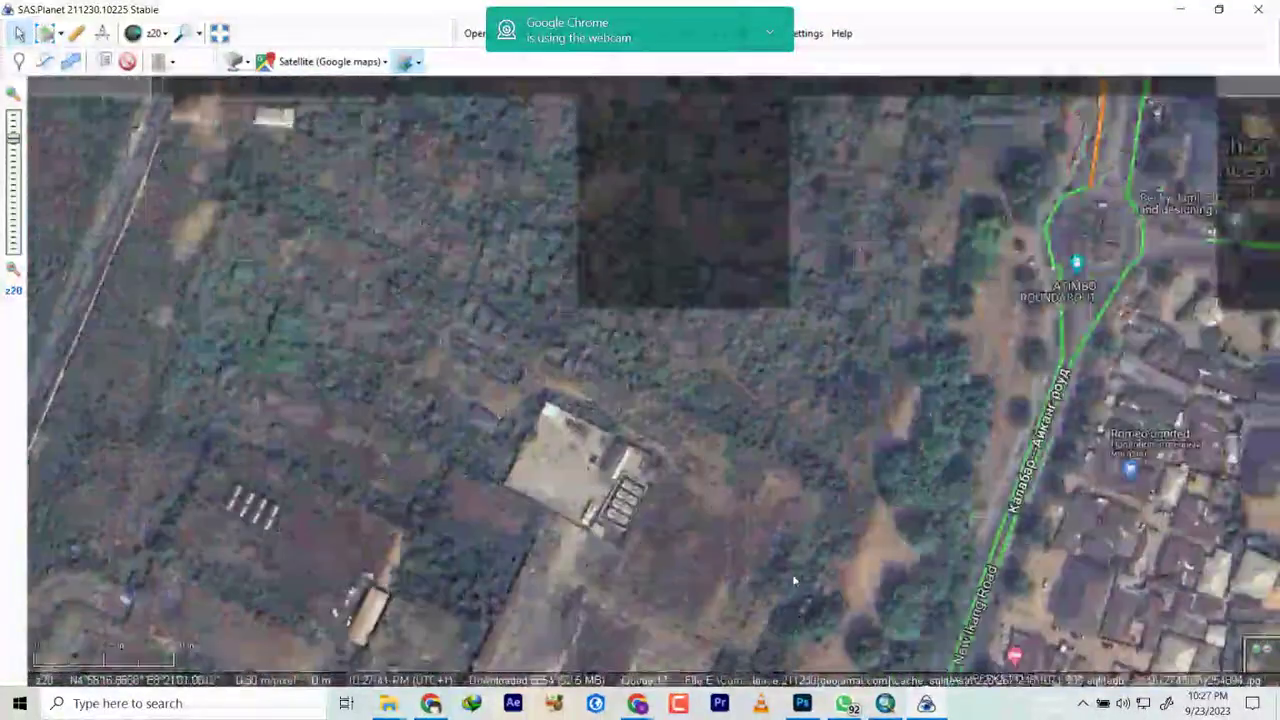
pyautogui.moveTo(795, 580); pyautogui.dragTo(727, 594)
pyautogui.press('Right')
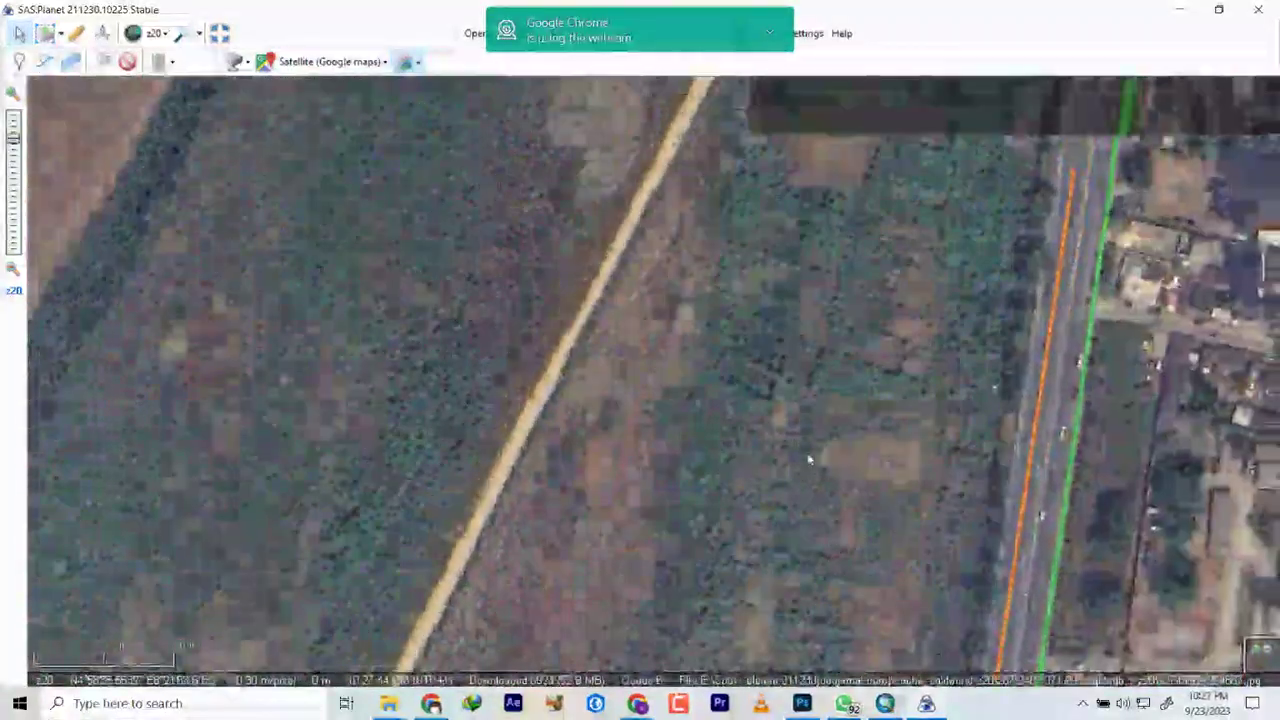
pyautogui.press('Down')
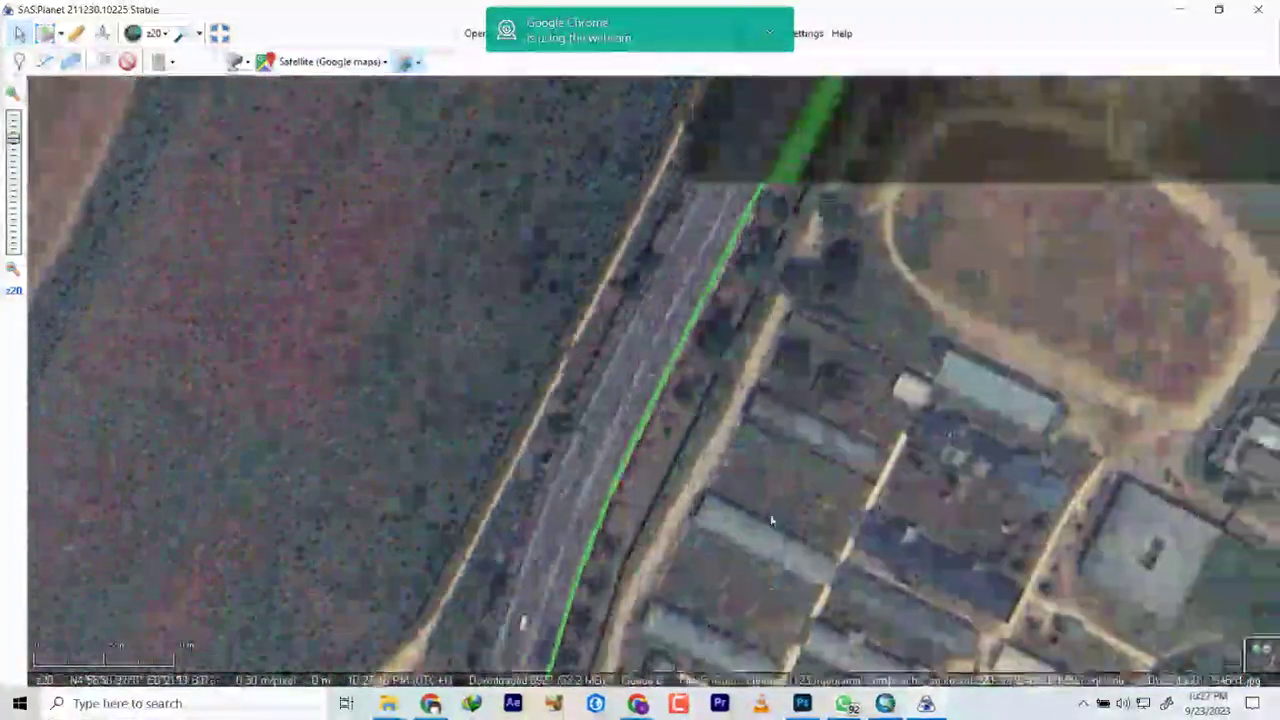
pyautogui.press('Up')
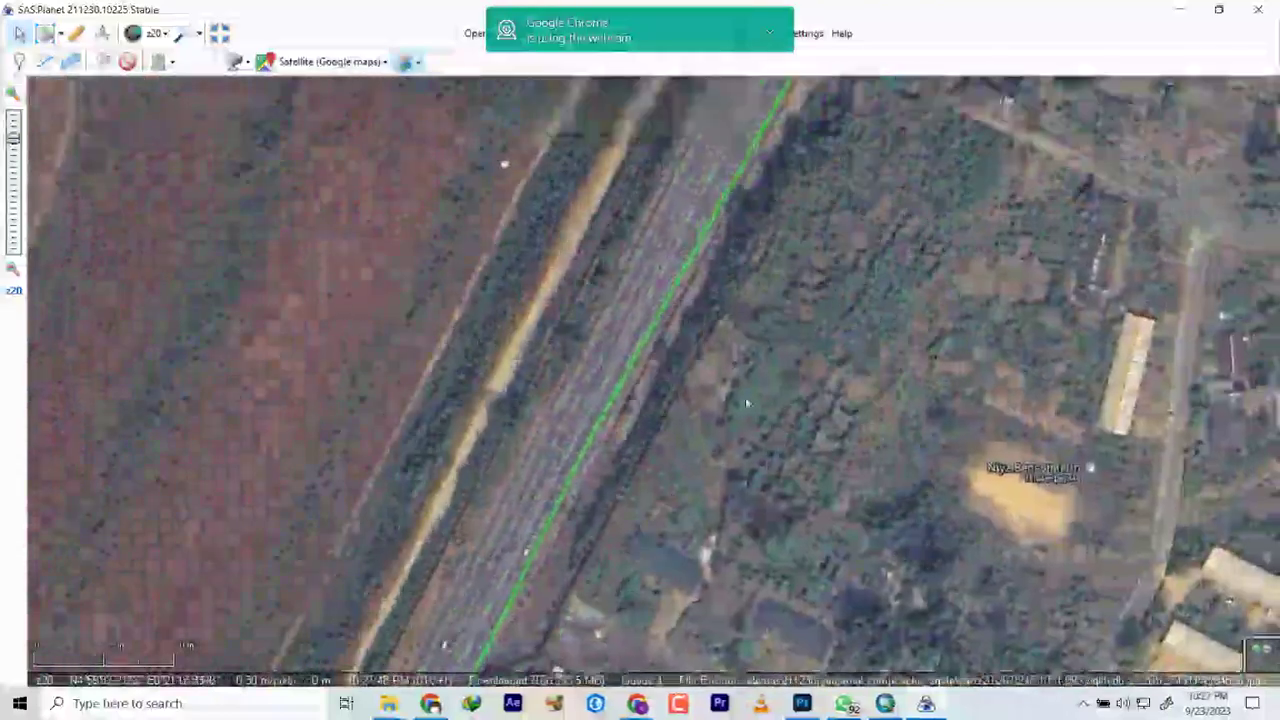
# Step: Cover the school compounds and blocks east of the Calabar–Ikang road at z20 so their tiles are cached
pyautogui.press('Down')
pyautogui.press('Down')
pyautogui.press('Down')
pyautogui.press('Right')
pyautogui.press('Right')
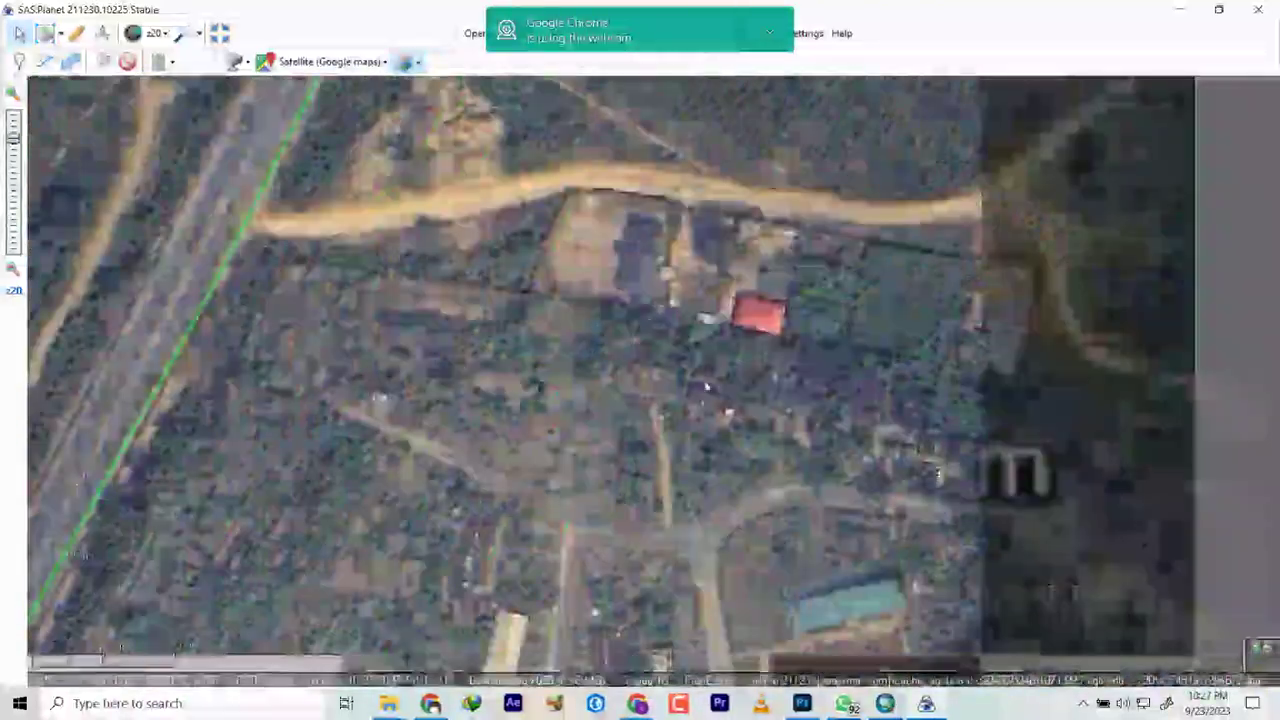
pyautogui.press('Left')
pyautogui.press('Left')
pyautogui.press('Left')
pyautogui.press('Left')
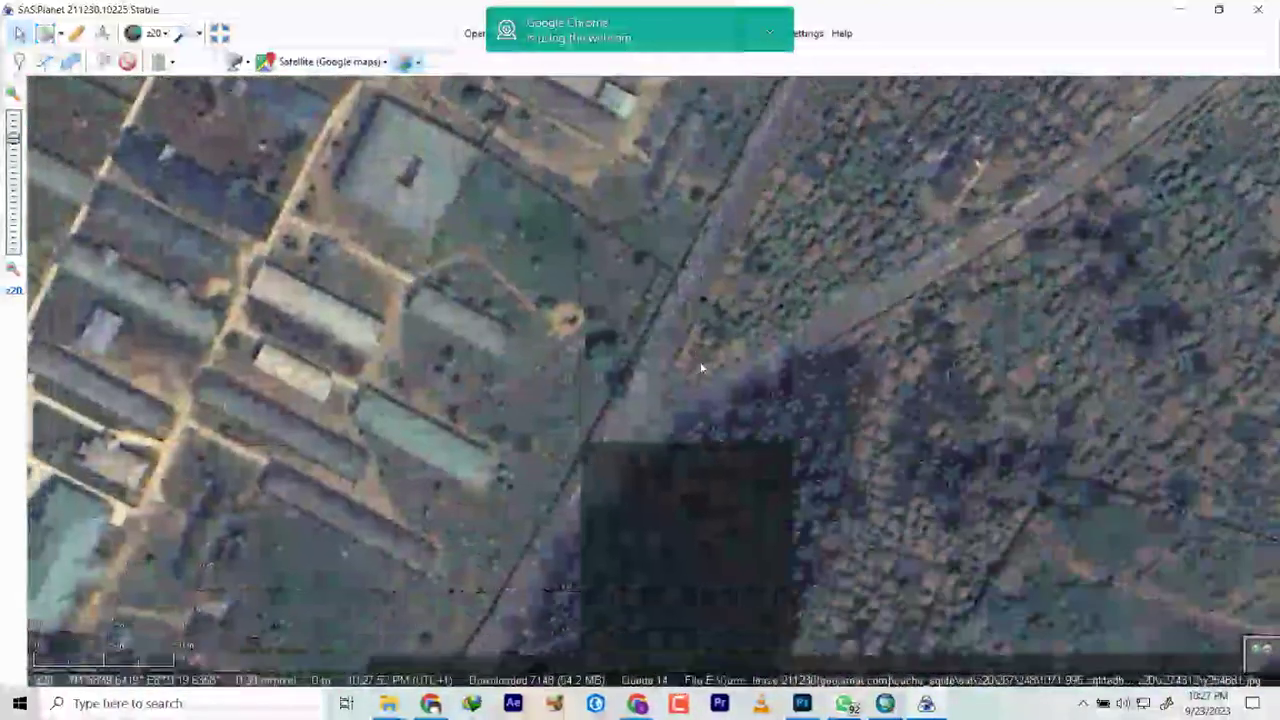
pyautogui.press('Up')
pyautogui.press('Up')
pyautogui.press('Up')
pyautogui.press('Up')
pyautogui.press('Left')
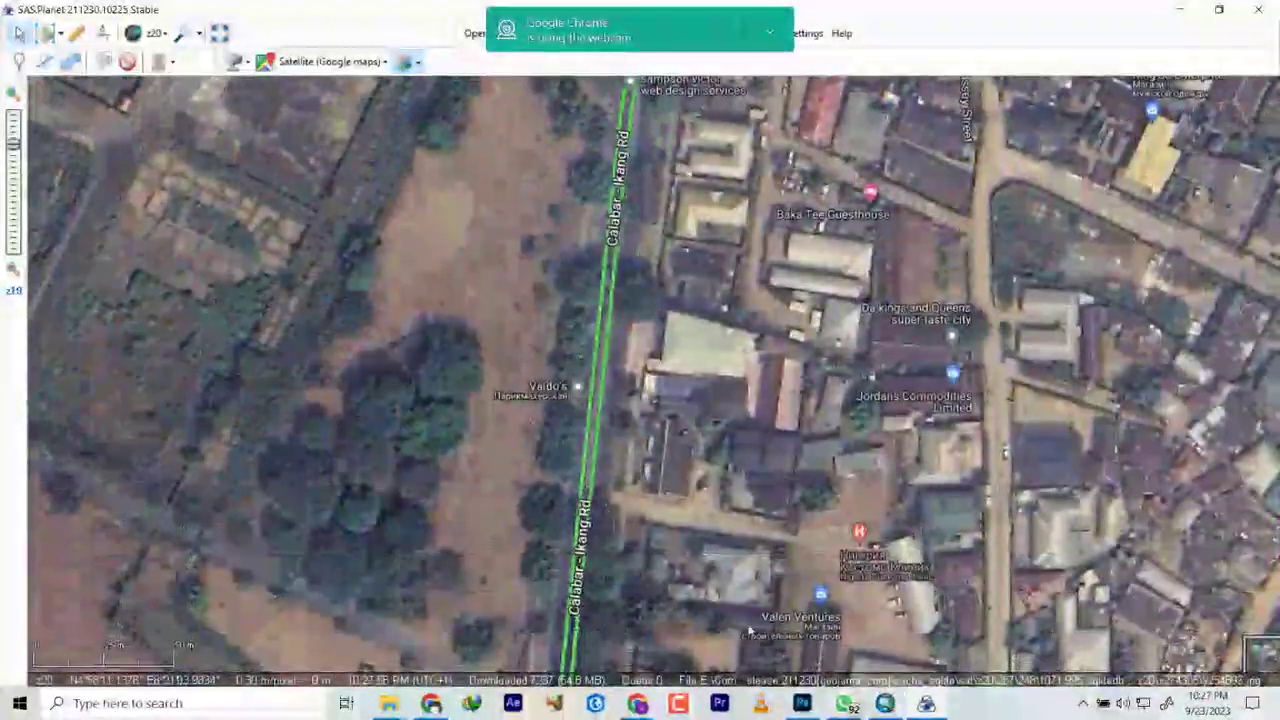
# Step: Check the cached coverage at z15 and fill the gap beyond the runway's northern end at z20, over to Cross River Noodles Factory
pyautogui.scroll(-3, 598, 413)
pyautogui.scroll(-2, 600, 413)
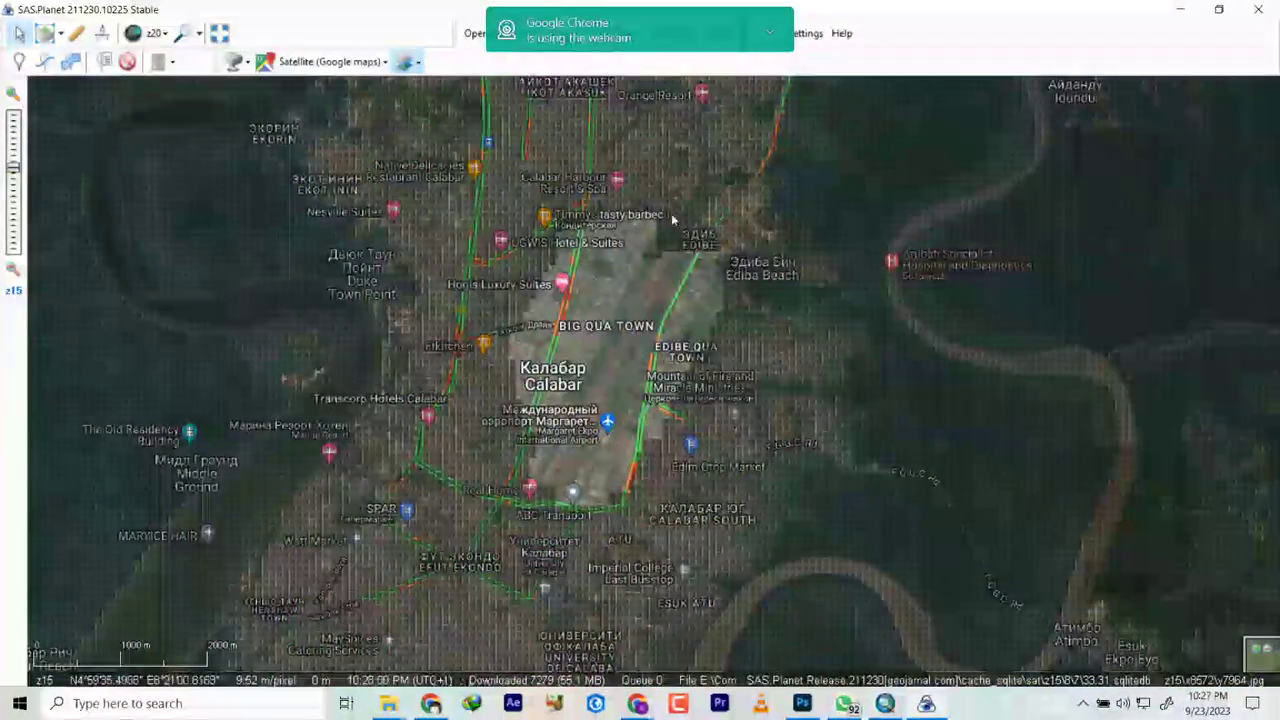
pyautogui.scroll(3, 655, 258)
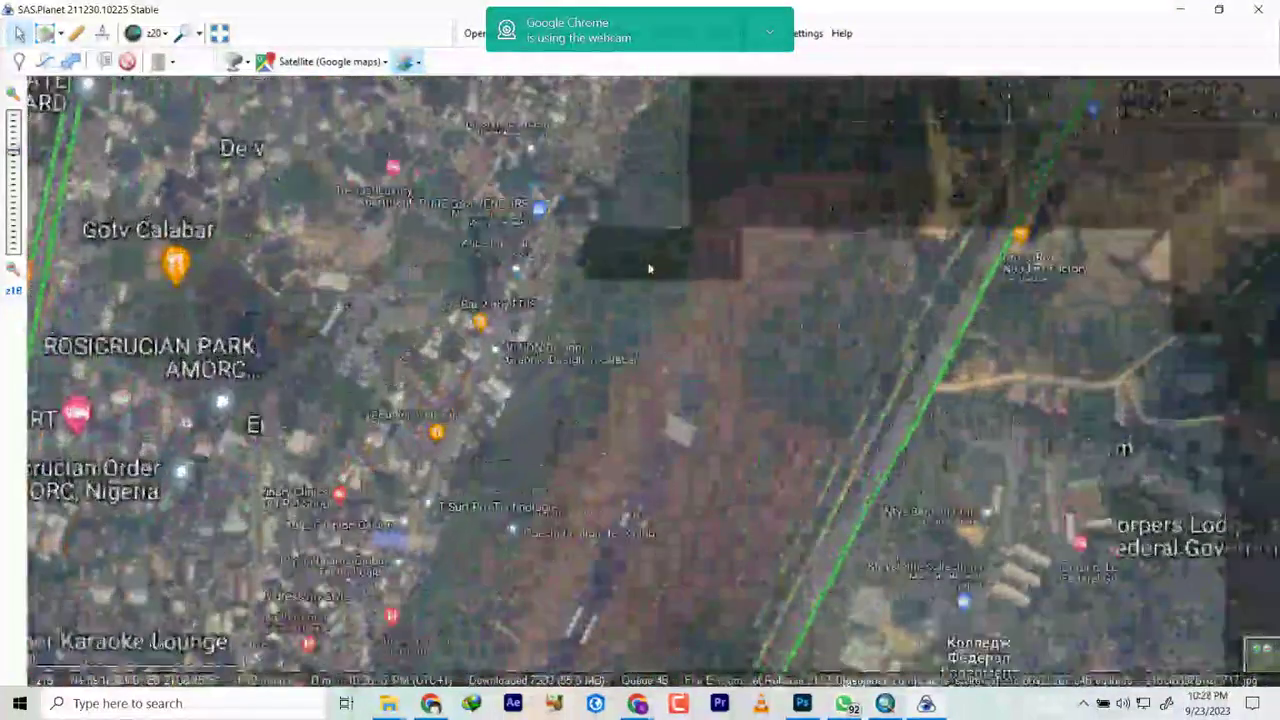
pyautogui.scroll(2, 648, 268)
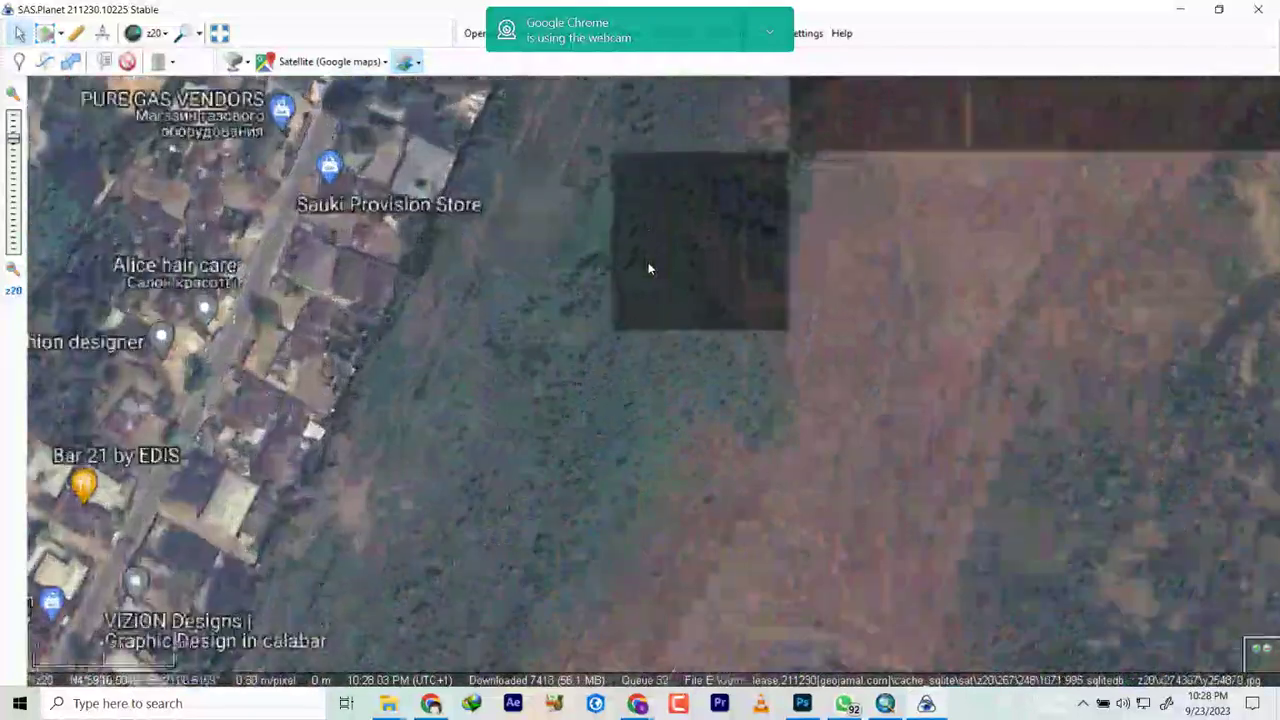
pyautogui.scroll(-1, 674, 258)
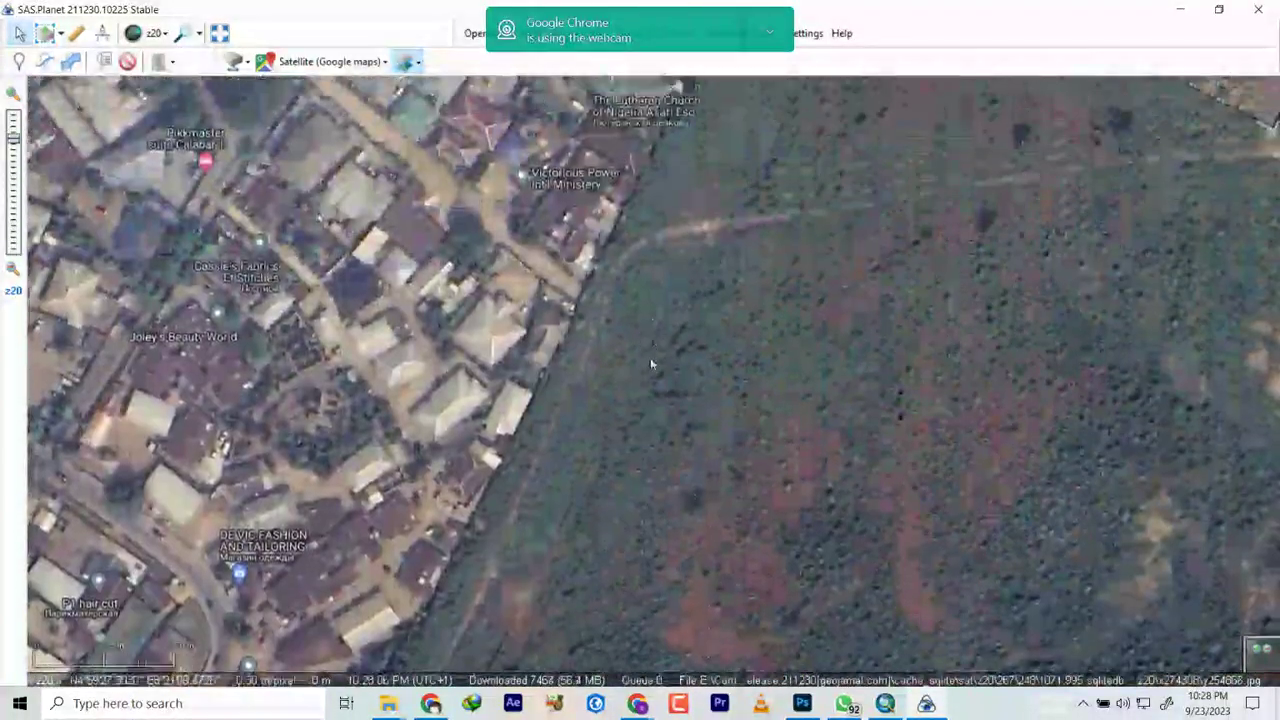
pyautogui.scroll(1, 699, 296)
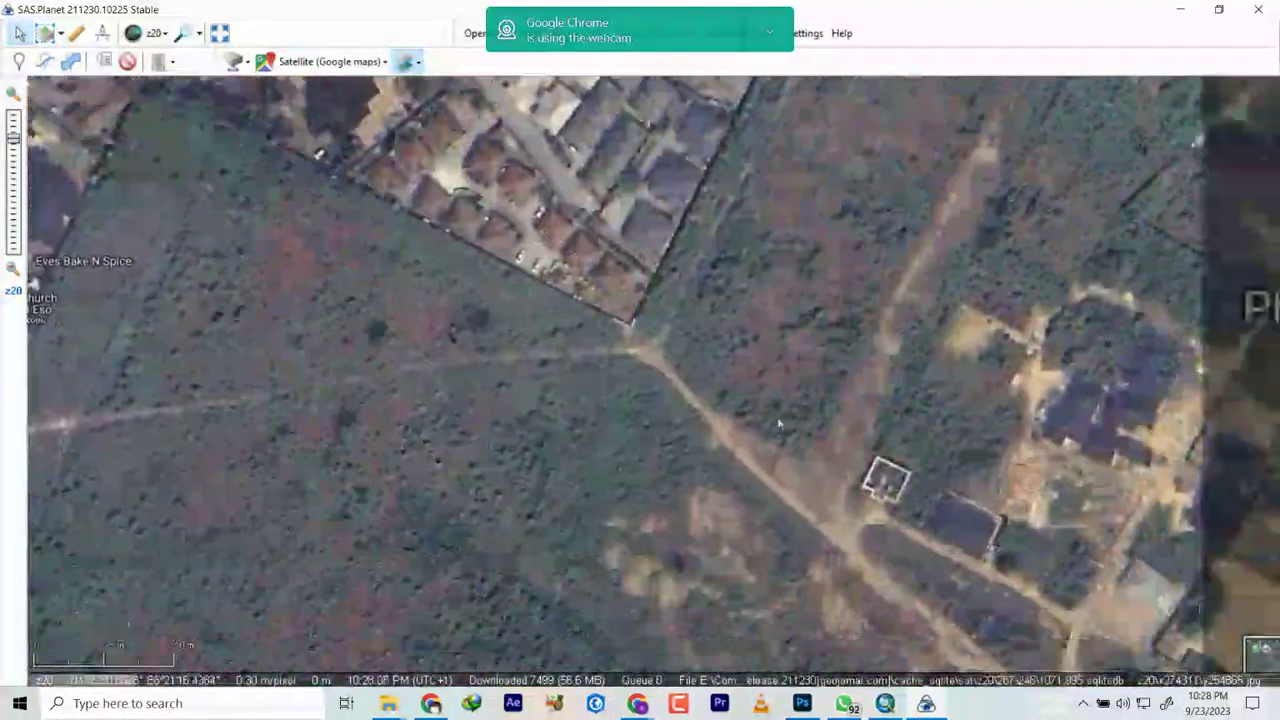
pyautogui.scroll(-1, 782, 407)
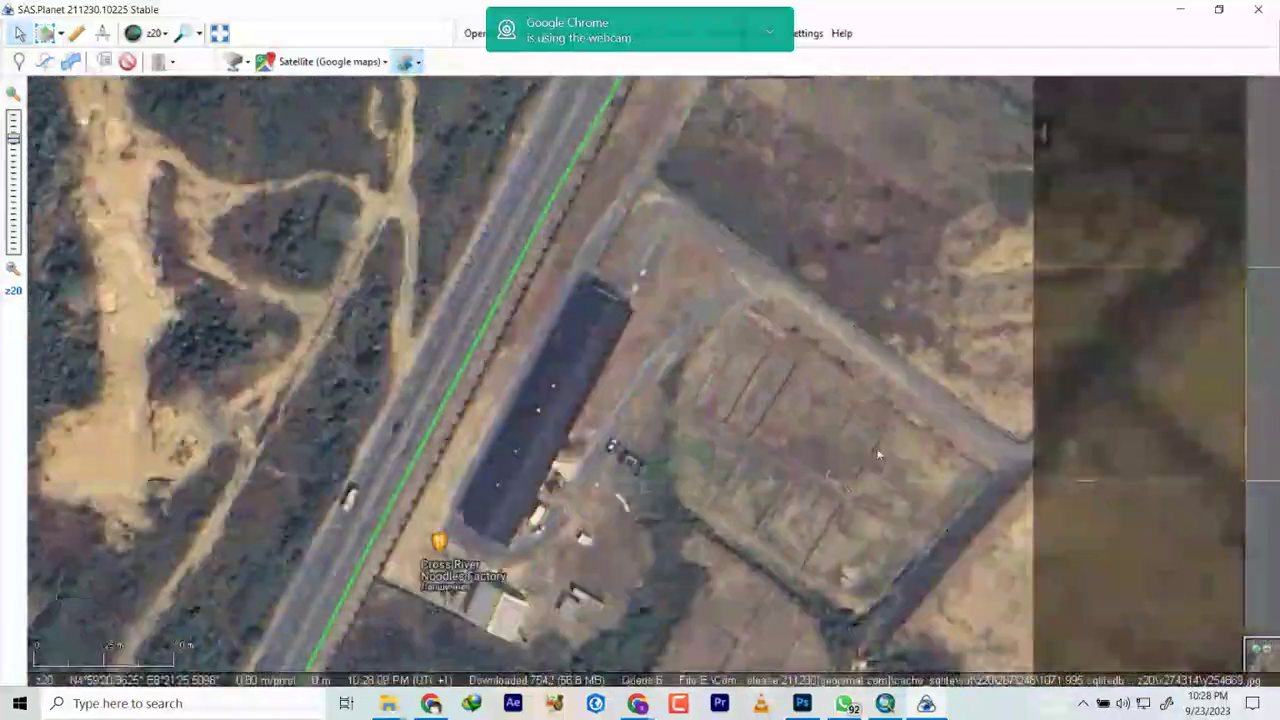
pyautogui.scroll(1, 799, 415)
pyautogui.scroll(-2, 913, 361)
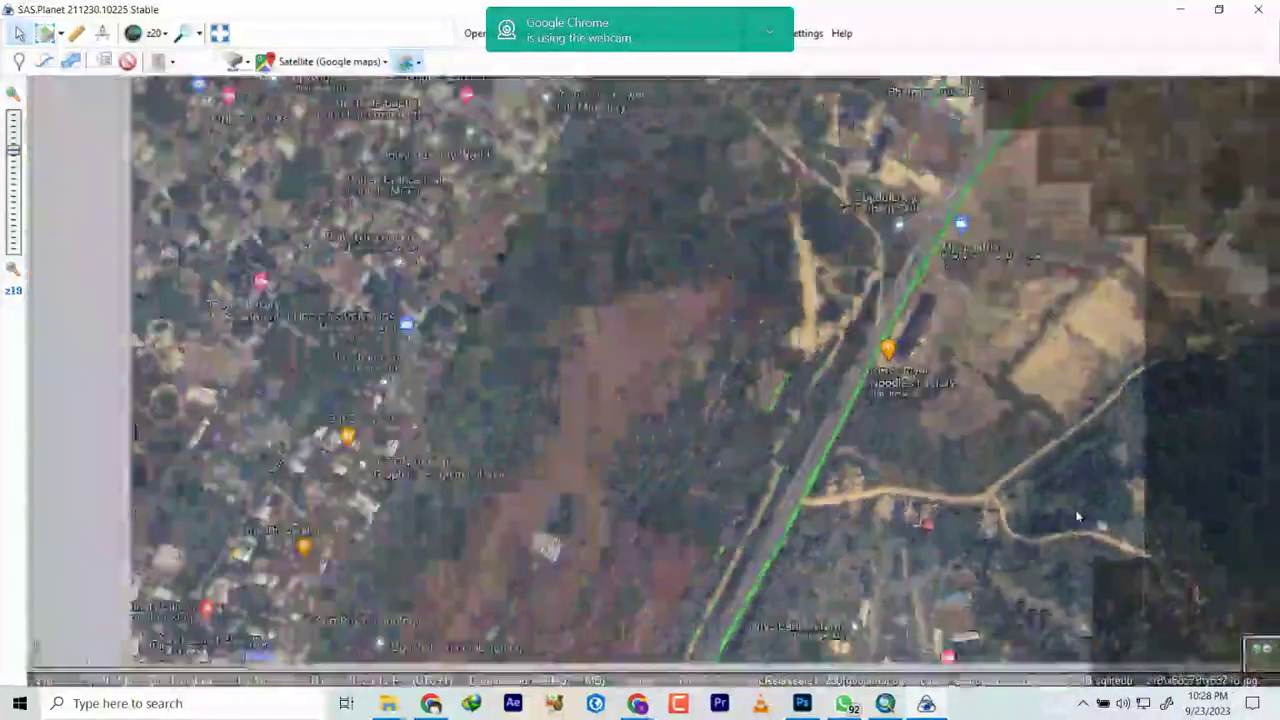
# Step: Compare cached and uncached areas around the Calabar airport at z16, inspecting the coverage edge near Corpers Lodge at z21
pyautogui.scroll(-2, 882, 339)
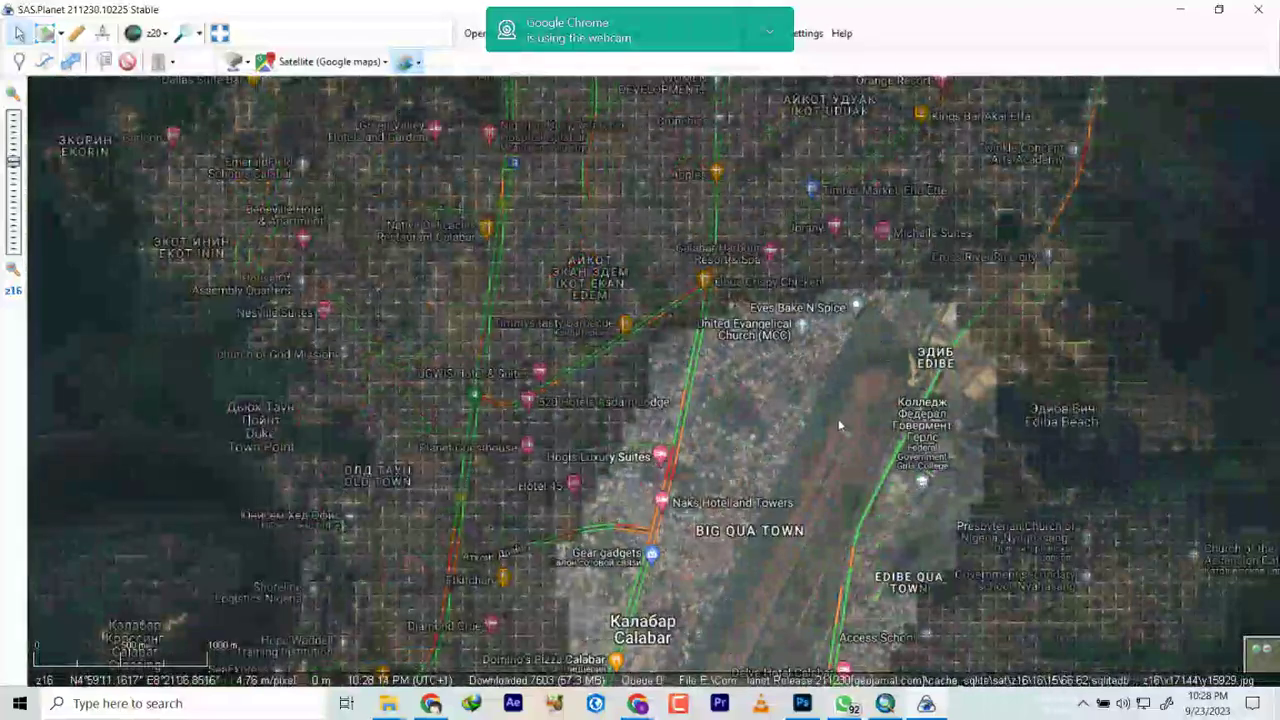
pyautogui.scroll(2, 940, 378)
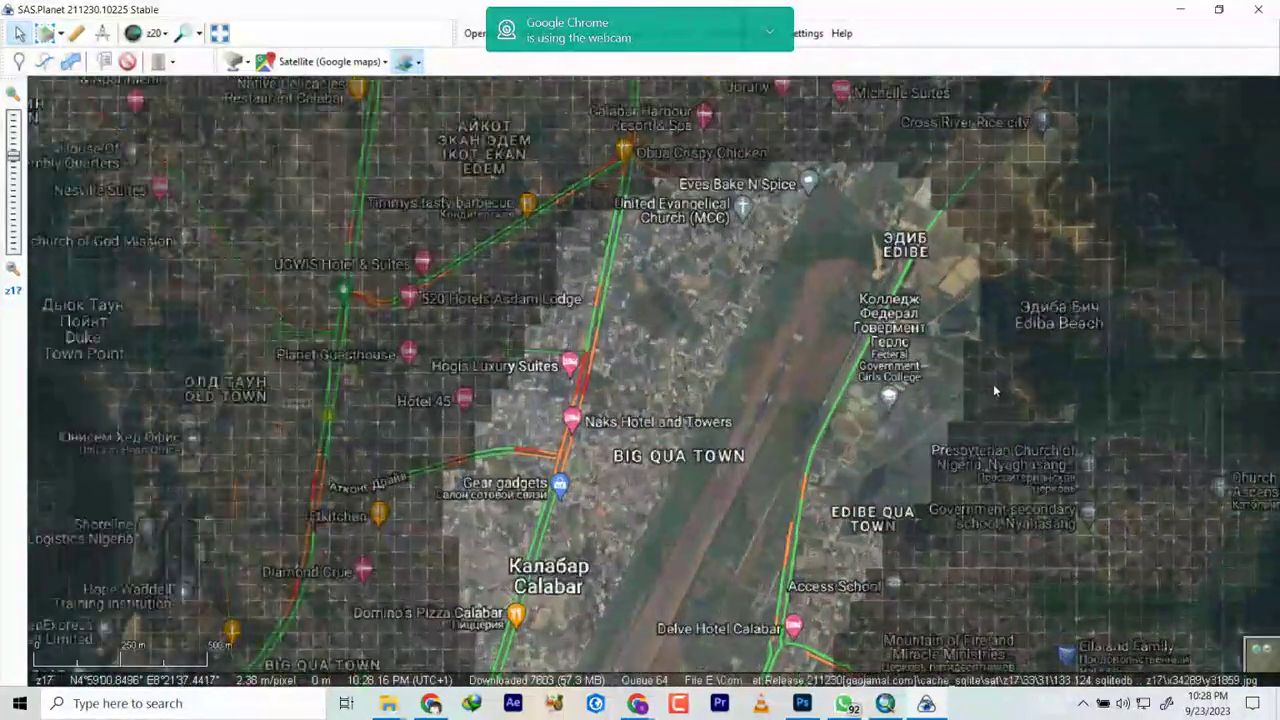
pyautogui.scroll(2, 920, 385)
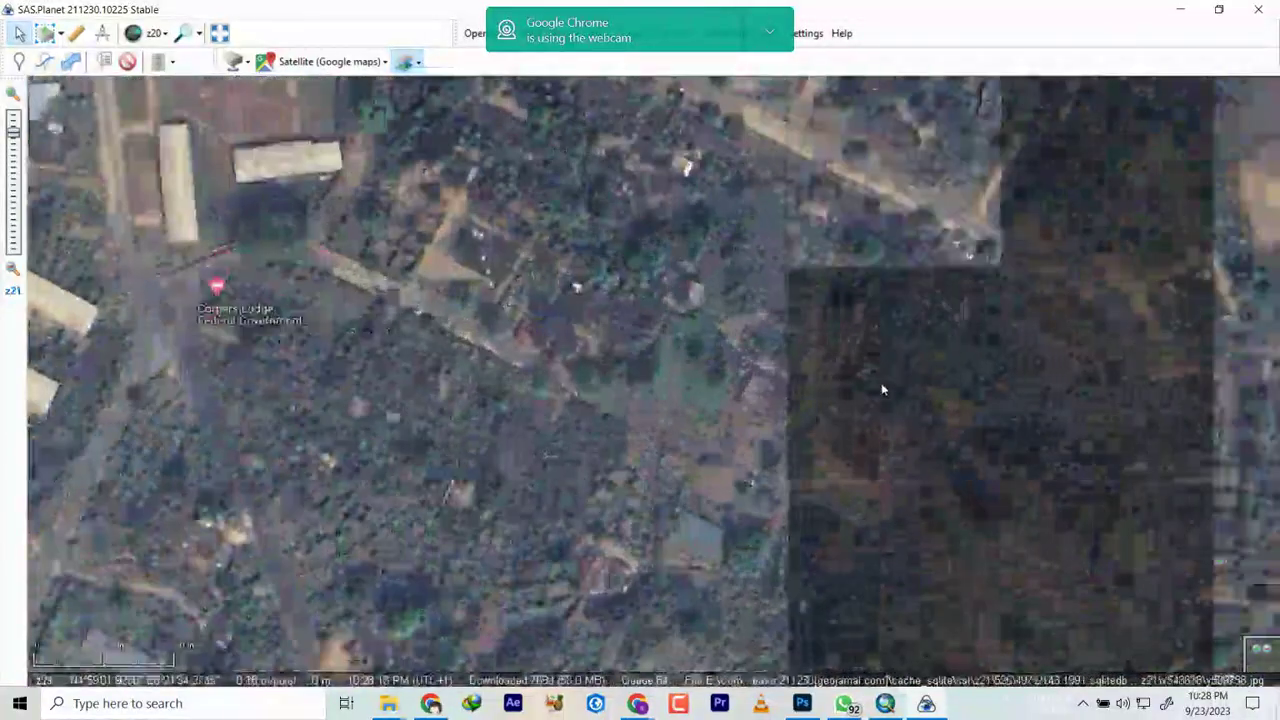
pyautogui.scroll(-2, 850, 373)
pyautogui.scroll(1, 941, 345)
pyautogui.scroll(-4, 915, 305)
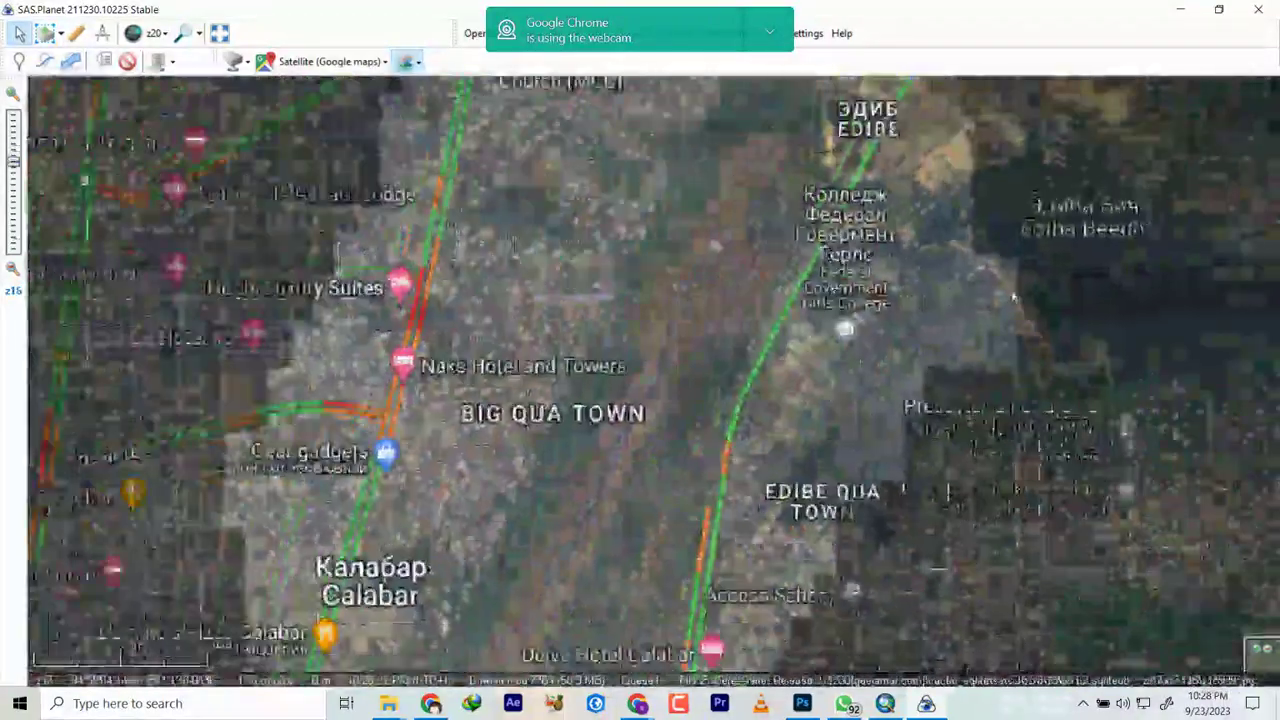
pyautogui.scroll(3, 881, 380)
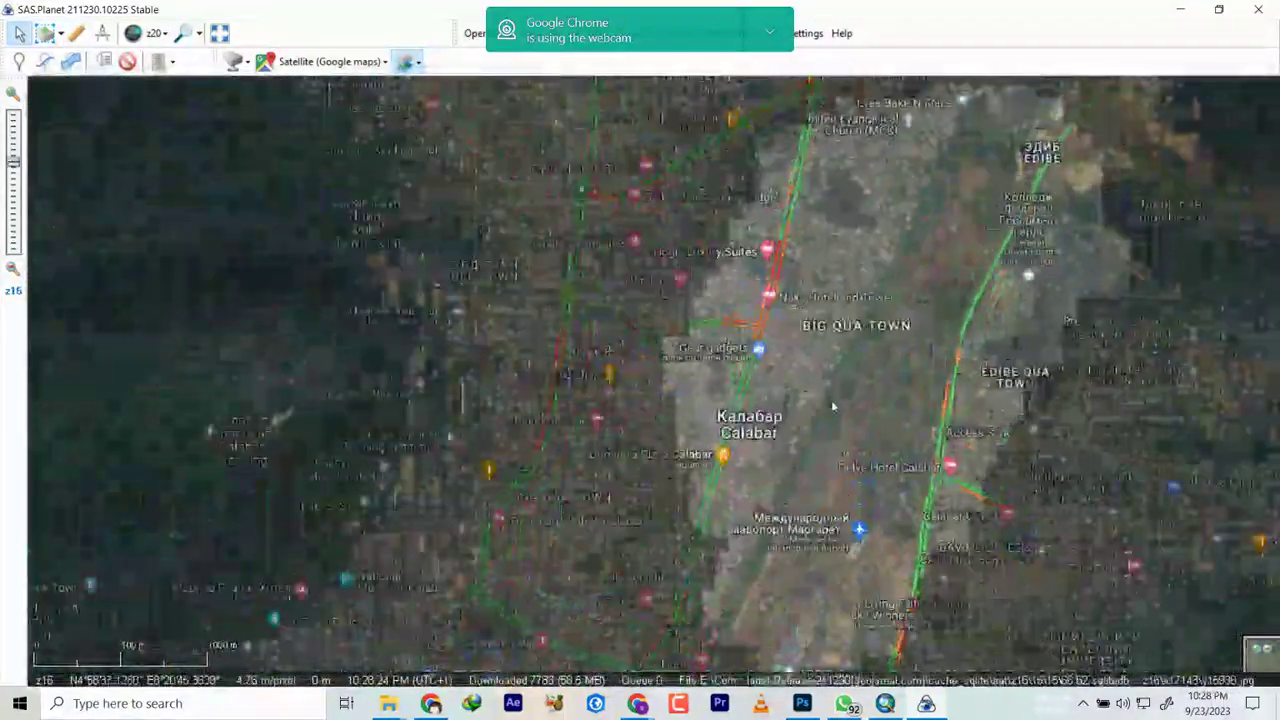
# Step: Examine the extent of the cached area around Calabar airport at z16, from Marian Hotels and ABC Transport up to Edibe
pyautogui.scroll(-3, 840, 400)
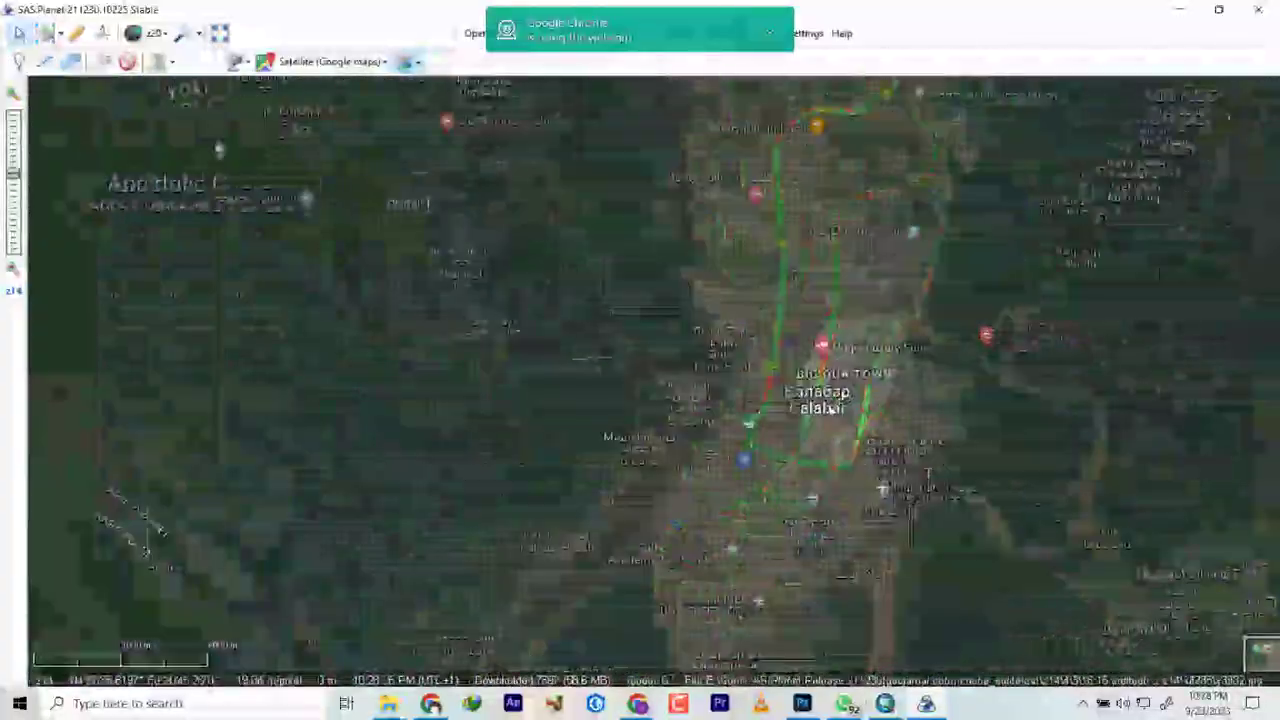
pyautogui.scroll(2, 850, 512)
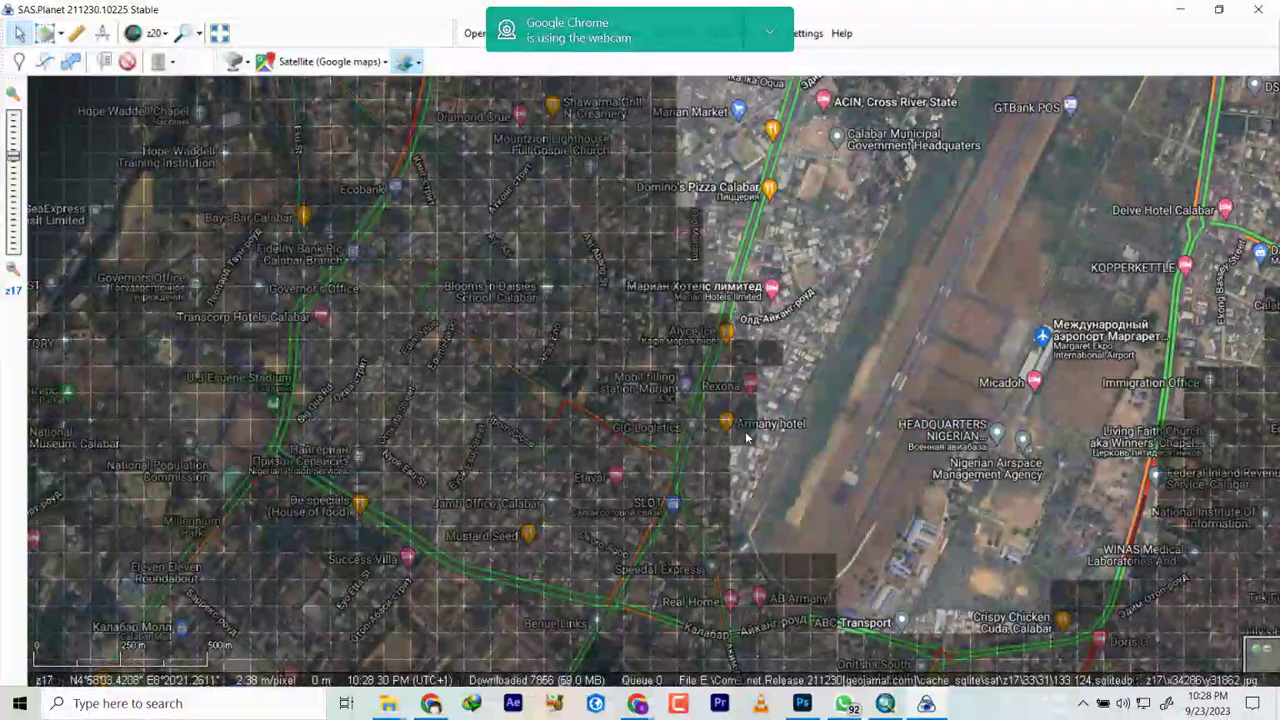
pyautogui.scroll(1, 603, 387)
pyautogui.scroll(-2, 580, 375)
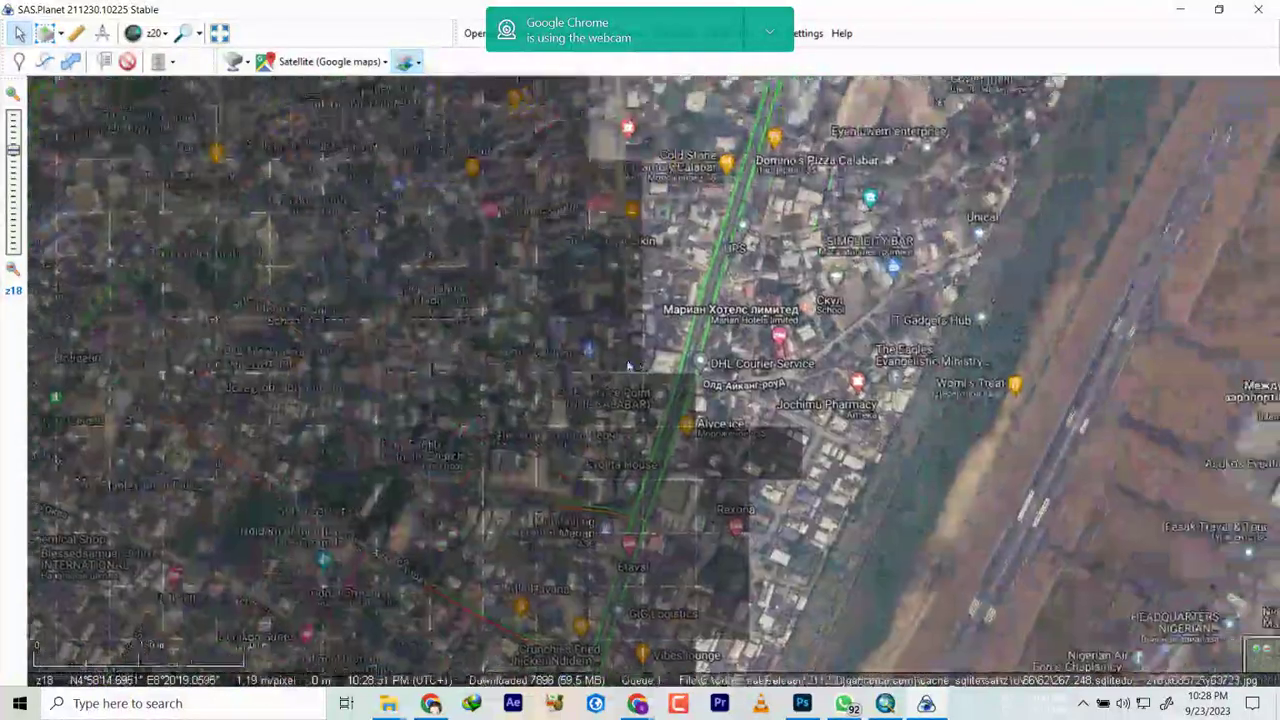
pyautogui.scroll(-1, 676, 236)
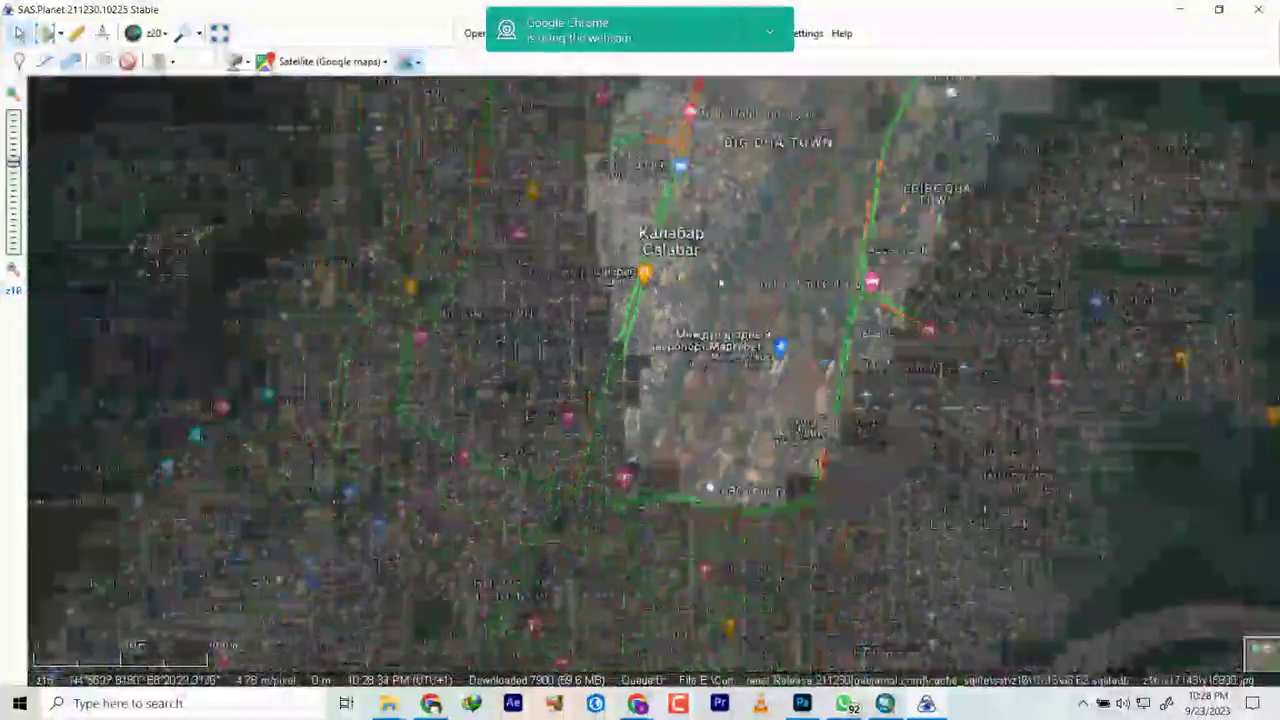
pyautogui.press('Up')
pyautogui.press('Up')
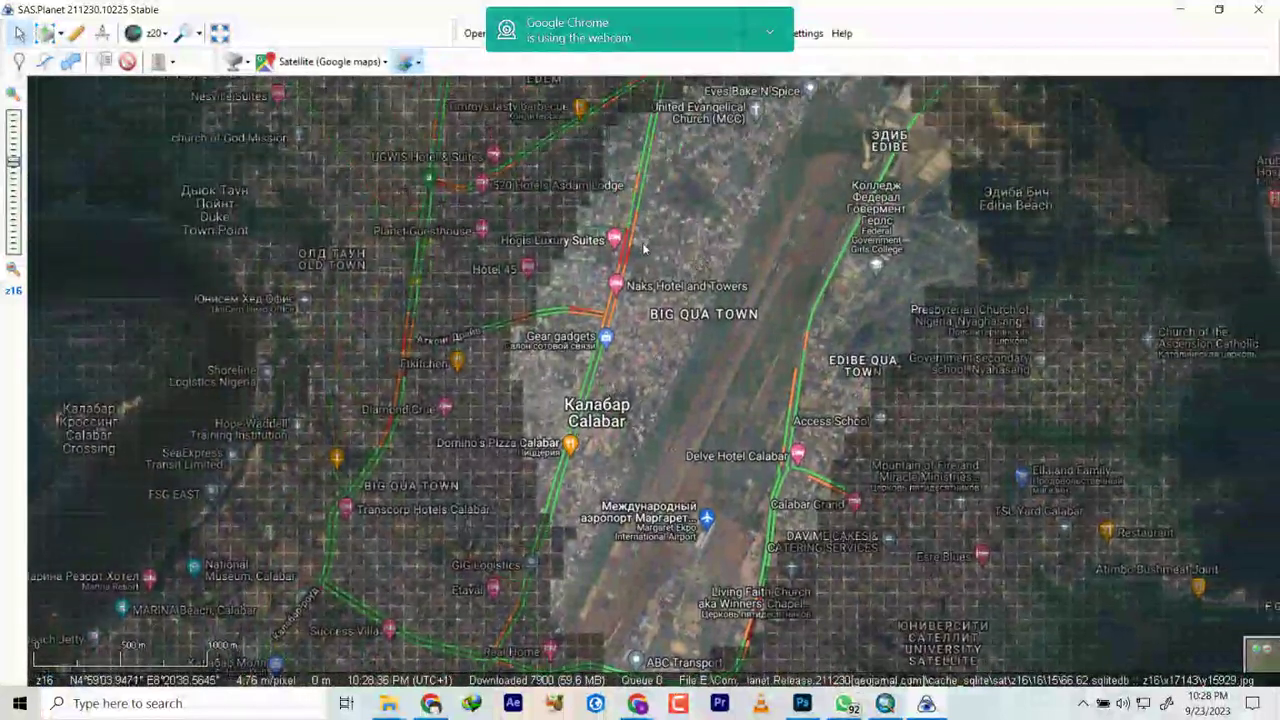
pyautogui.press('Up')
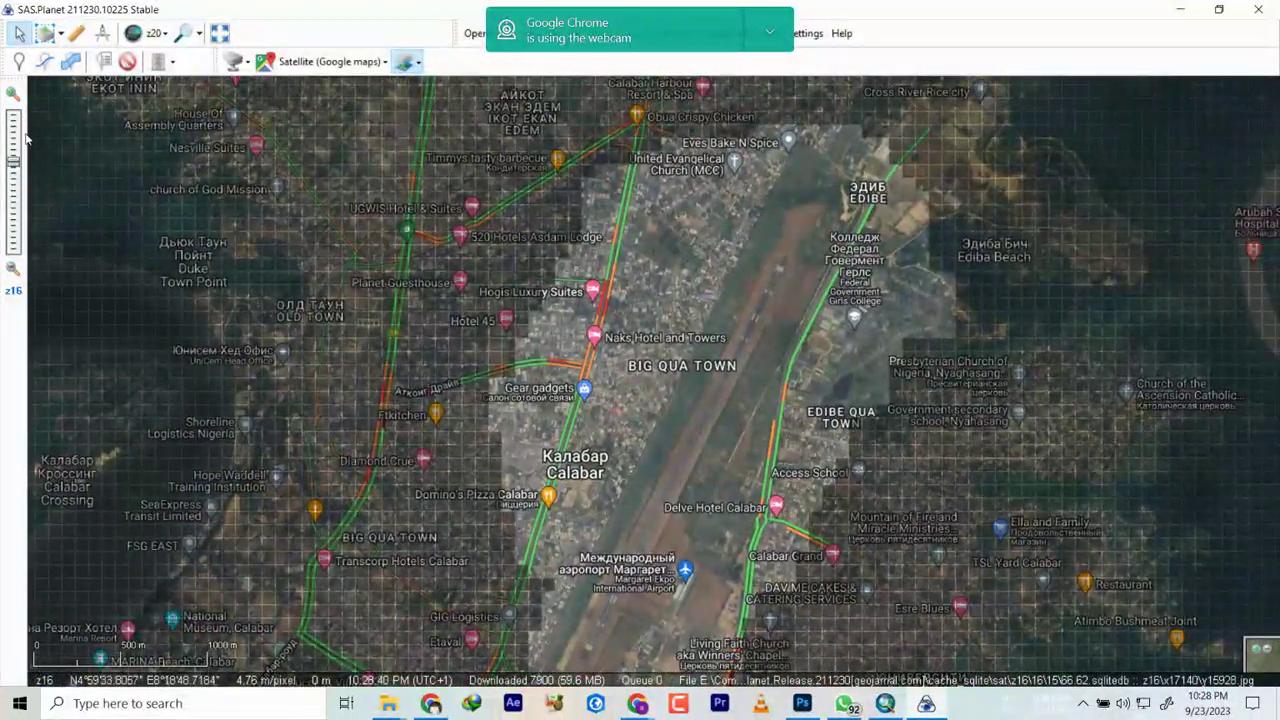
# Step: Start a polygonal selection at the runway's southern end and trace the cached area's western edge north past Hogis Luxury Suites
pyautogui.click(61, 36)
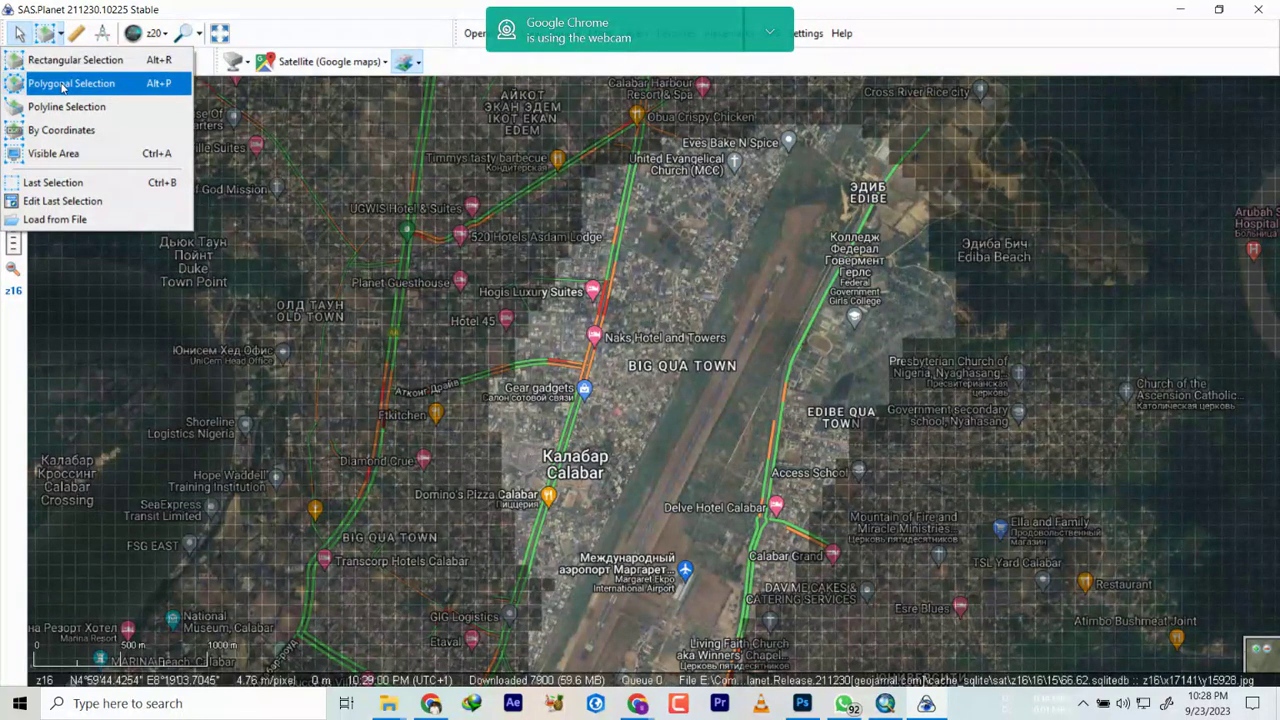
pyautogui.click(63, 88)
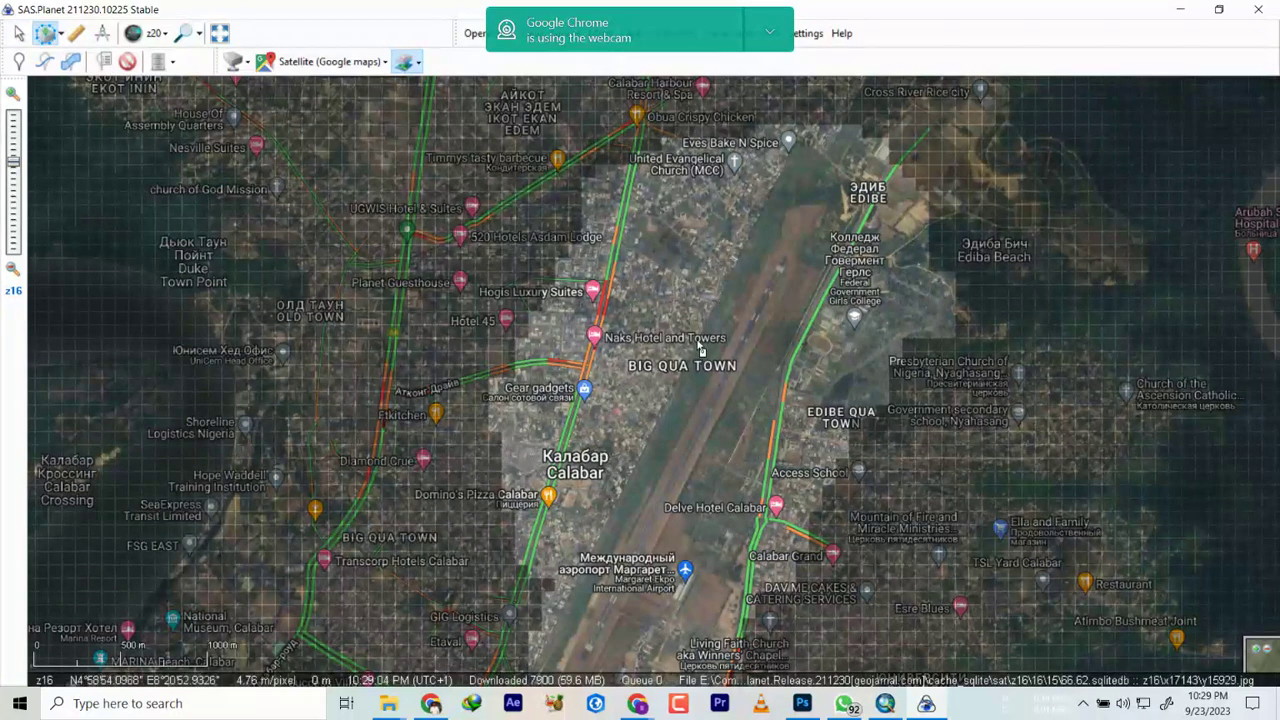
pyautogui.scroll(-1, 700, 355)
pyautogui.scroll(1, 696, 449)
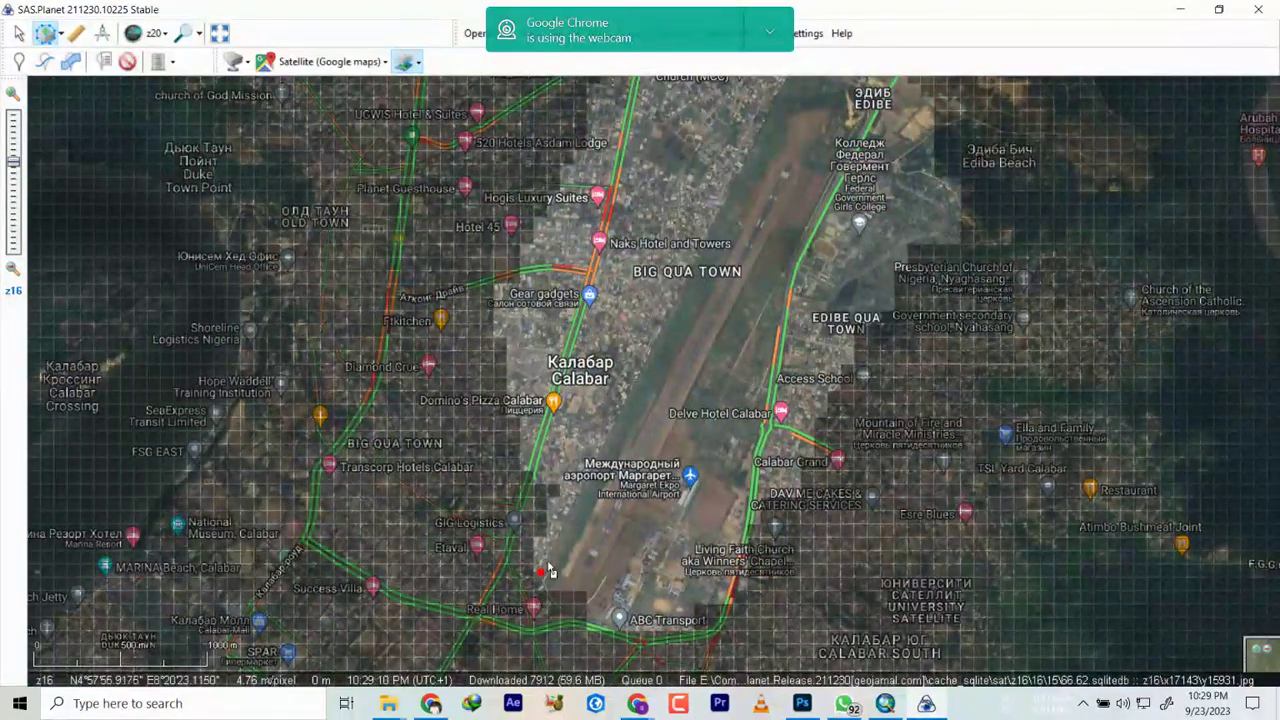
pyautogui.click(541, 447)
pyautogui.click(530, 379)
pyautogui.click(517, 317)
pyautogui.click(534, 241)
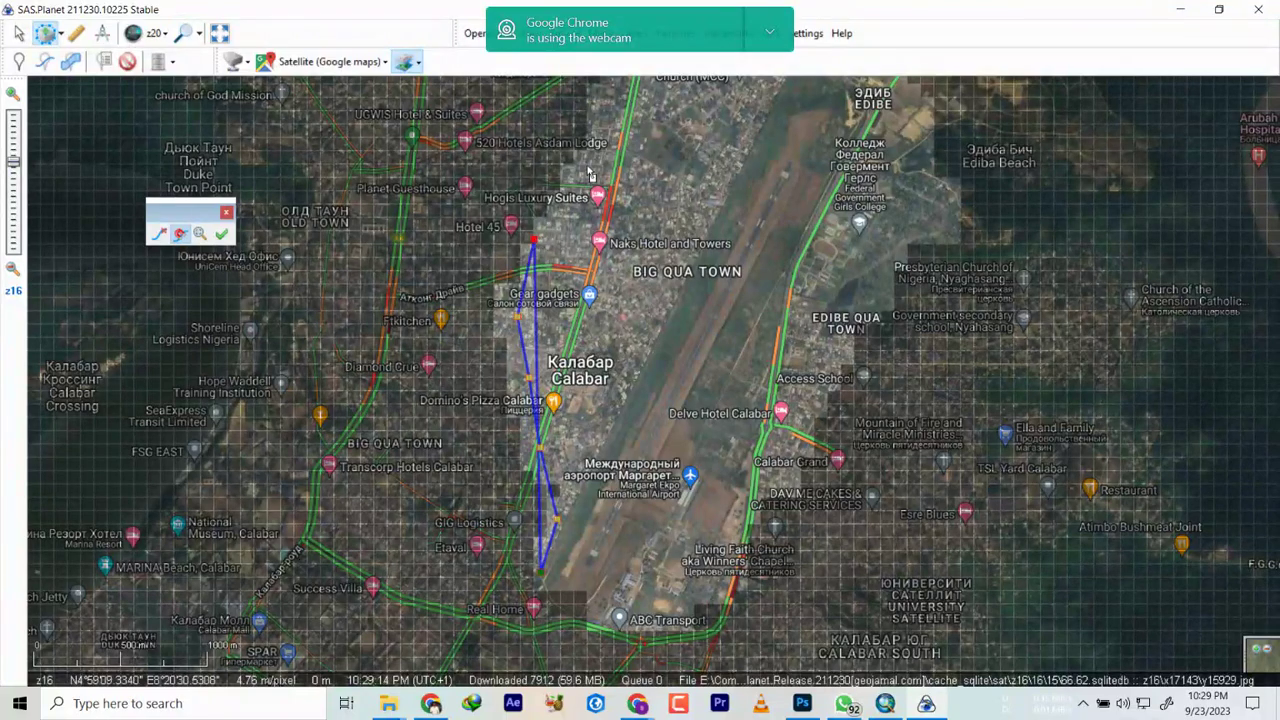
pyautogui.click(601, 104)
# Step: Extend the polygon at z17 along the cached area's northern edge, past Cross River State Water Board to the Pharmaceutical Company
pyautogui.scroll(-1, 666, 266)
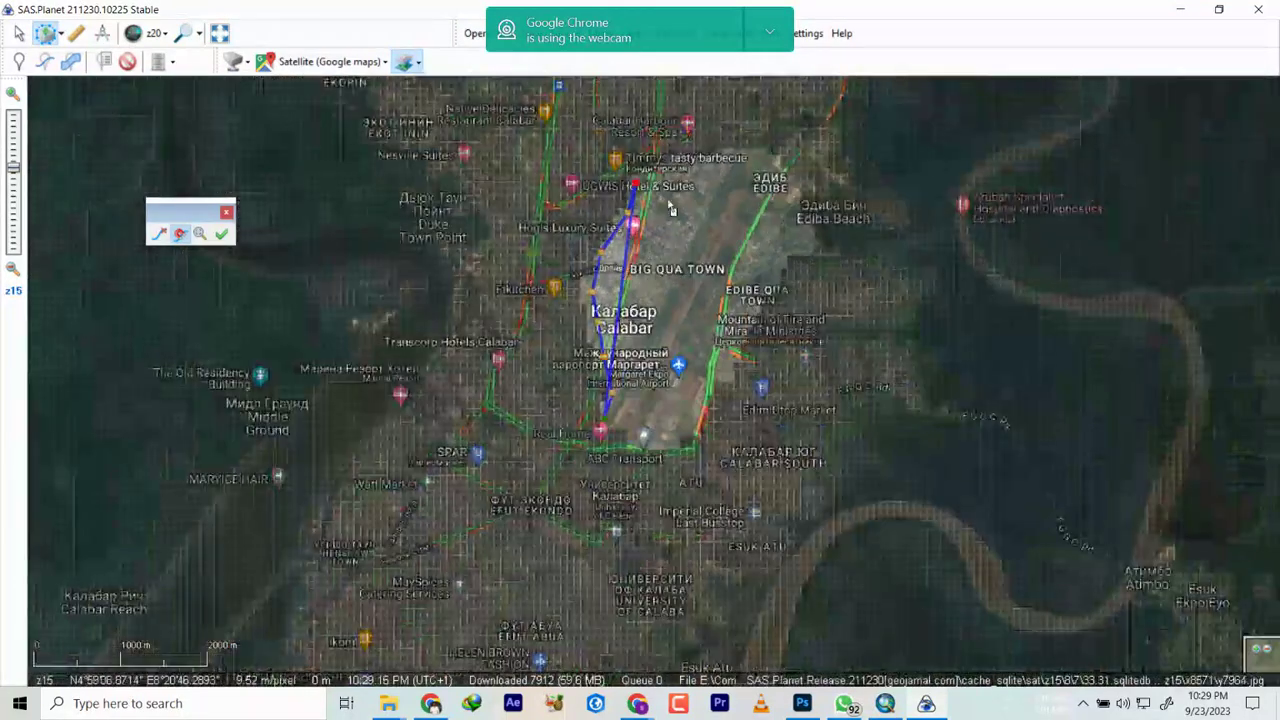
pyautogui.scroll(2, 672, 152)
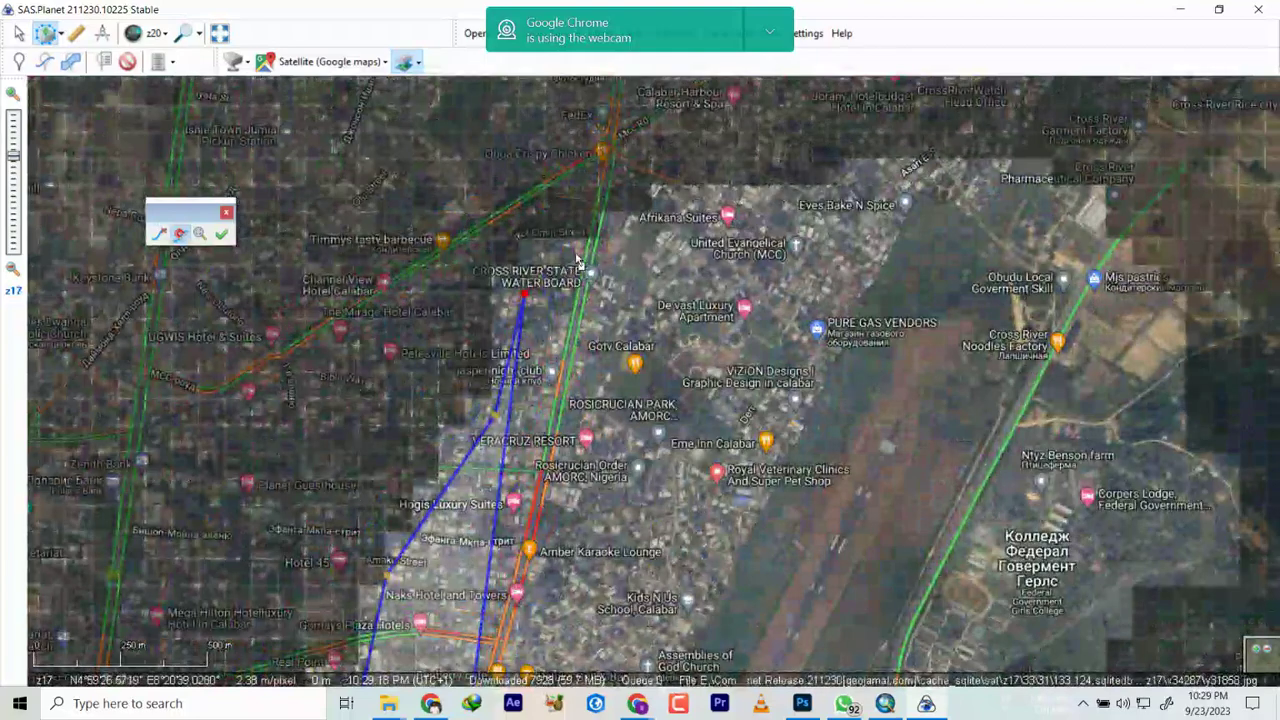
pyautogui.click(577, 258)
pyautogui.click(682, 197)
pyautogui.click(776, 193)
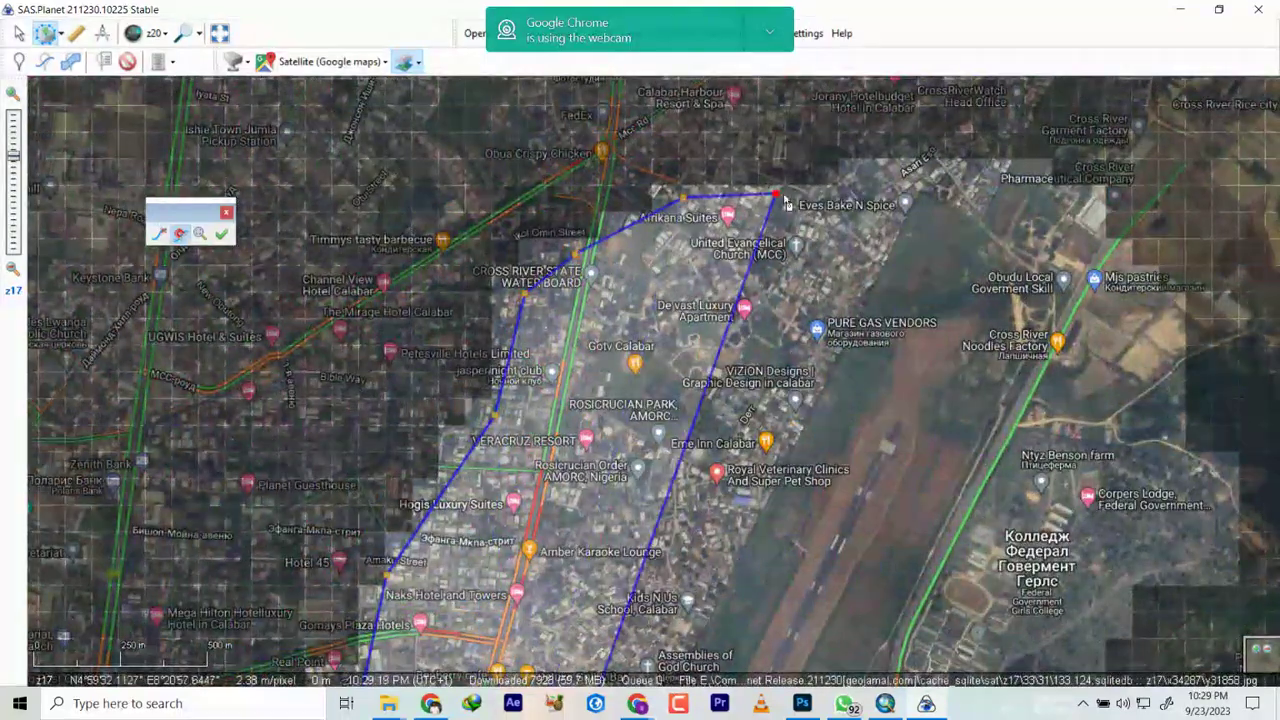
pyautogui.click(864, 182)
pyautogui.click(936, 177)
pyautogui.click(1004, 177)
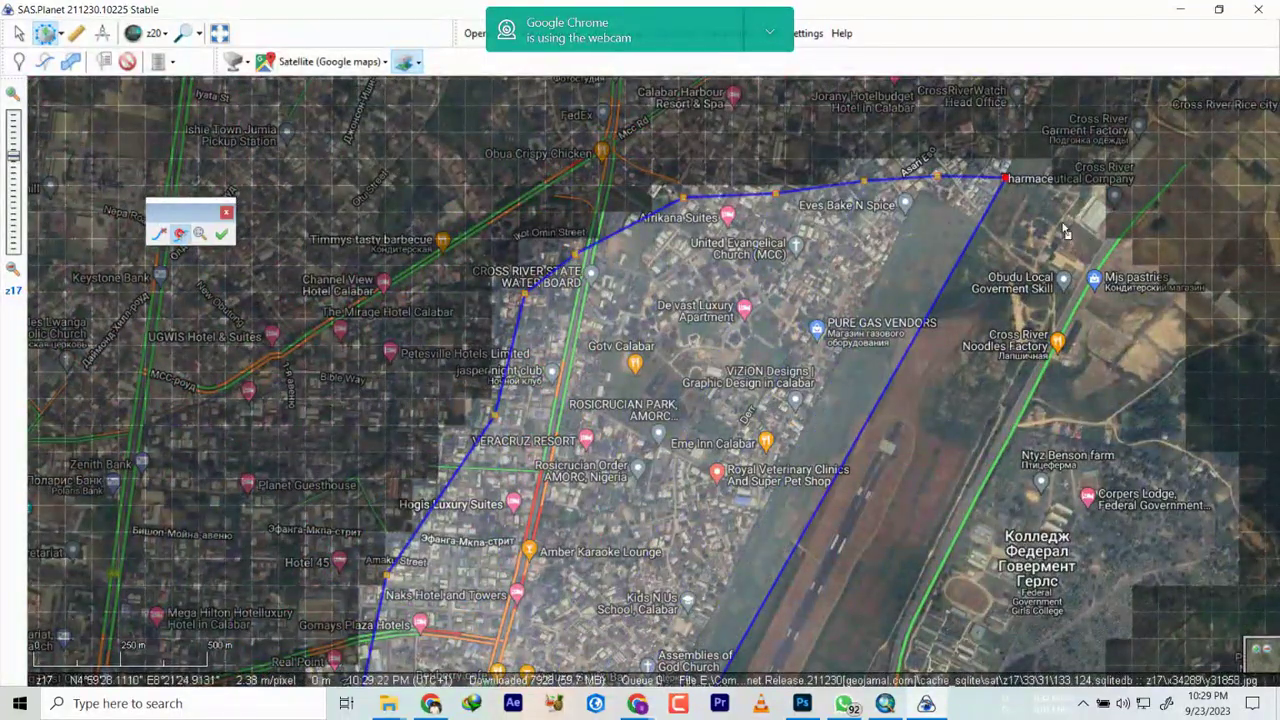
# Step: Trace the polygon down the cached area's eastern edge, past Mjs Pastries and Corpers Lodge to the DSS office
pyautogui.click(1062, 219)
pyautogui.click(1136, 302)
pyautogui.click(1159, 411)
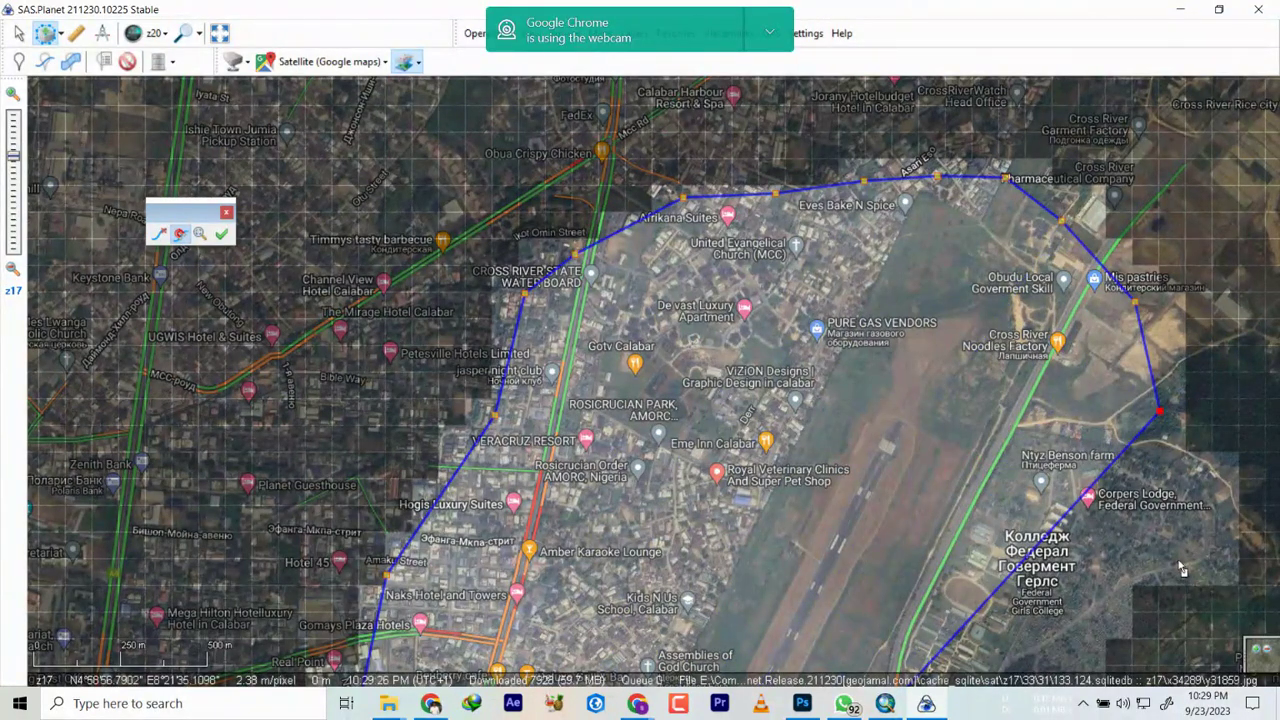
pyautogui.scroll(-2, 918, 354)
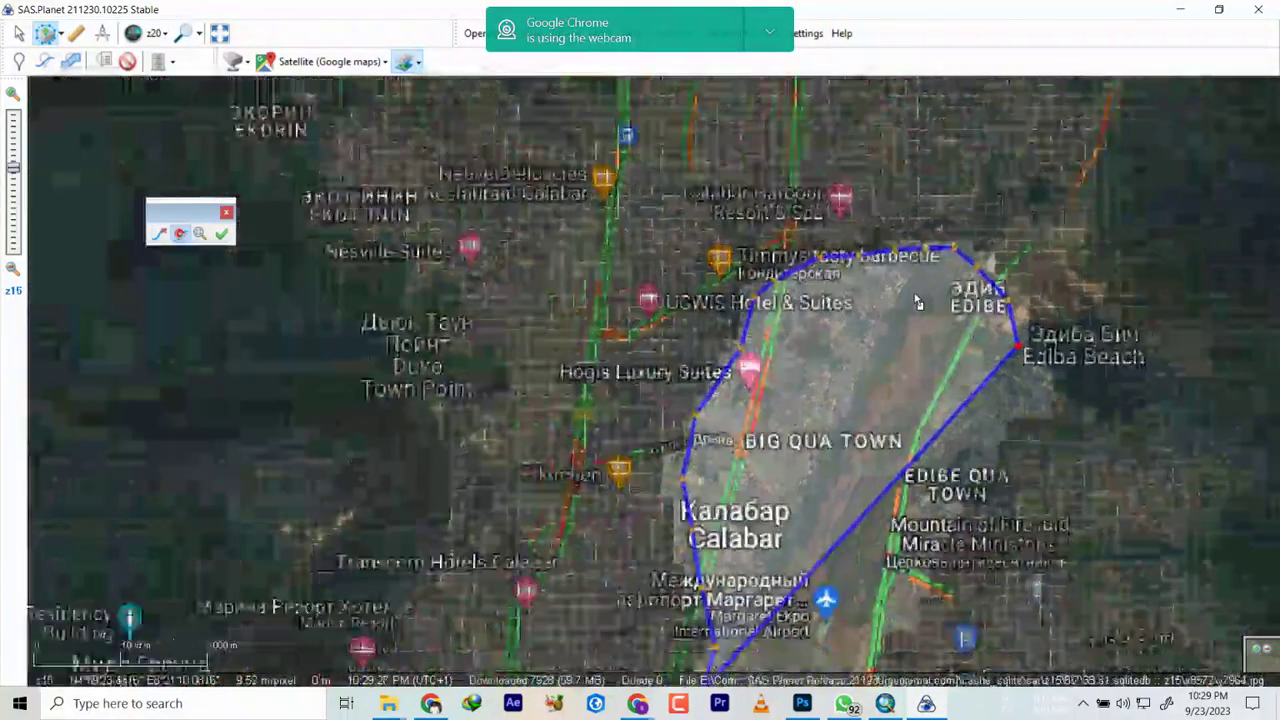
pyautogui.scroll(2, 980, 367)
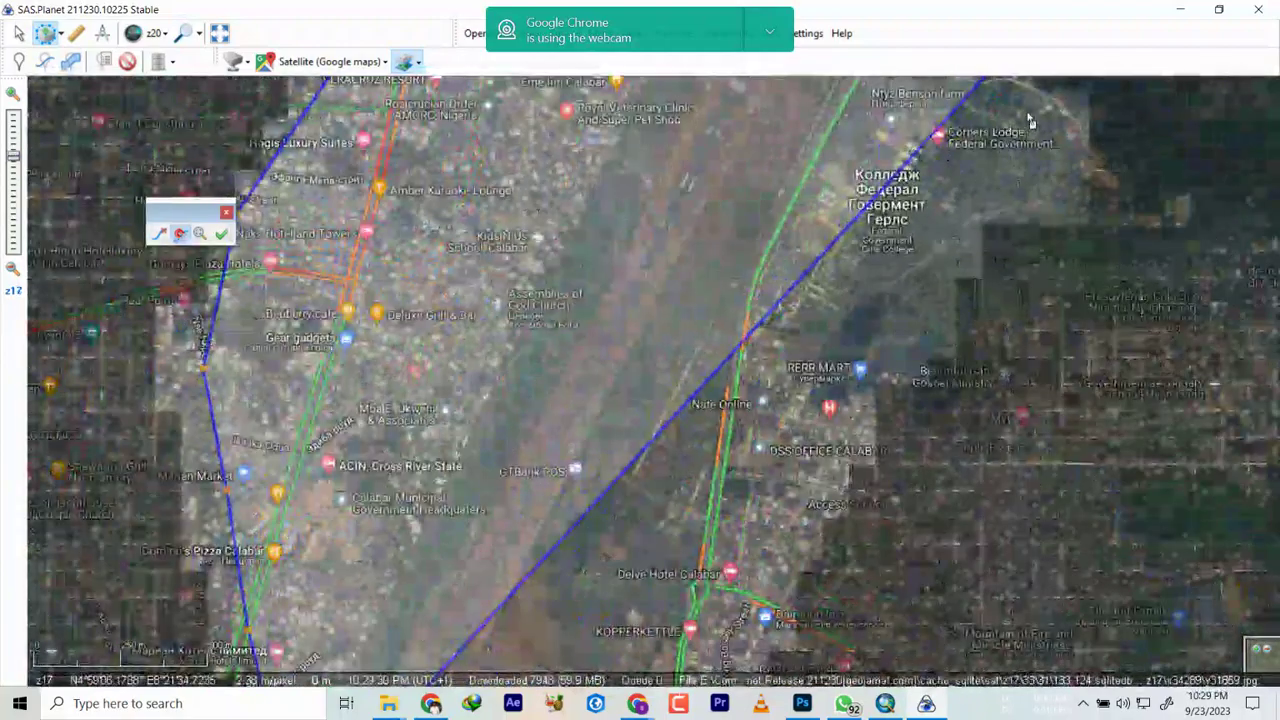
pyautogui.click(923, 276)
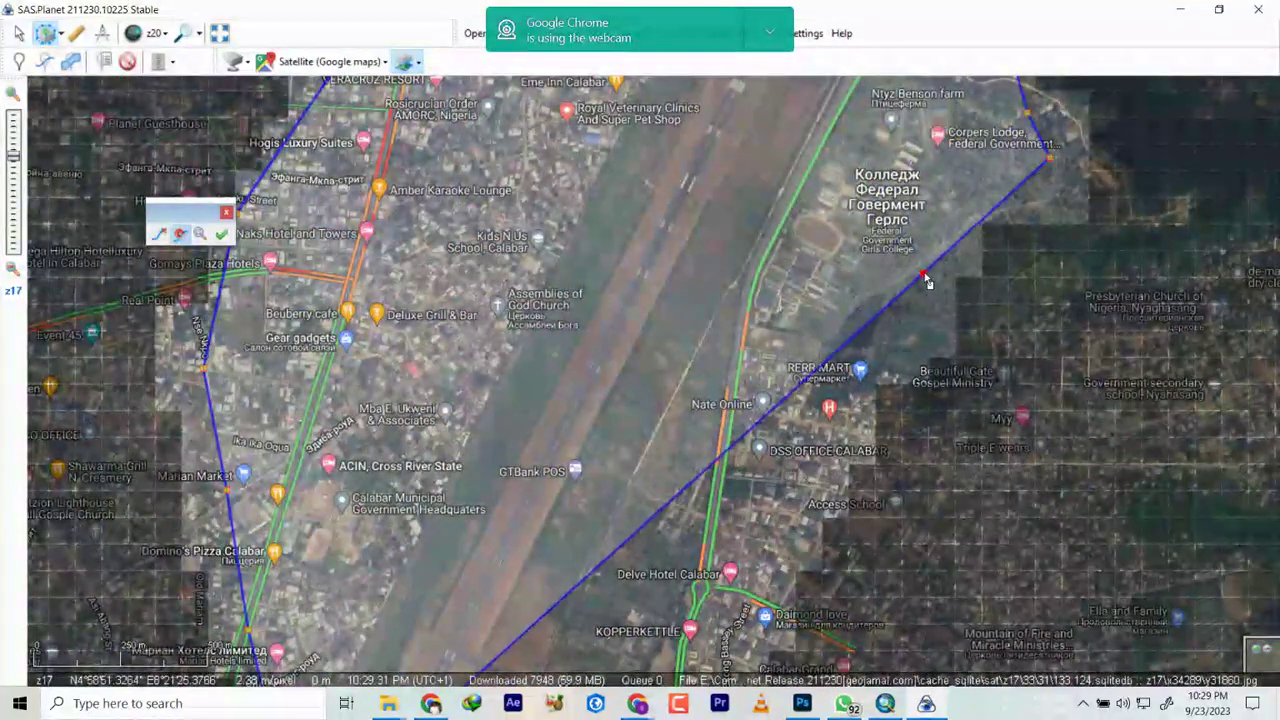
pyautogui.click(848, 439)
# Step: Continue the polygon south past Delve Hotel and Living Faith Church, closing the southern edge near ABC Transport
pyautogui.scroll(-2, 797, 560)
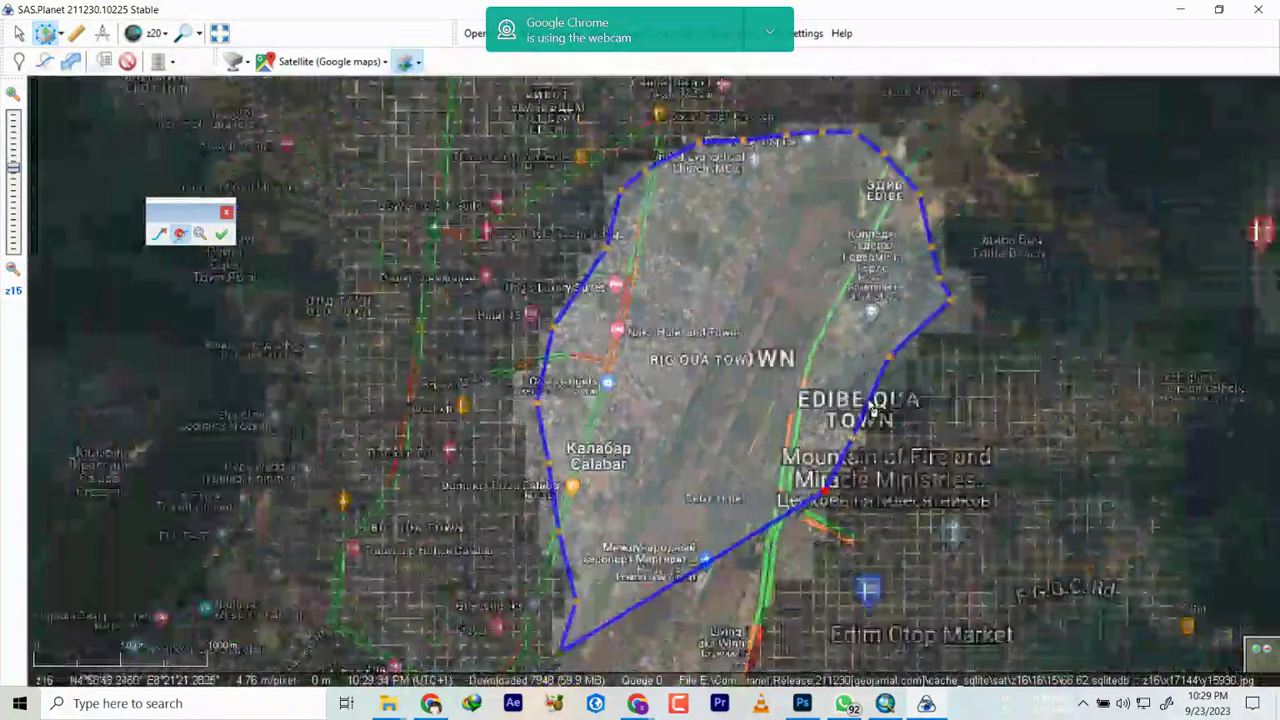
pyautogui.scroll(1, 826, 470)
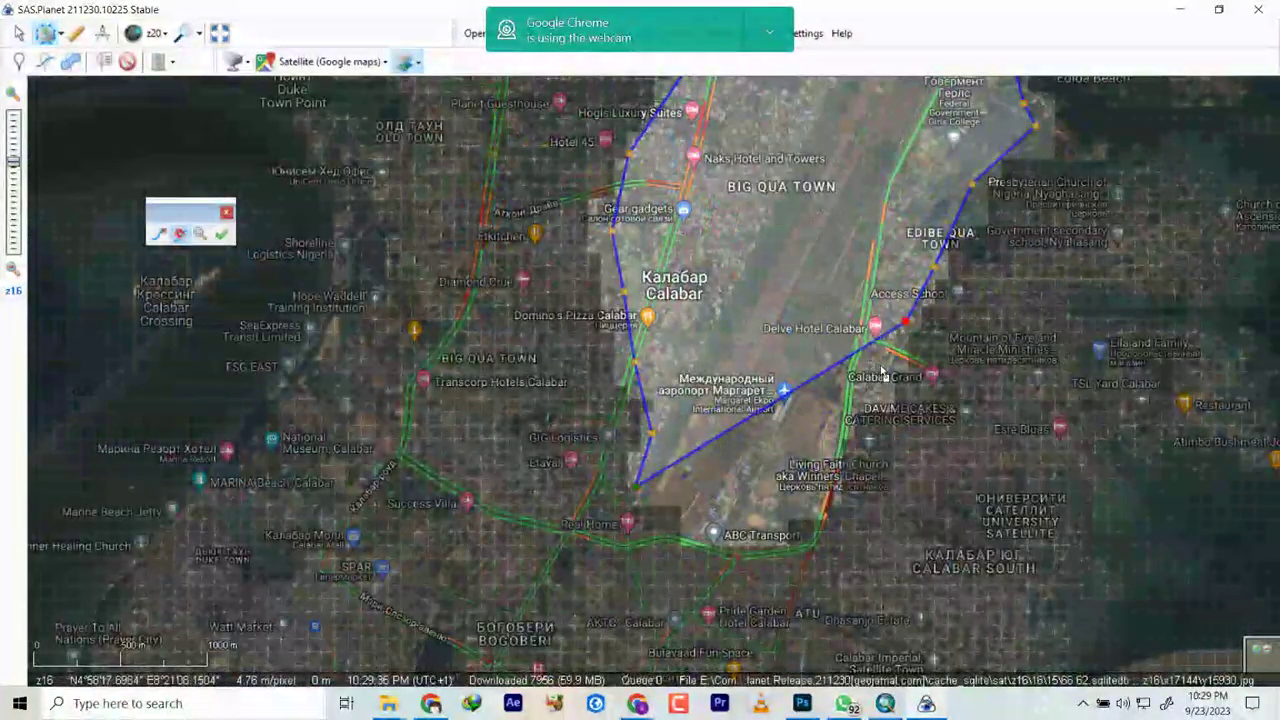
pyautogui.click(816, 507)
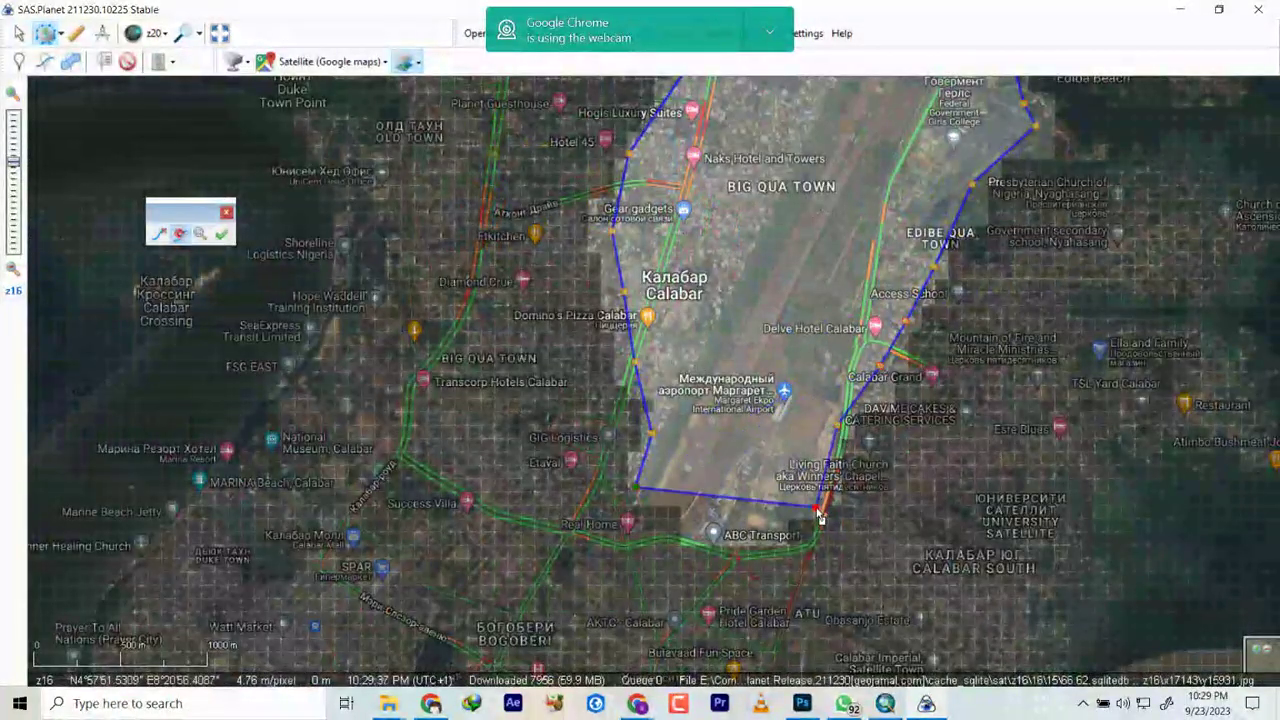
pyautogui.click(756, 518)
pyautogui.click(724, 521)
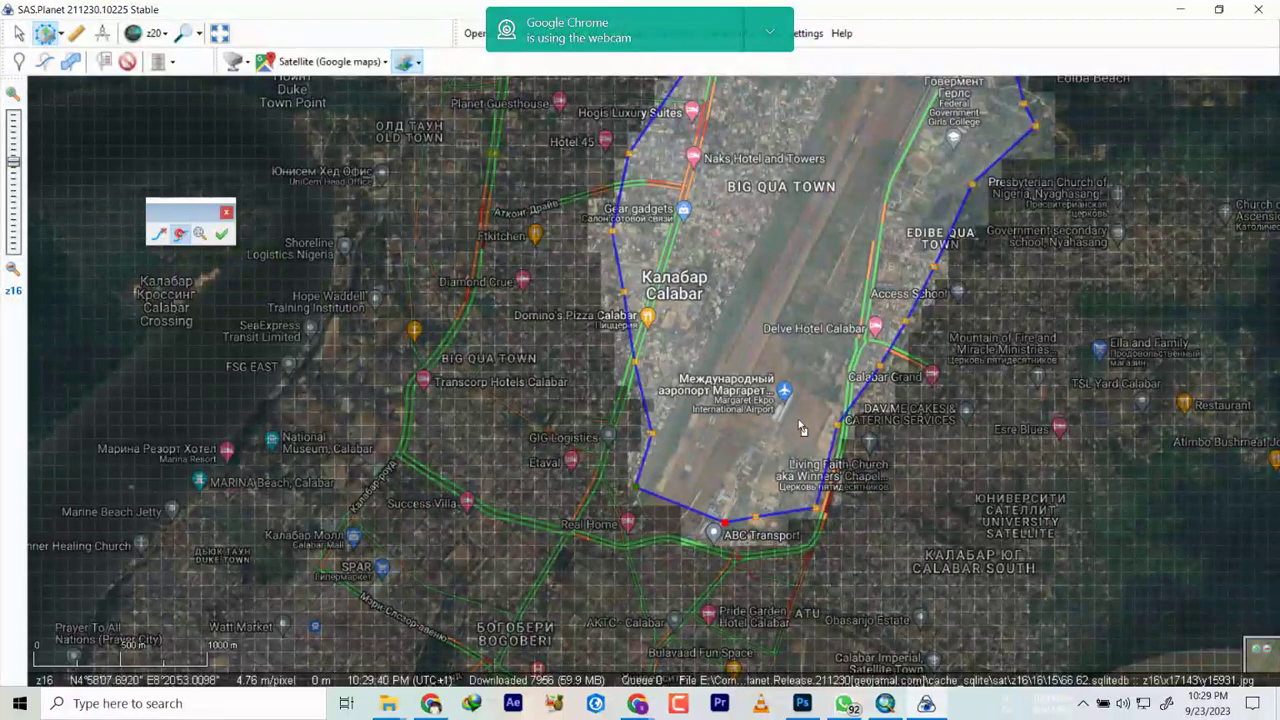
# Step: Confirm the polygon around the Calabar airport area and dismiss the Selection Manager without starting a download
pyautogui.scroll(-1, 816, 443)
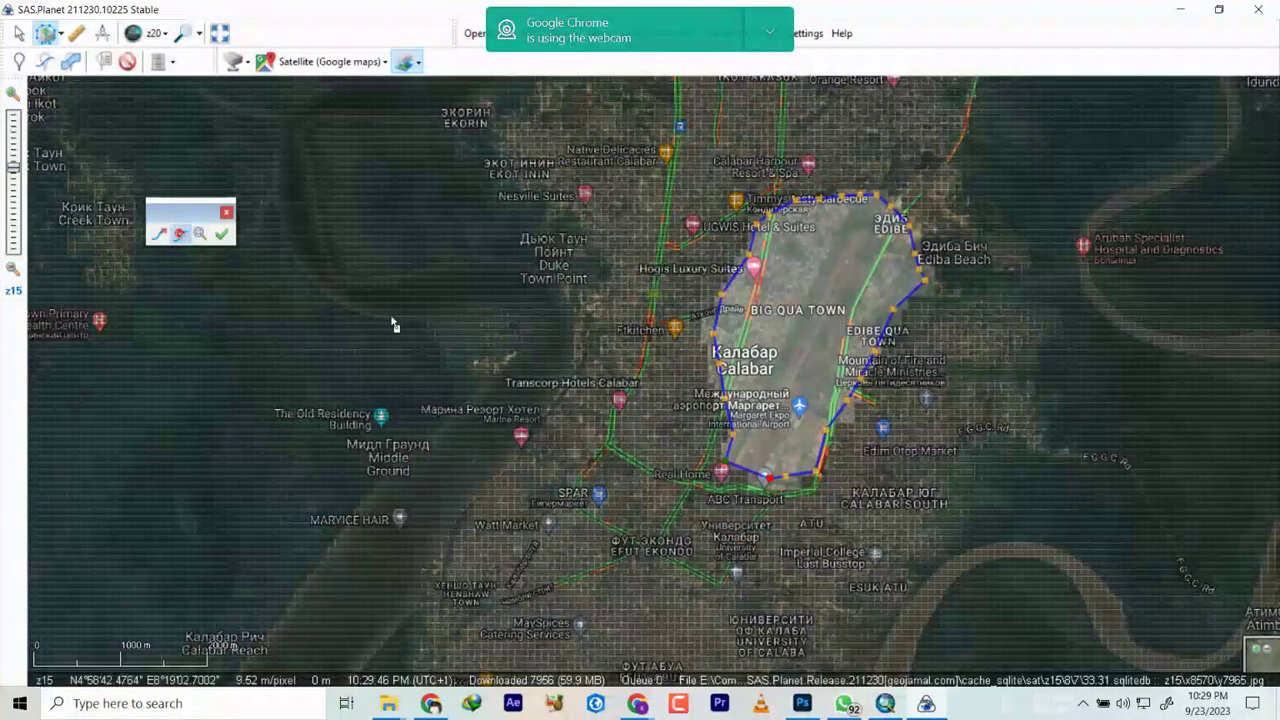
pyautogui.click(221, 235)
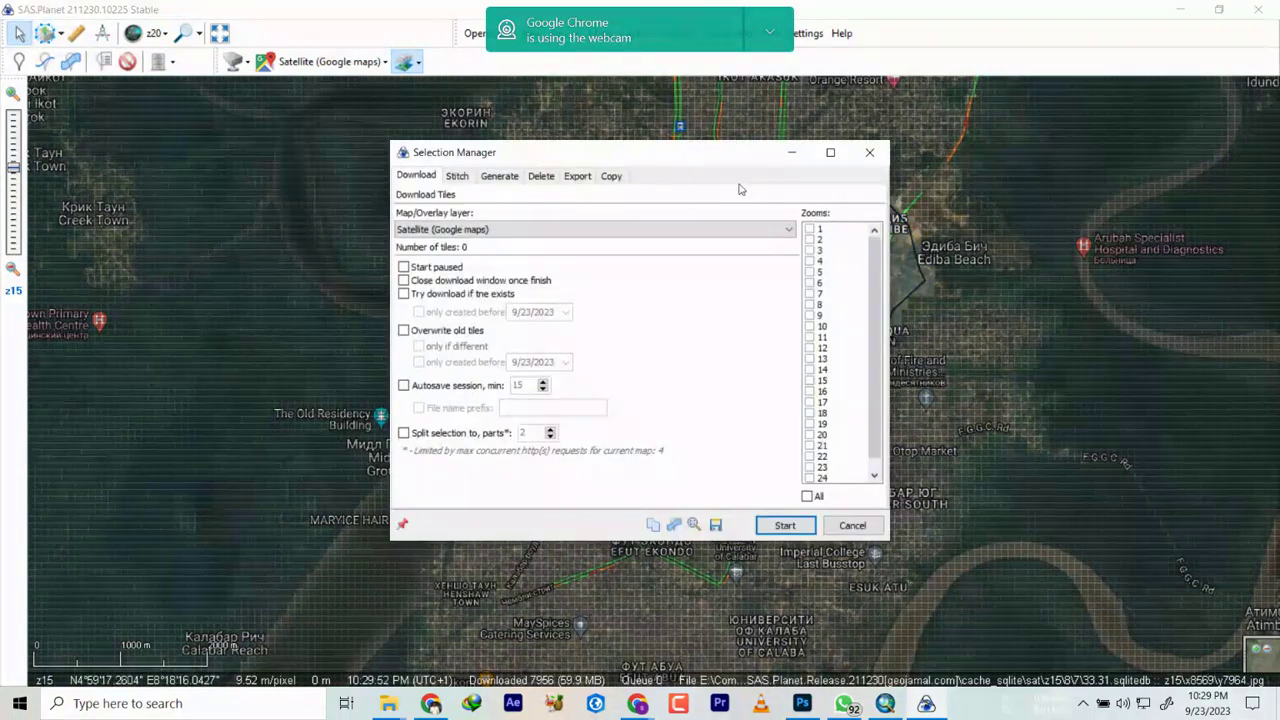
pyautogui.click(867, 155)
# Step: Load detailed tiles around Eyo Ita House and Etaval, just outside the selection's southwestern edge
pyautogui.scroll(2, 853, 390)
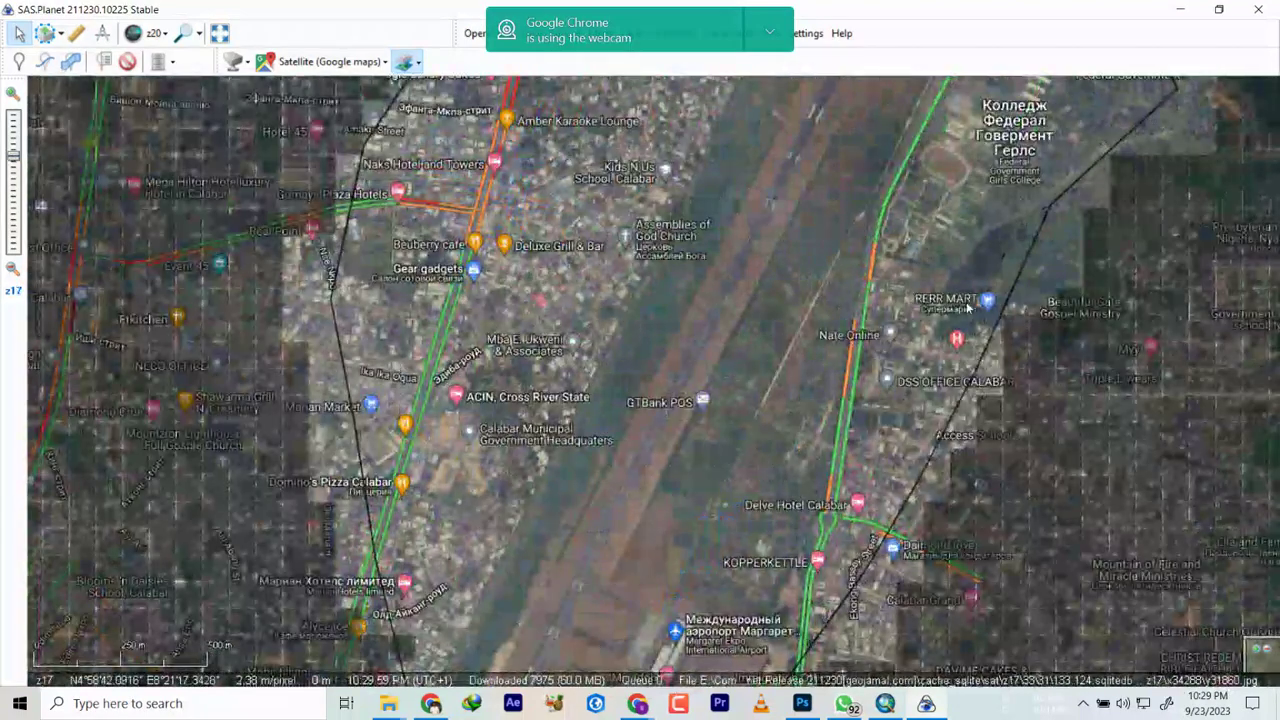
pyautogui.scroll(-1, 967, 308)
pyautogui.moveTo(967, 308); pyautogui.dragTo(827, 618)
pyautogui.scroll(1, 902, 254)
pyautogui.press('Down')
pyautogui.press('Left')
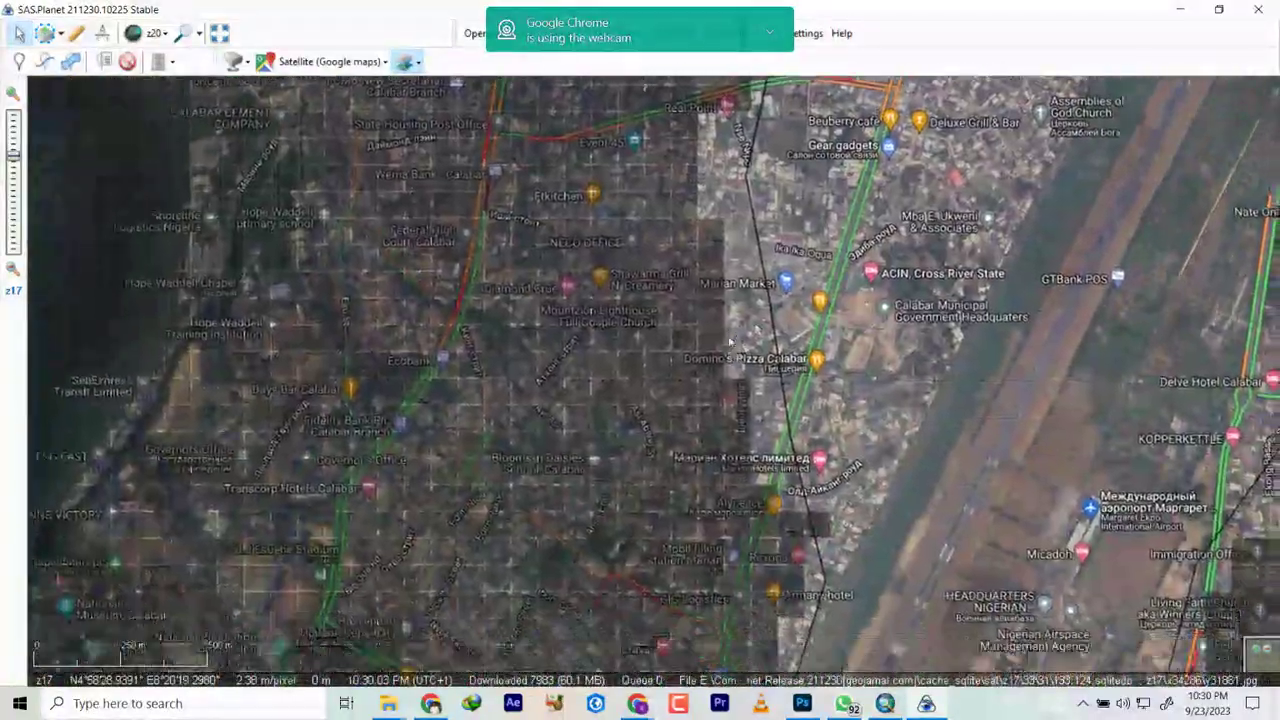
pyautogui.scroll(1, 808, 430)
pyautogui.scroll(1, 740, 330)
pyautogui.scroll(-1, 735, 317)
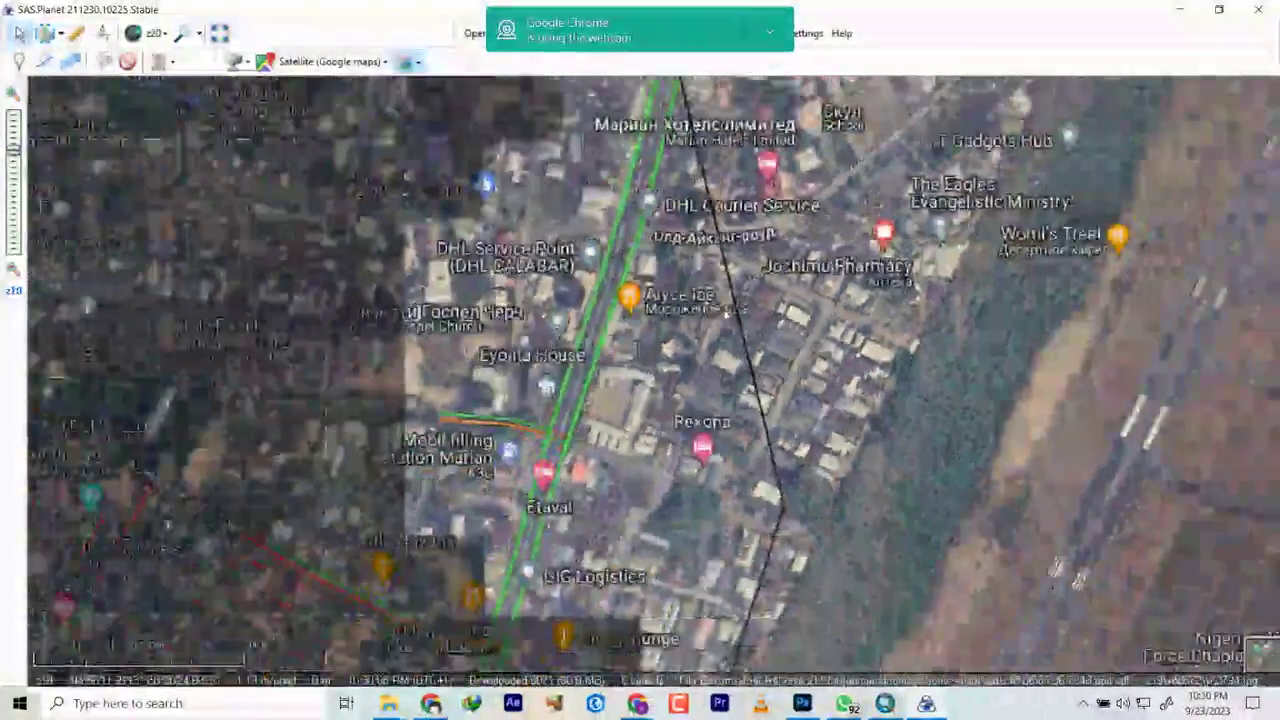
# Step: Load z20 tiles west of Ndidem Usang Iso Road, from the Etaval area north to Itakpo Street
pyautogui.press('Left')
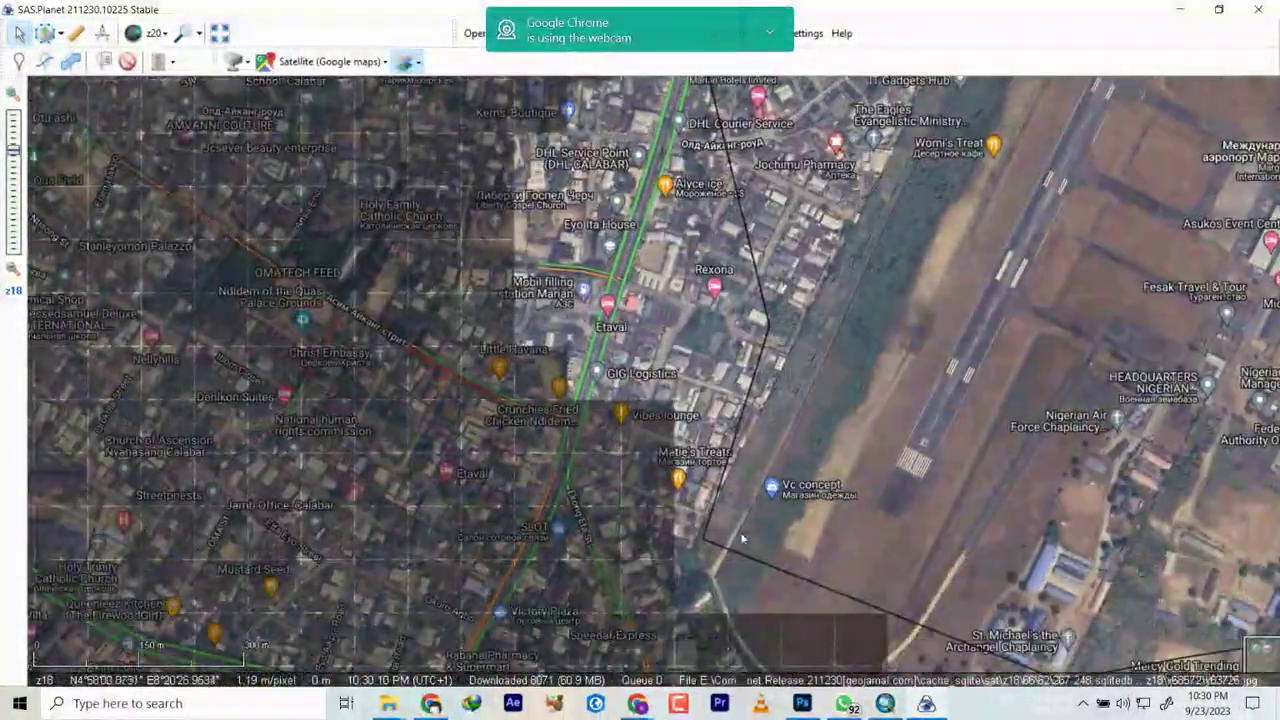
pyautogui.scroll(2, 760, 640)
pyautogui.press('Left')
pyautogui.press('Left')
pyautogui.press('Left')
pyautogui.press('Left')
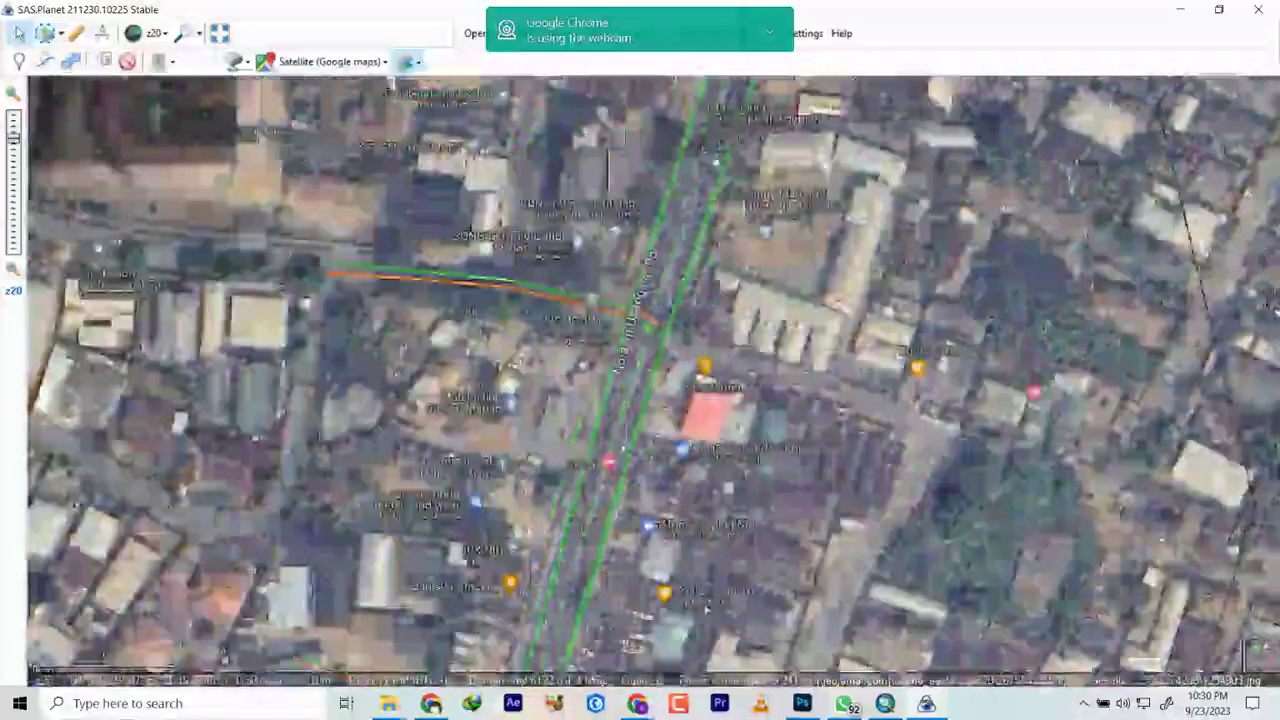
pyautogui.press('Up')
pyautogui.press('Up')
pyautogui.press('Up')
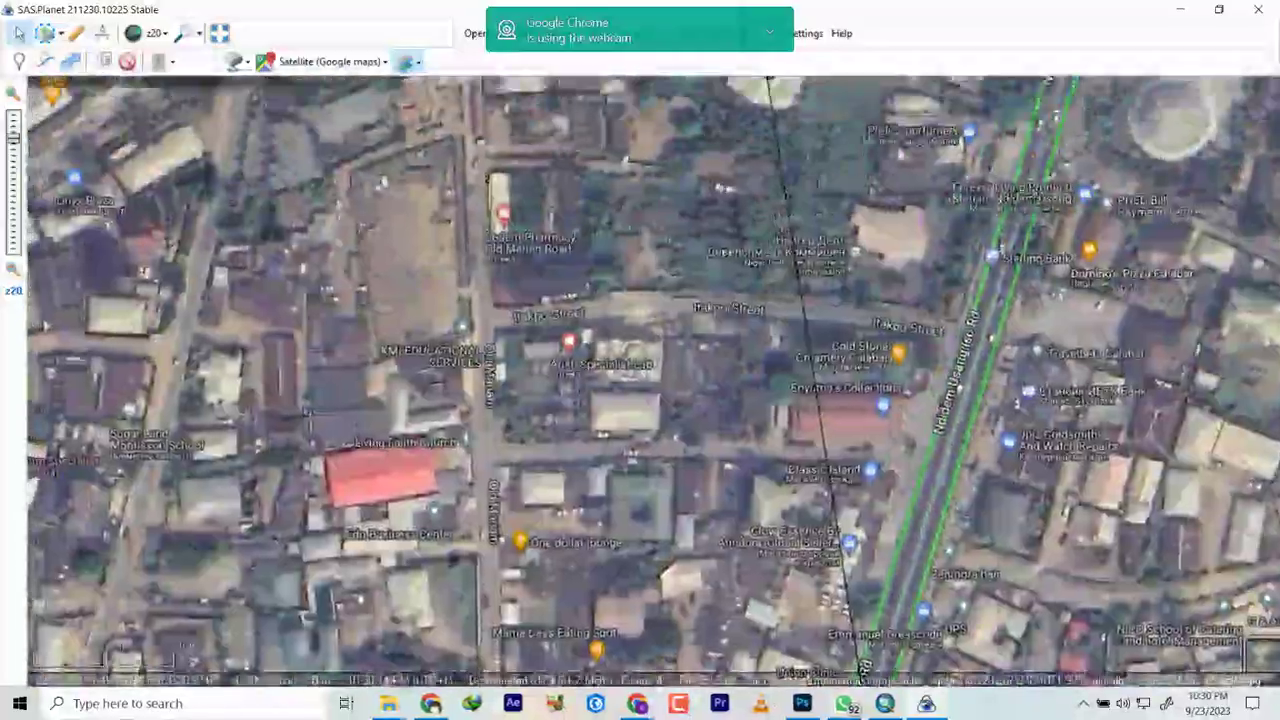
# Step: Load z20 tiles farther north, west of Marian Market, up to Atekong Drive
pyautogui.press('Up')
pyautogui.press('Up')
pyautogui.press('Up')
pyautogui.press('Left')
pyautogui.press('Left')
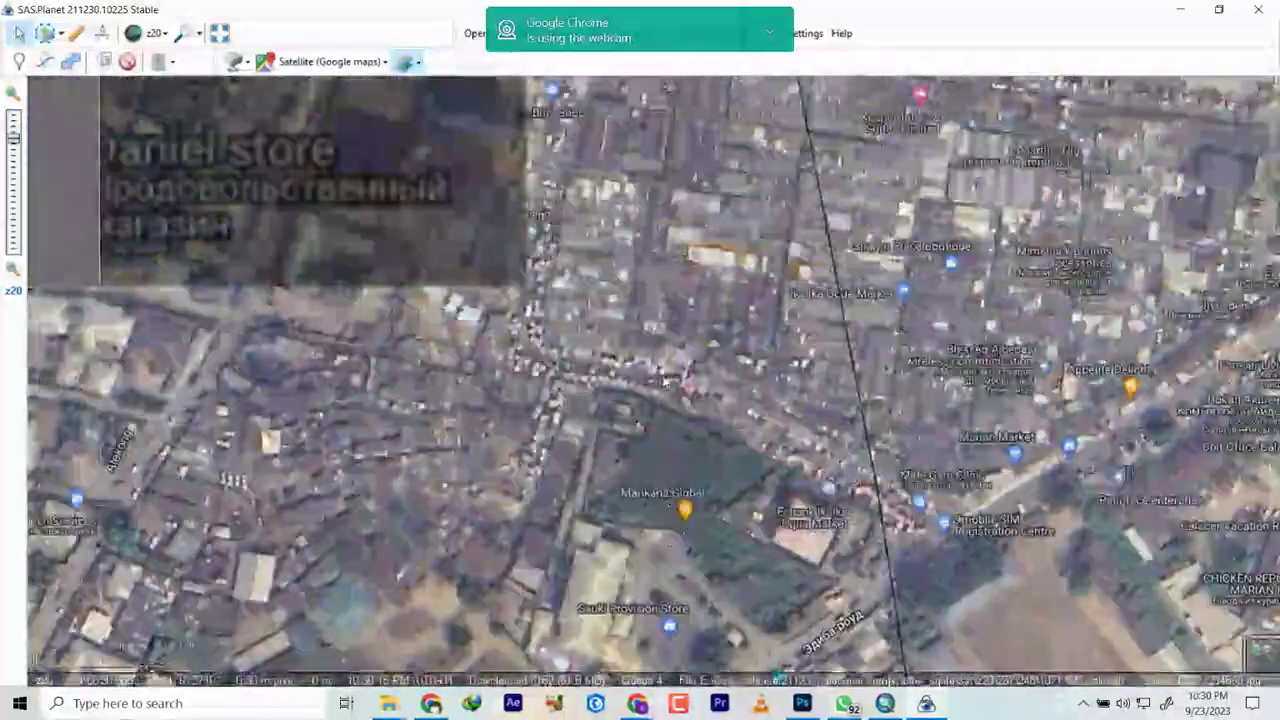
pyautogui.press('Up')
pyautogui.press('Up')
pyautogui.press('Up')
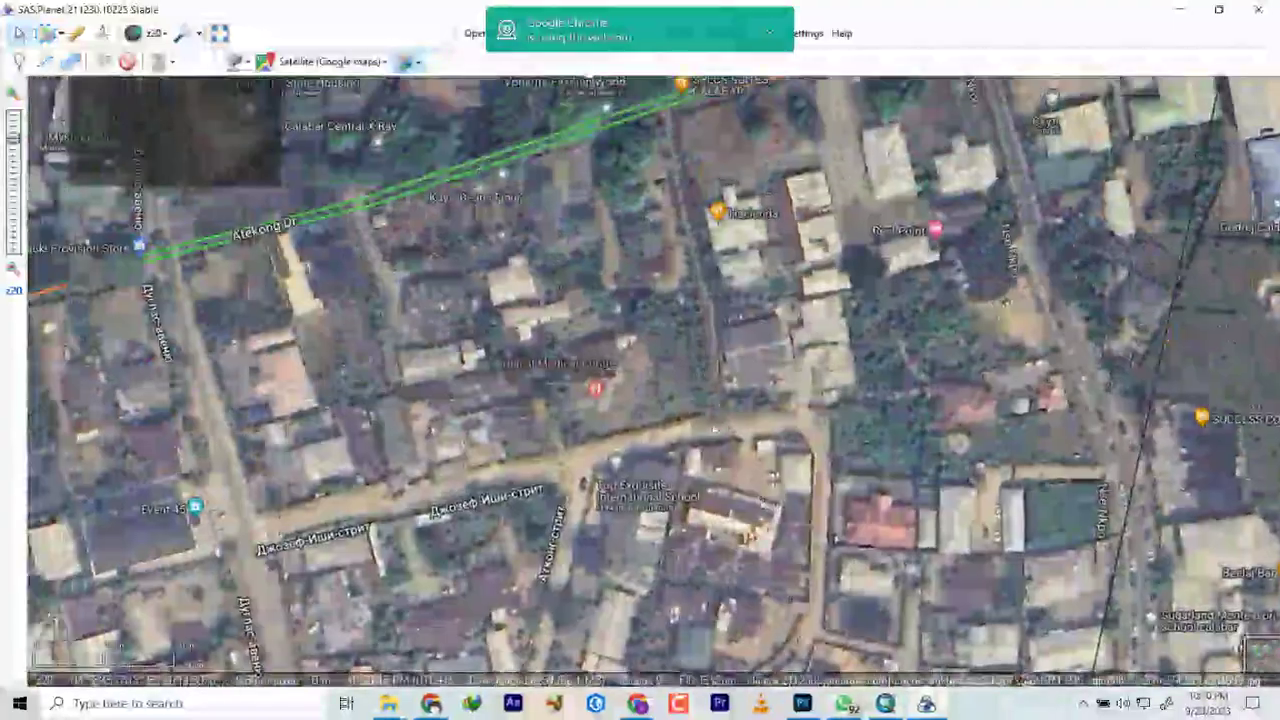
# Step: Check the widened cached coverage at z16 and reopen the last selection polygon for editing
pyautogui.scroll(-1, 699, 300)
pyautogui.scroll(-3, 699, 300)
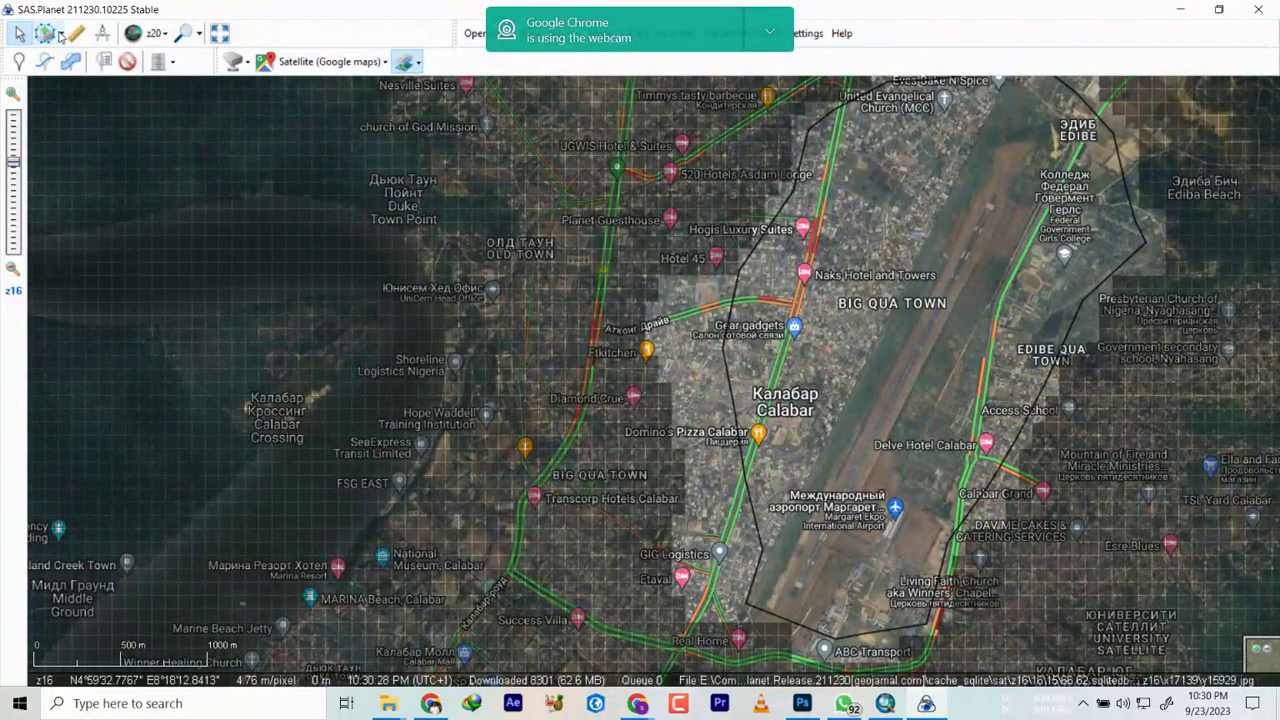
pyautogui.click(60, 36)
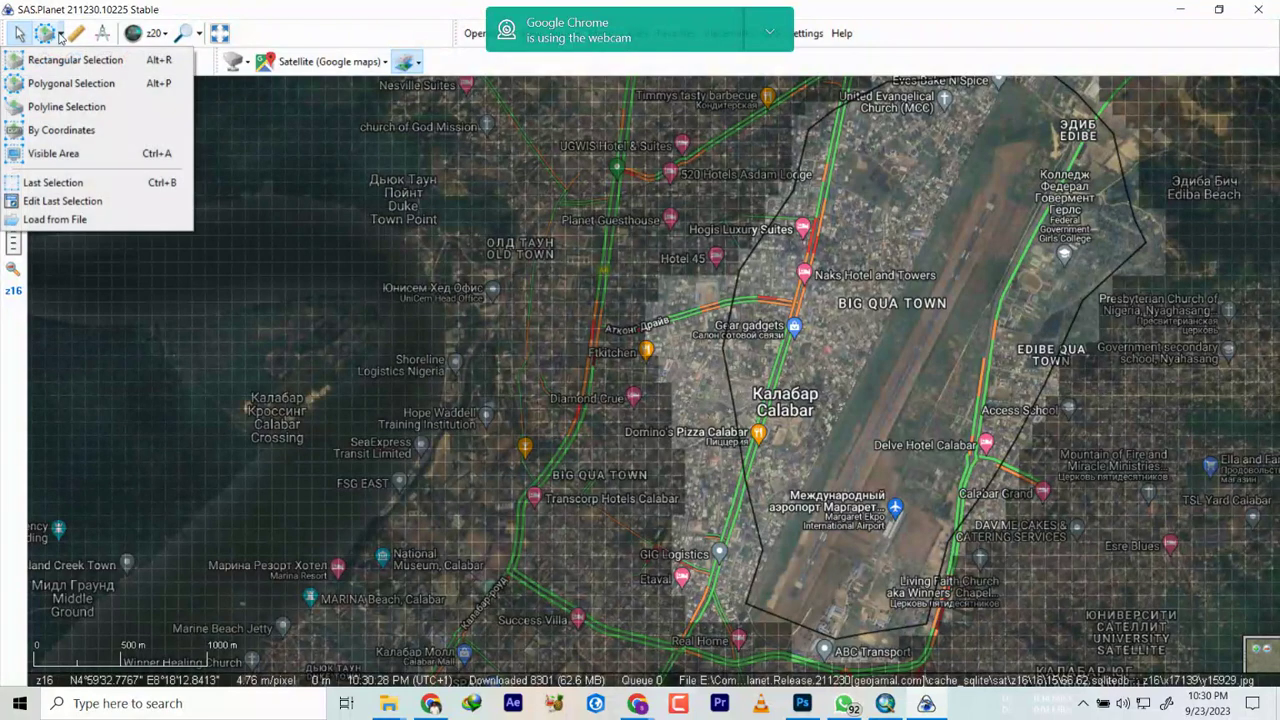
pyautogui.click(51, 201)
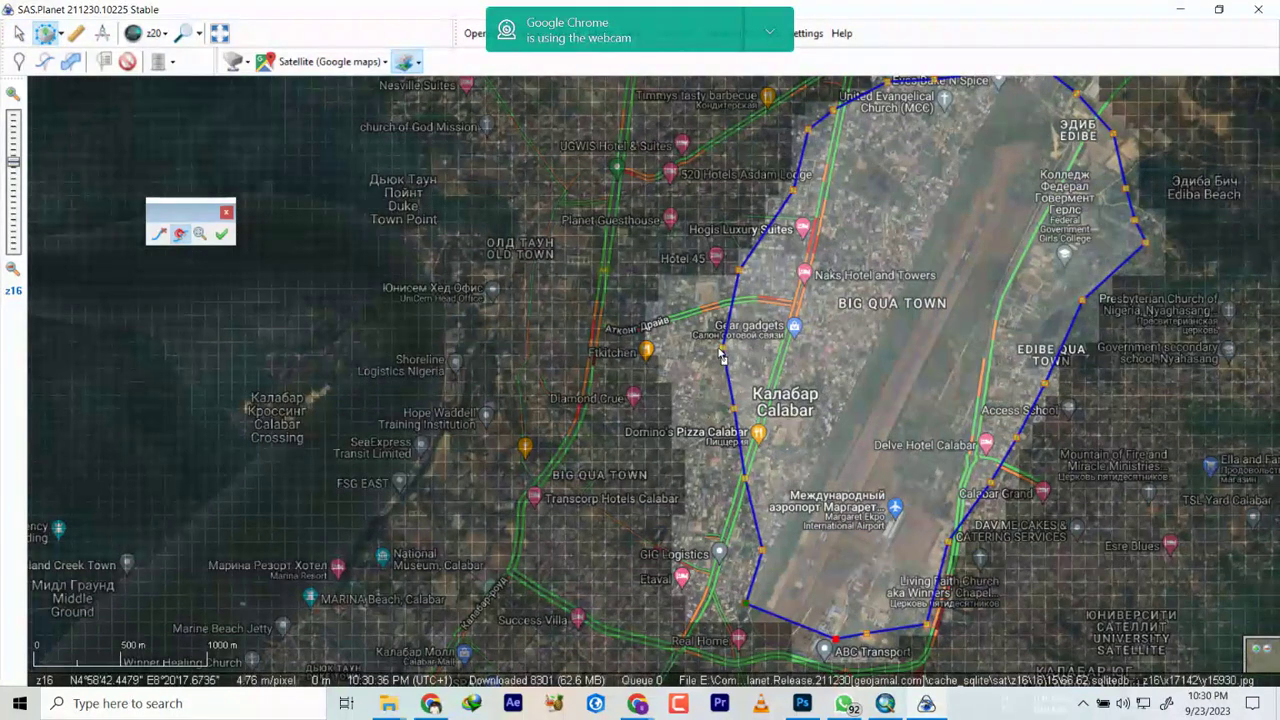
# Step: Reshape the selection polygon's western edge outward around the newly cached tiles from Atekong Drive south to Etaval, and confirm the selection
pyautogui.moveTo(722, 352); pyautogui.dragTo(675, 330)
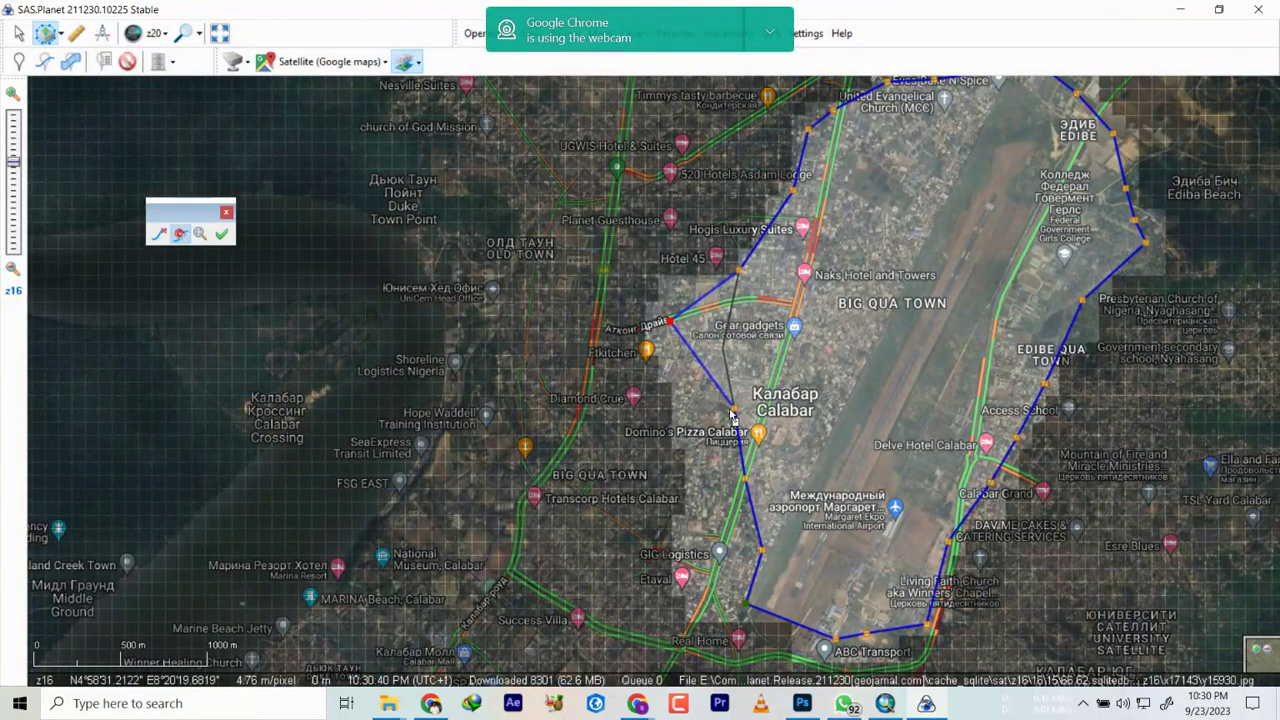
pyautogui.moveTo(736, 412); pyautogui.dragTo(688, 323)
pyautogui.moveTo(735, 414); pyautogui.dragTo(693, 441)
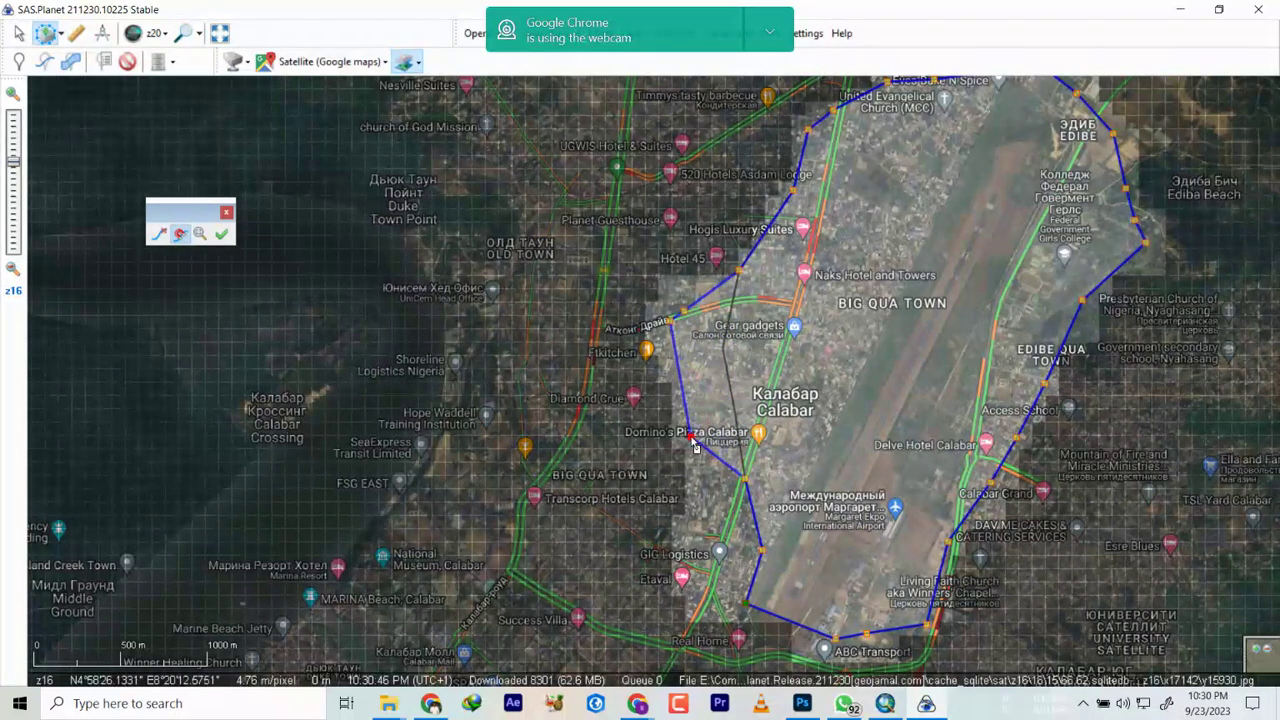
pyautogui.moveTo(745, 487); pyautogui.dragTo(708, 600)
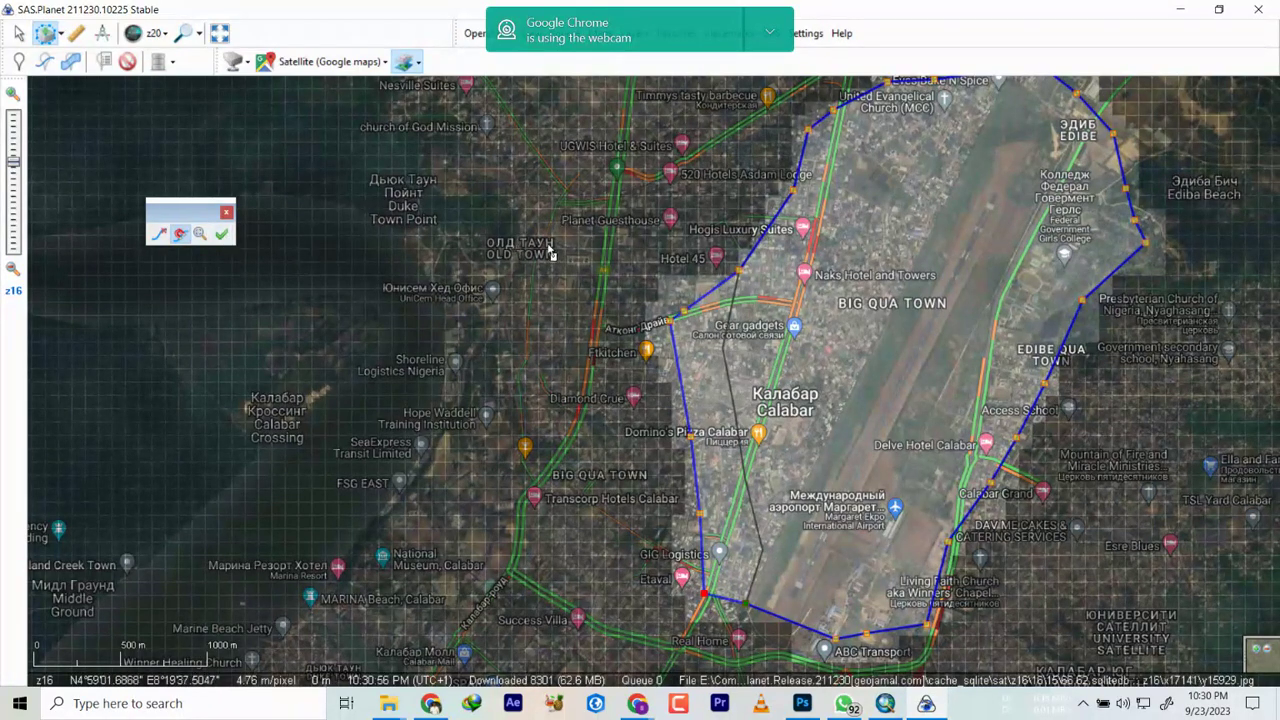
pyautogui.scroll(4, 806, 254)
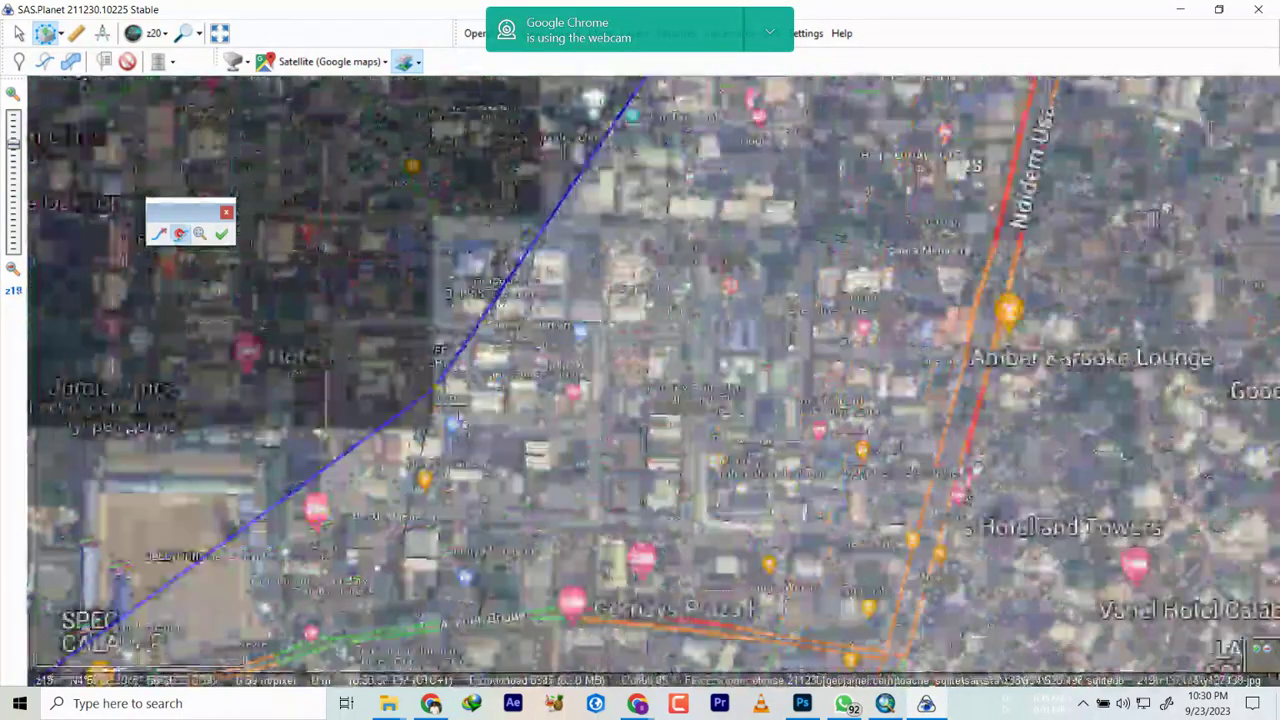
pyautogui.scroll(-3, 700, 398)
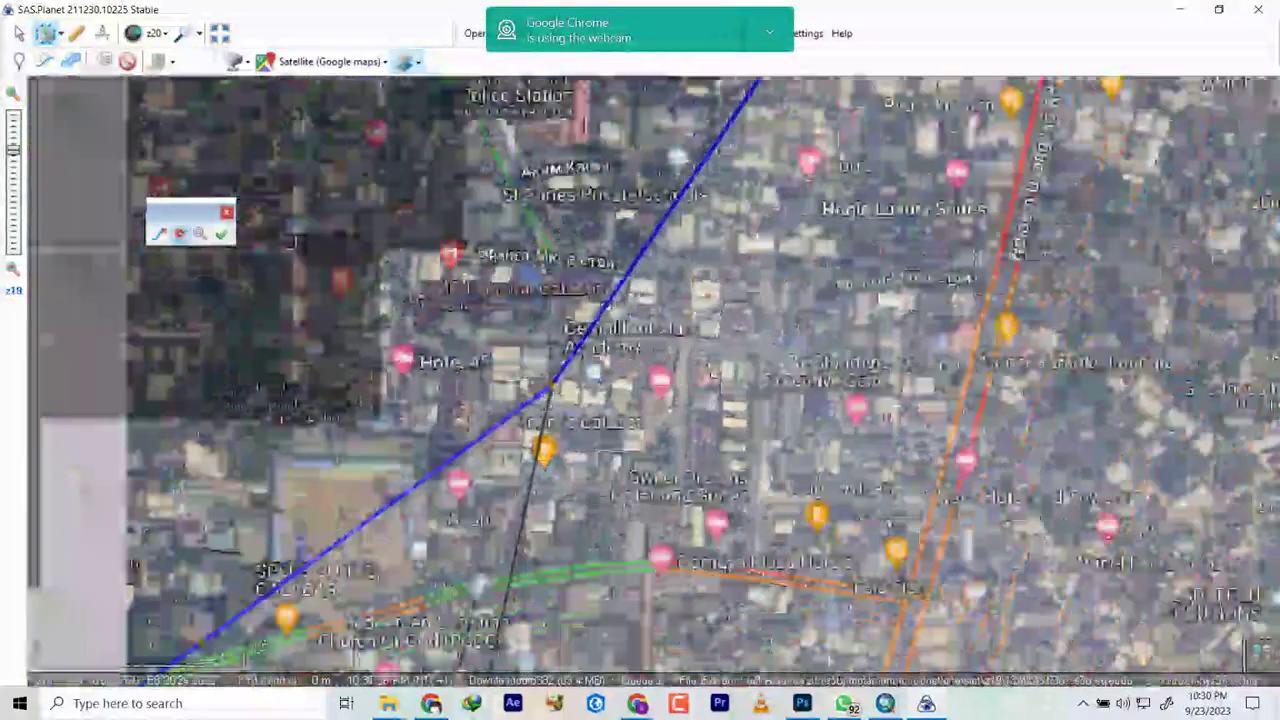
pyautogui.scroll(-1, 700, 398)
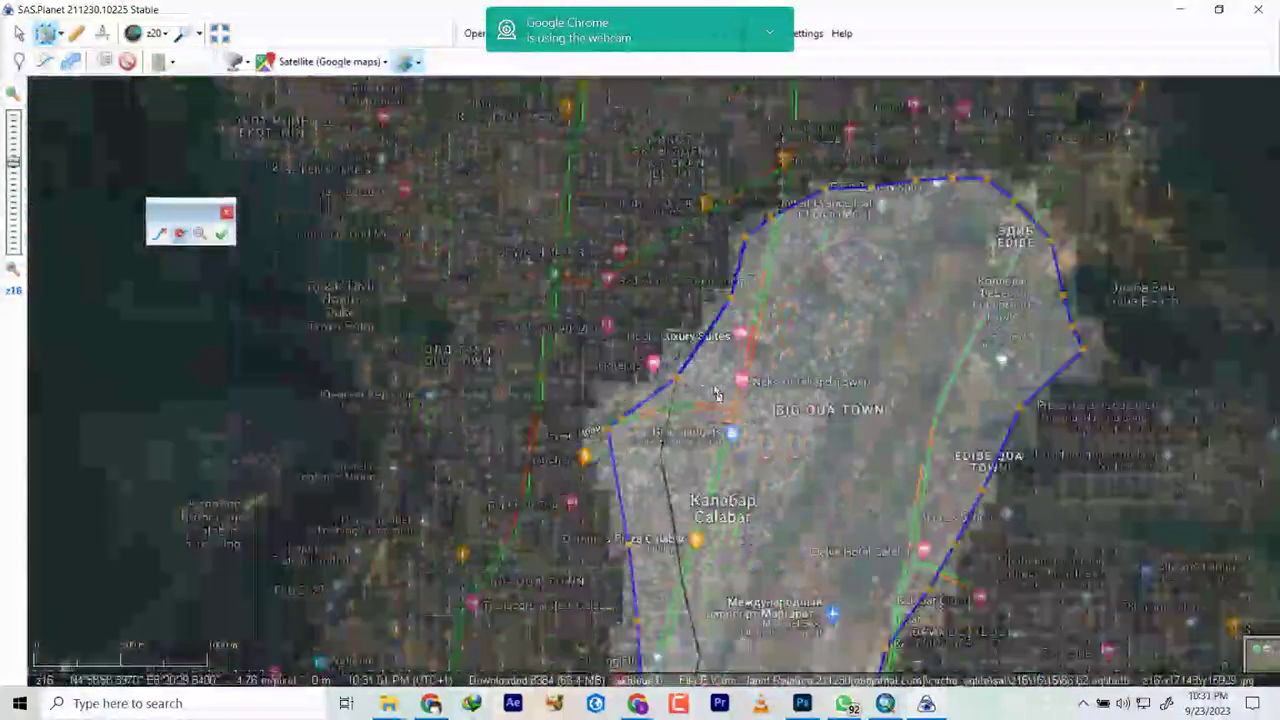
pyautogui.click(223, 235)
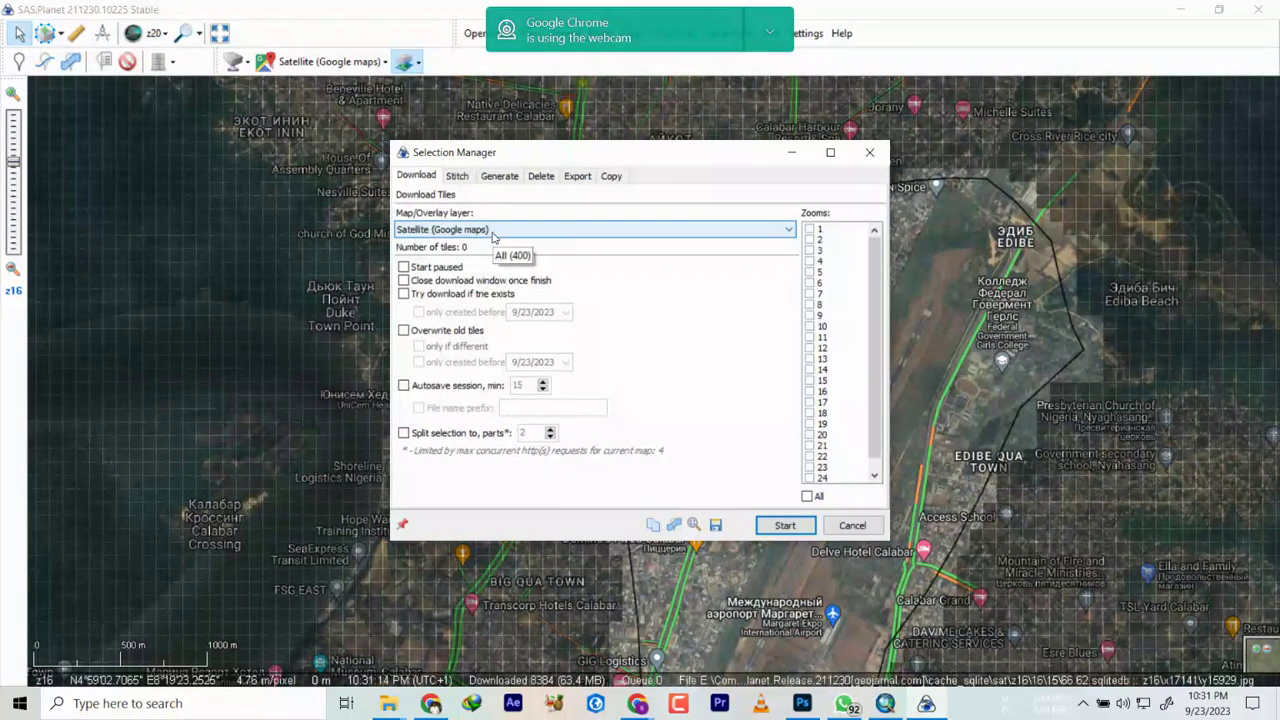
# Step: Download the Satellite (Google maps) tiles at zoom 20 for the selection and close the finished download
pyautogui.click(810, 436)
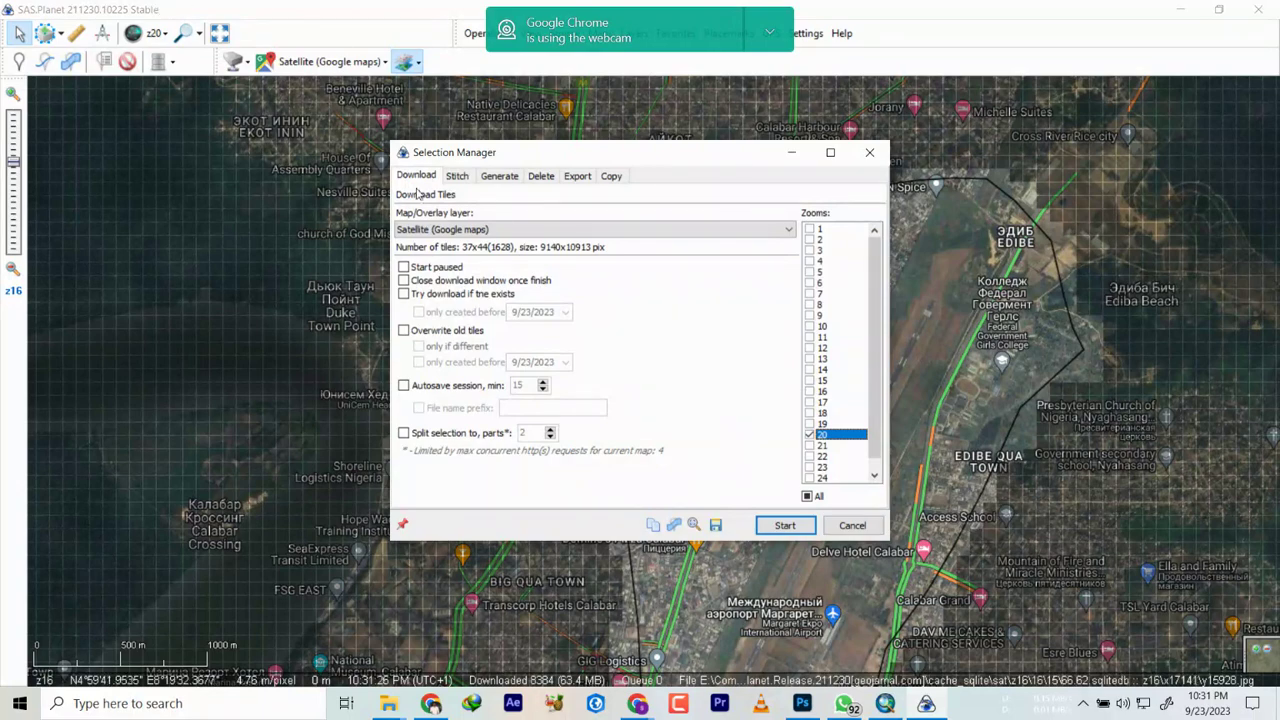
pyautogui.click(785, 526)
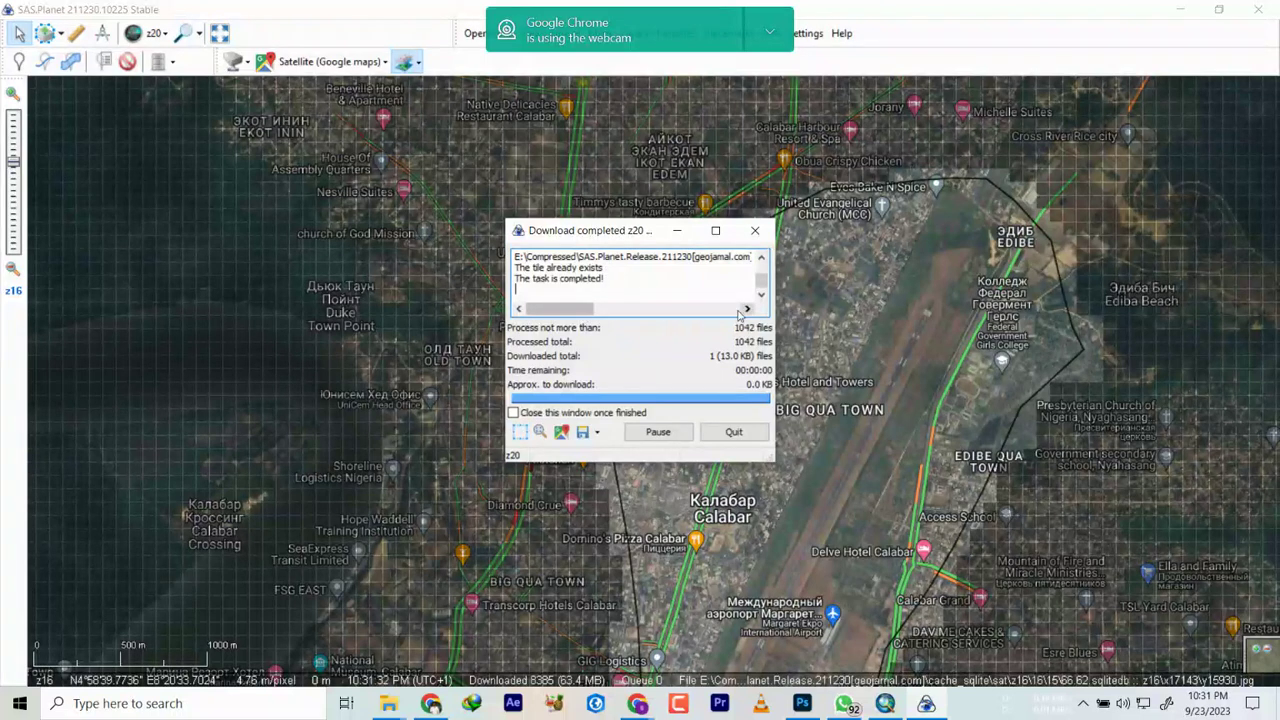
pyautogui.click(755, 233)
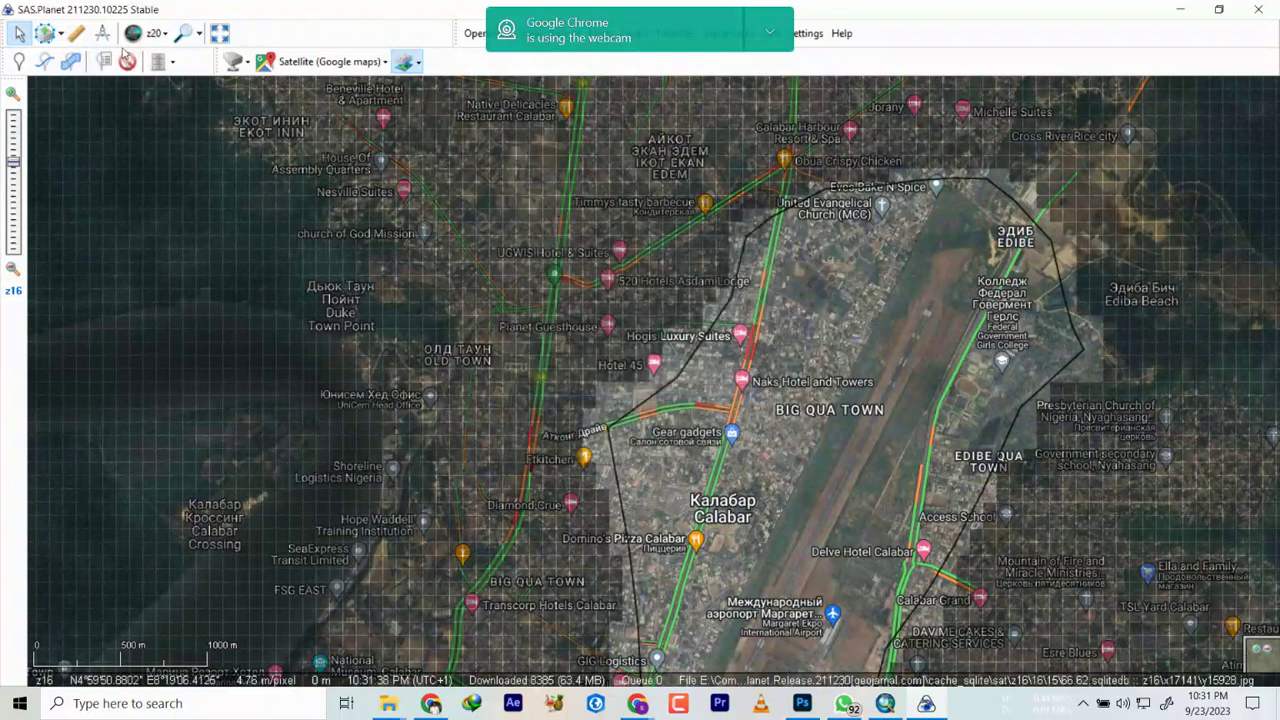
# Step: Reopen the last selection and choose GeoTIFF (Tagged Image File Format) as the stitch output format
pyautogui.click(60, 35)
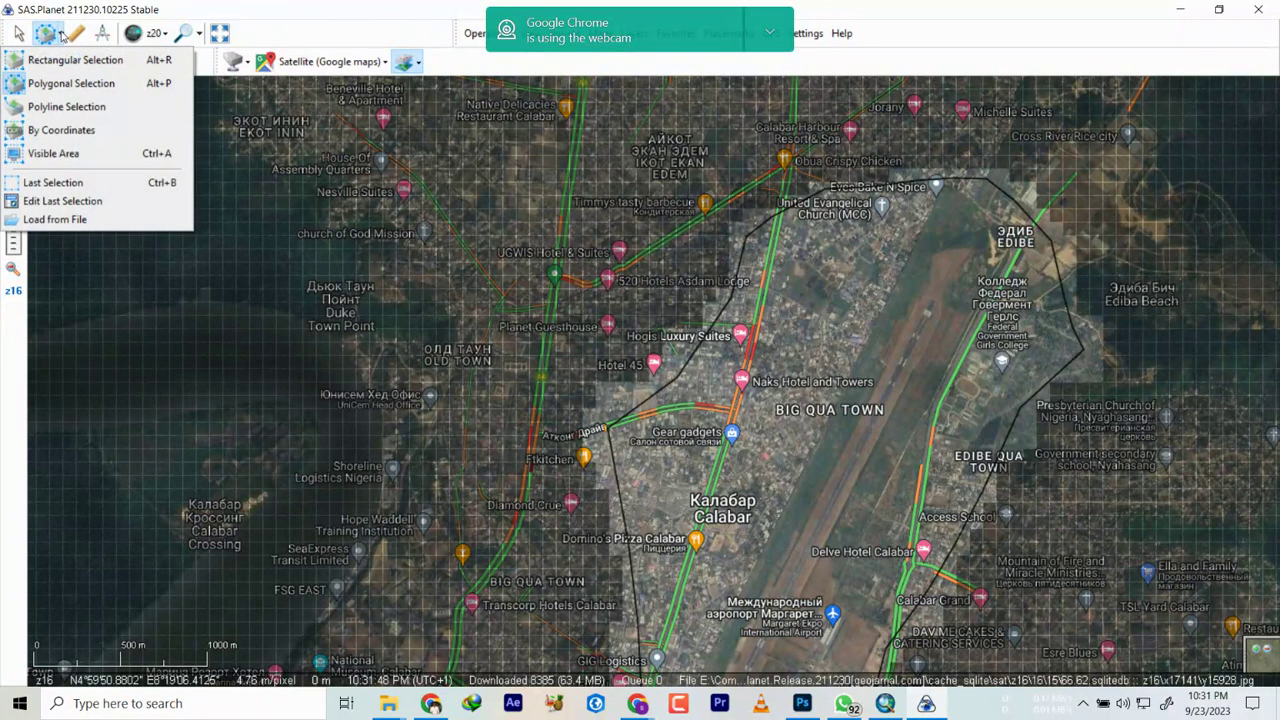
pyautogui.click(56, 183)
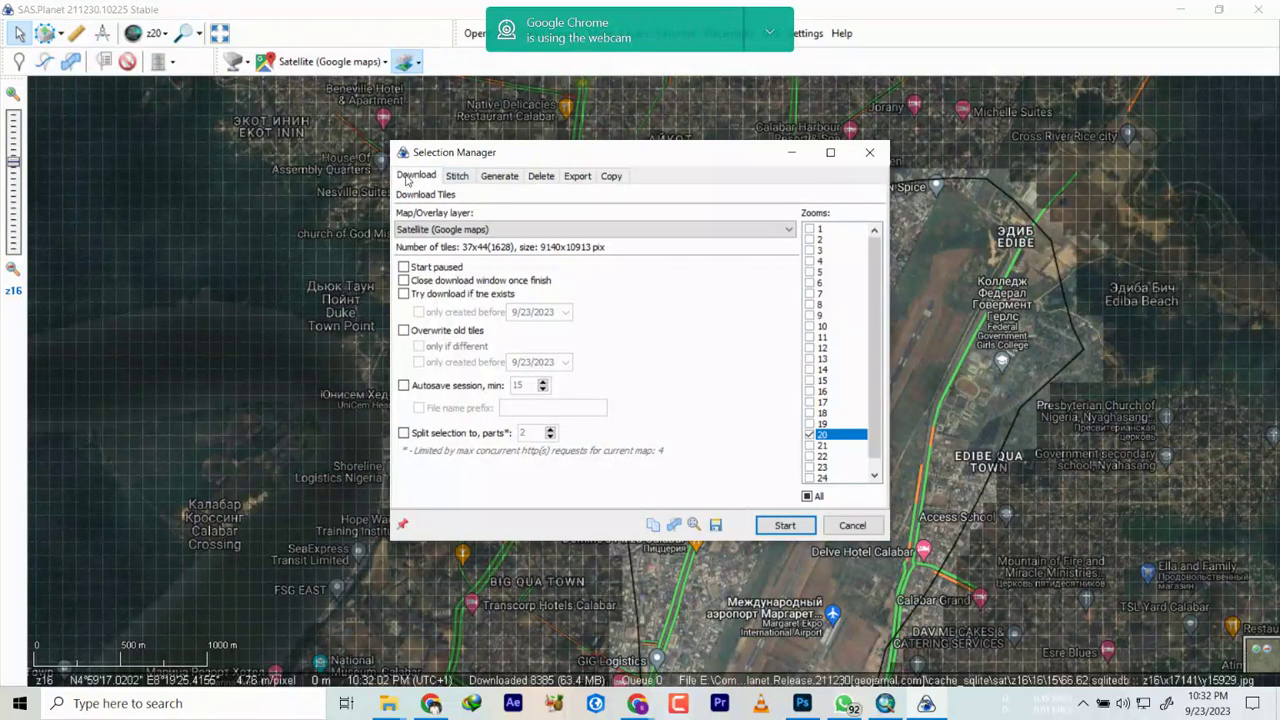
pyautogui.click(457, 176)
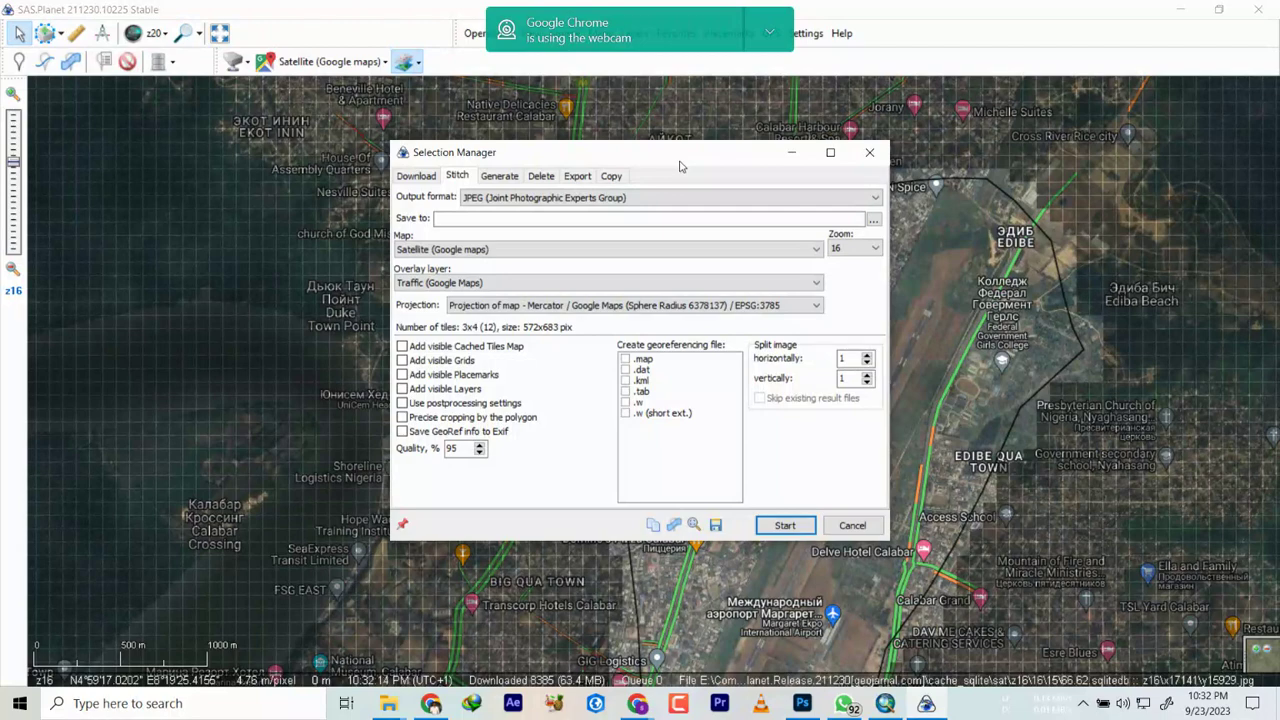
pyautogui.moveTo(679, 166); pyautogui.dragTo(869, 192)
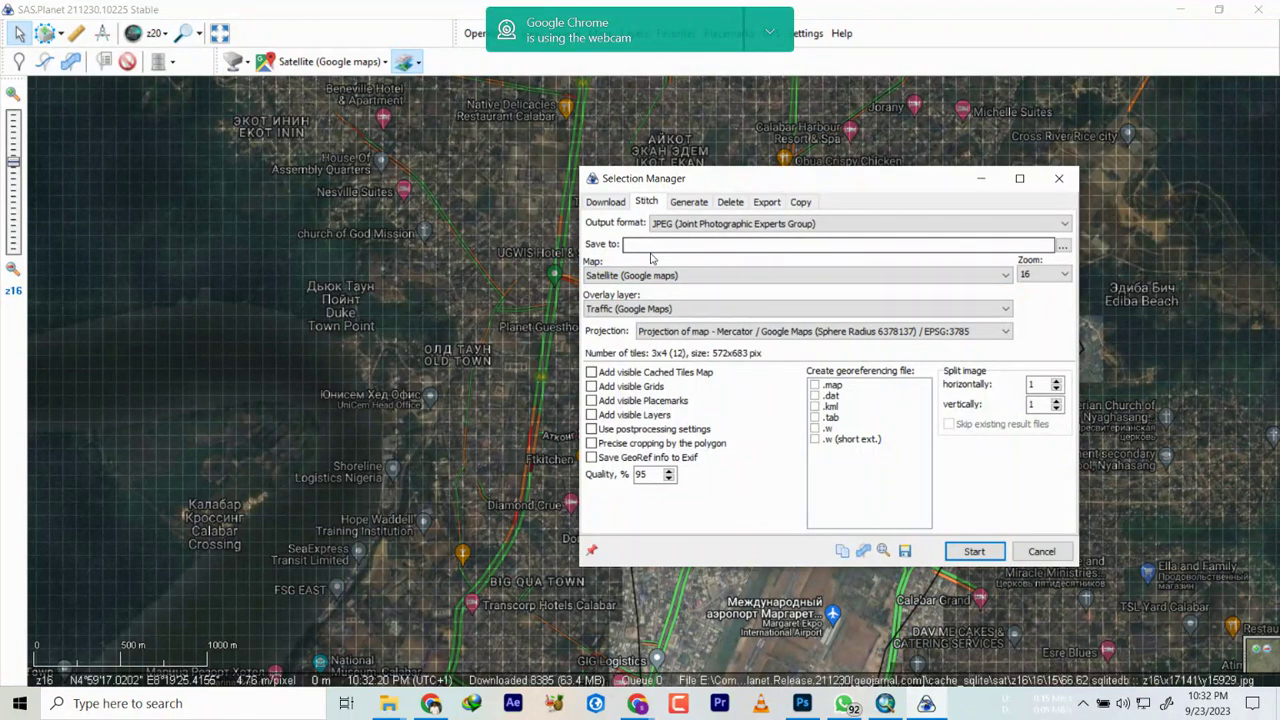
pyautogui.click(715, 226)
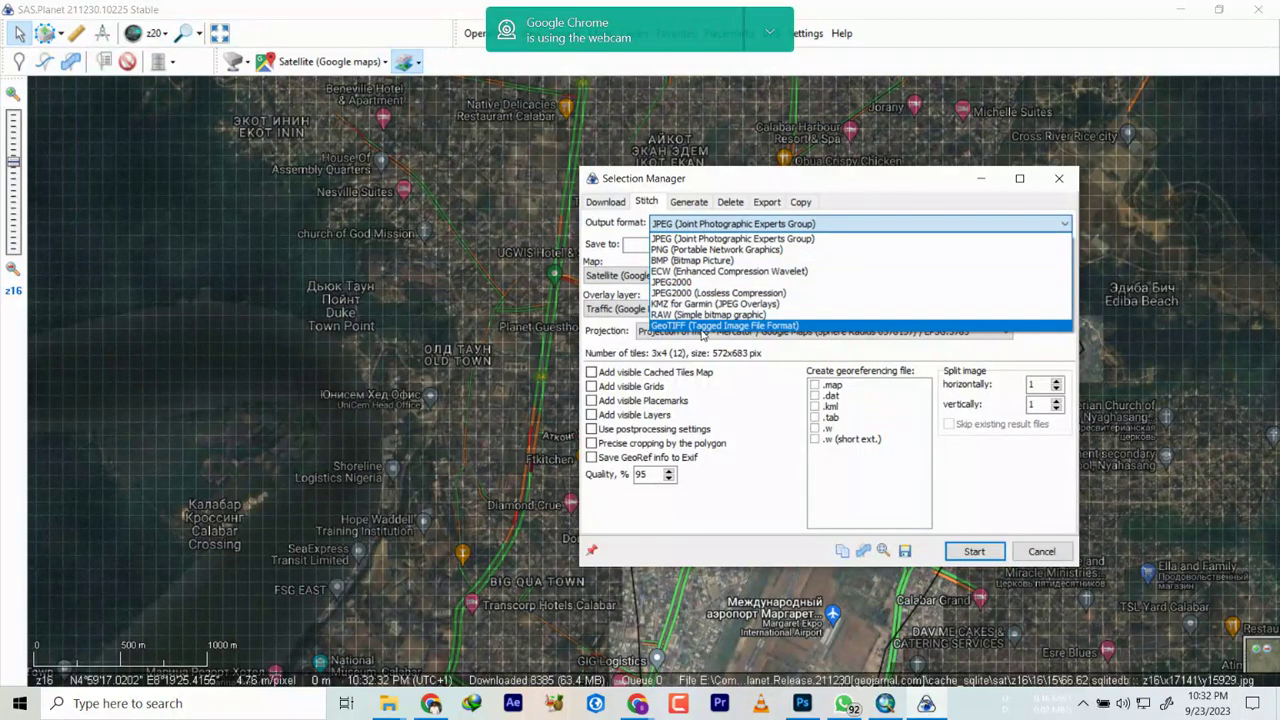
pyautogui.click(709, 327)
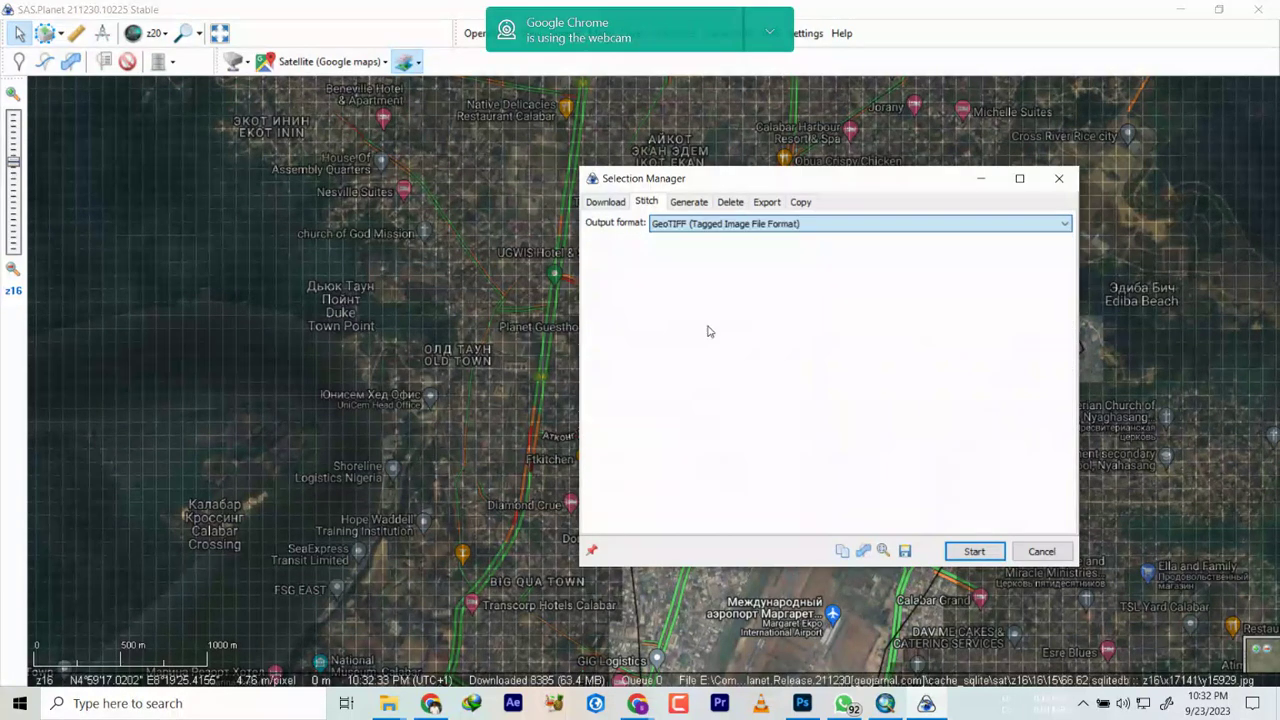
pyautogui.click(804, 226)
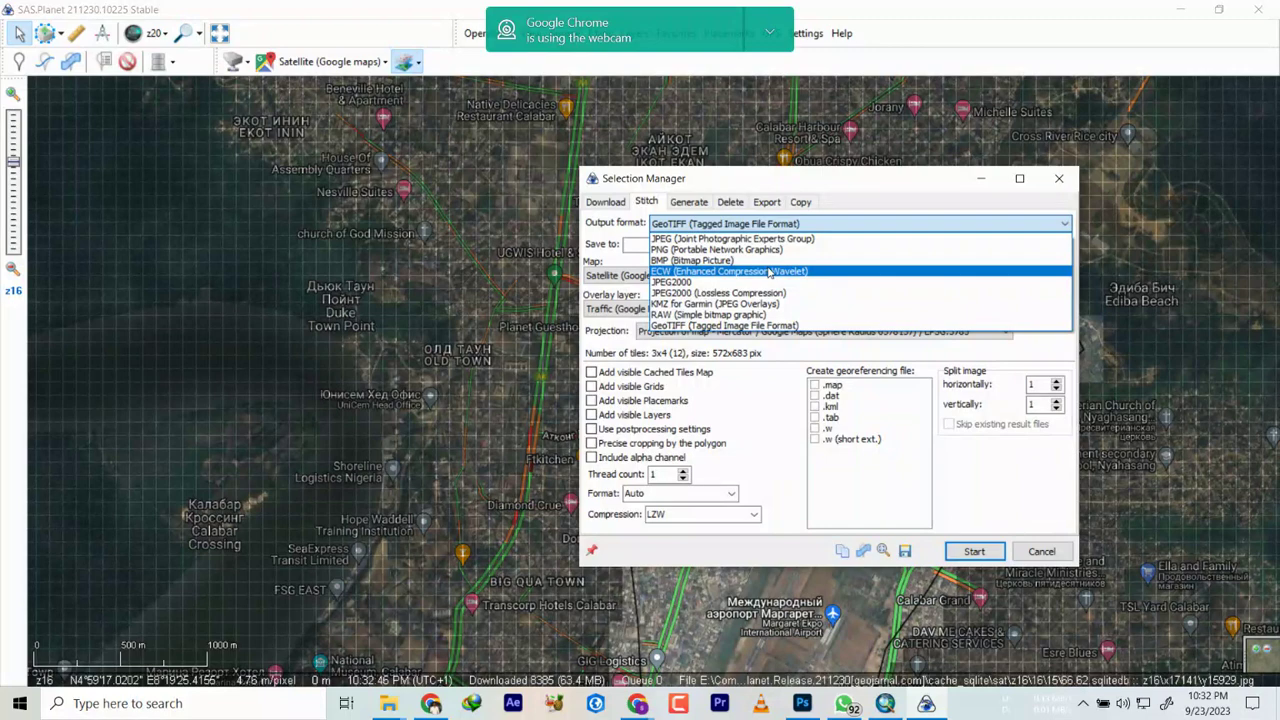
pyautogui.click(702, 326)
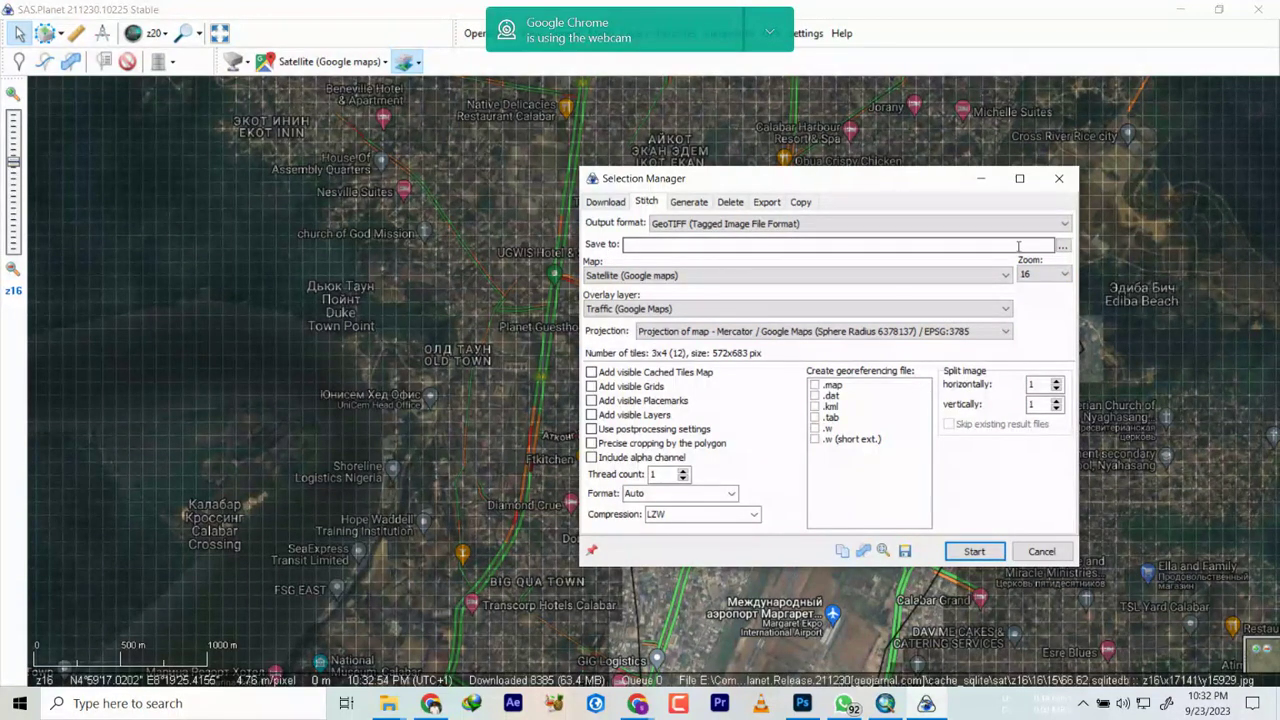
# Step: Set the stitch output file to calabar.tif in the current project folder and the stitch zoom to 20
pyautogui.click(1063, 247)
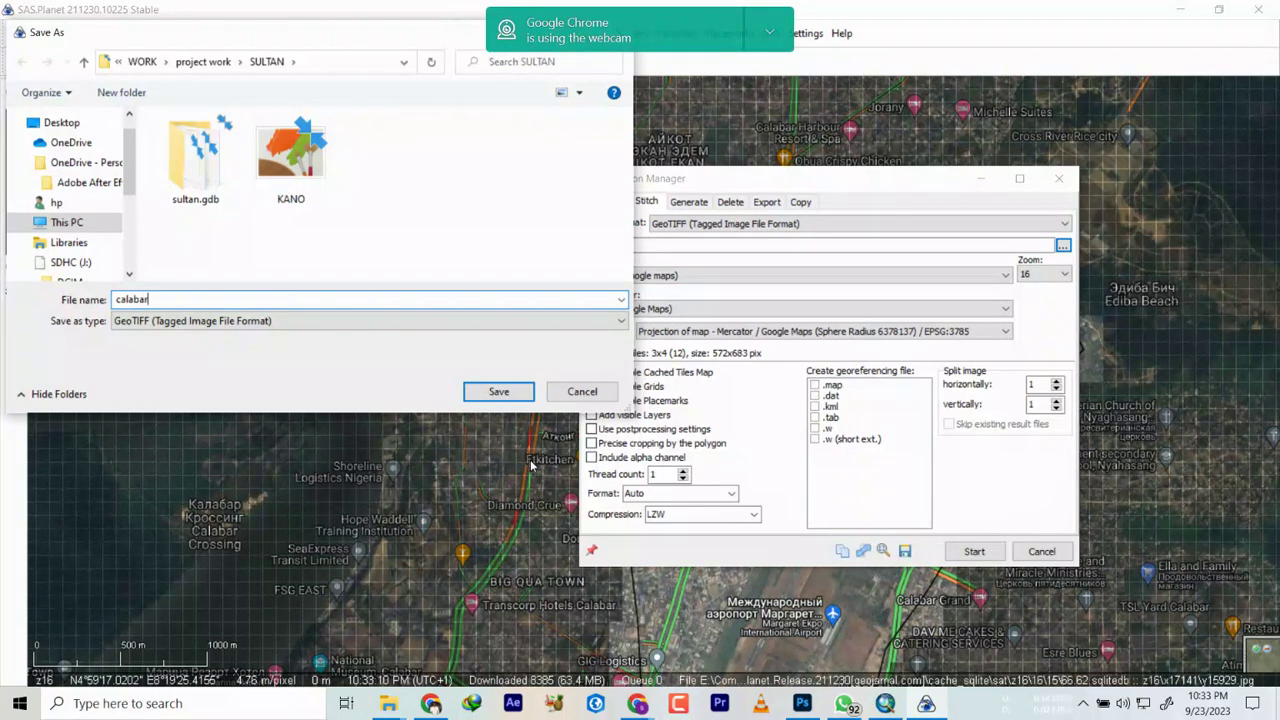
pyautogui.click(497, 394)
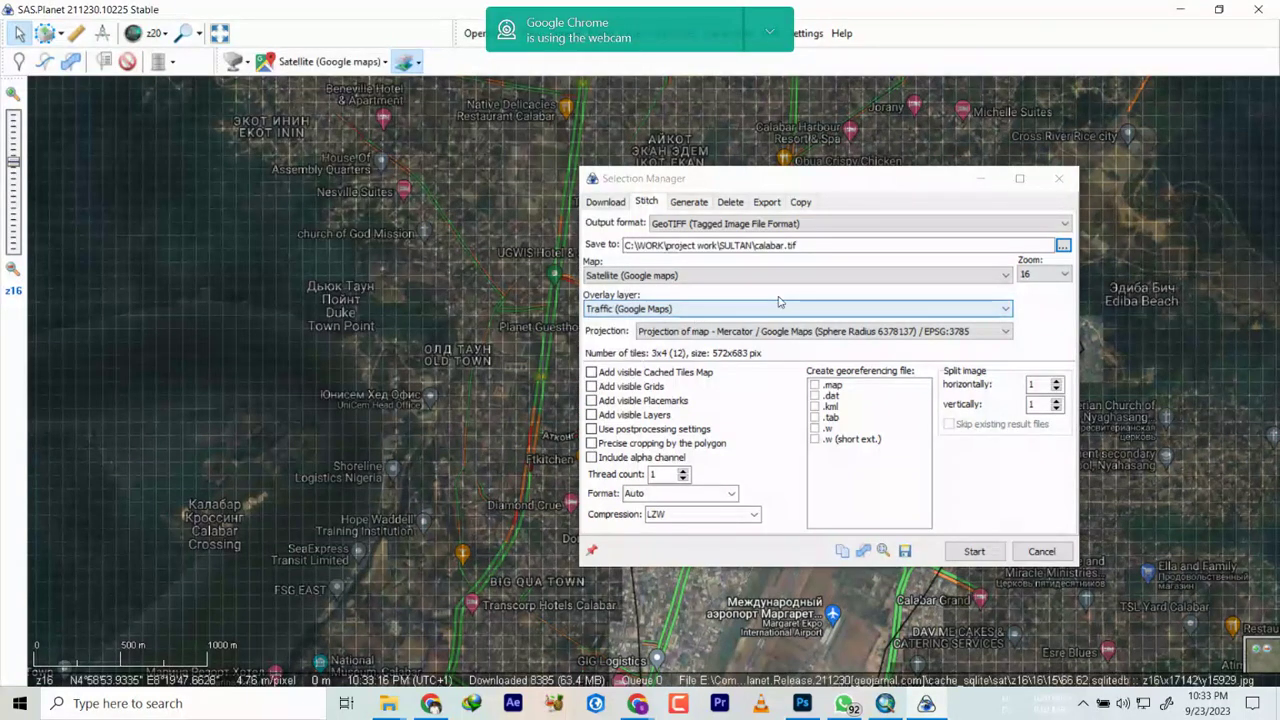
pyautogui.click(1039, 274)
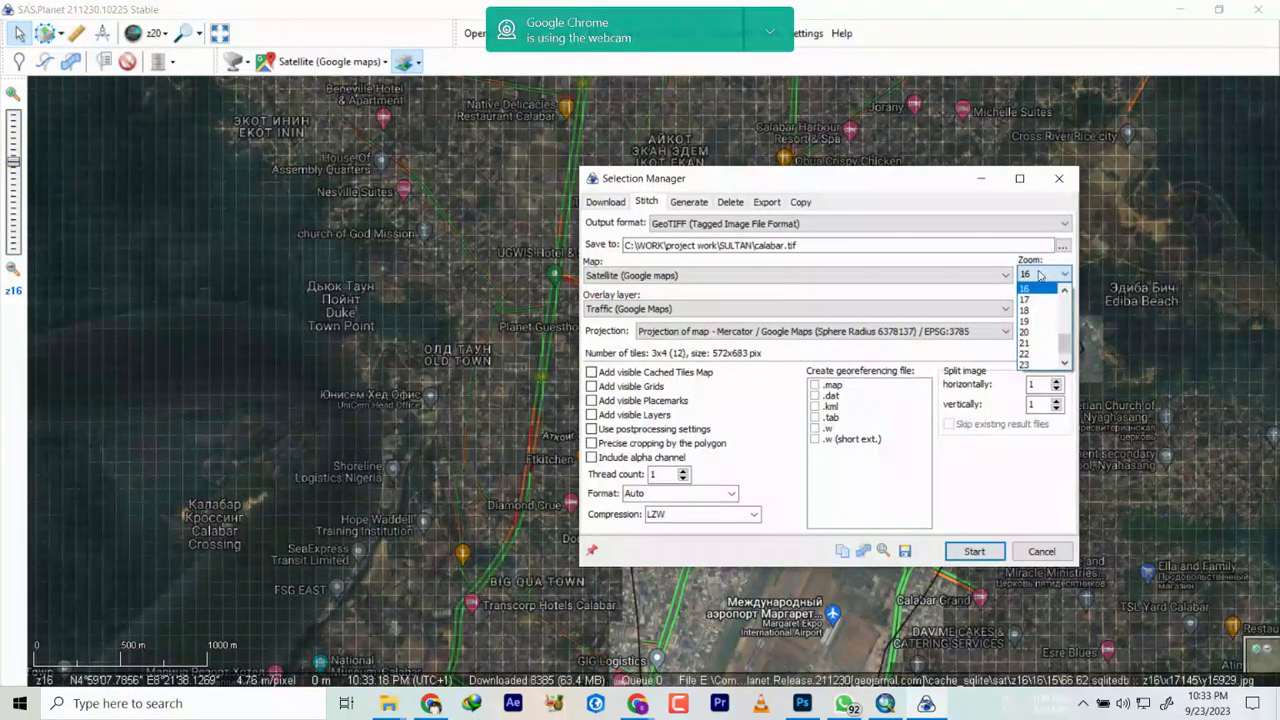
pyautogui.click(1030, 333)
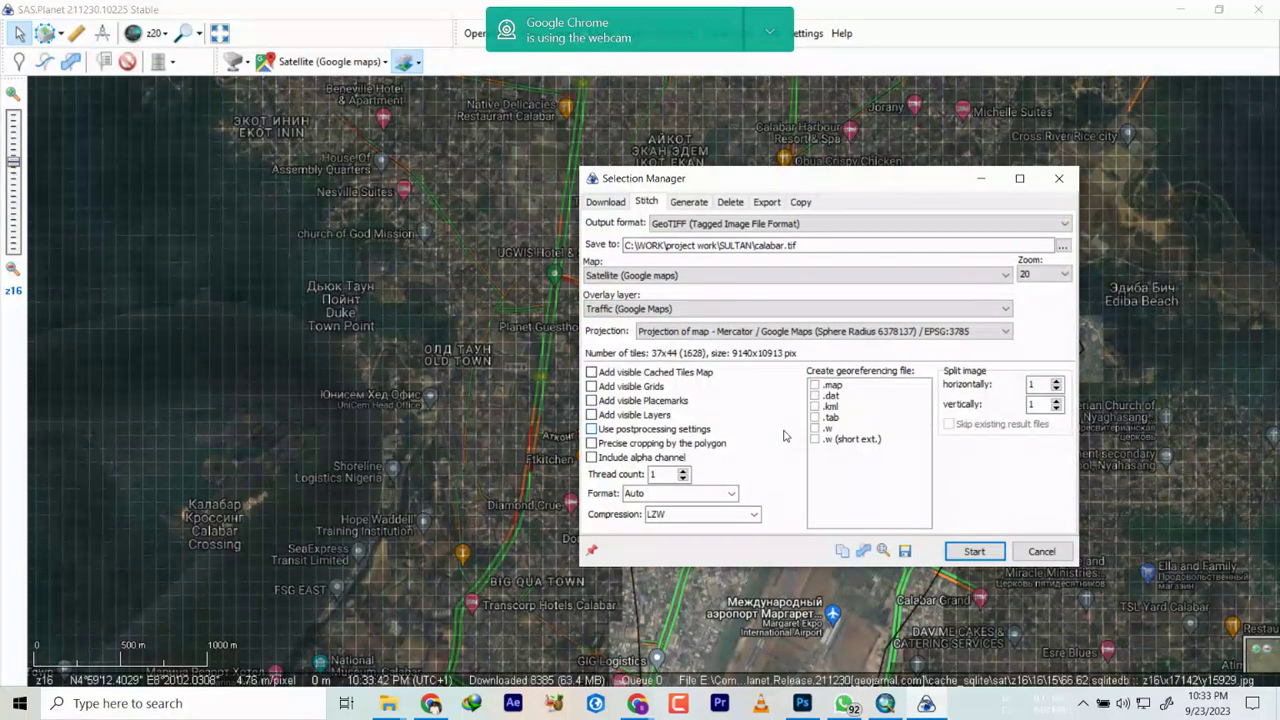
pyautogui.moveTo(869, 177); pyautogui.dragTo(509, 182)
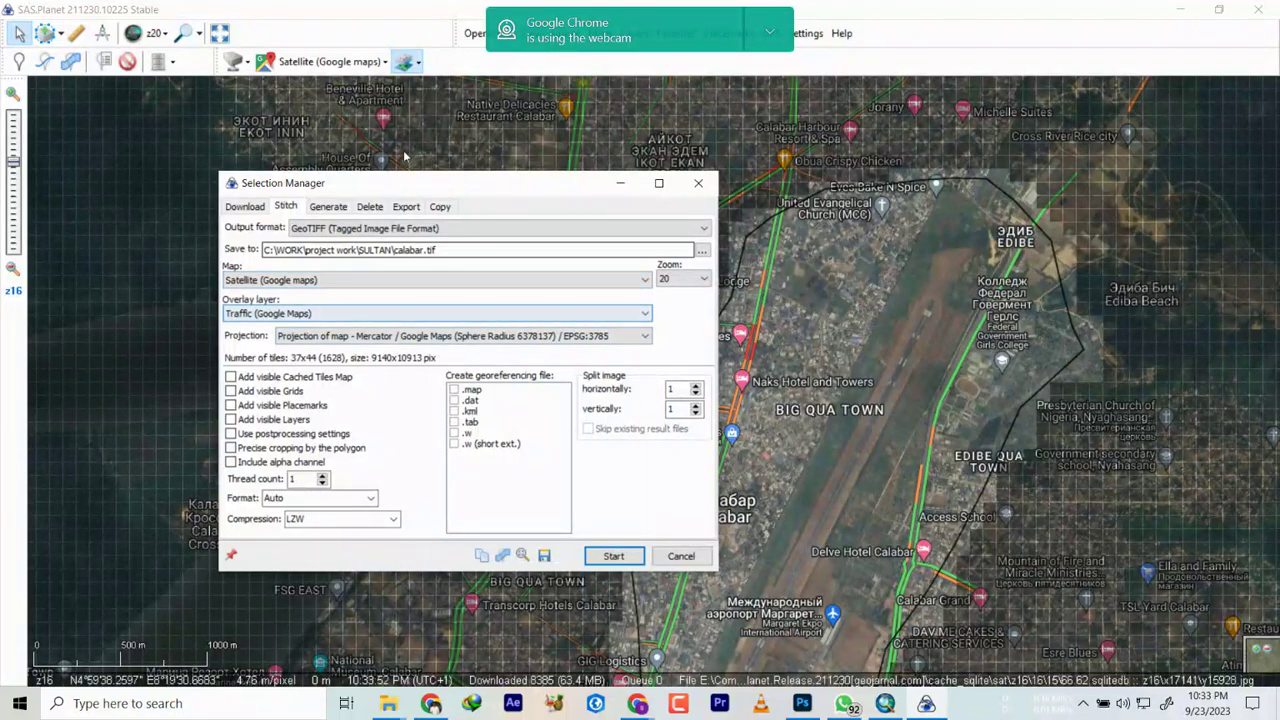
pyautogui.moveTo(418, 184); pyautogui.dragTo(604, 162)
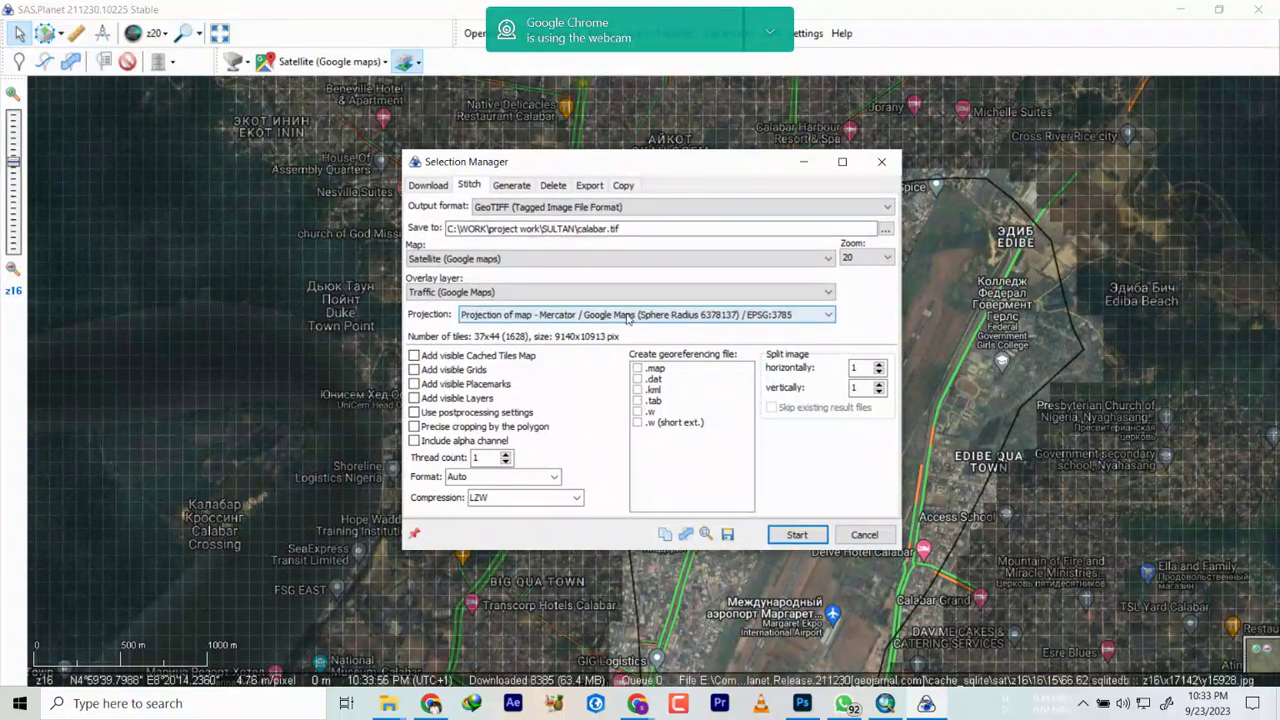
# Step: Set the projection to Geographic (Latitude/Longitude) / WGS84 / EPSG:4326 and stitch the selection into the GeoTIFF
pyautogui.click(628, 317)
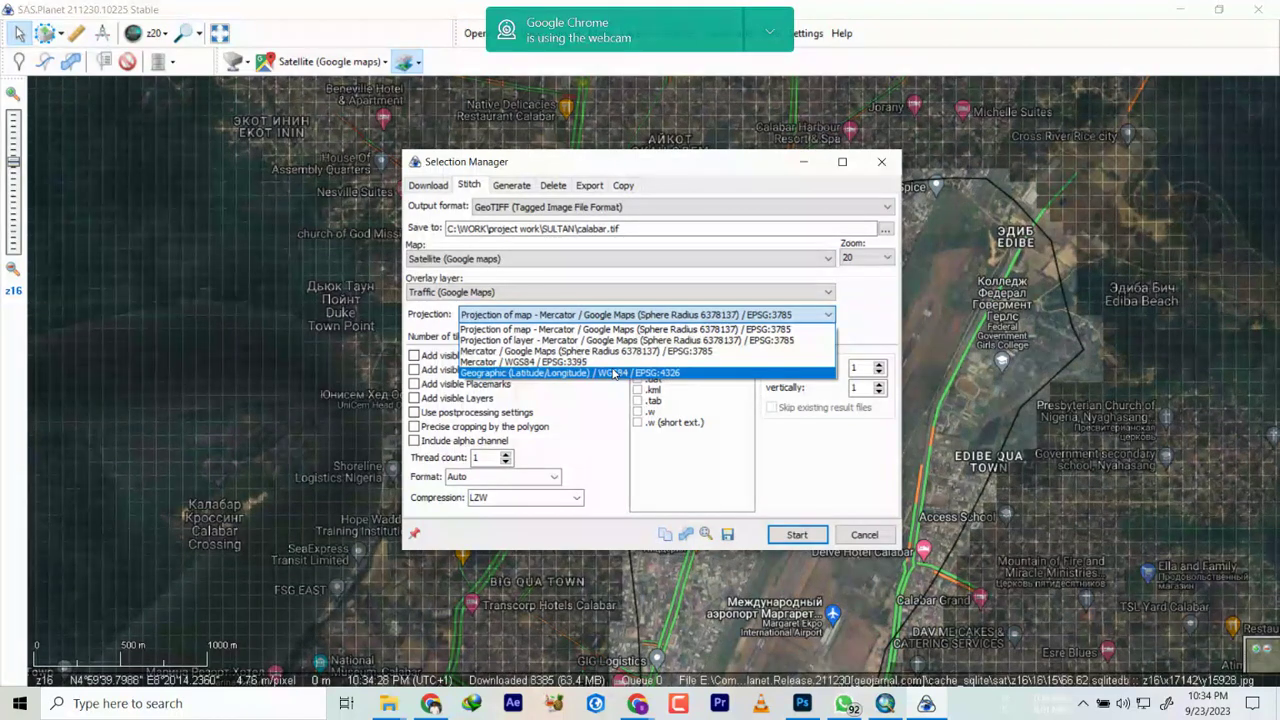
pyautogui.click(555, 374)
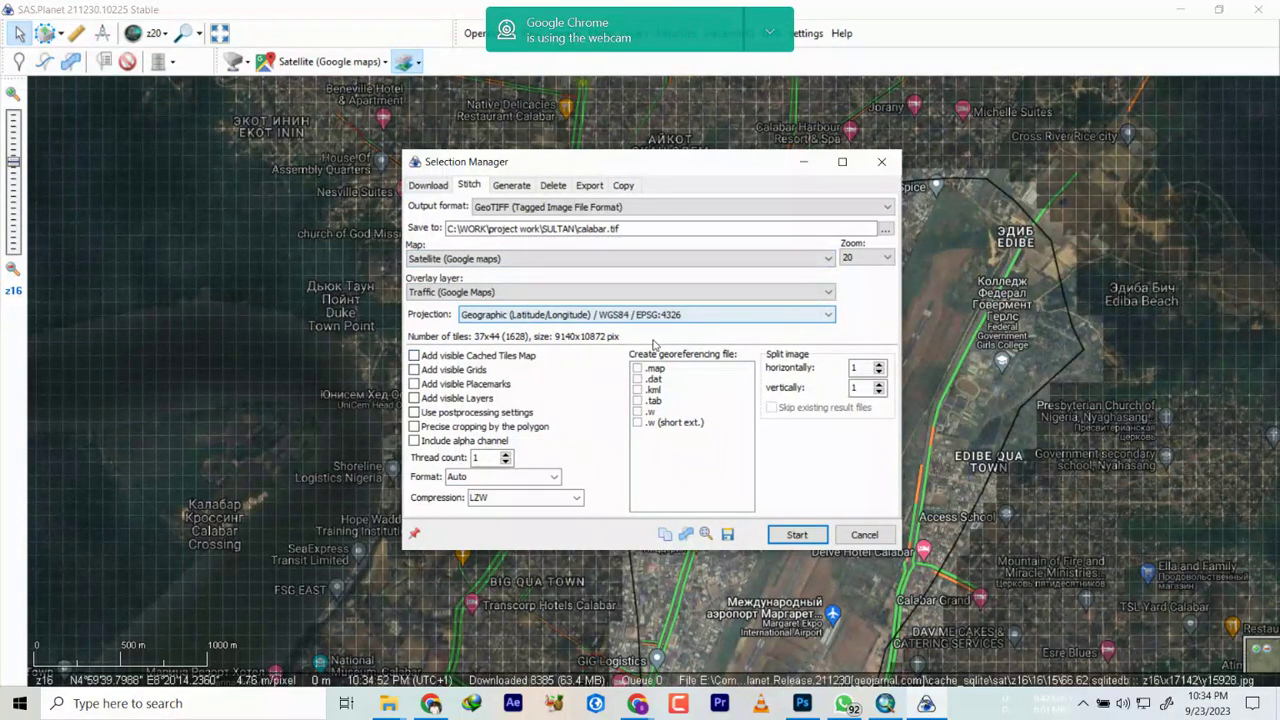
pyautogui.click(797, 536)
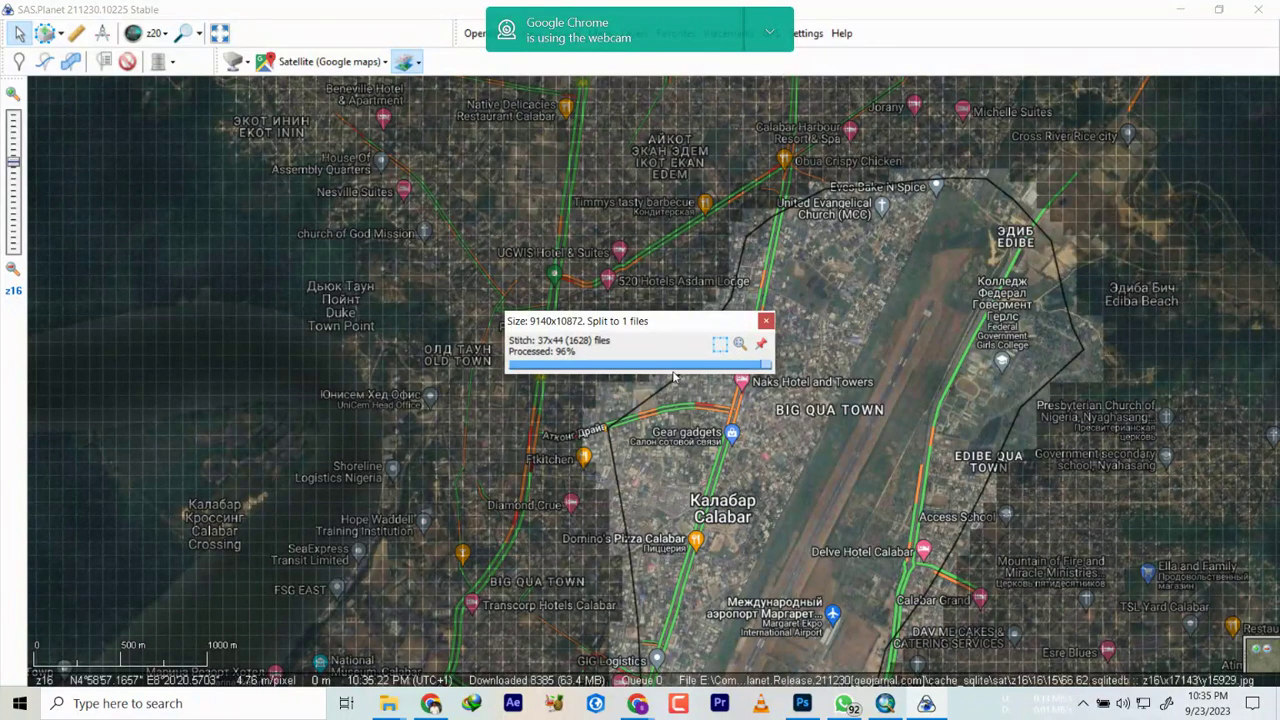
pyautogui.scroll(-1, 709, 282)
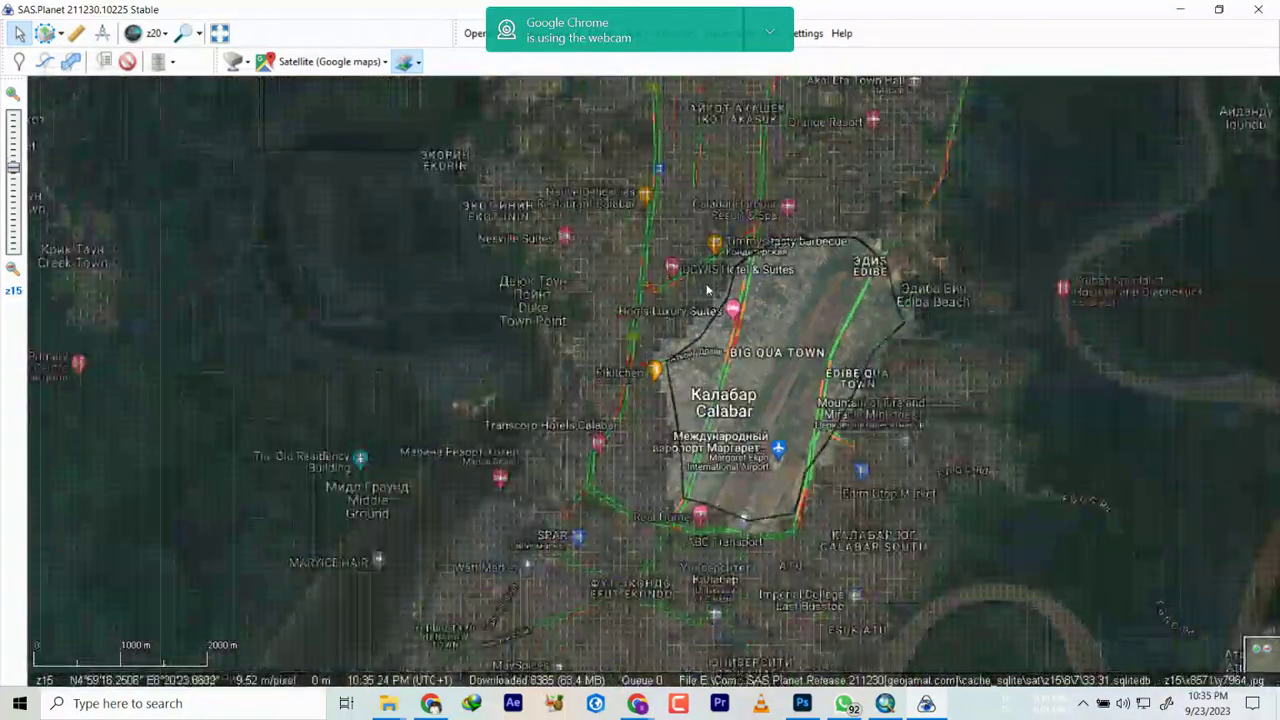
# Step: Switch to ArcMap and insert a new data frame into the open map document
pyautogui.scroll(-2, 707, 290)
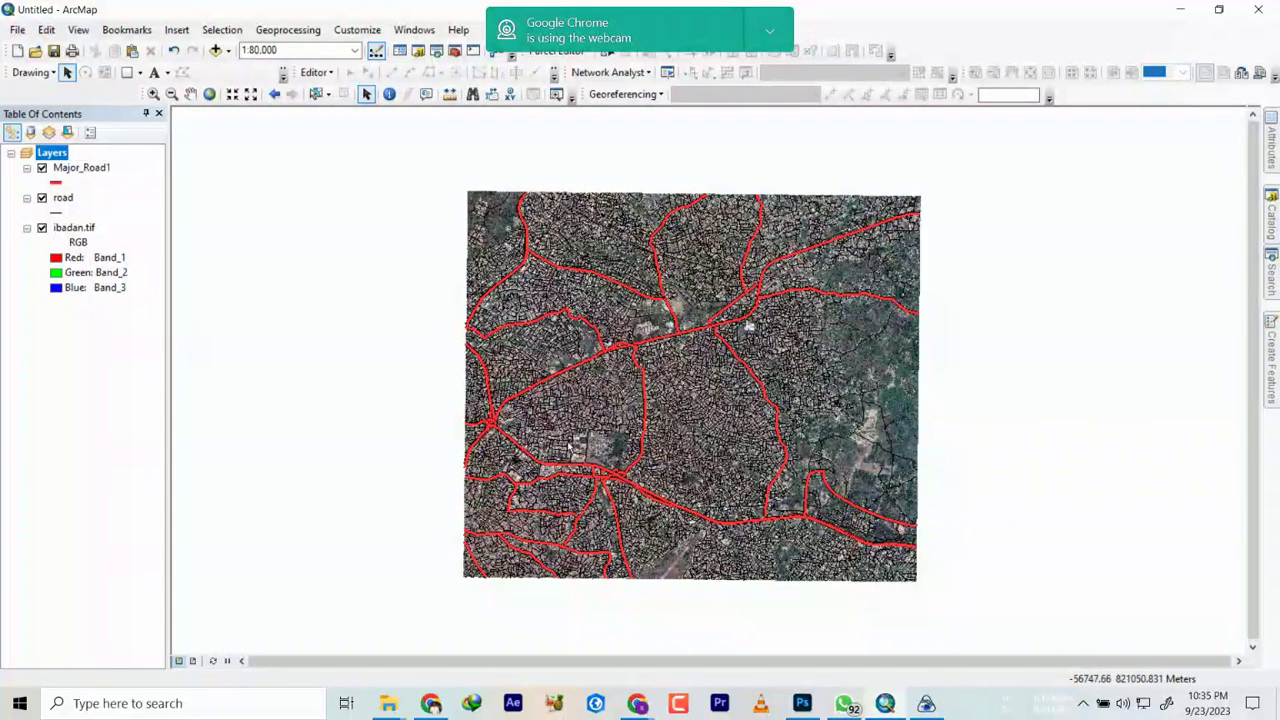
pyautogui.scroll(1, 612, 352)
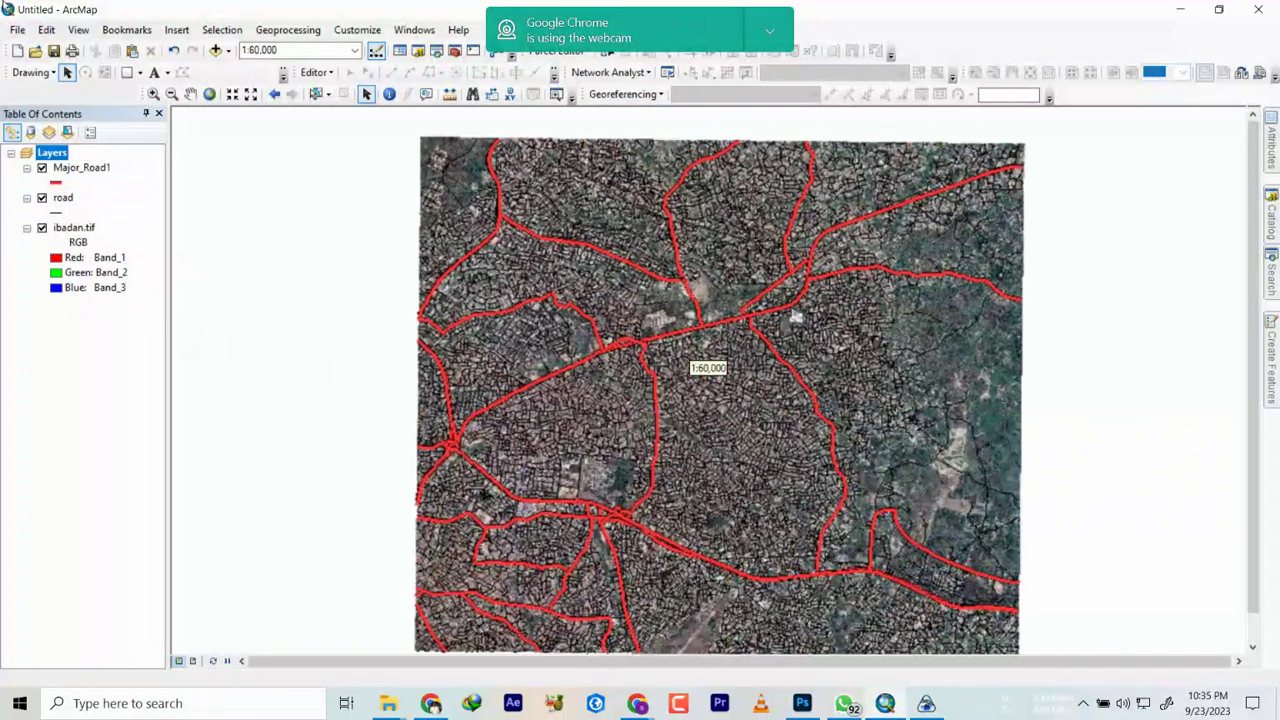
pyautogui.click(176, 30)
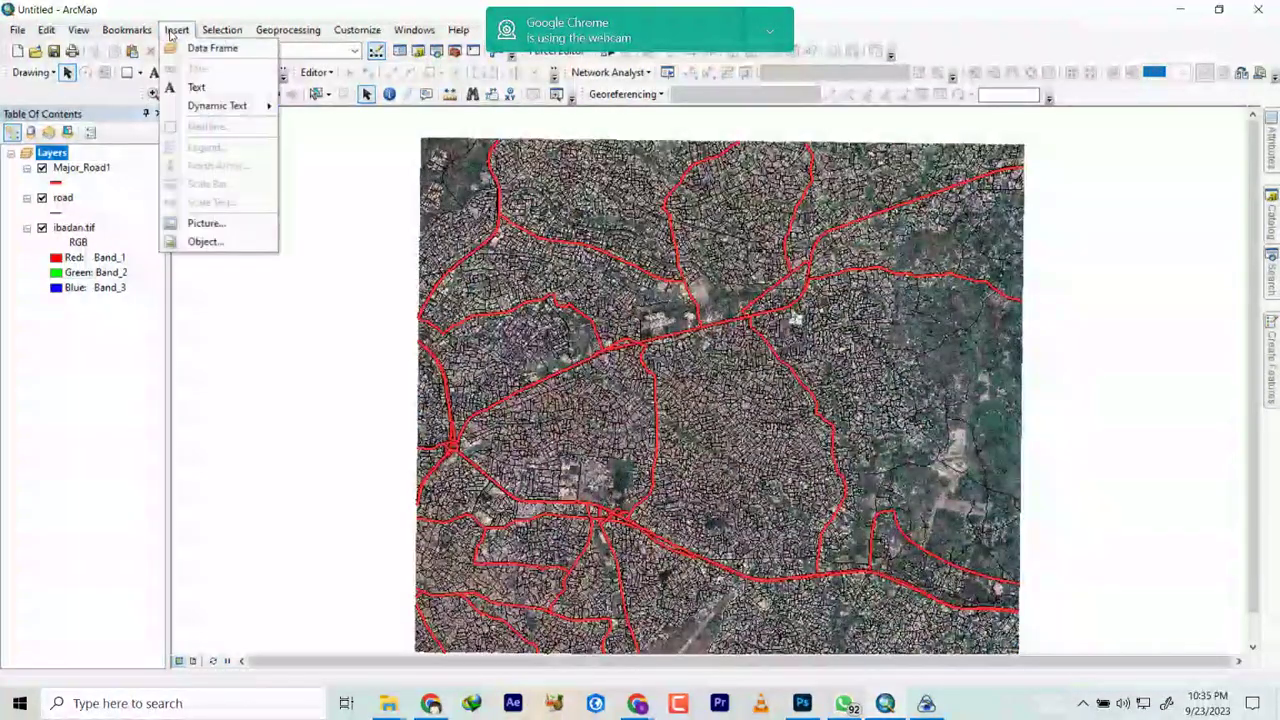
pyautogui.click(213, 48)
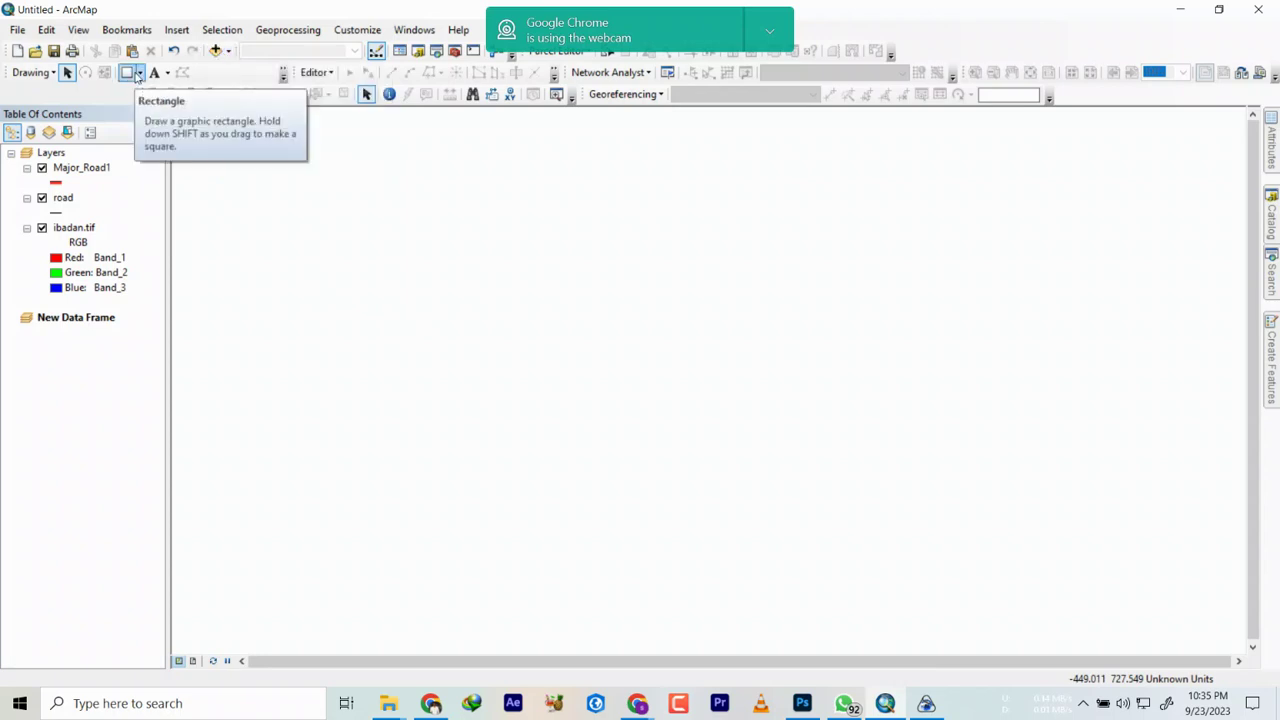
# Step: Add calabar.tif from the SULTAN folder under project work to the new data frame
pyautogui.click(215, 50)
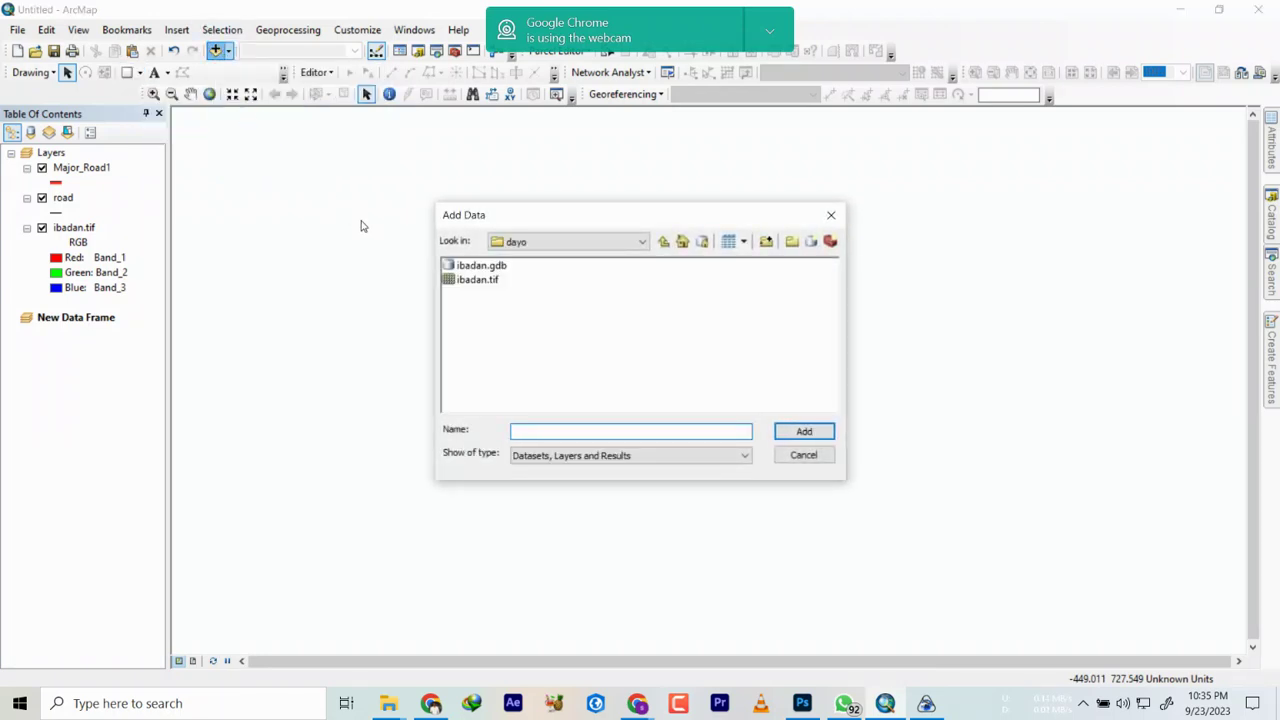
pyautogui.click(663, 241)
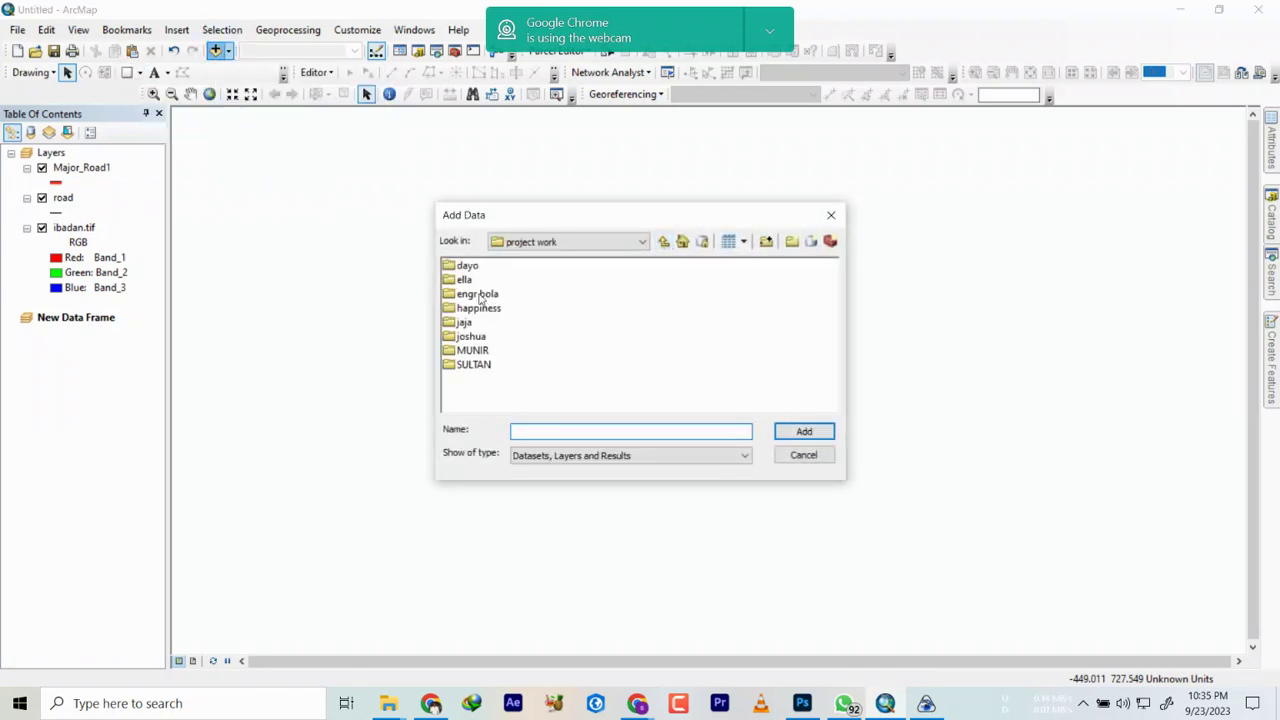
pyautogui.doubleClick(473, 365)
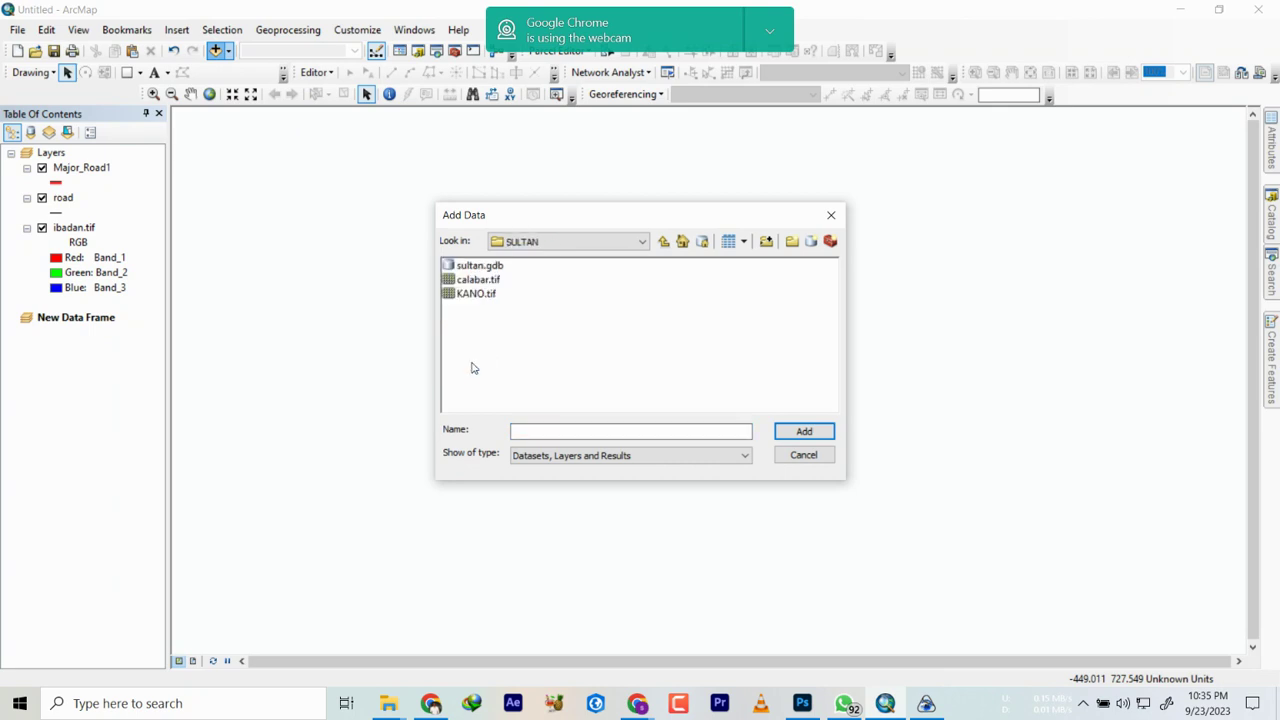
pyautogui.click(478, 280)
pyautogui.click(803, 431)
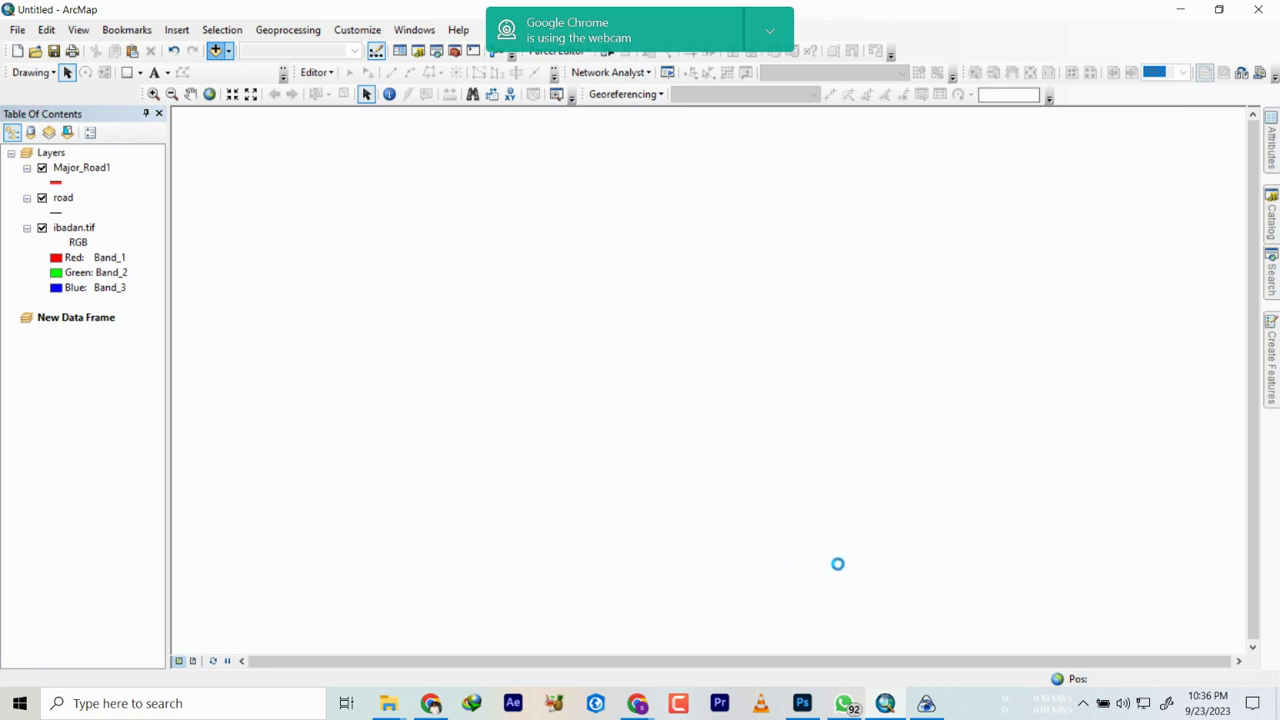
# Step: Examine the calabar.tif imagery at close range for place labels and at small scale for its full extent
pyautogui.scroll(5, 661, 425)
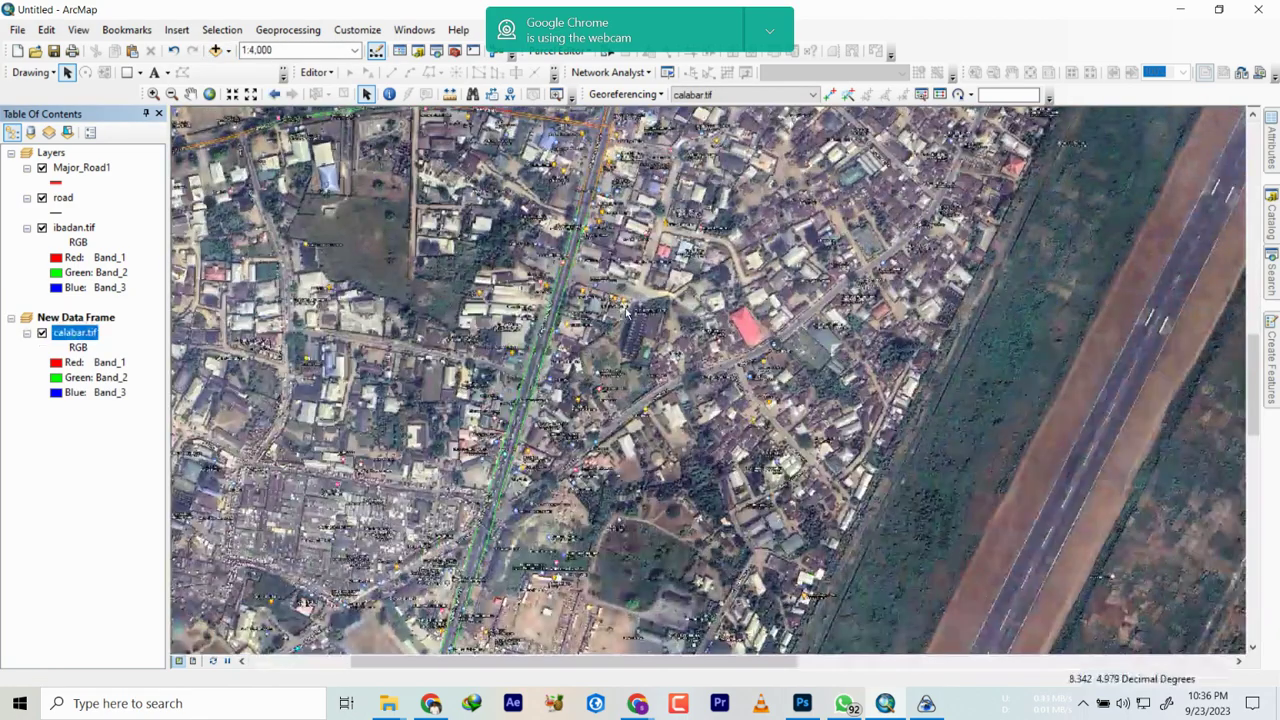
pyautogui.scroll(6, 611, 274)
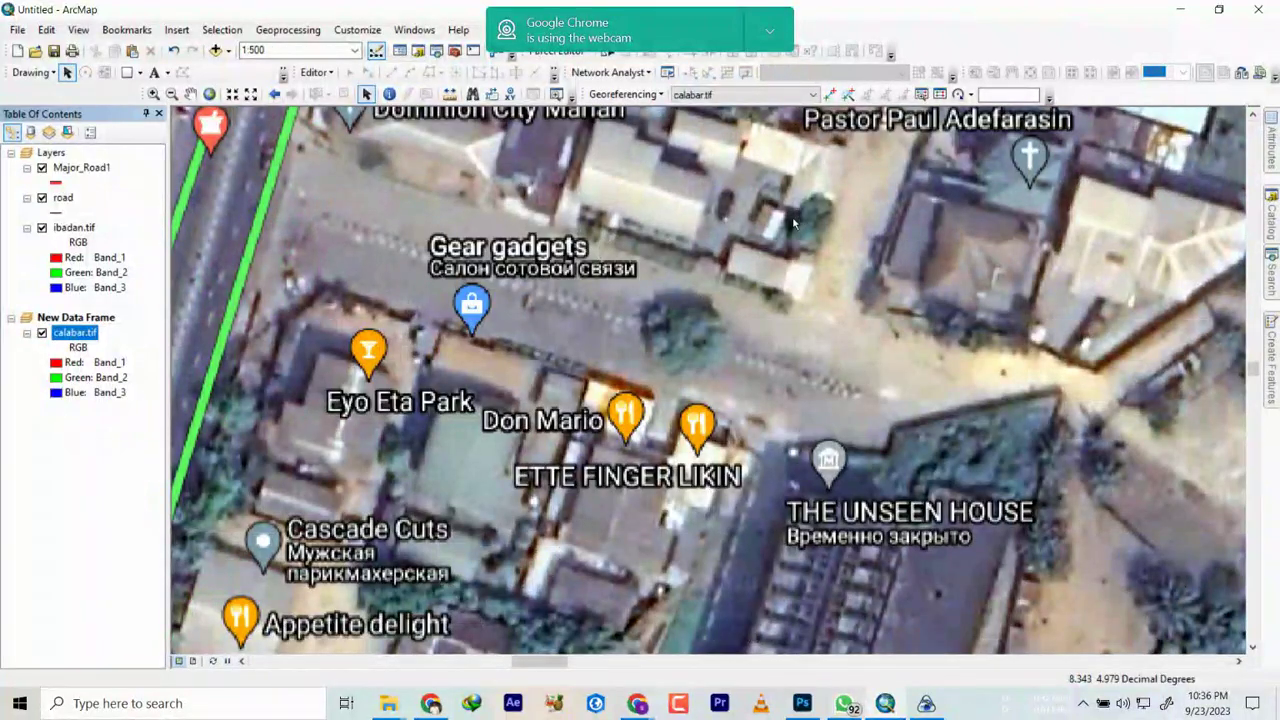
pyautogui.scroll(1, 797, 213)
pyautogui.scroll(-6, 630, 290)
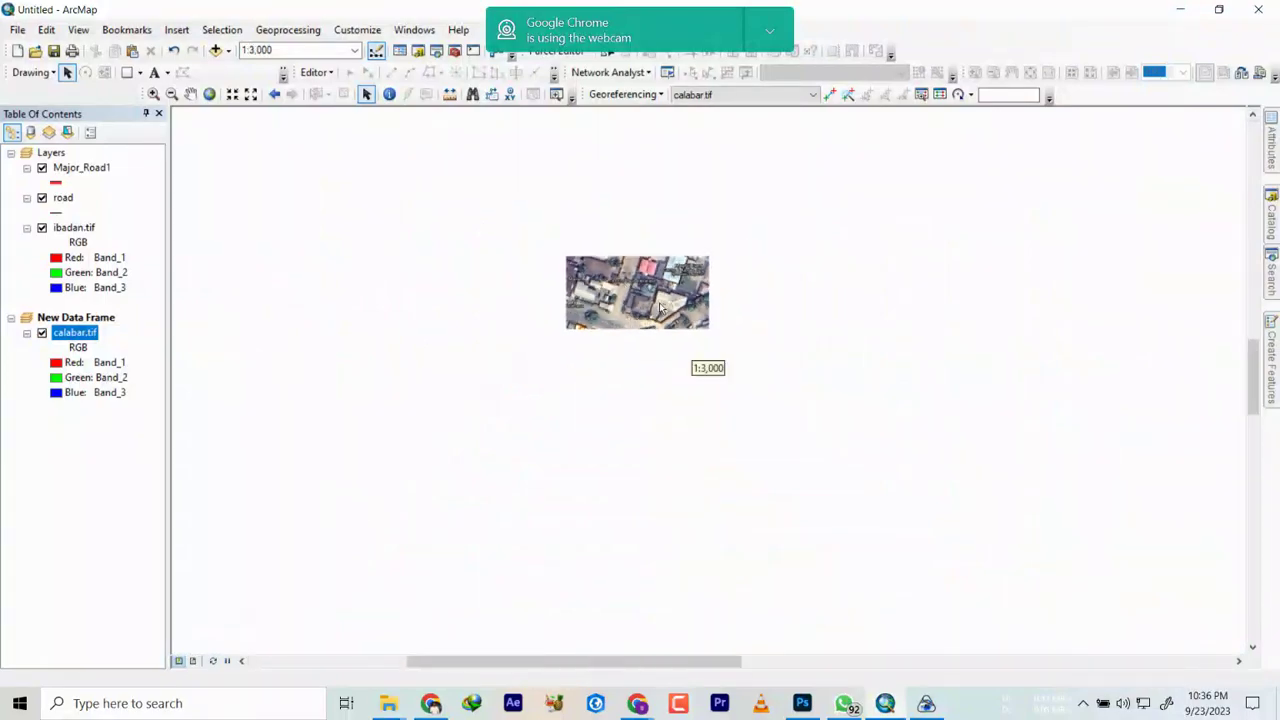
pyautogui.scroll(-1, 663, 333)
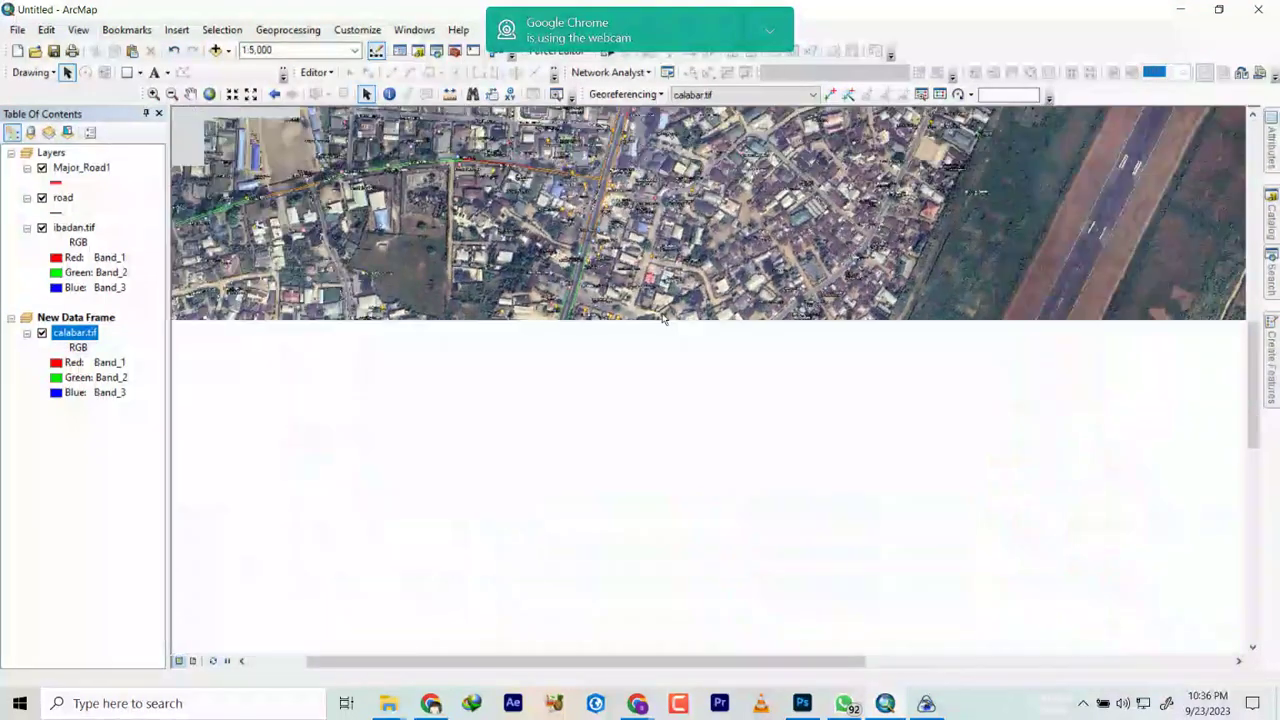
pyautogui.scroll(-1, 668, 318)
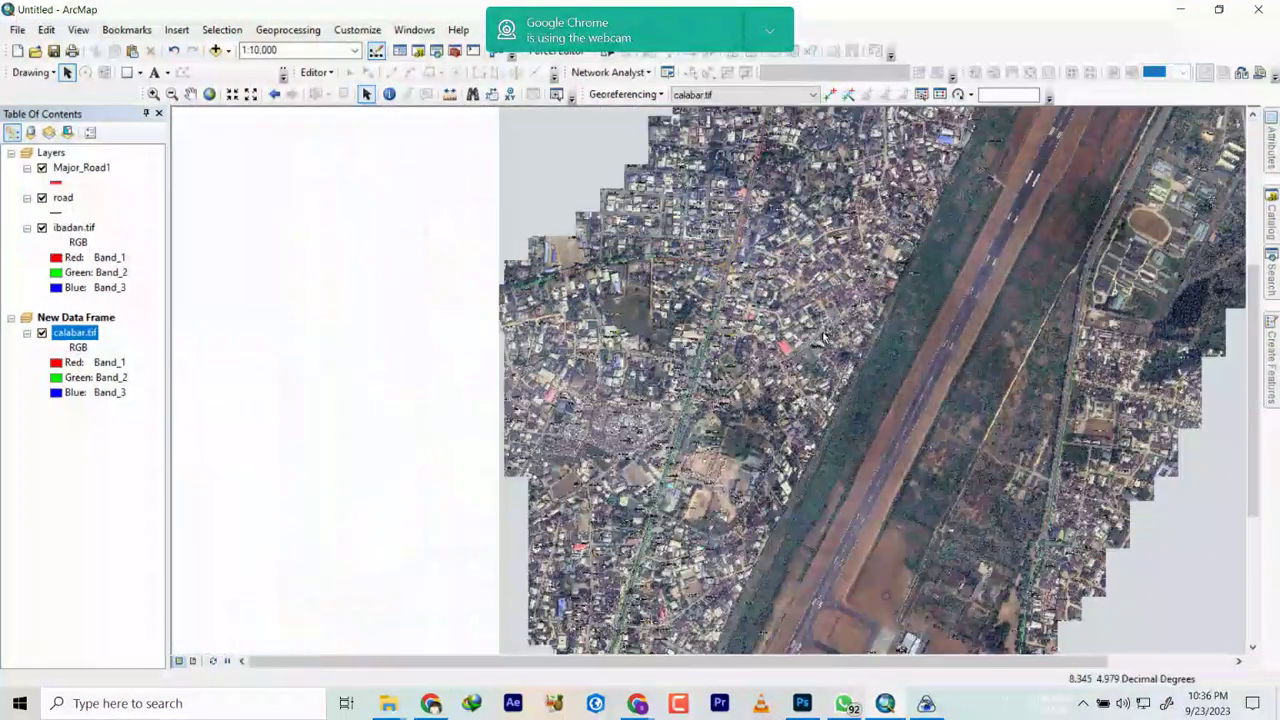
pyautogui.scroll(-1, 785, 345)
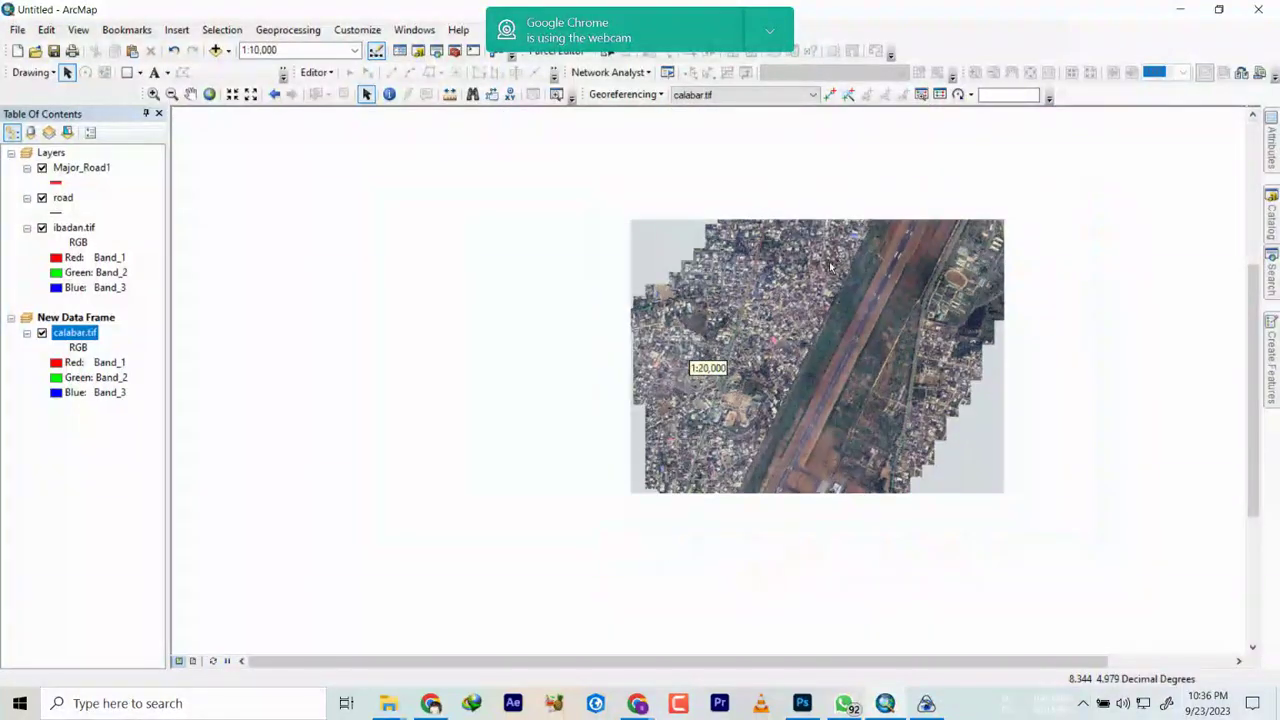
pyautogui.moveTo(852, 238); pyautogui.dragTo(787, 322)
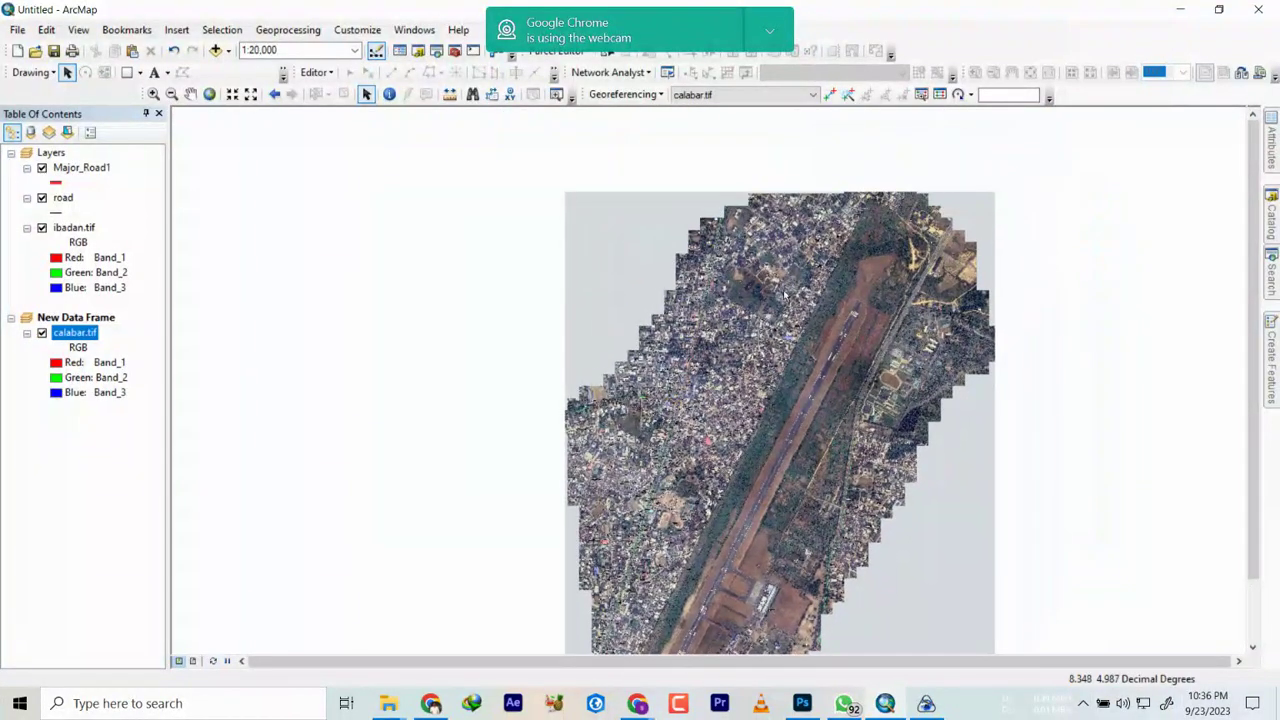
pyautogui.scroll(3, 793, 253)
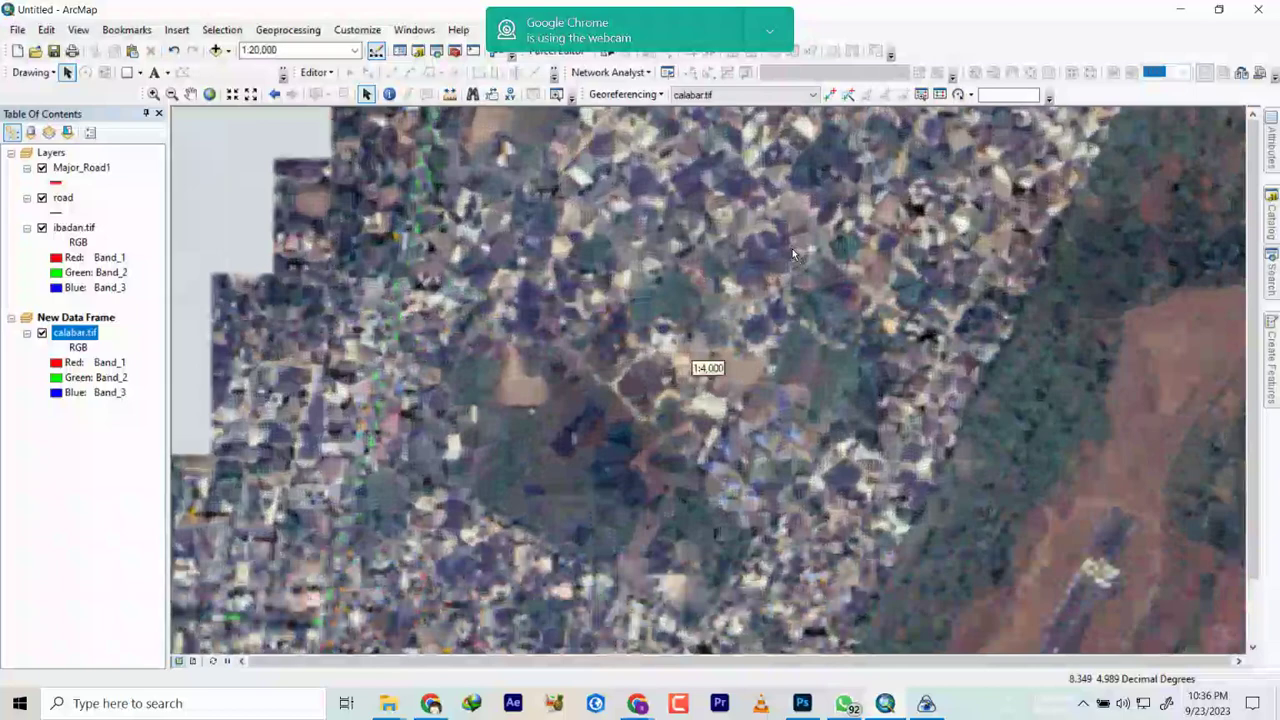
pyautogui.scroll(-5, 793, 253)
pyautogui.scroll(-1, 793, 253)
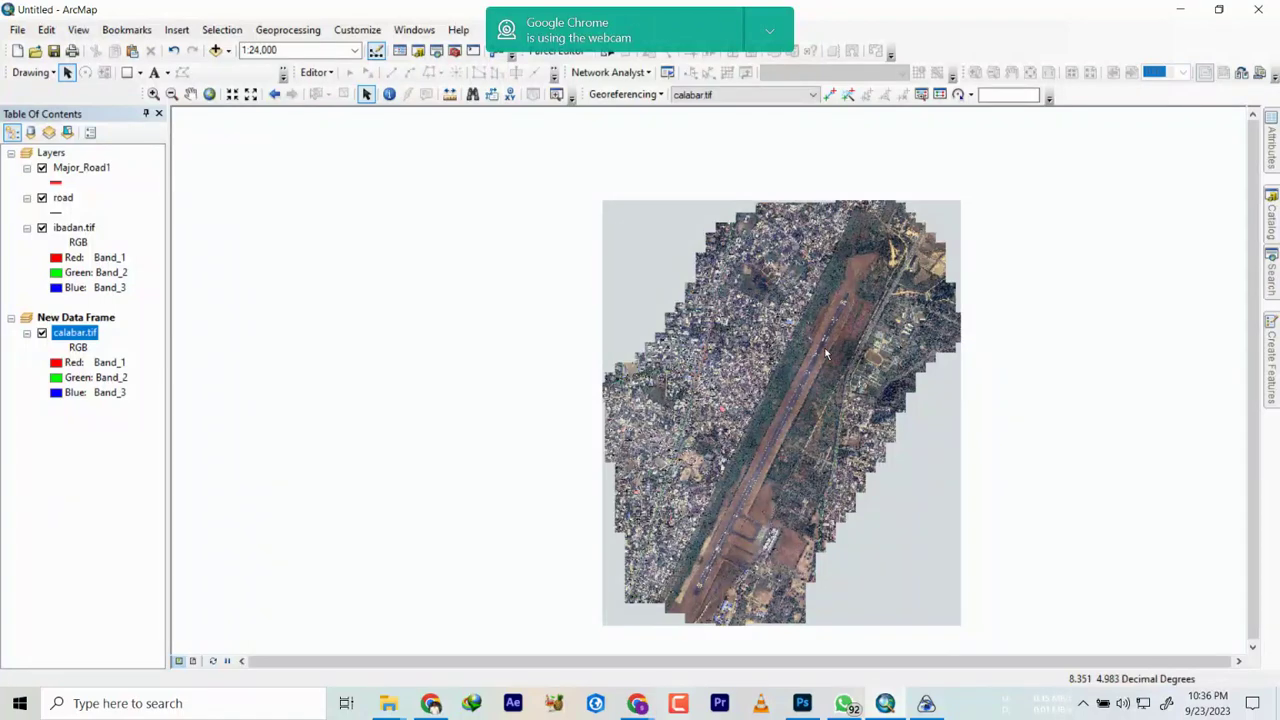
pyautogui.scroll(2, 826, 352)
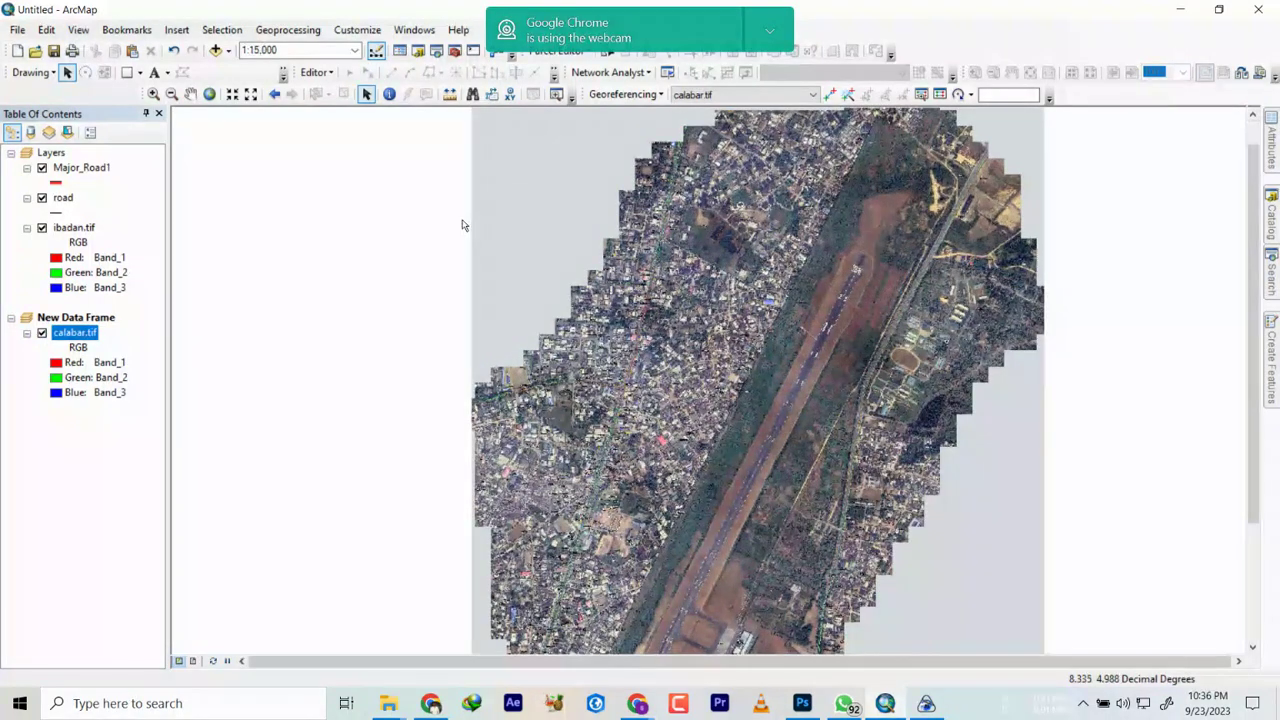
# Step: Start adding another dataset and browse up to the C:\WORK folder connection
pyautogui.click(215, 50)
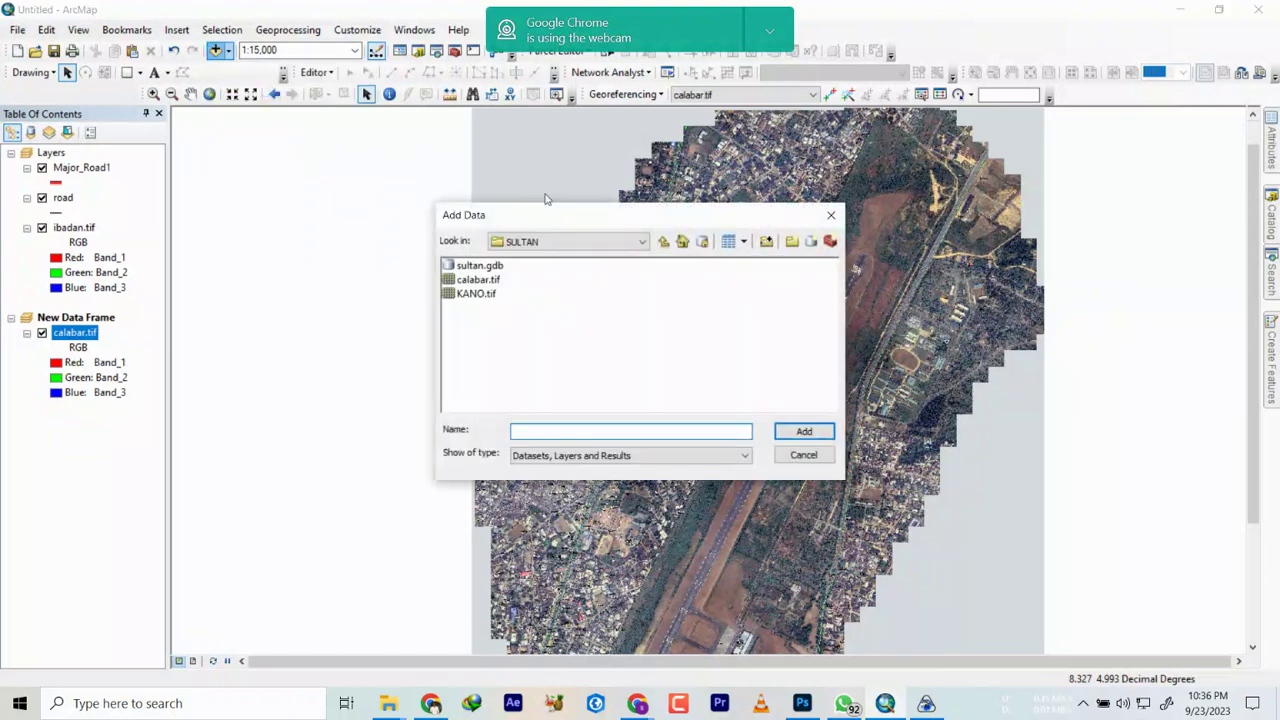
pyautogui.click(663, 240)
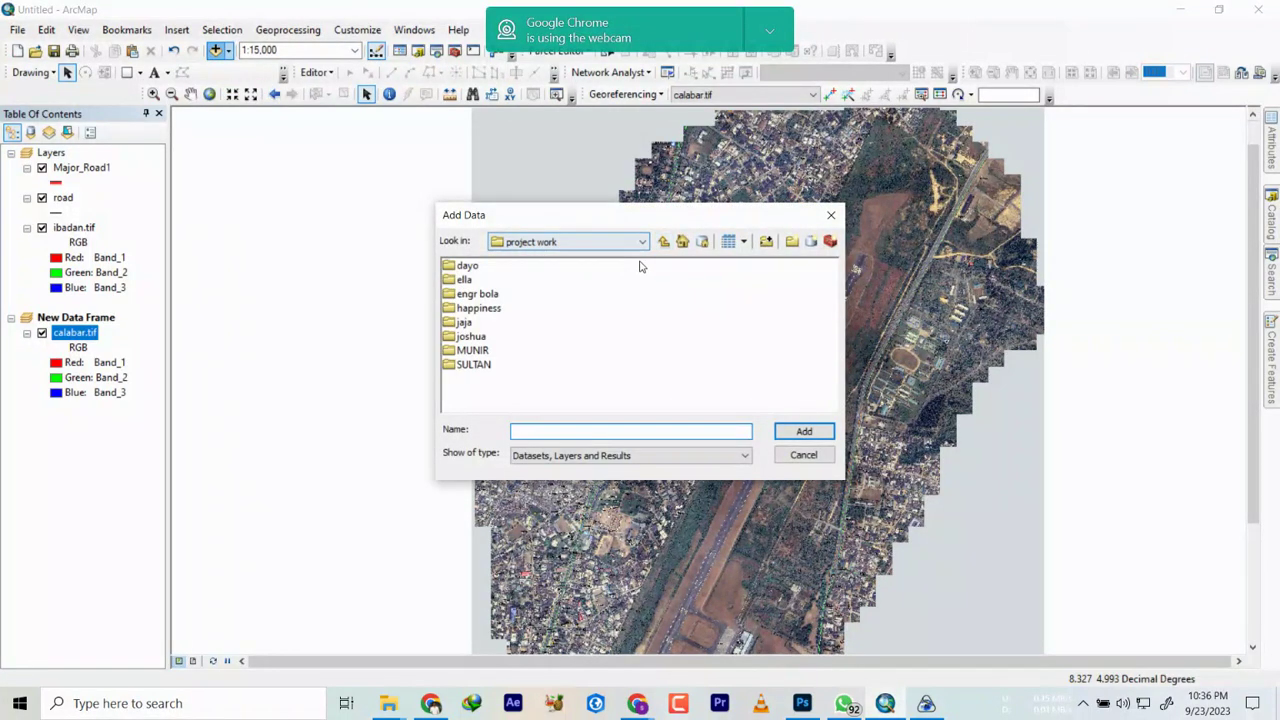
pyautogui.click(664, 242)
pyautogui.click(664, 243)
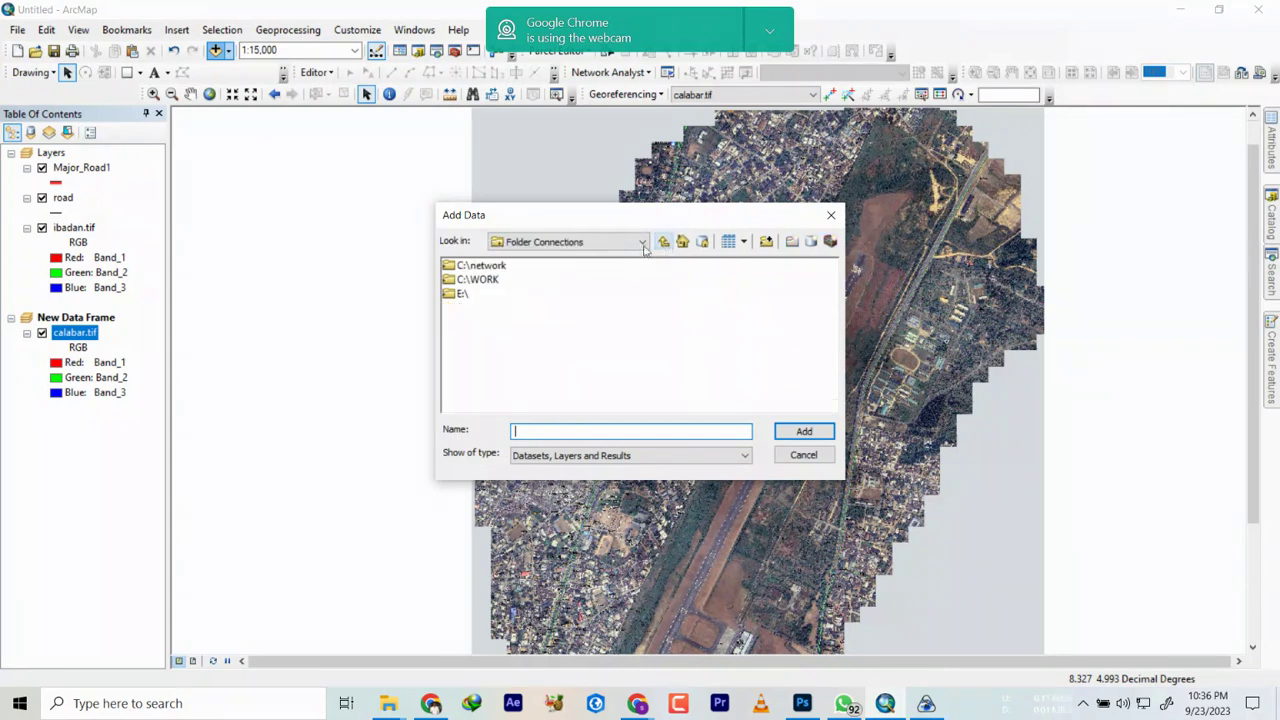
pyautogui.doubleClick(470, 280)
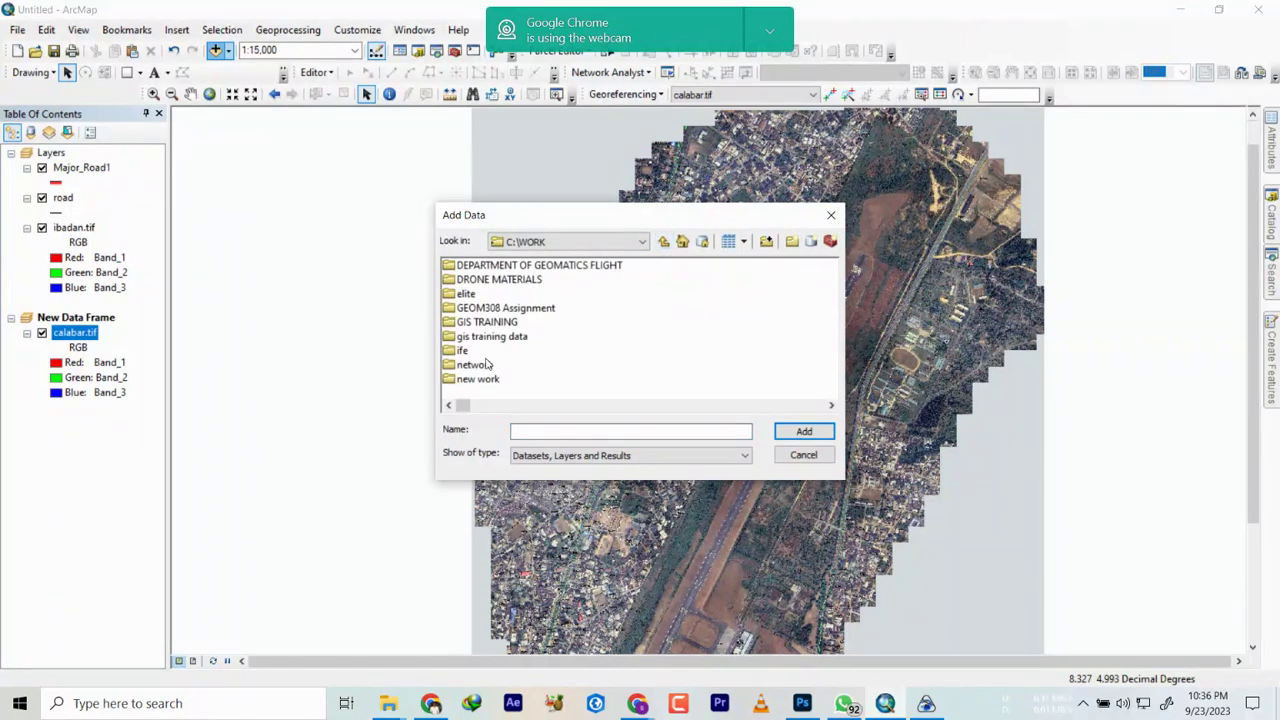
# Step: Find the nigeria-latest-free.shp folder and add gis_osm_roads_free_1.shp from it to the data frame
pyautogui.scroll(-5, 483, 355)
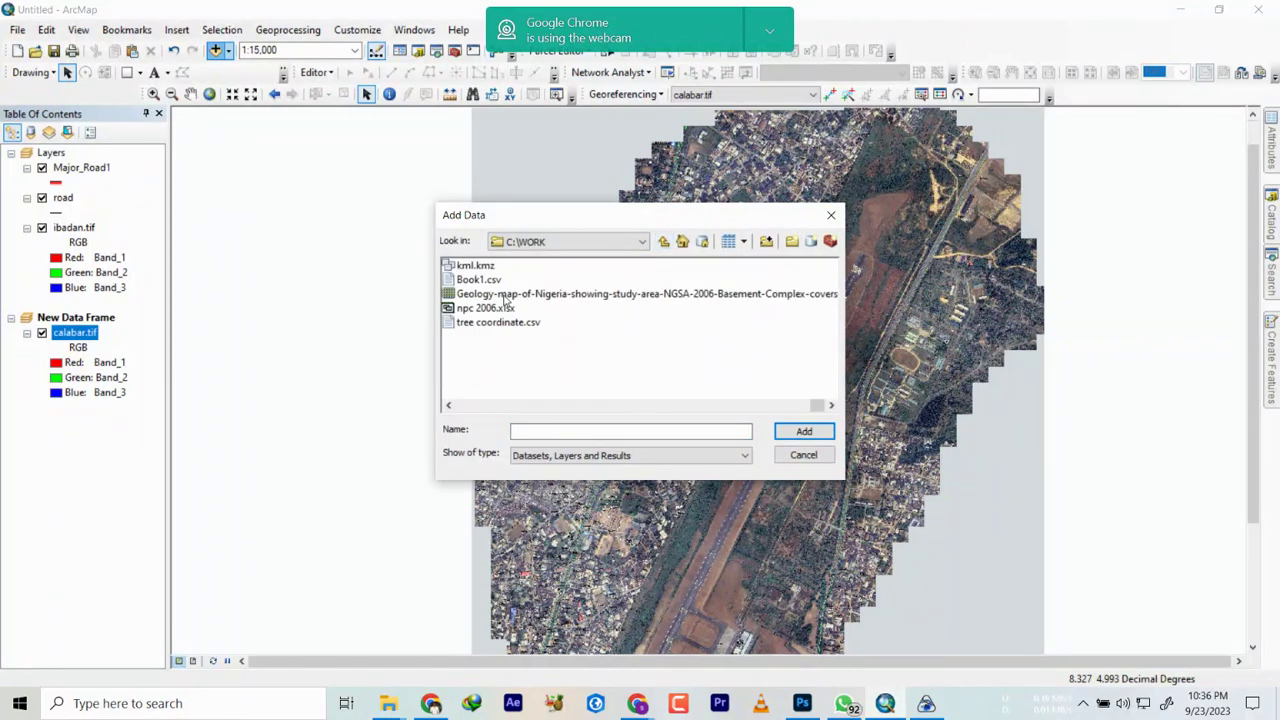
pyautogui.scroll(5, 499, 307)
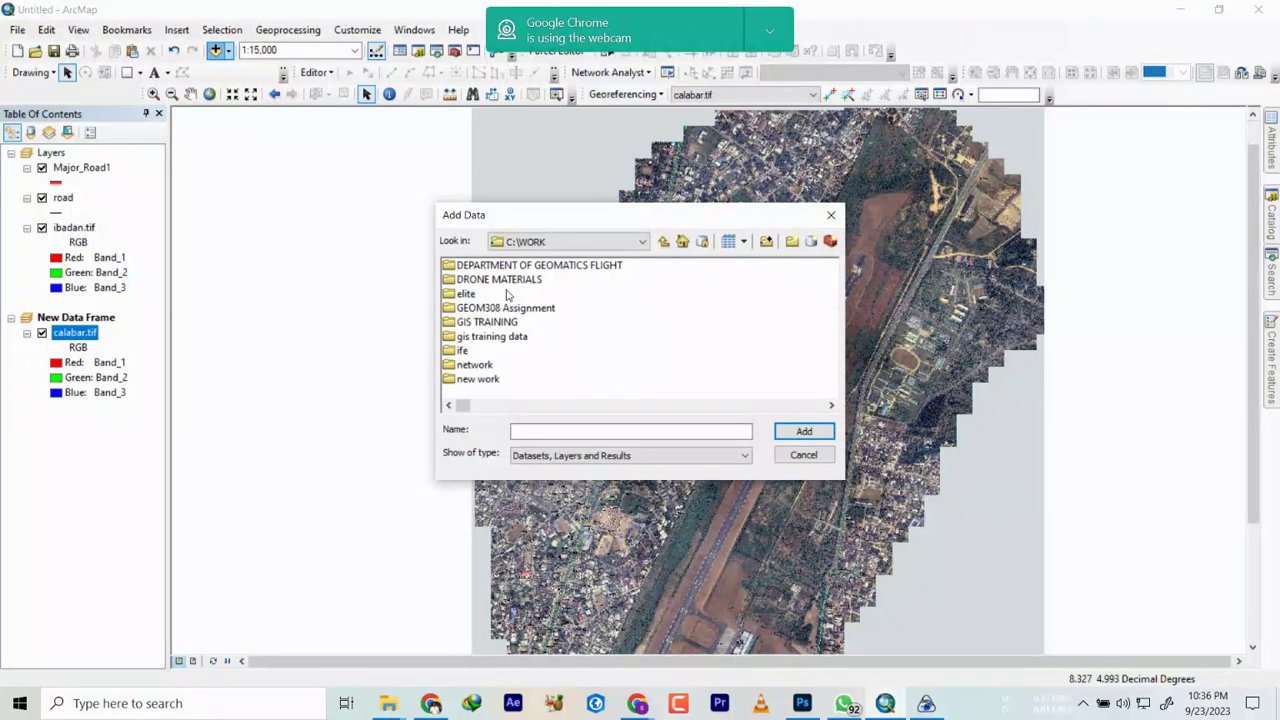
pyautogui.scroll(-5, 484, 360)
pyautogui.scroll(5, 503, 311)
pyautogui.scroll(-5, 513, 280)
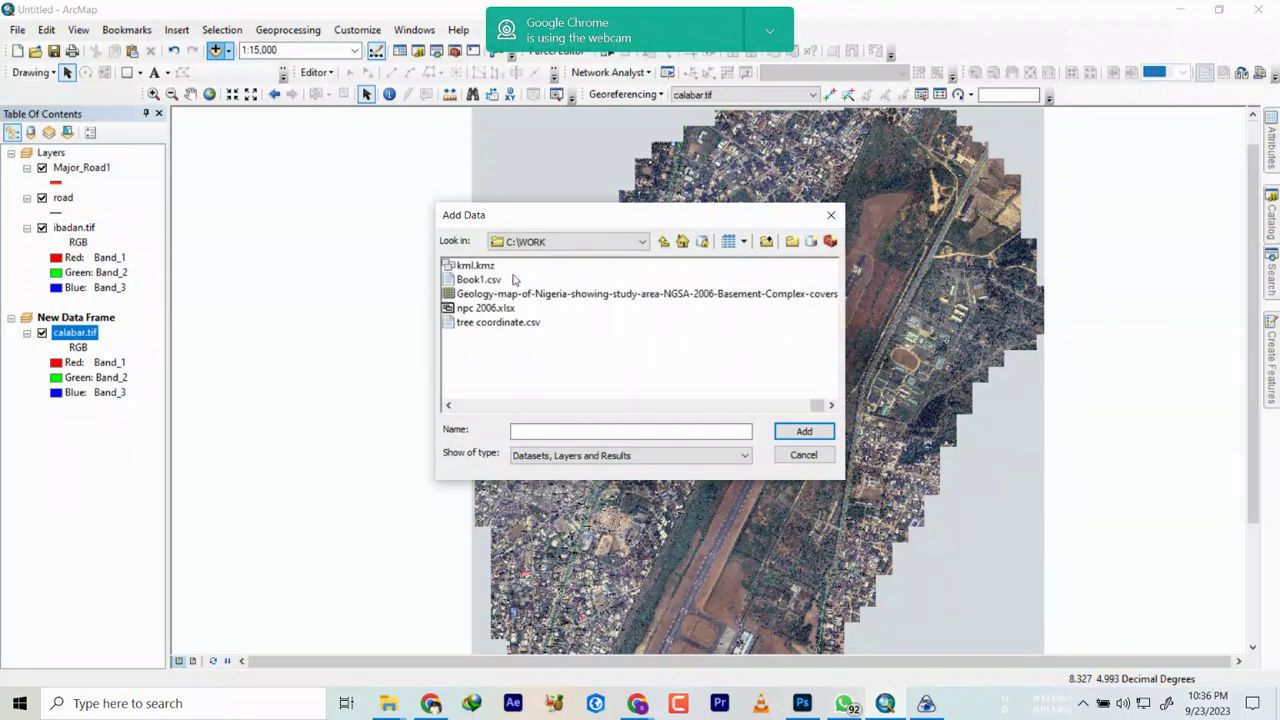
pyautogui.scroll(5, 513, 280)
pyautogui.doubleClick(476, 267)
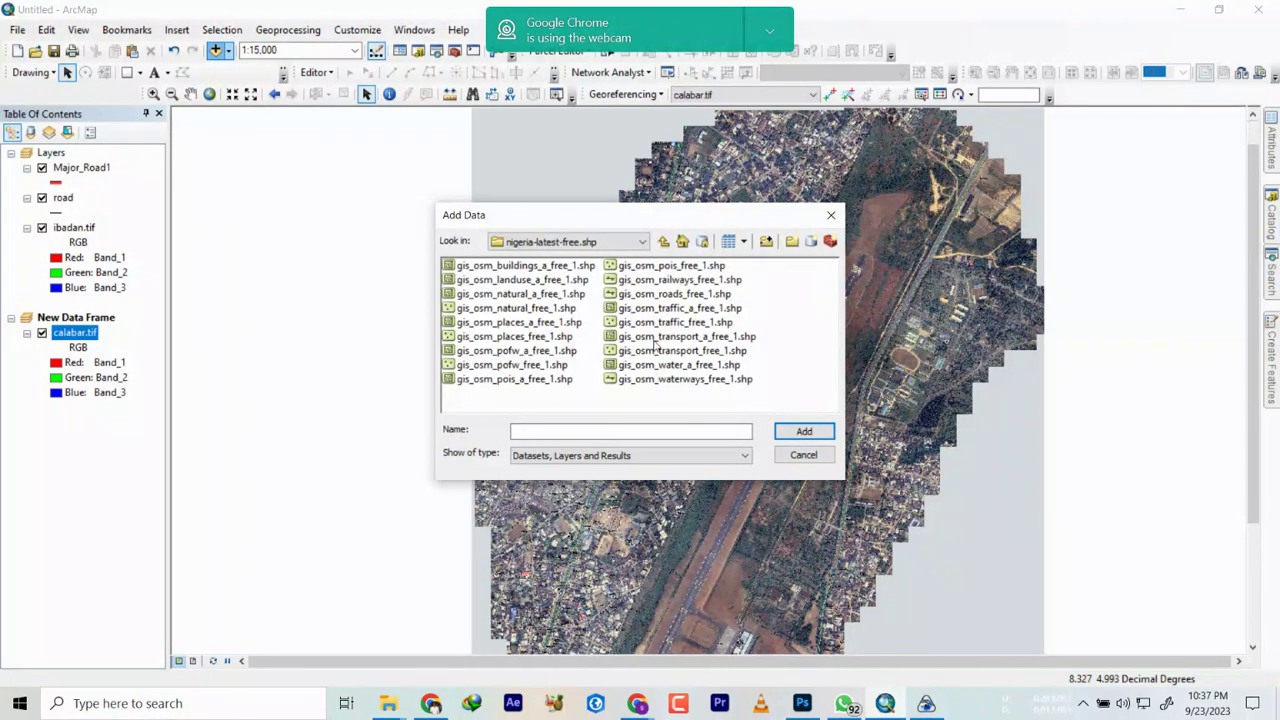
pyautogui.click(655, 294)
pyautogui.click(800, 433)
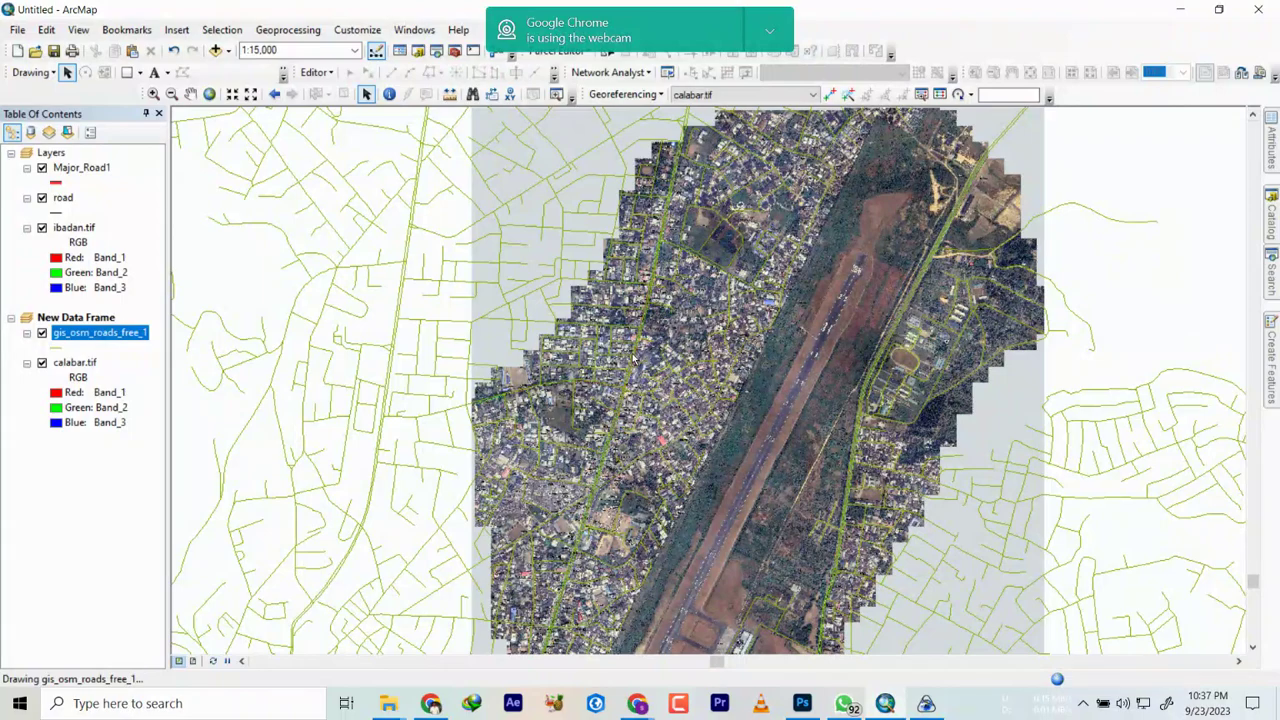
# Step: Change the gis_osm_roads_free_1 layer's line symbol to the red "major roaD" style with a width of 3.00
pyautogui.scroll(10, 631, 357)
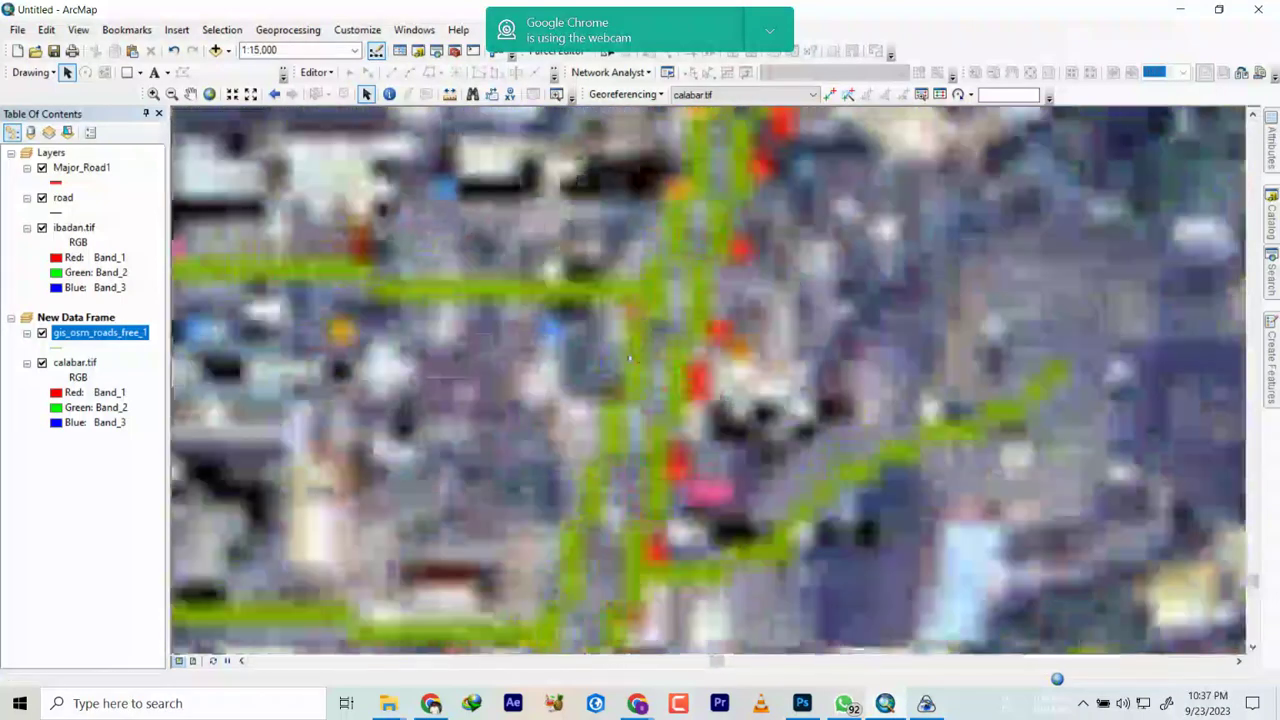
pyautogui.scroll(-2, 629, 354)
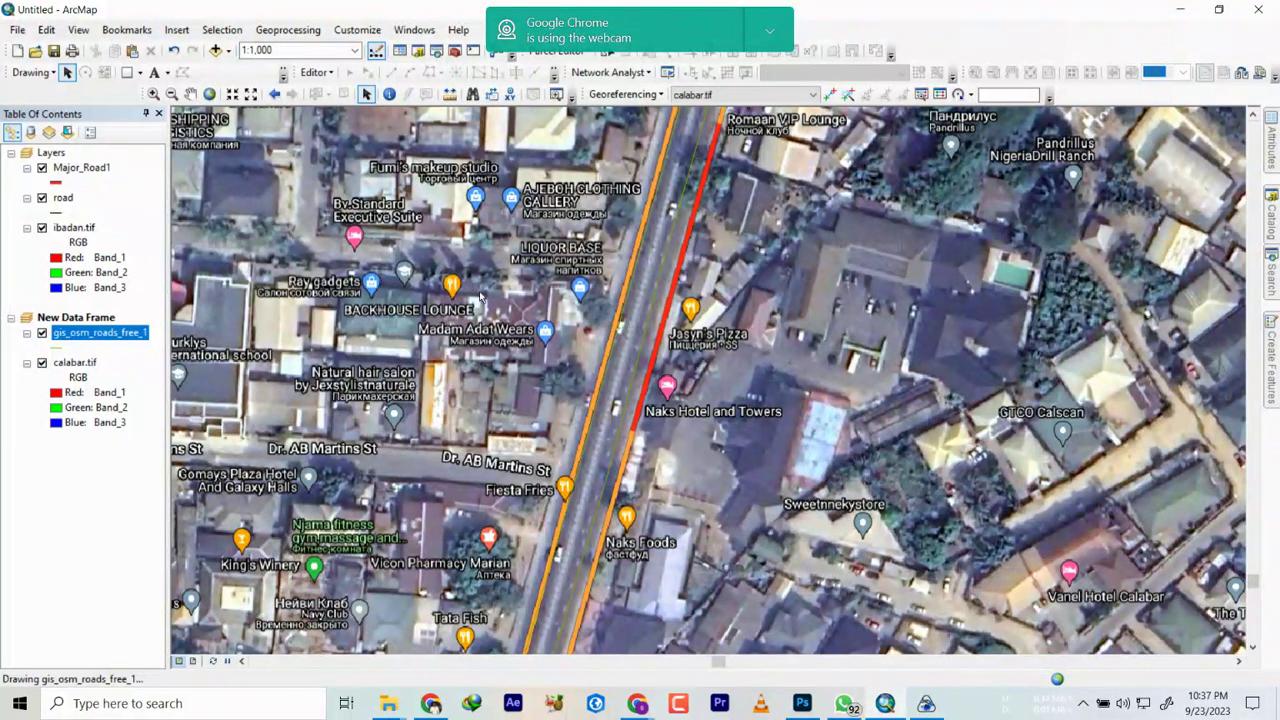
pyautogui.click(60, 348)
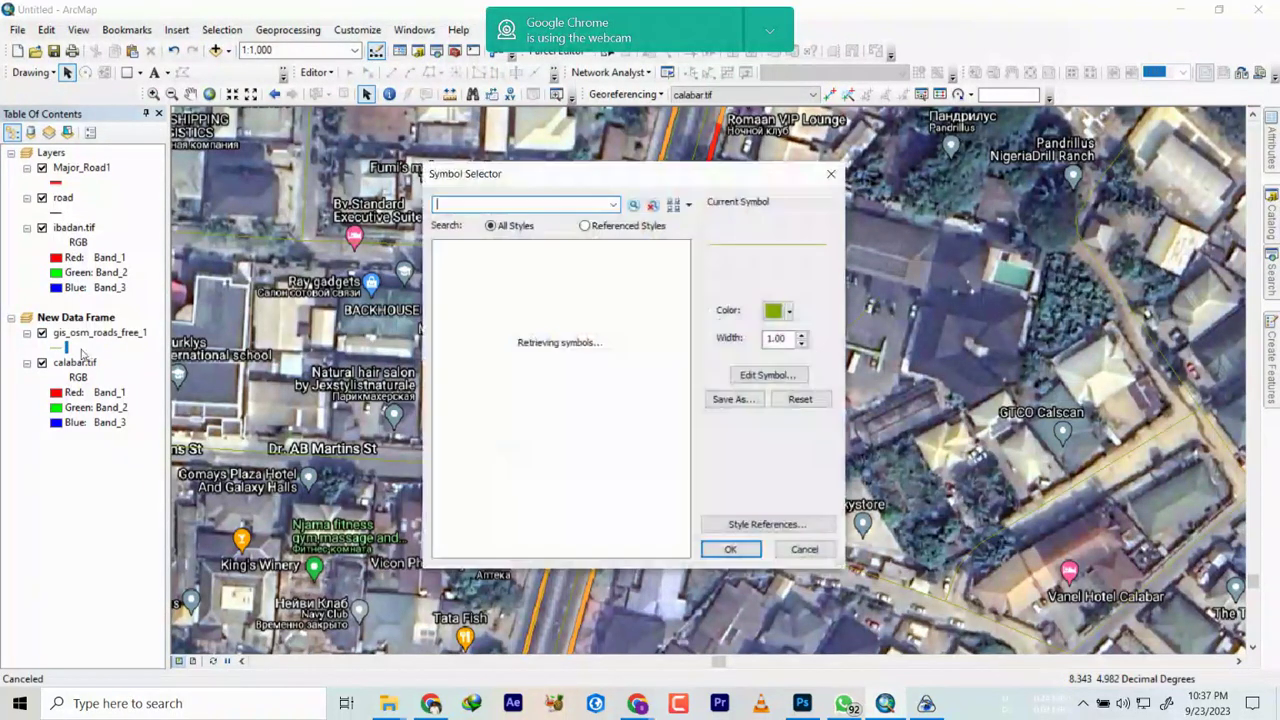
pyautogui.click(789, 311)
pyautogui.click(466, 350)
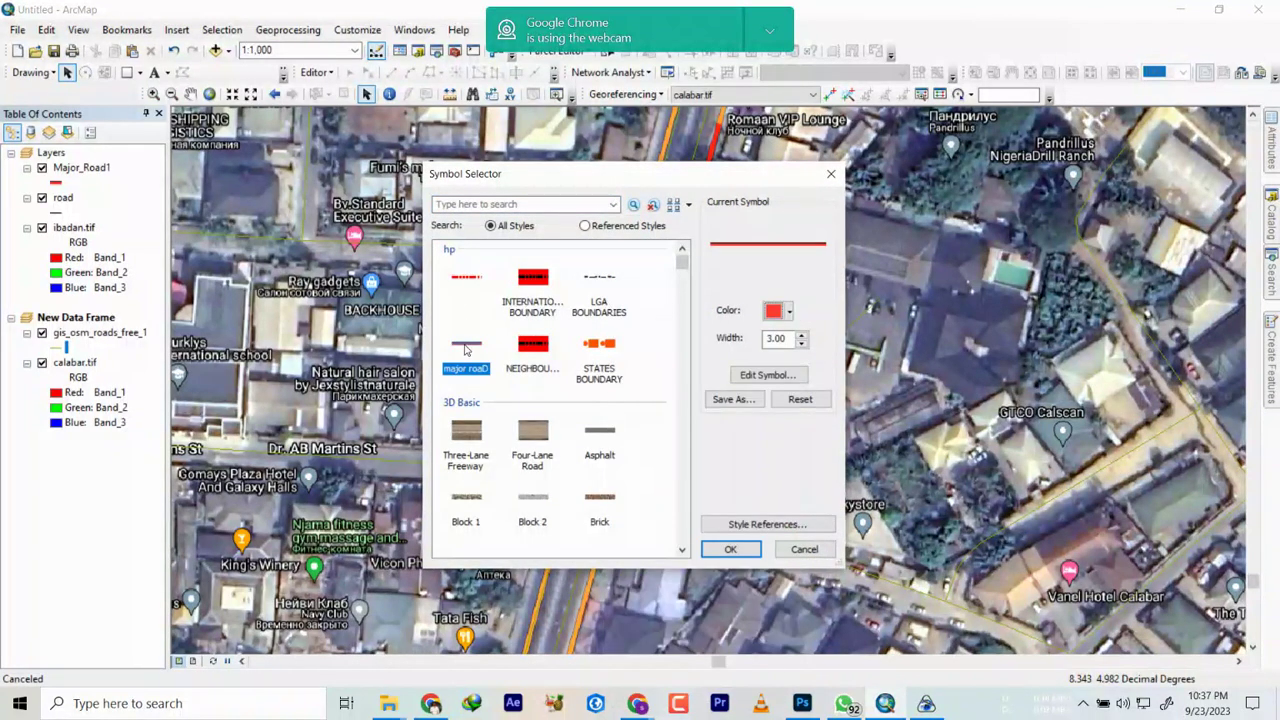
pyautogui.click(730, 549)
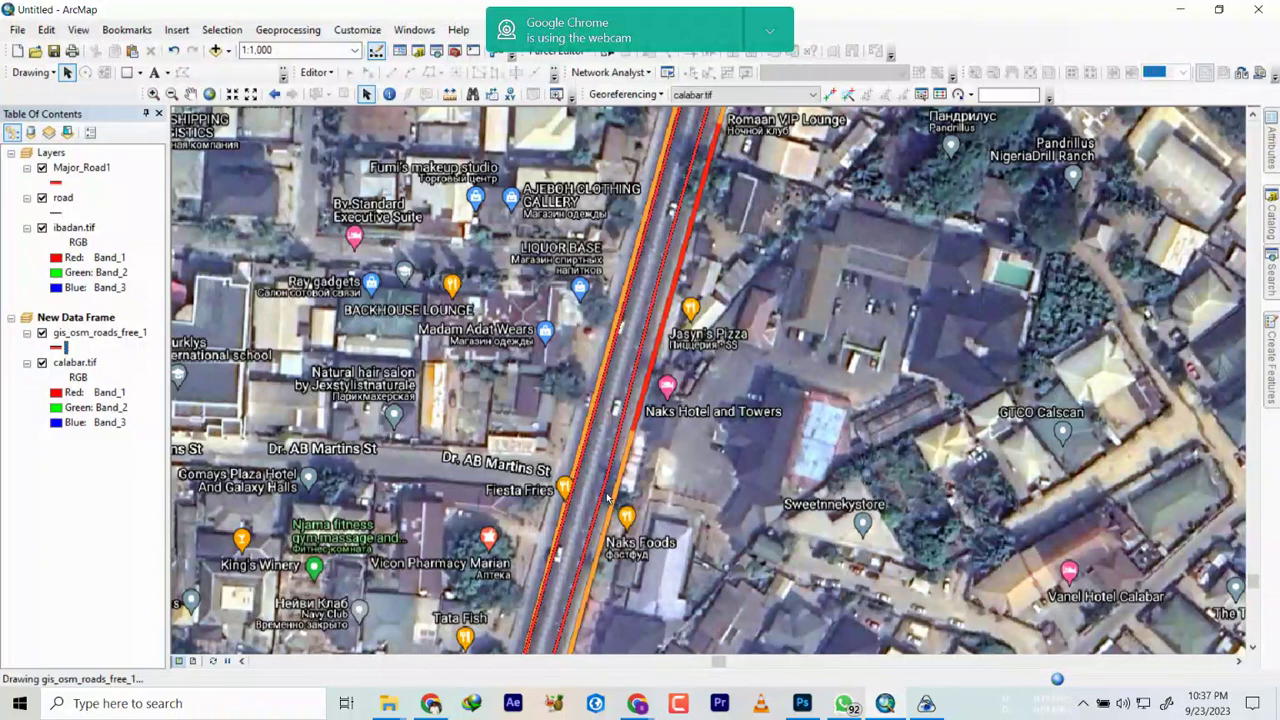
# Step: Switch to the Pencil Spaces call in Chrome to check on the participant, and return to ArcMap
pyautogui.click(447, 701)
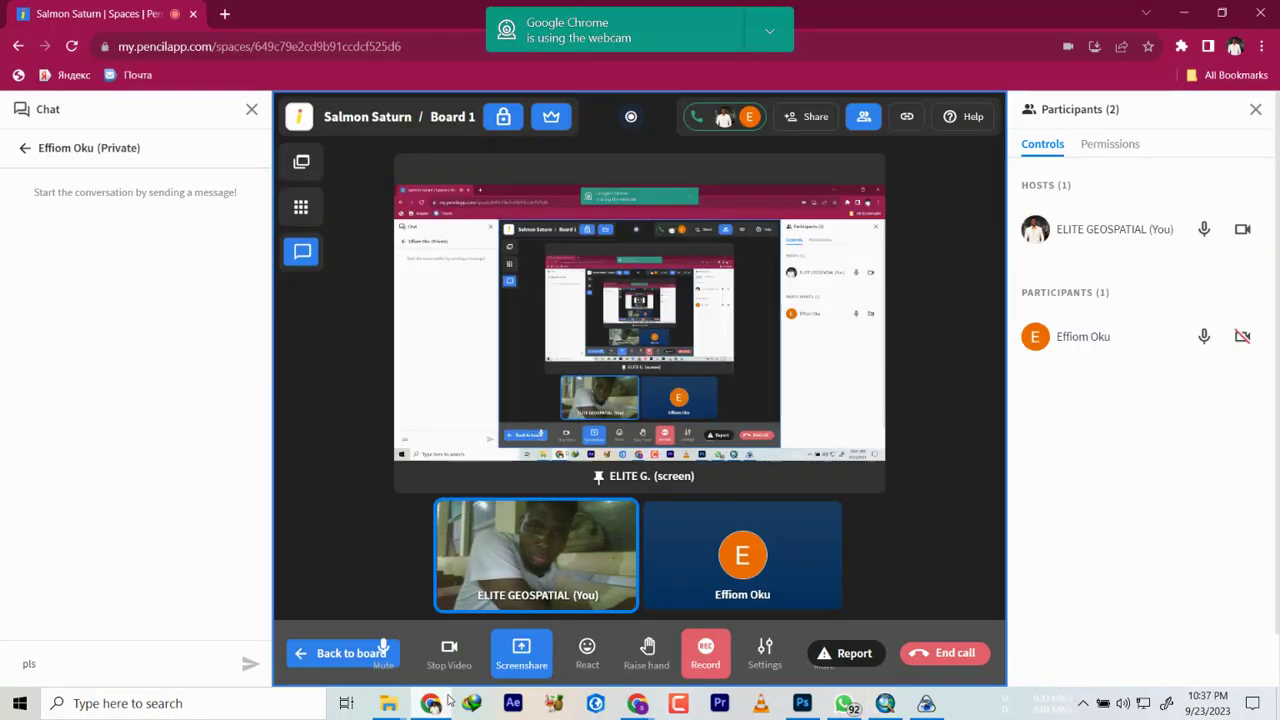
pyautogui.click(447, 701)
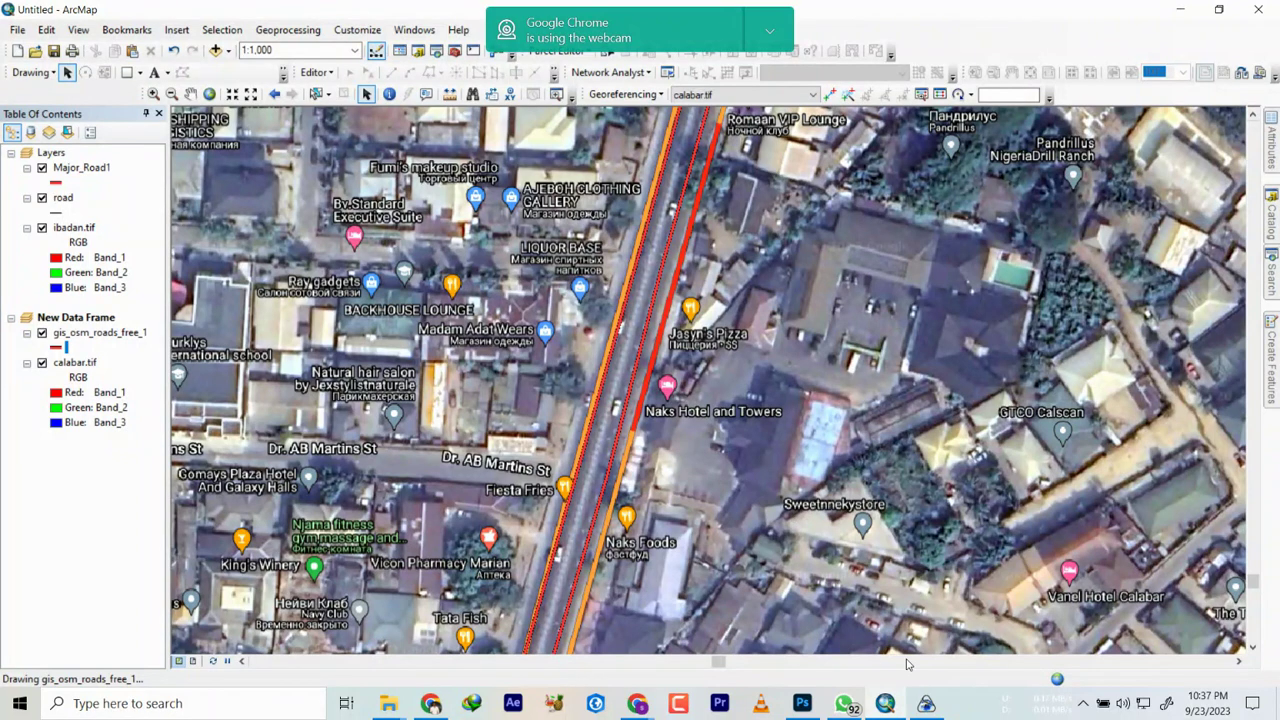
pyautogui.click(430, 703)
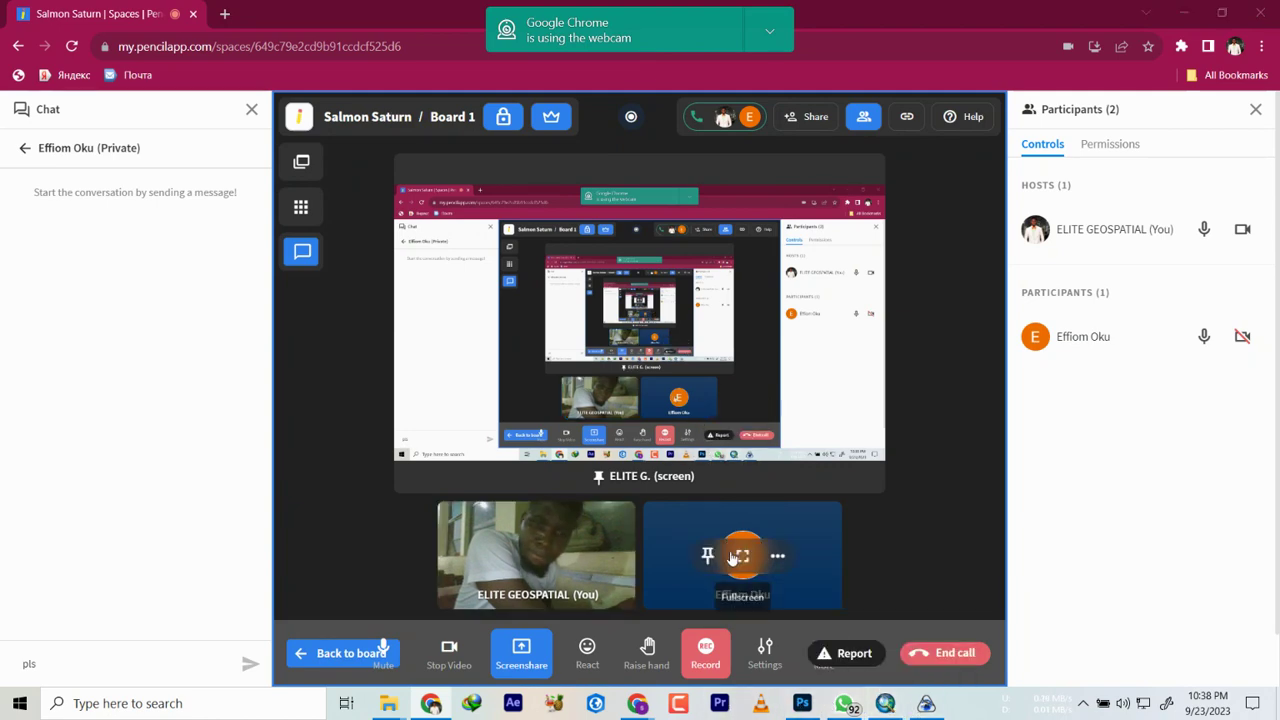
pyautogui.click(885, 703)
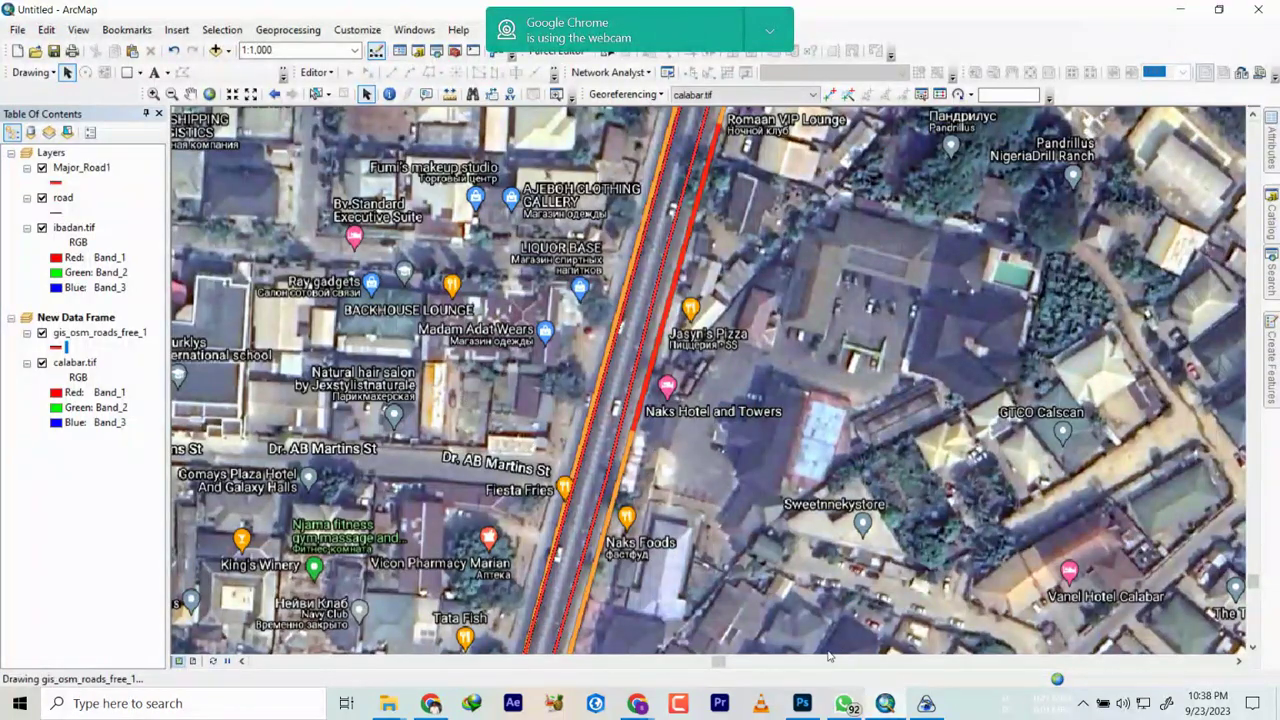
# Step: Switch to WhatsApp and send the message "are u still here?" in the open chat with the class participant
pyautogui.click(843, 703)
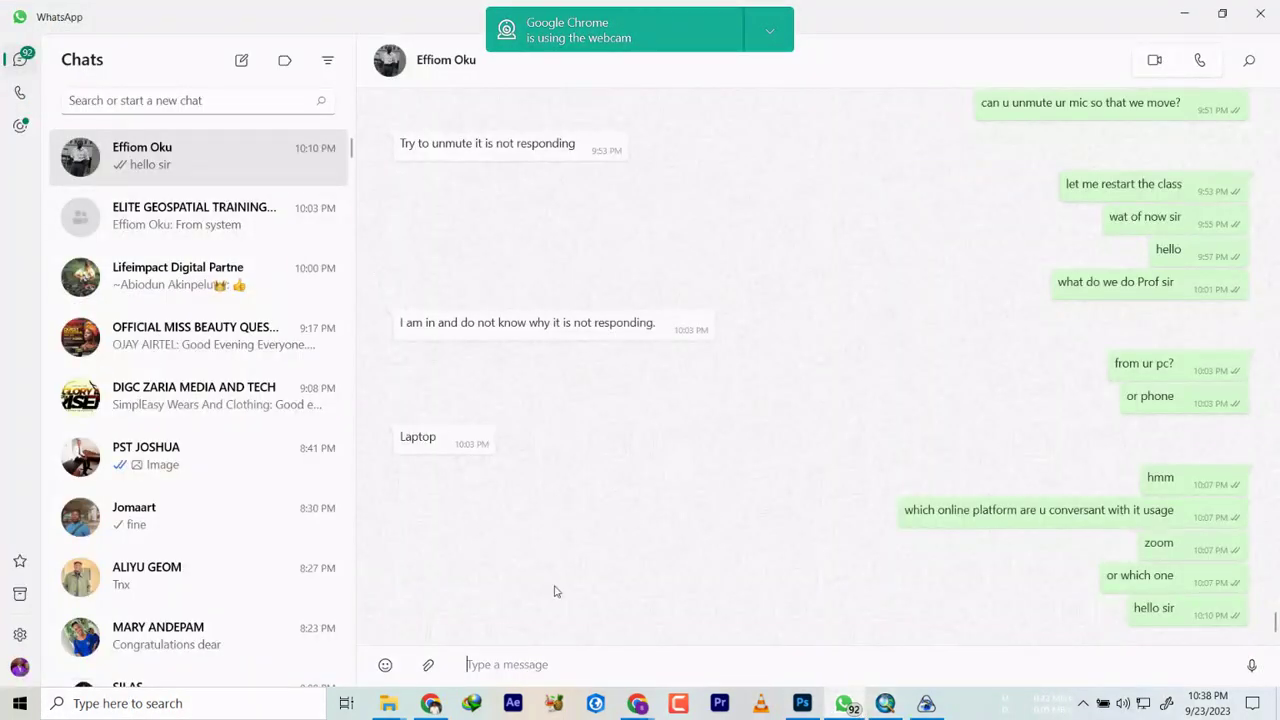
pyautogui.write('arev')
pyautogui.press('BackSpace')
pyautogui.press('BackSpace')
pyautogui.write('u sti')
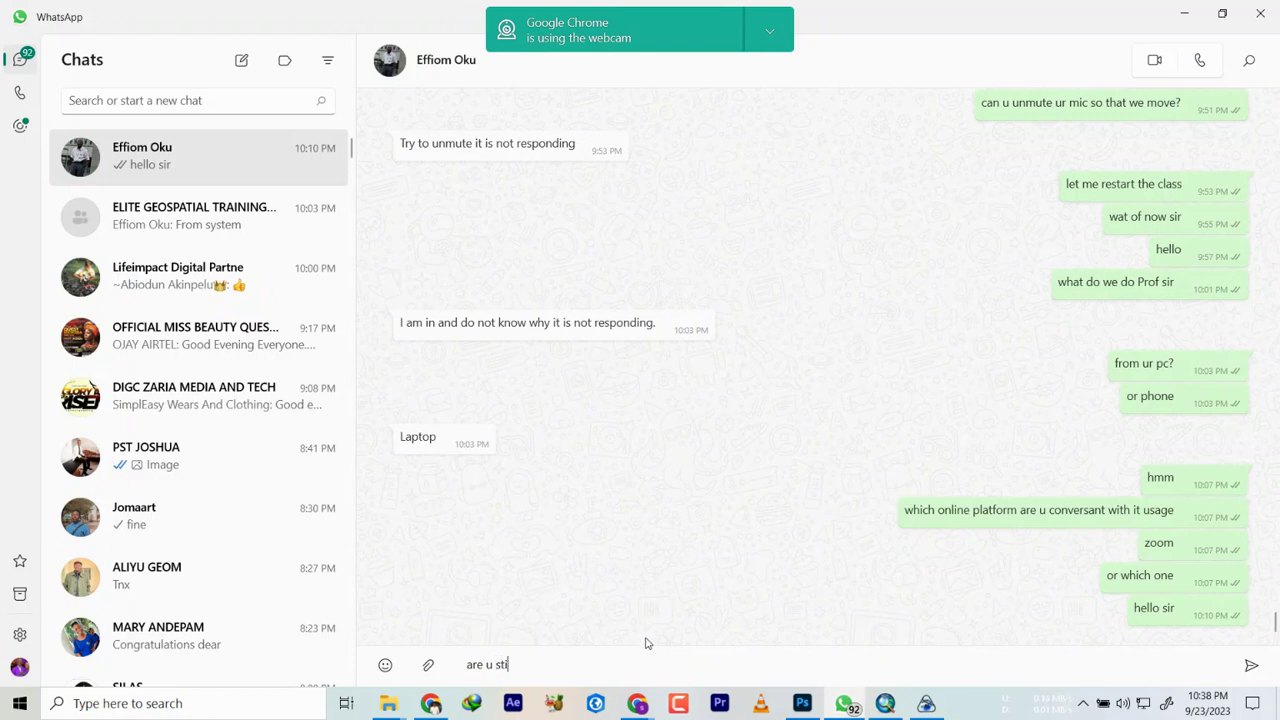
pyautogui.write('ll here?')
pyautogui.press('Return')
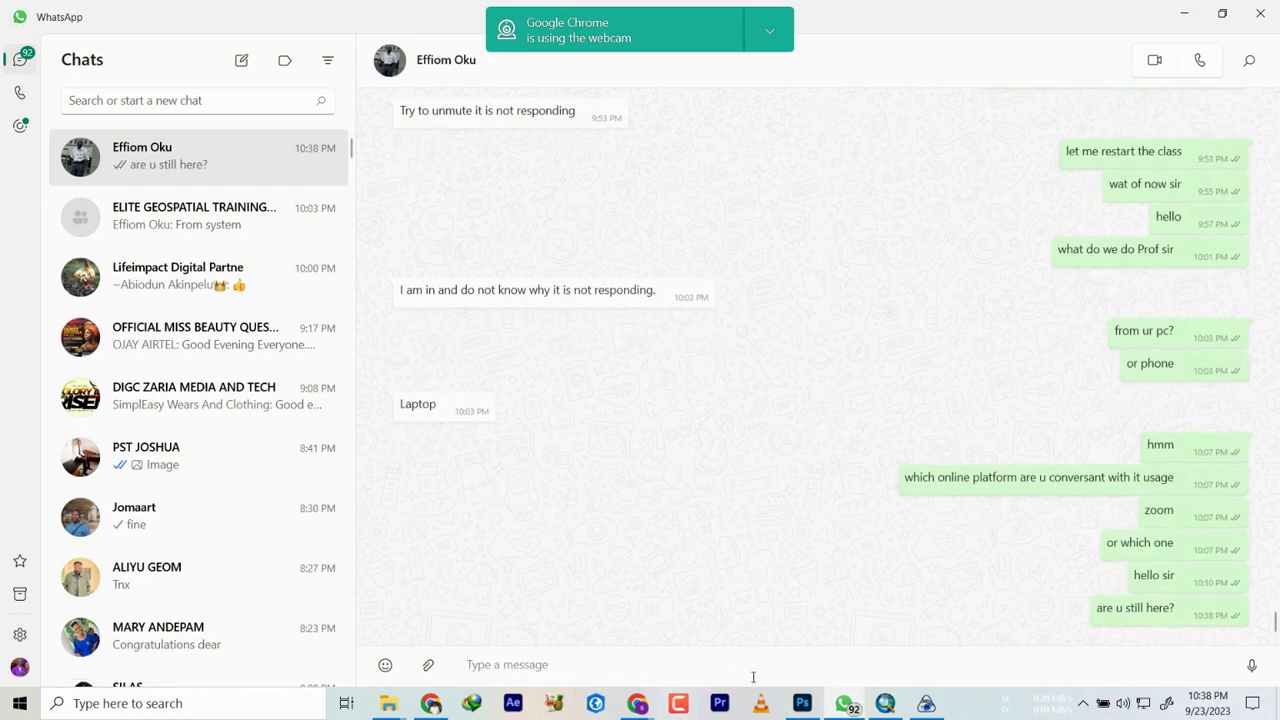
# Step: Switch to the Pencil Spaces call in Chrome and check on the participant through the options of their video tile
pyautogui.click(885, 703)
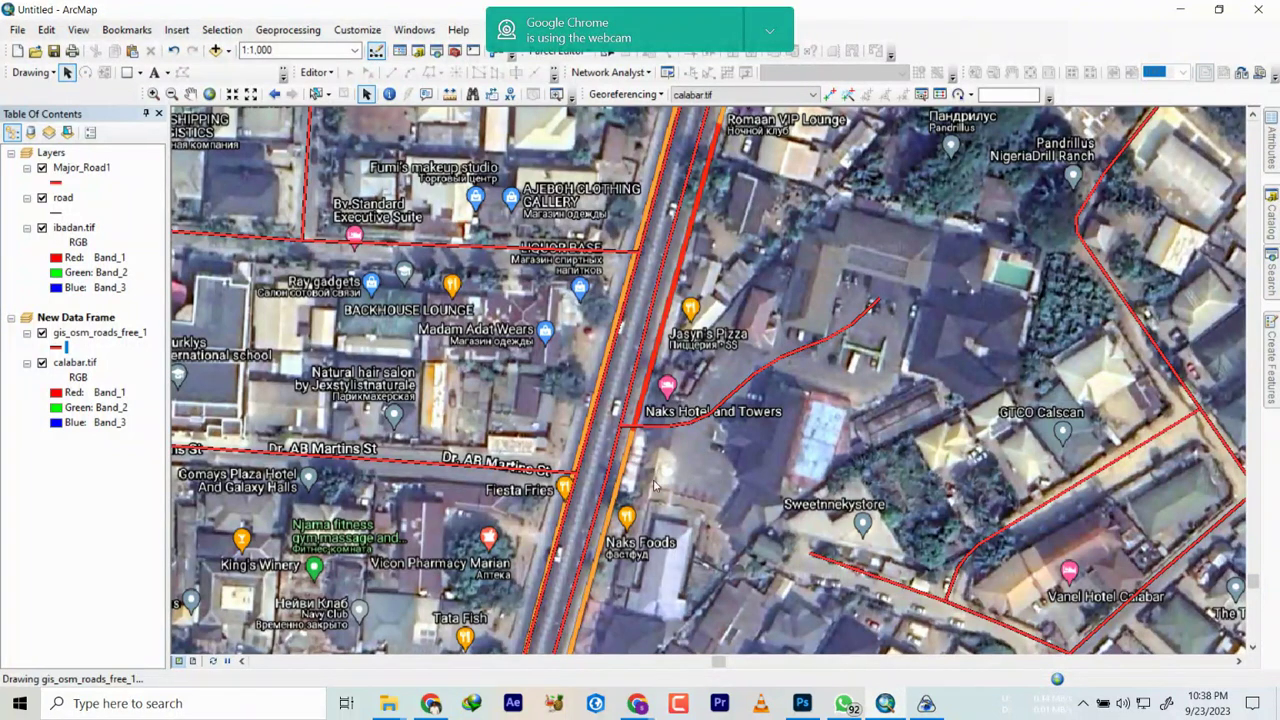
pyautogui.click(846, 705)
pyautogui.click(848, 706)
pyautogui.click(437, 704)
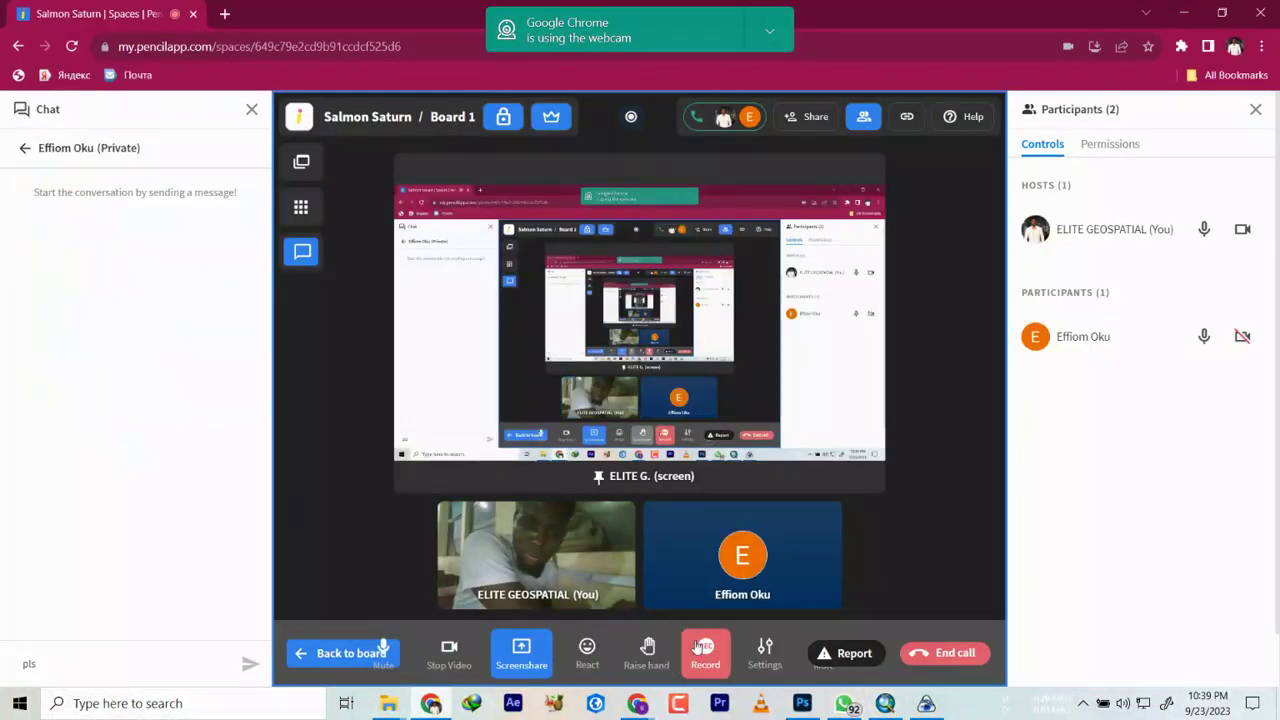
pyautogui.moveTo(762, 558)
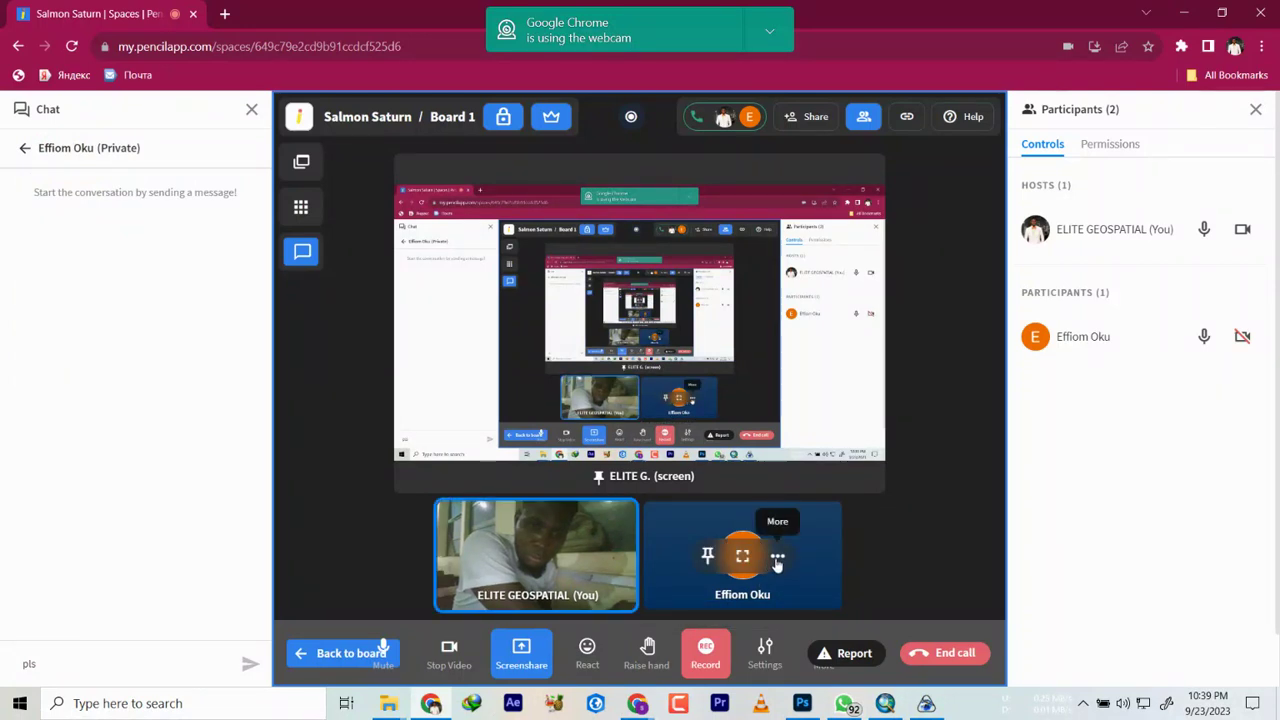
pyautogui.click(777, 557)
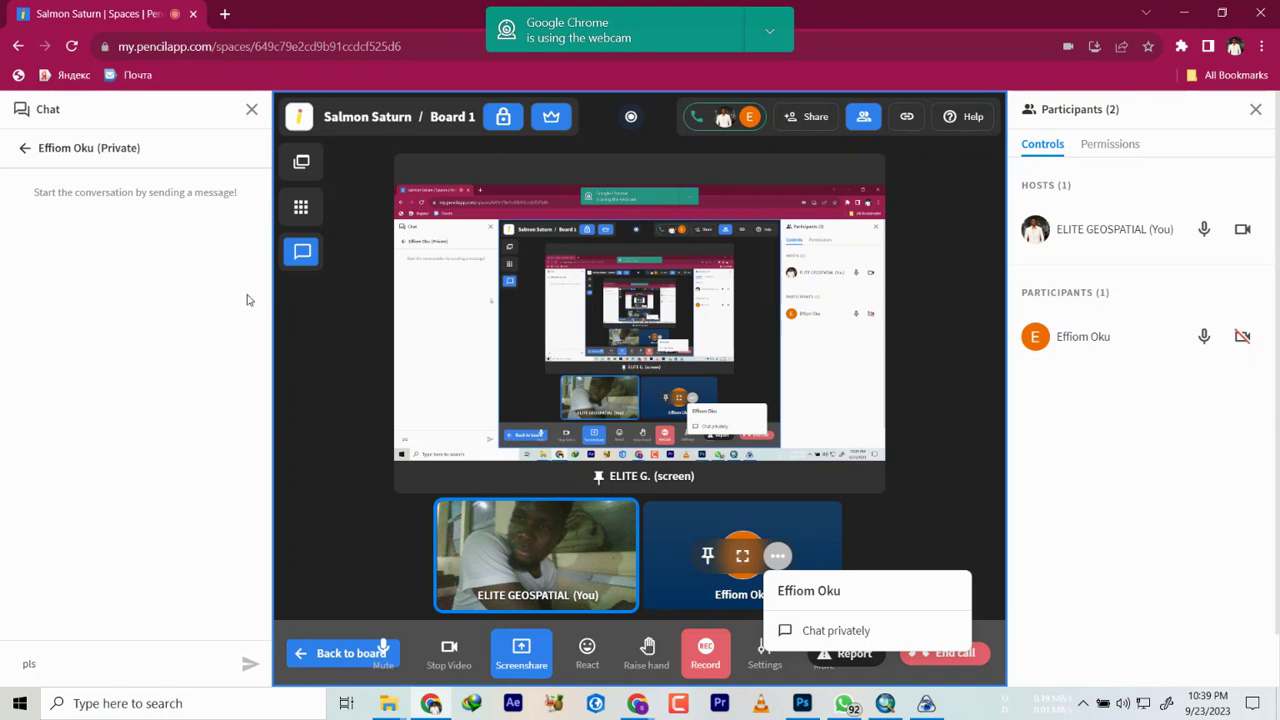
pyautogui.click(135, 193)
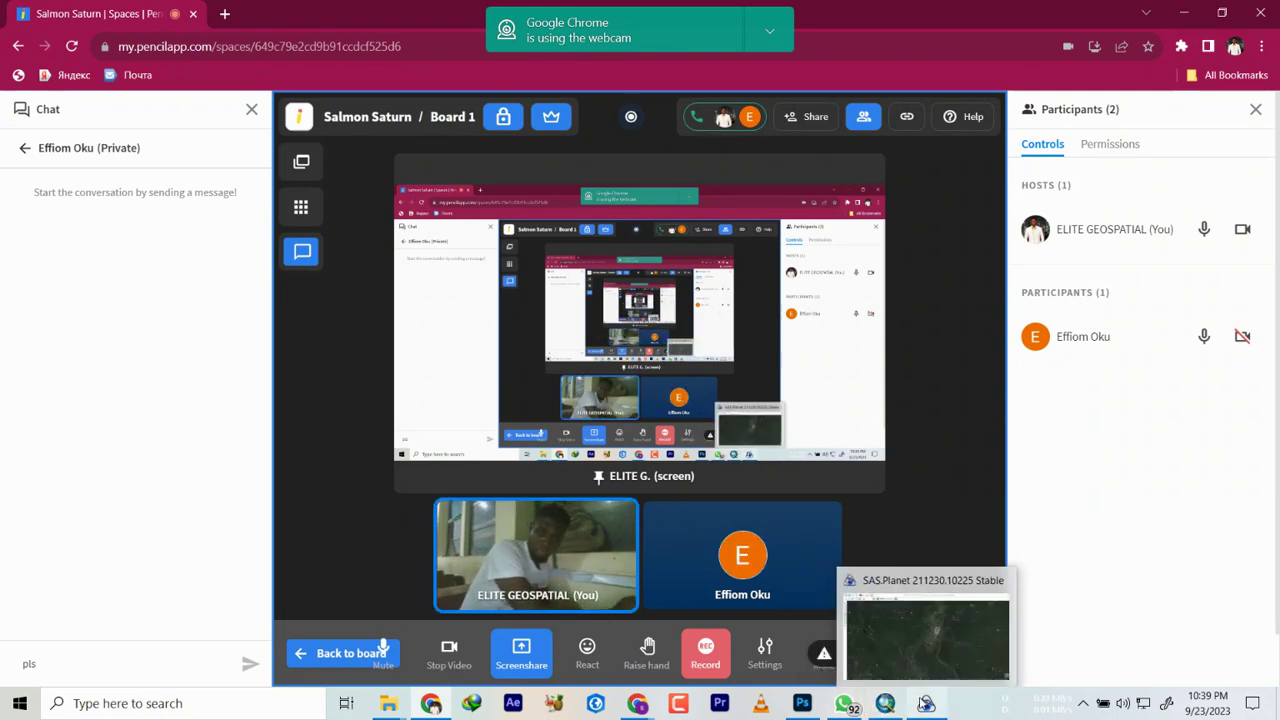
# Step: Return to ArcMap and examine the road overlay near Naks Hotel and Towers at 1:800
pyautogui.click(926, 703)
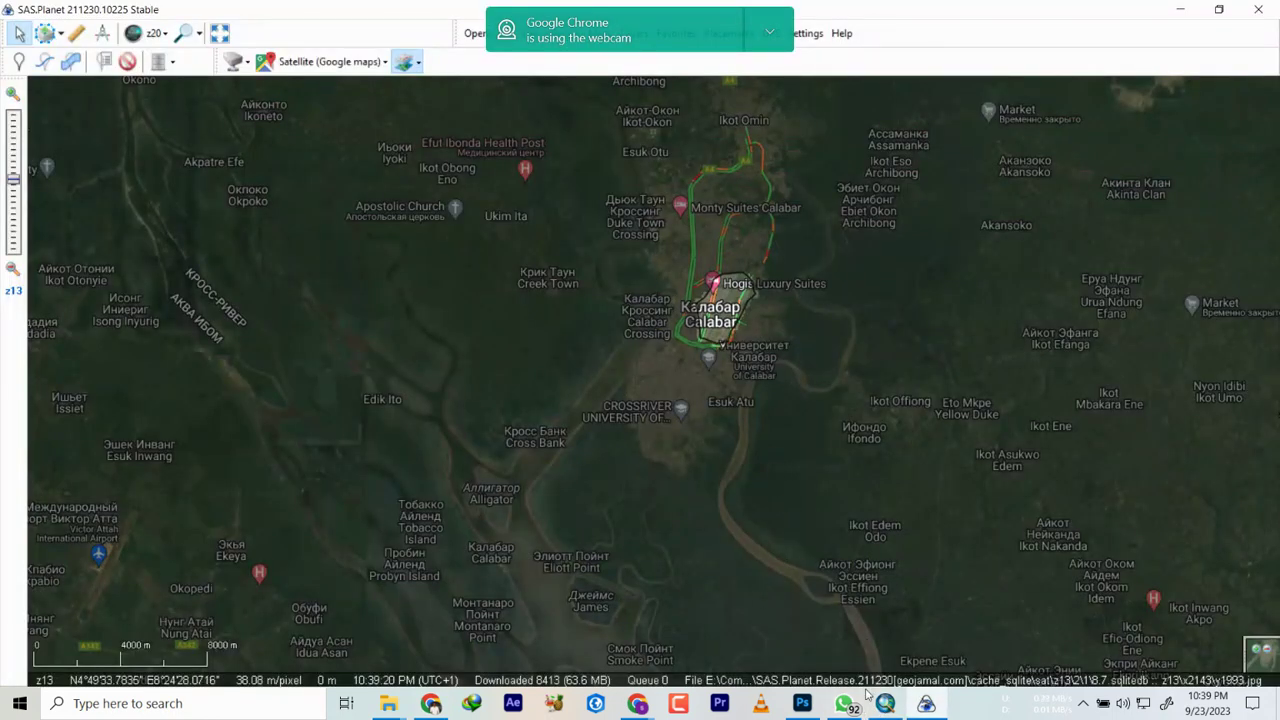
pyautogui.click(926, 703)
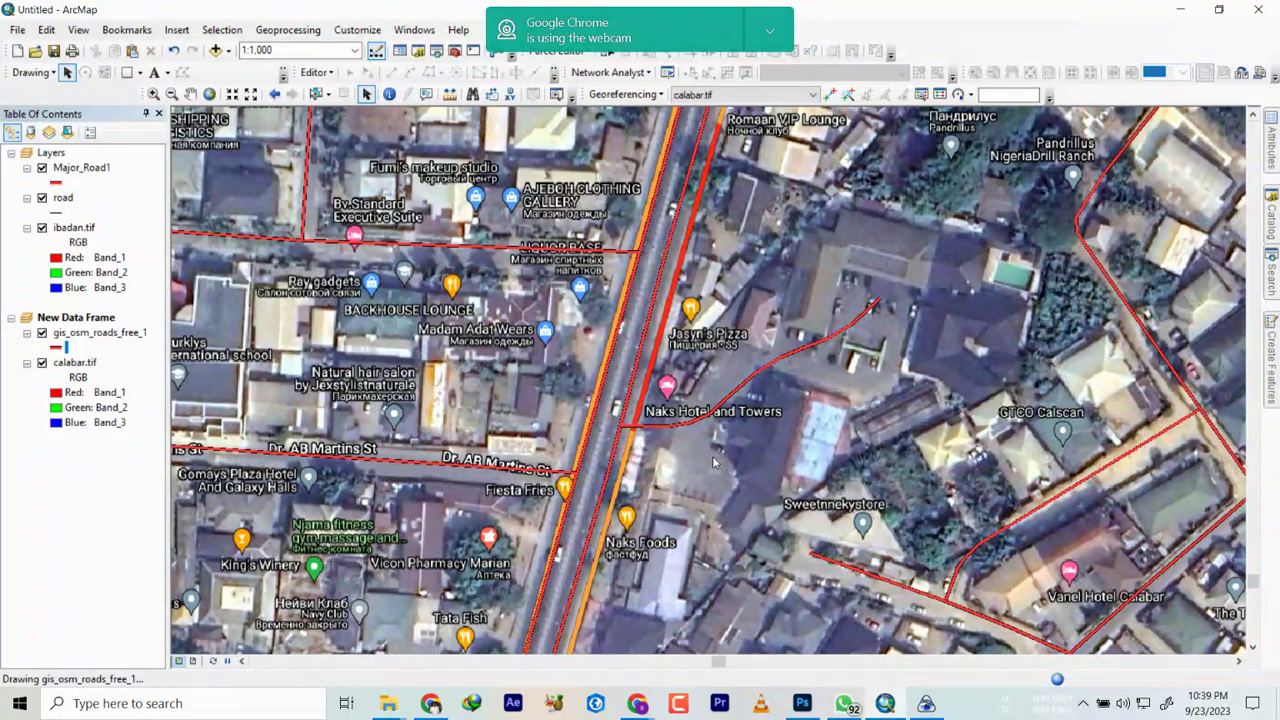
pyautogui.scroll(-1, 714, 462)
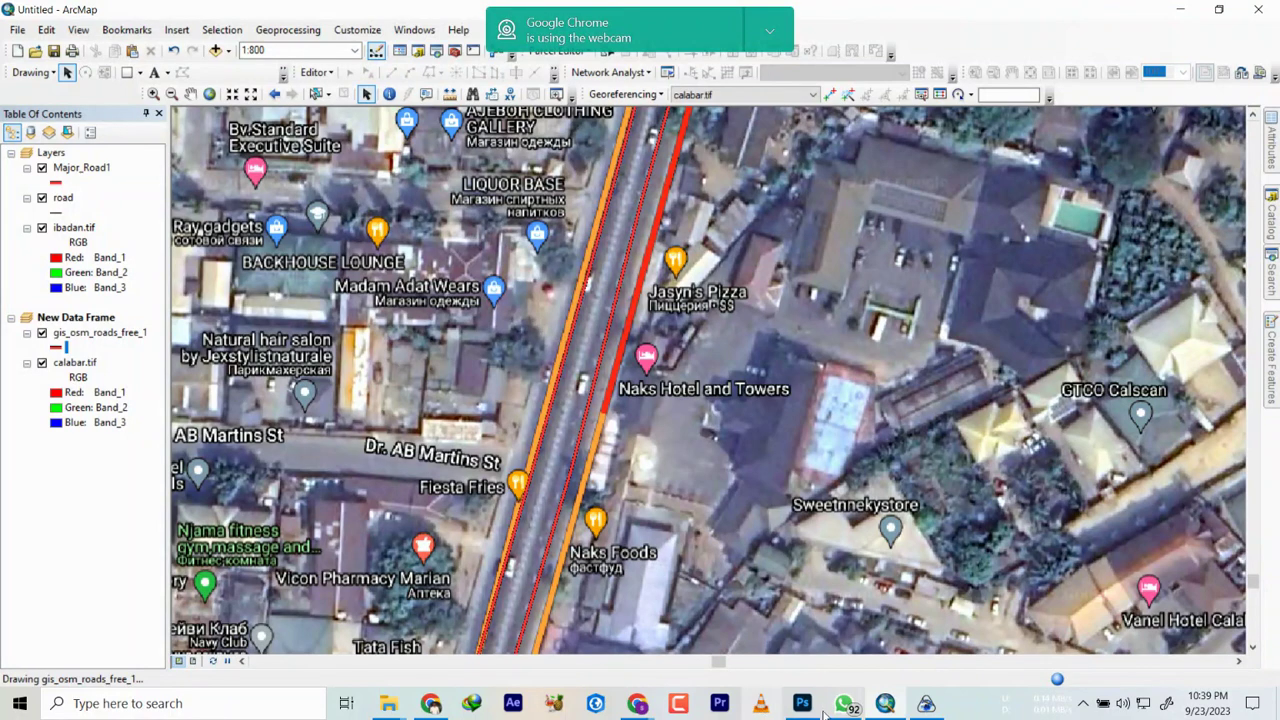
# Step: Switch to SAS.Planet and examine the satellite map from Calabar out to the whole world and back to West Africa
pyautogui.click(928, 706)
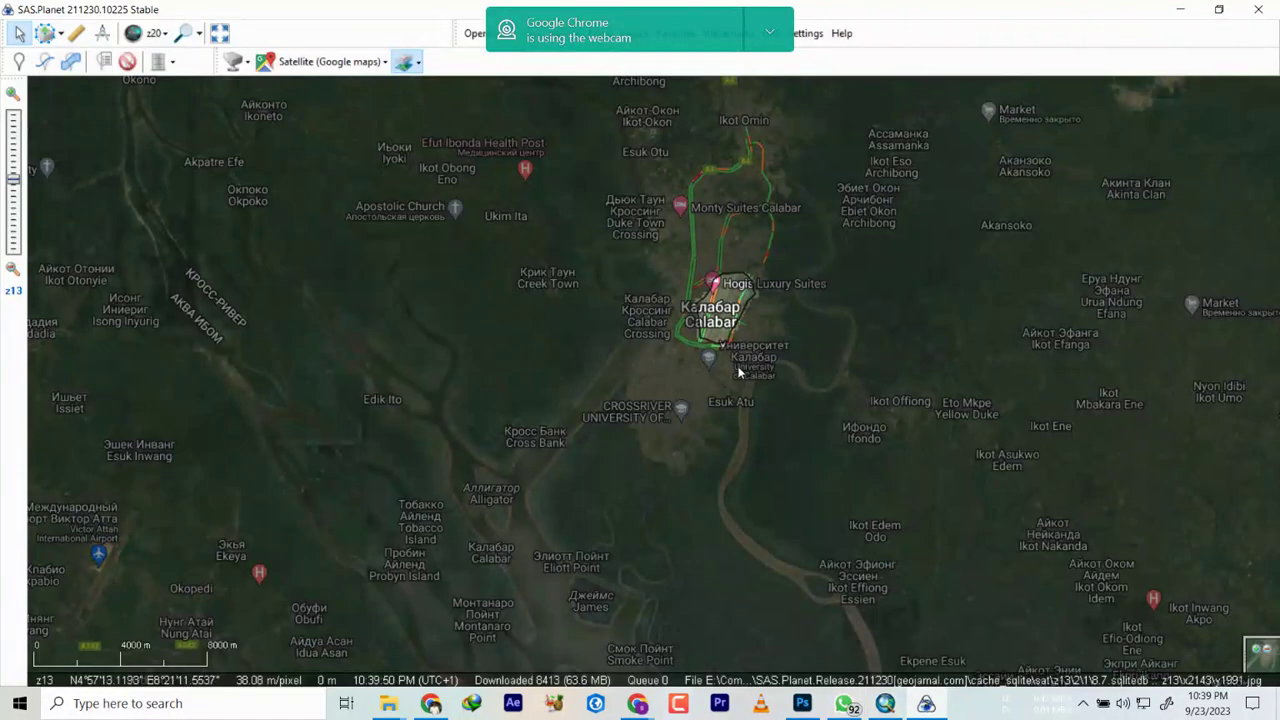
pyautogui.scroll(1, 735, 362)
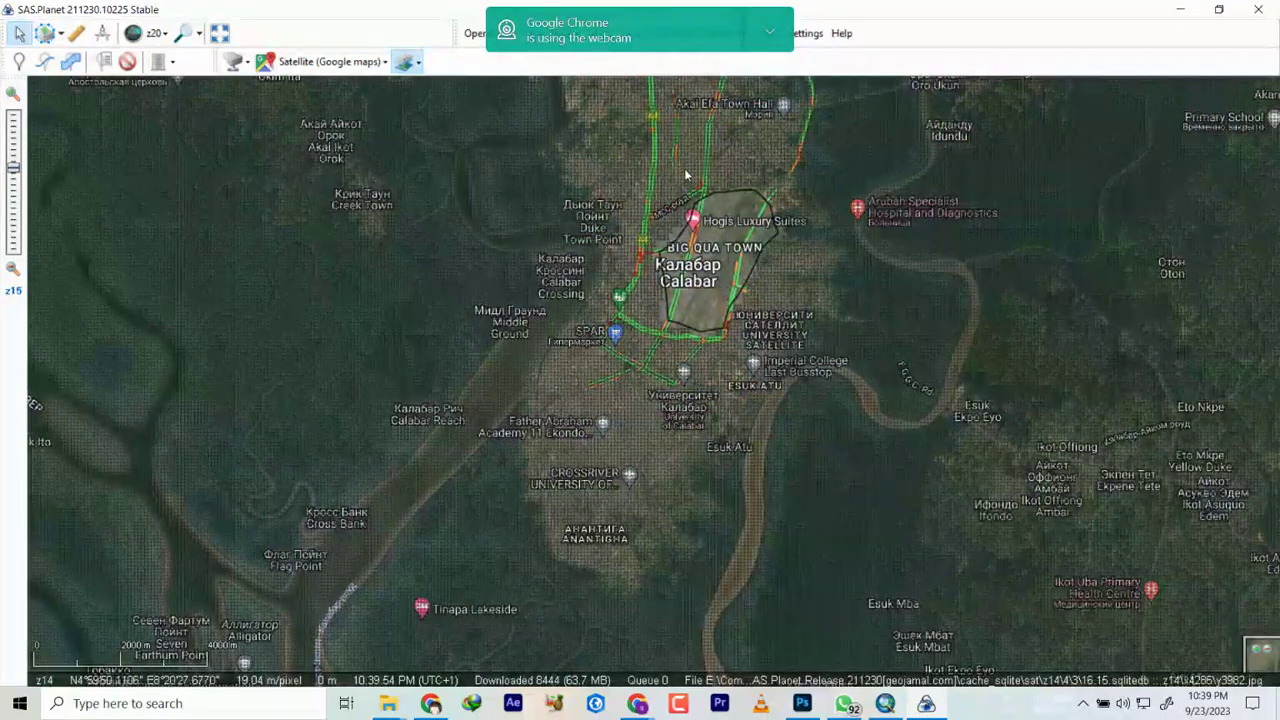
pyautogui.scroll(2, 686, 175)
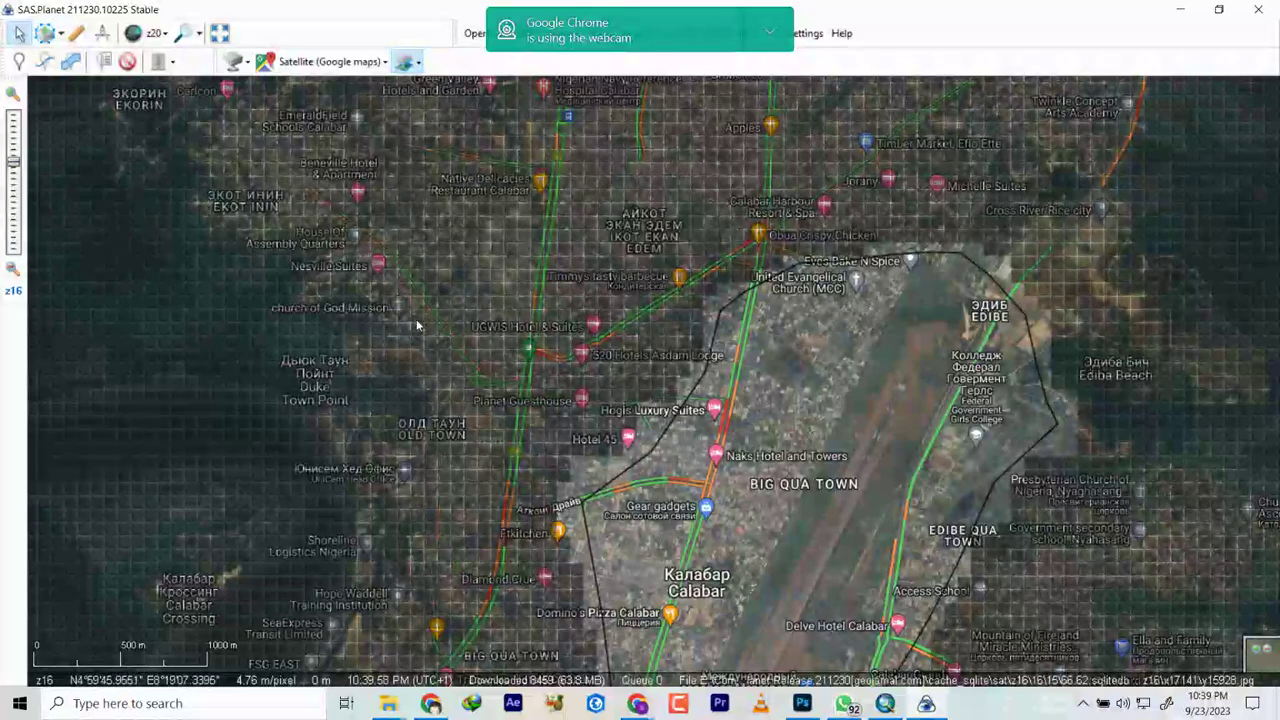
pyautogui.scroll(-6, 535, 229)
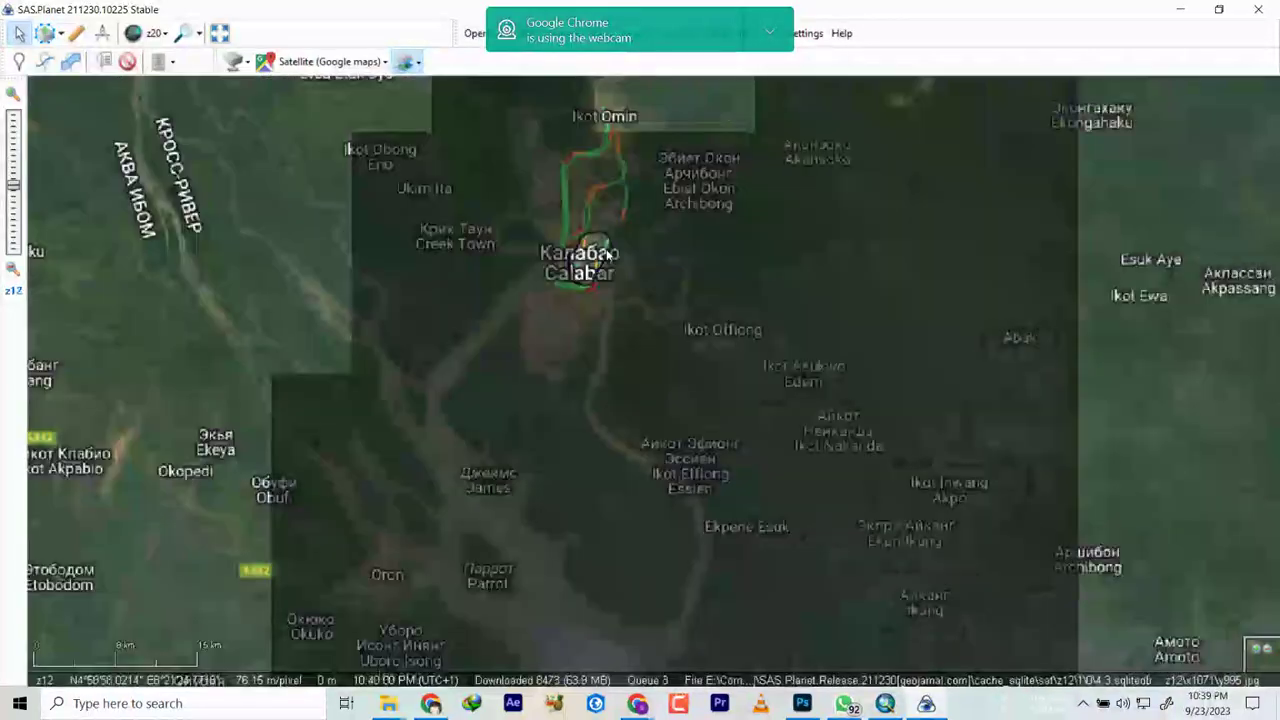
pyautogui.scroll(-4, 632, 285)
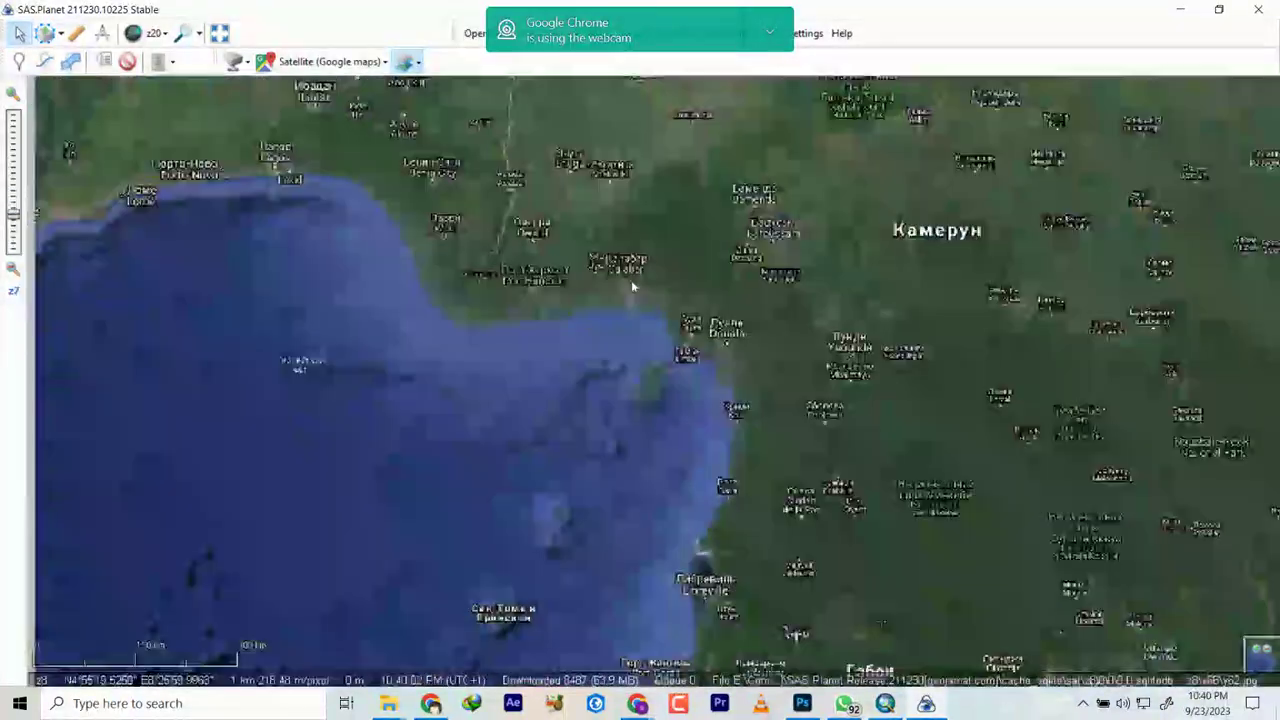
pyautogui.scroll(-4, 626, 295)
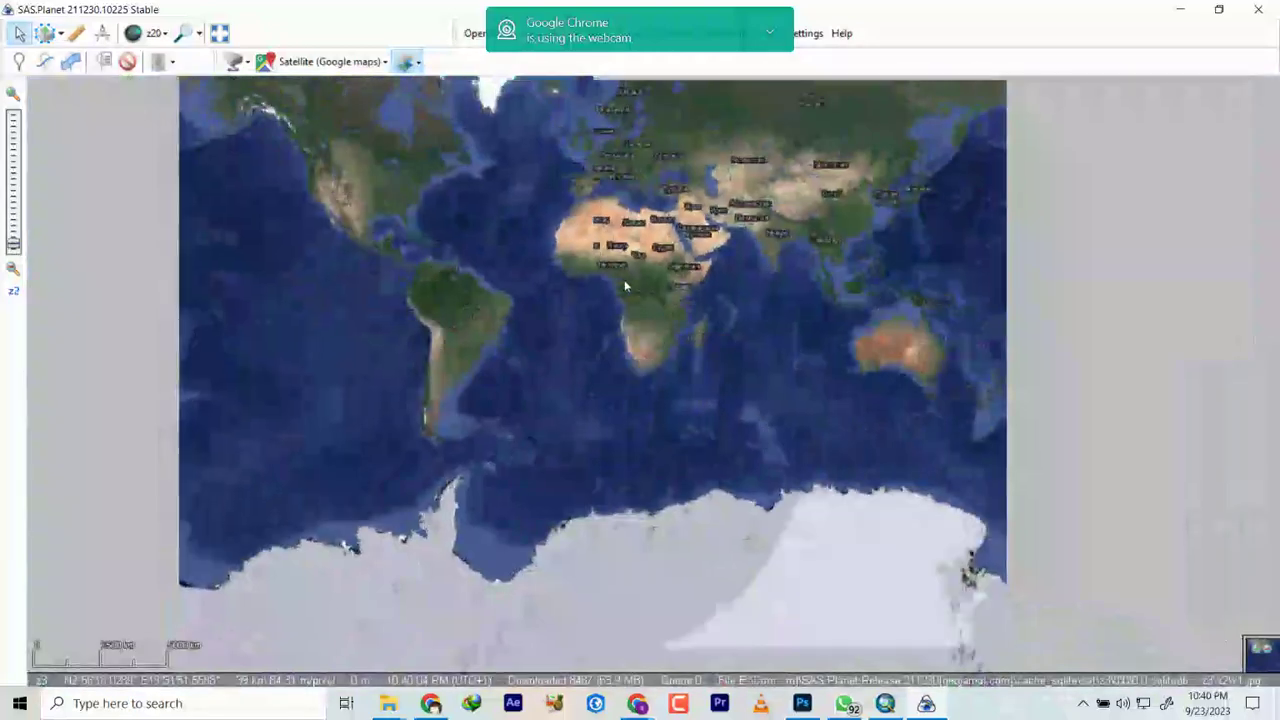
pyautogui.scroll(-1, 626, 281)
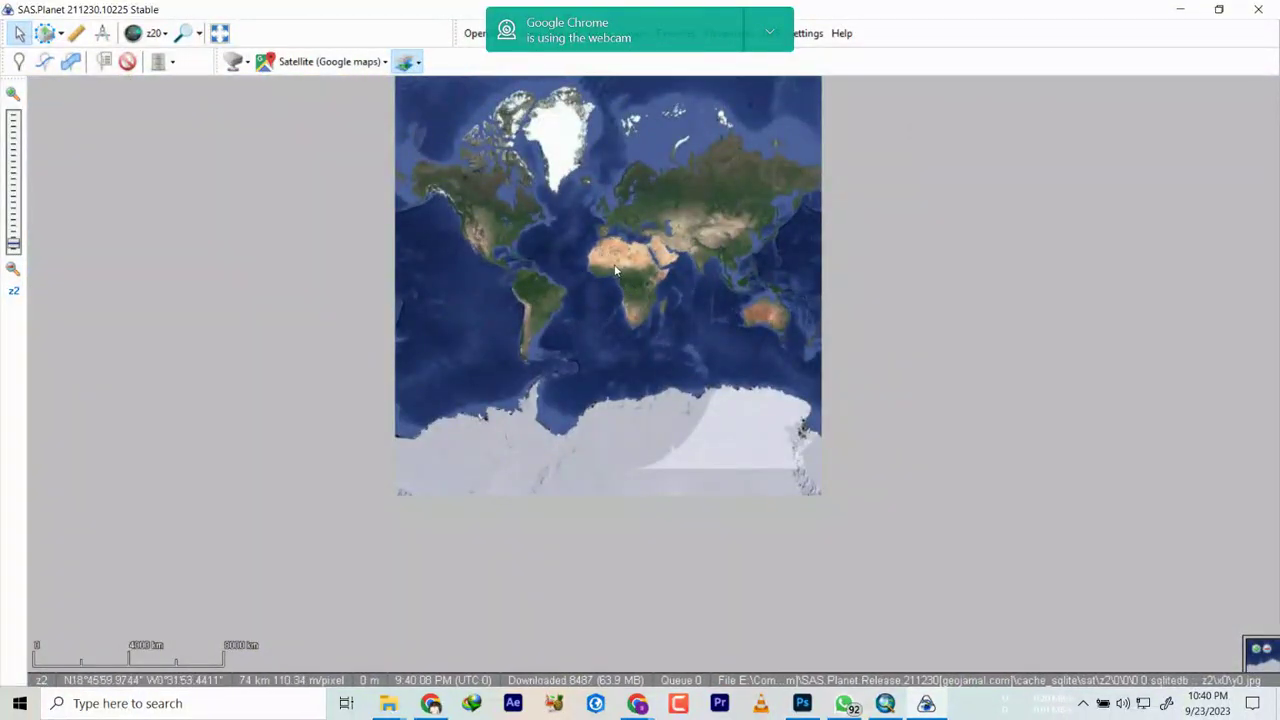
pyautogui.scroll(4, 608, 272)
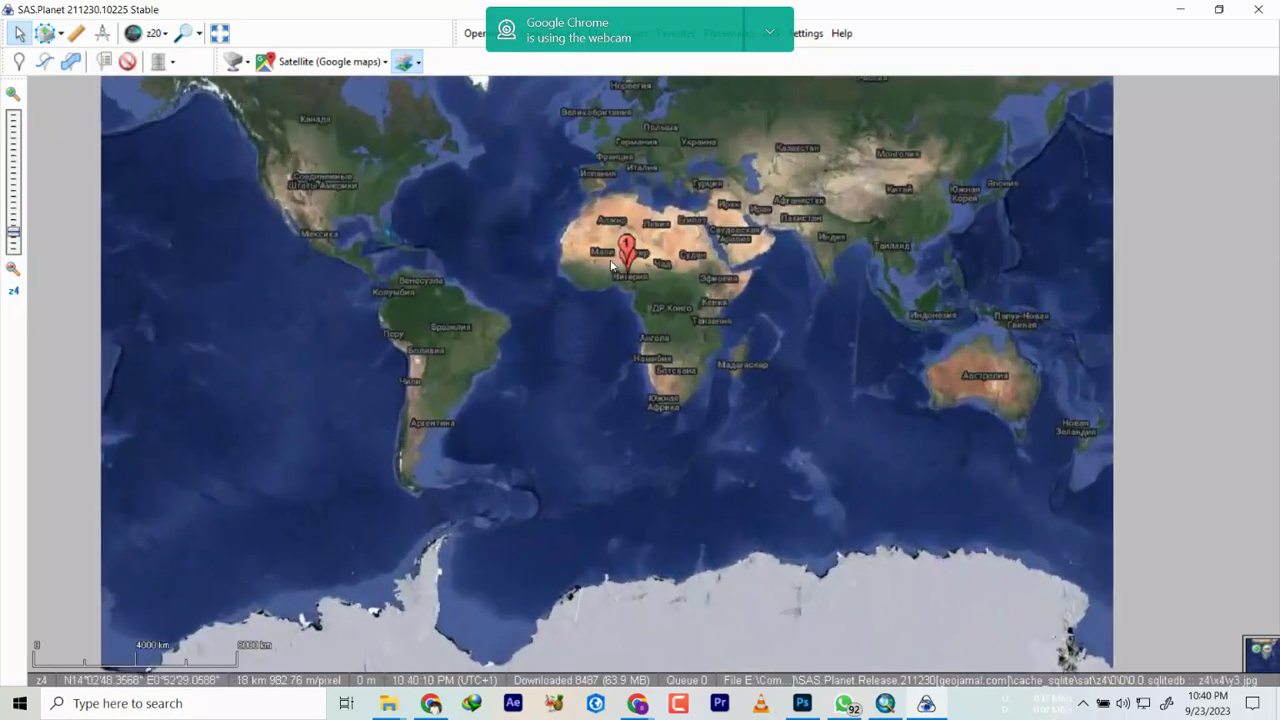
pyautogui.scroll(1, 661, 295)
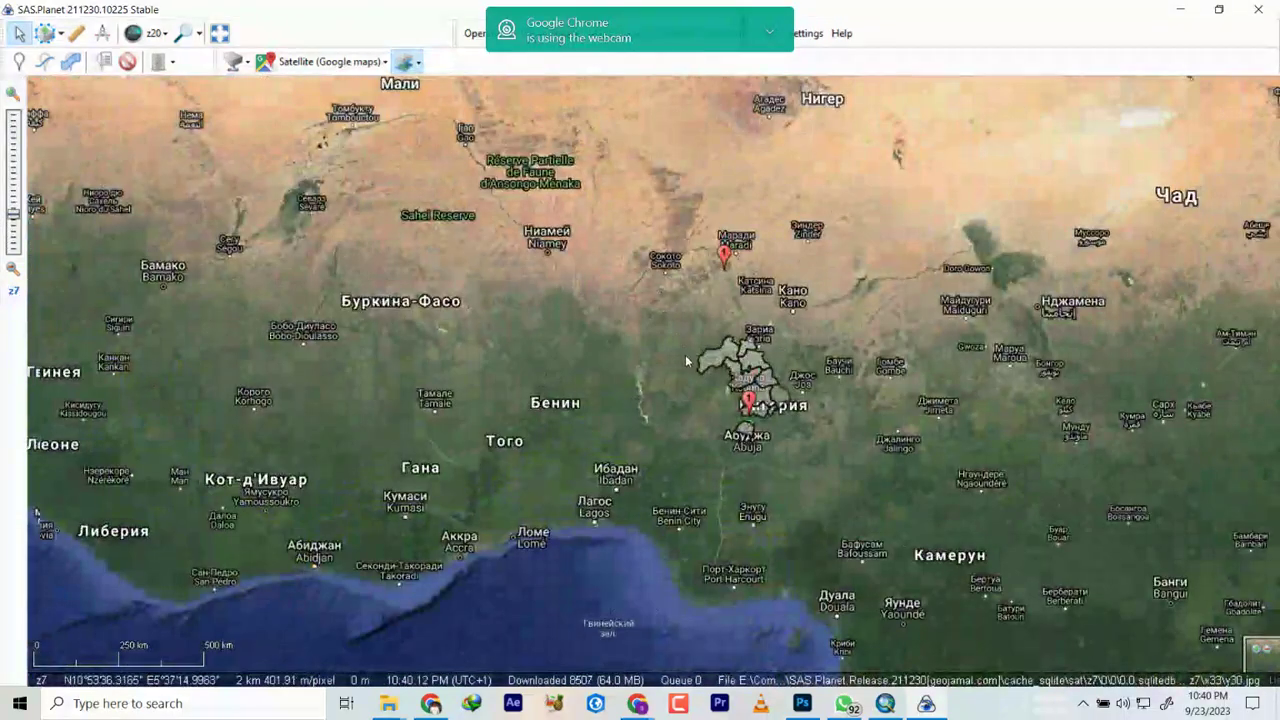
pyautogui.scroll(-2, 634, 408)
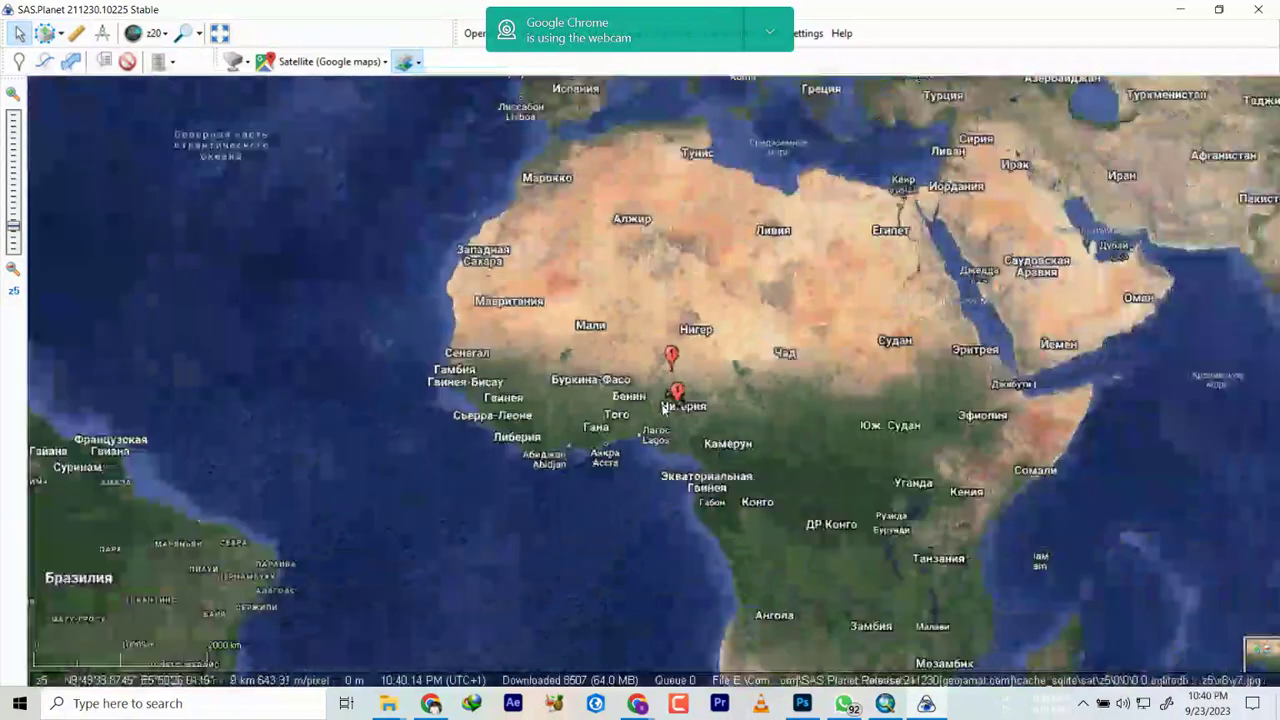
# Step: Choose Google's Satellite (Google maps) imagery as the base map
pyautogui.click(342, 66)
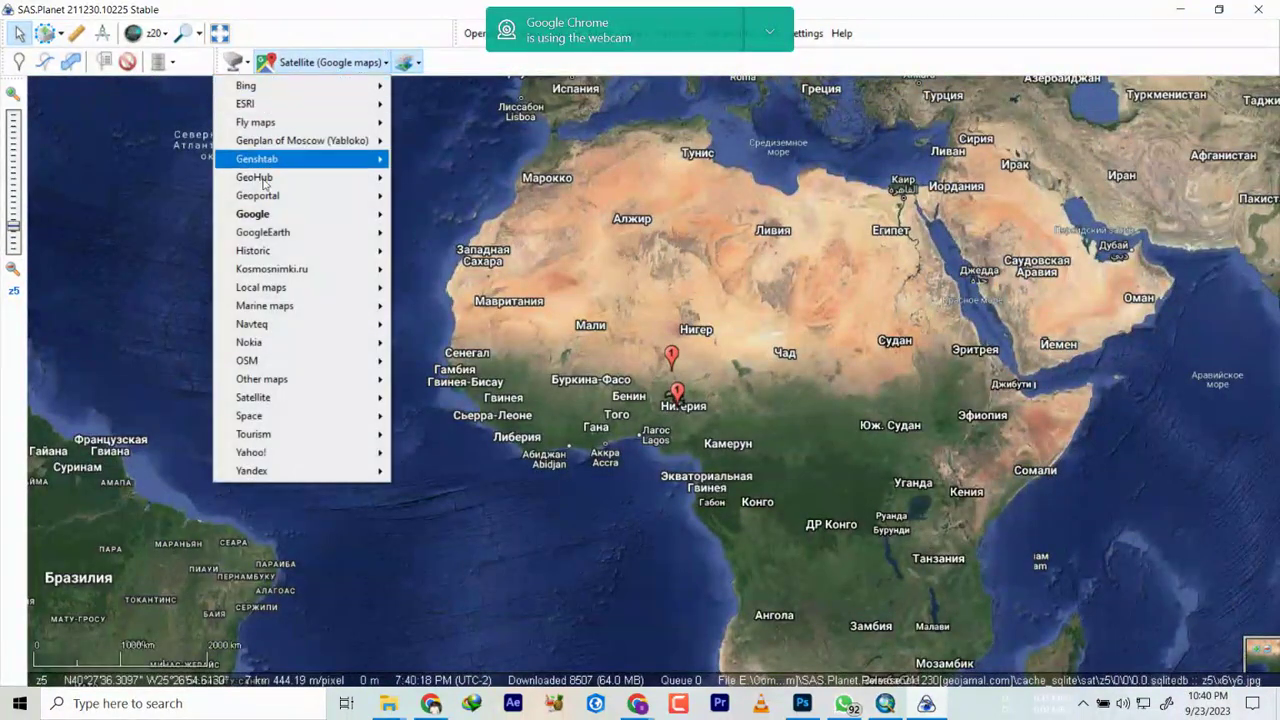
pyautogui.moveTo(304, 218)
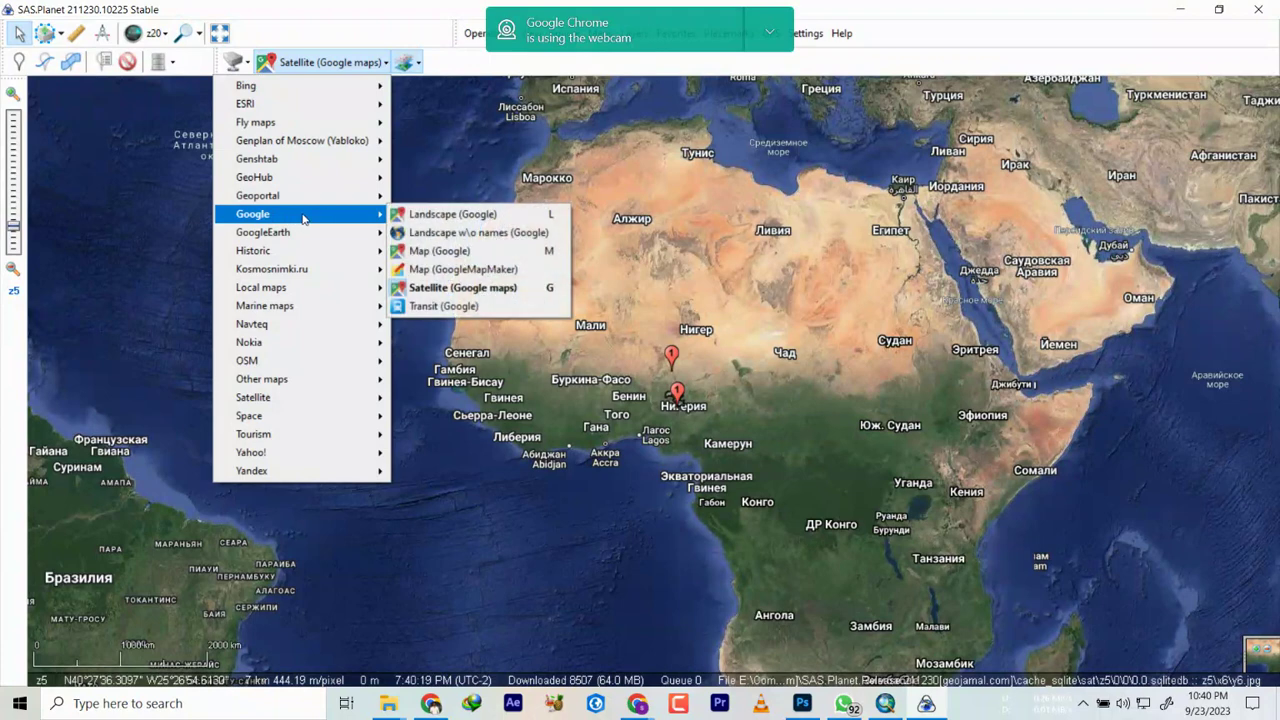
pyautogui.click(445, 290)
# Step: Switch the Traffic (Google Maps) overlay layer off and on again
pyautogui.click(408, 62)
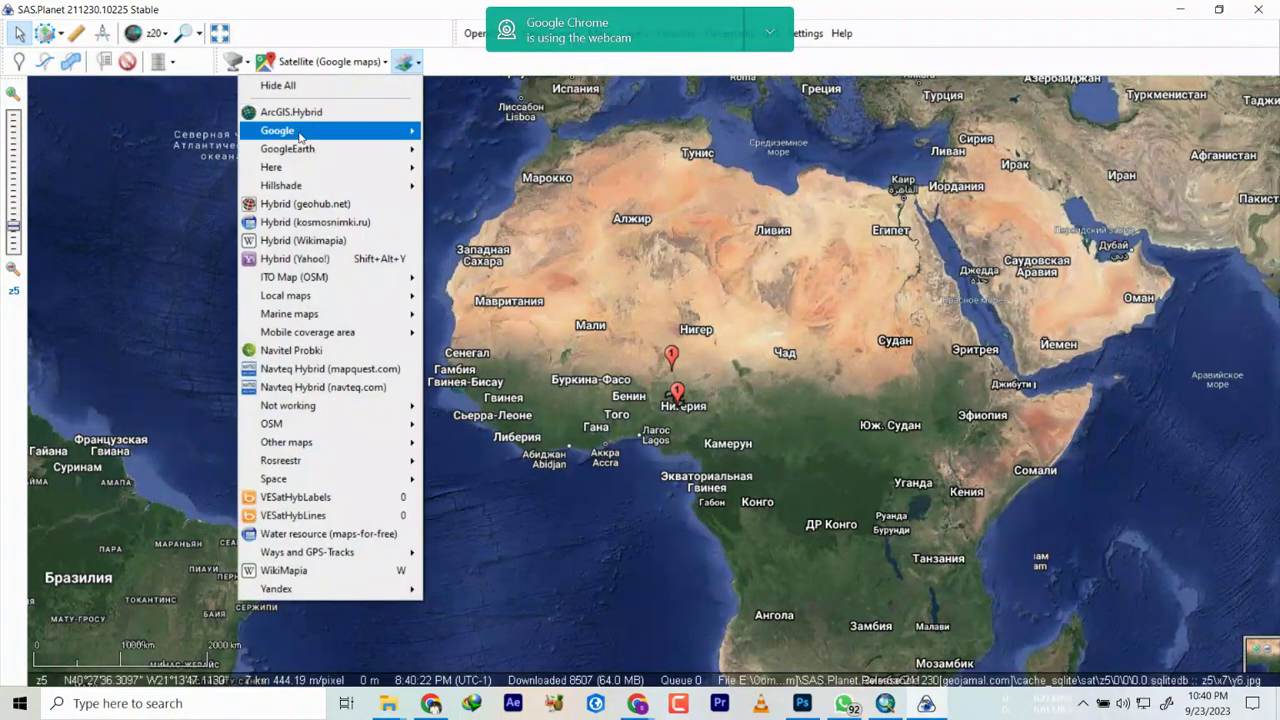
pyautogui.moveTo(297, 135)
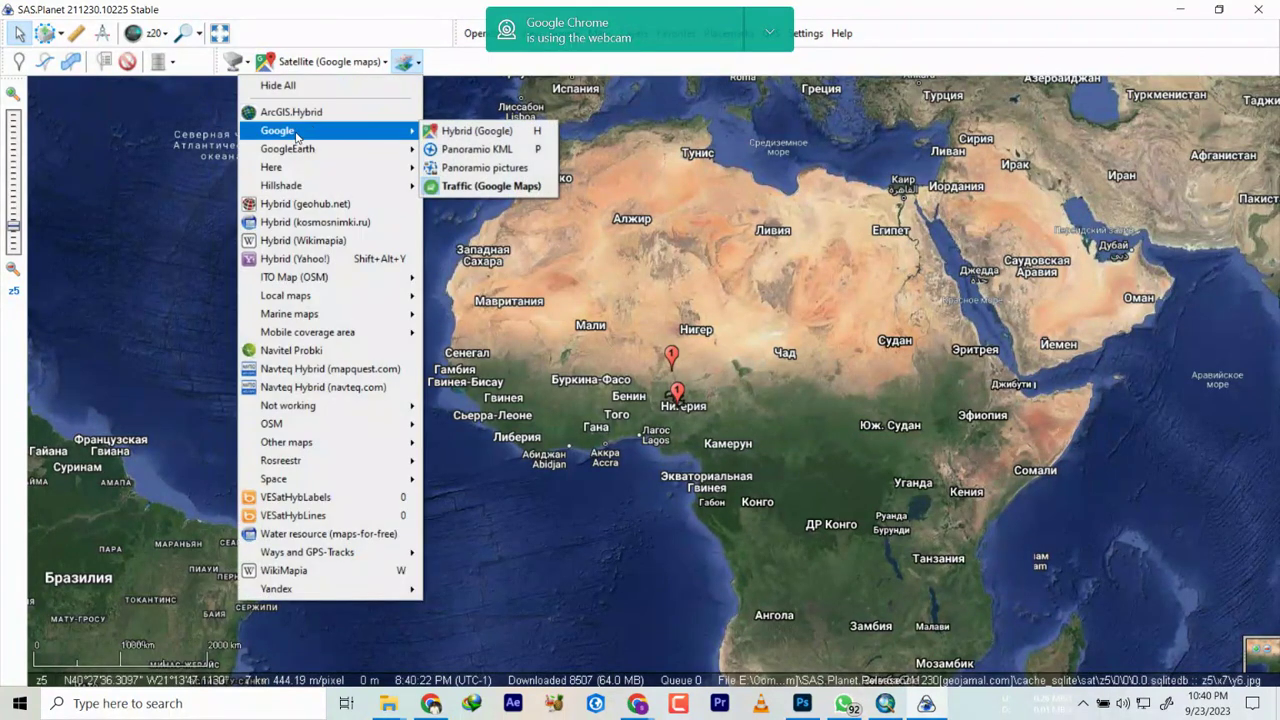
pyautogui.click(463, 185)
pyautogui.click(408, 62)
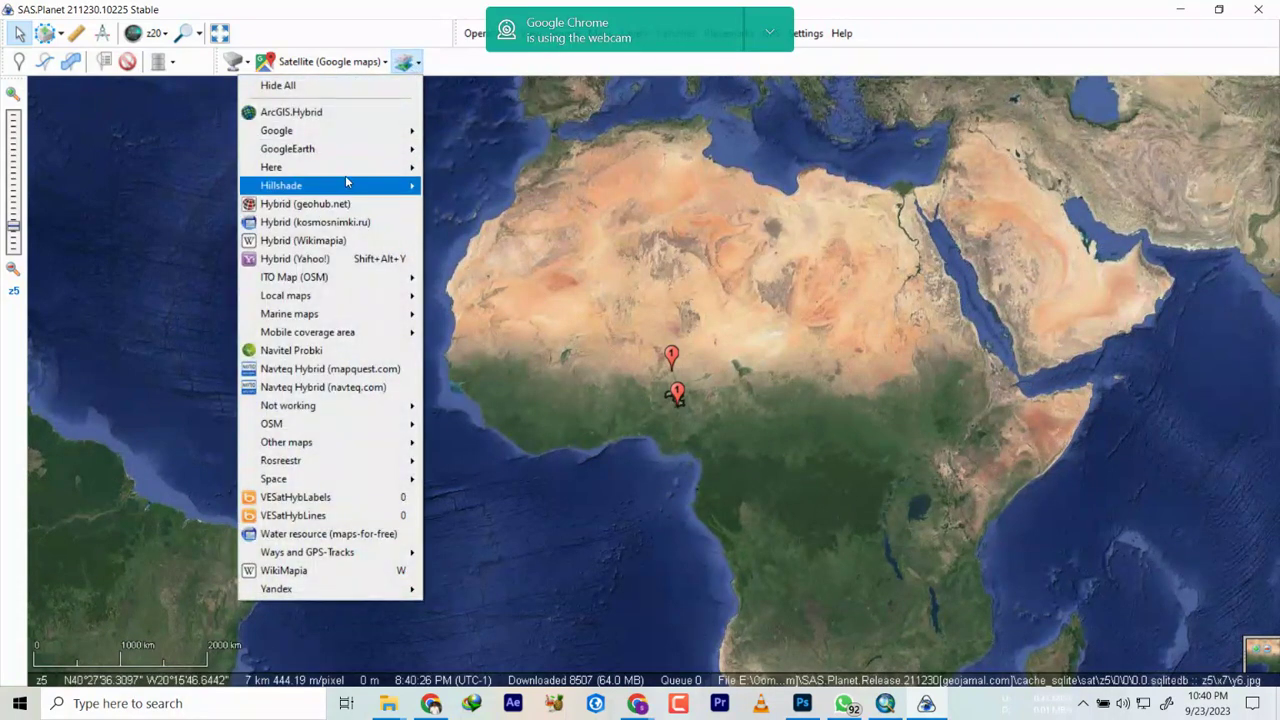
pyautogui.moveTo(338, 138)
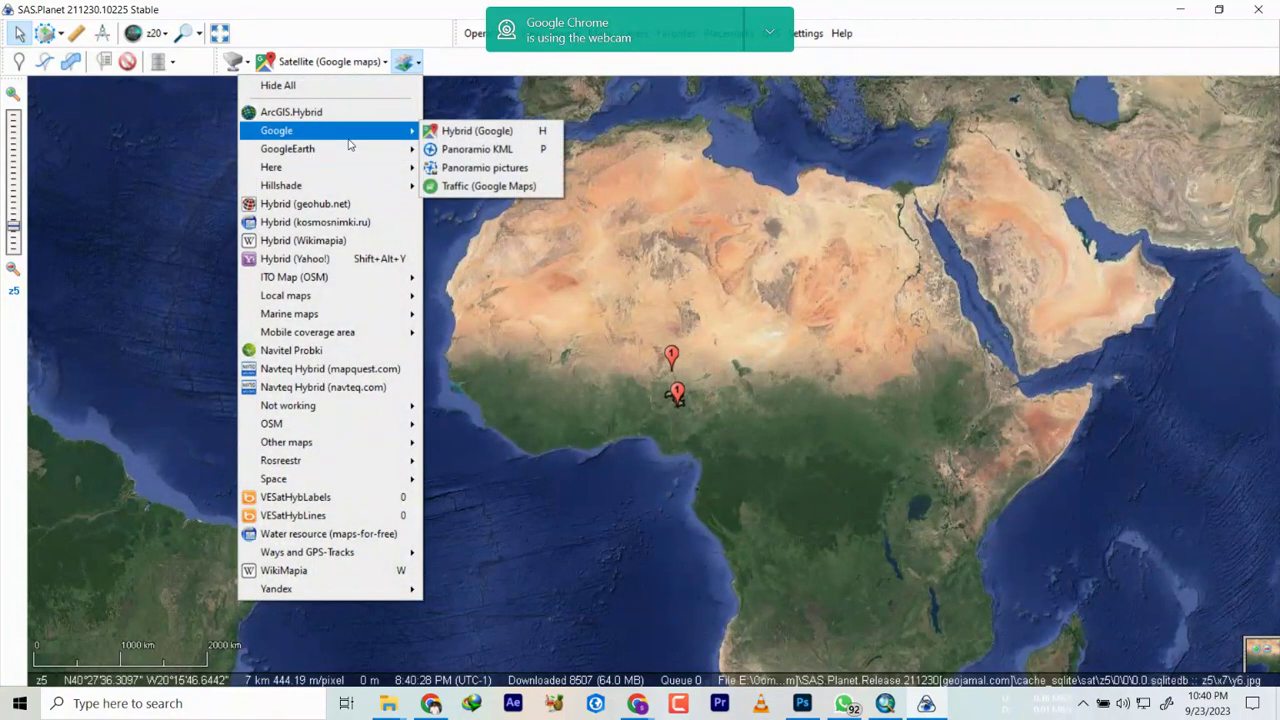
pyautogui.click(490, 186)
# Step: Locate Calabar on the satellite map and examine the outlined area around Big Qua Town
pyautogui.scroll(1, 617, 440)
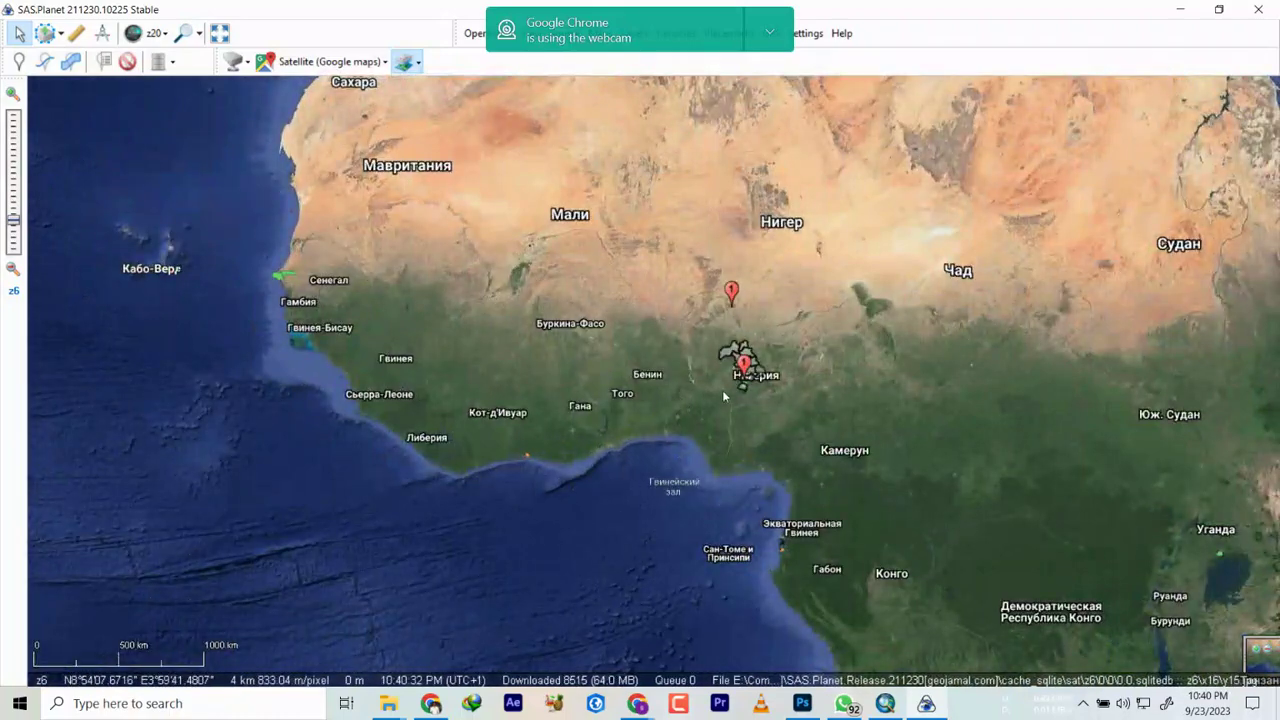
pyautogui.scroll(2, 704, 397)
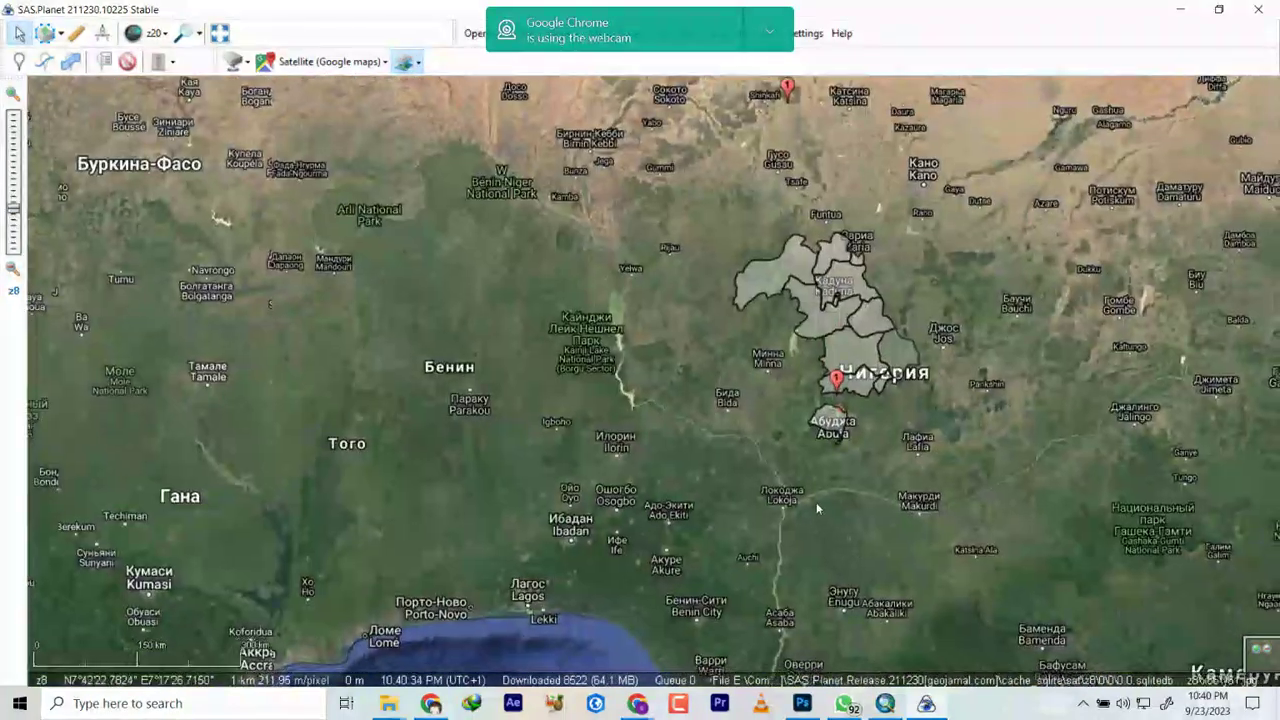
pyautogui.moveTo(828, 520); pyautogui.dragTo(703, 343)
pyautogui.scroll(2, 681, 520)
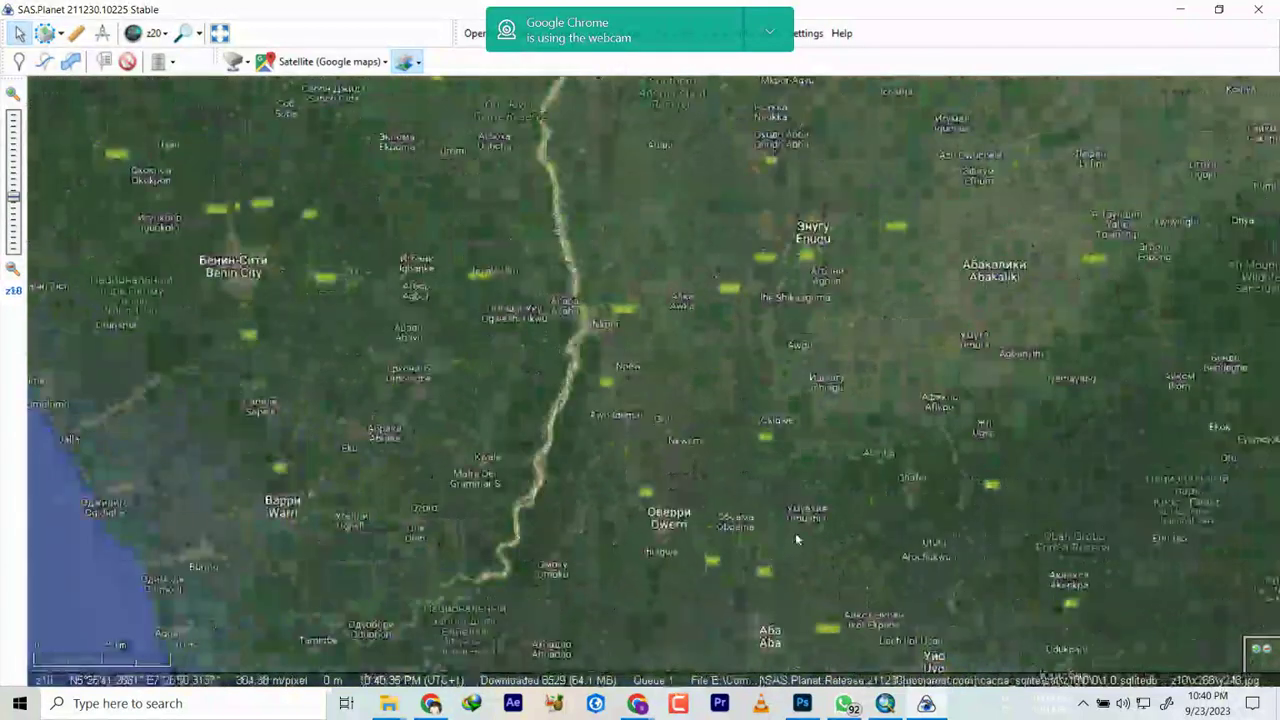
pyautogui.moveTo(797, 540); pyautogui.dragTo(755, 331)
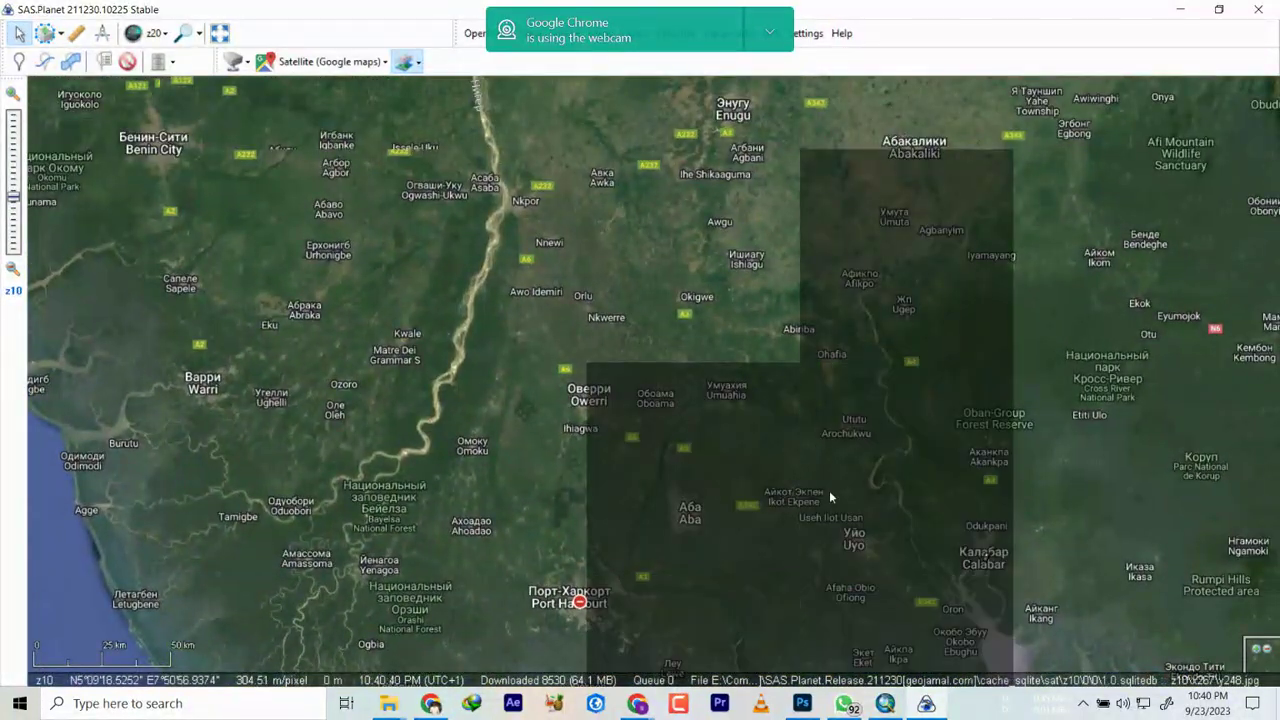
pyautogui.moveTo(830, 494); pyautogui.dragTo(772, 288)
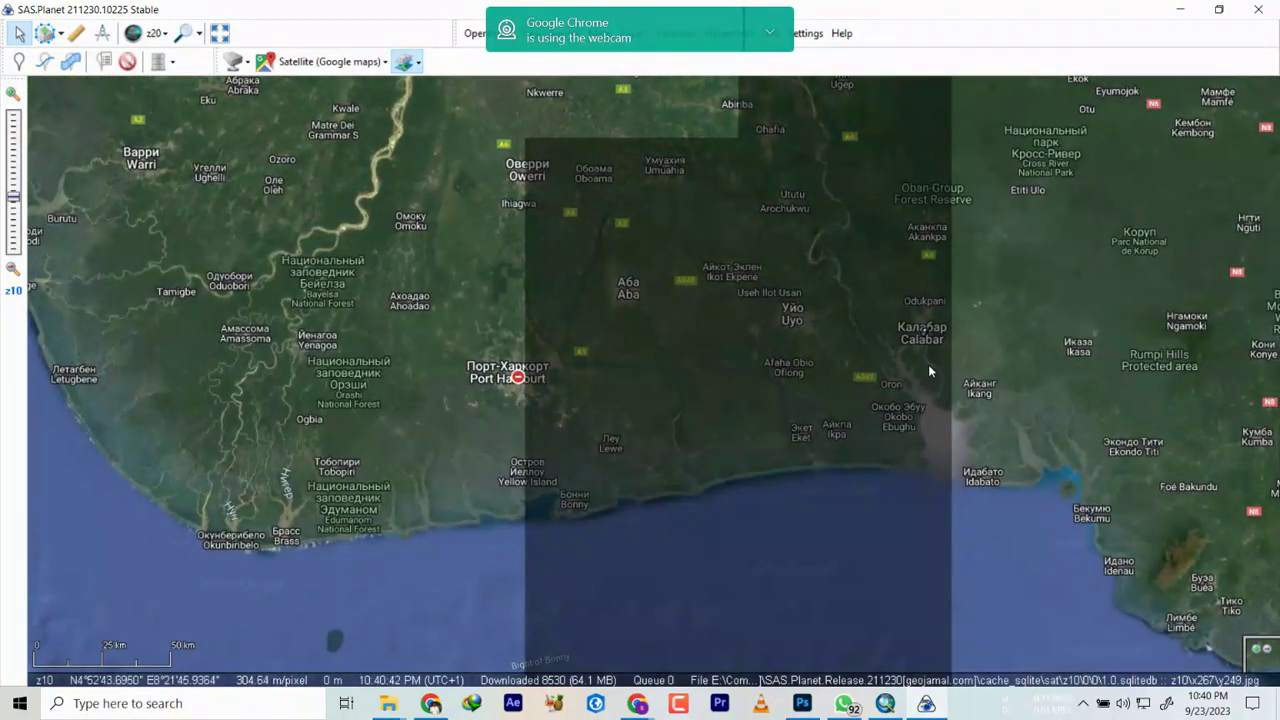
pyautogui.scroll(-1, 928, 370)
pyautogui.scroll(1, 786, 371)
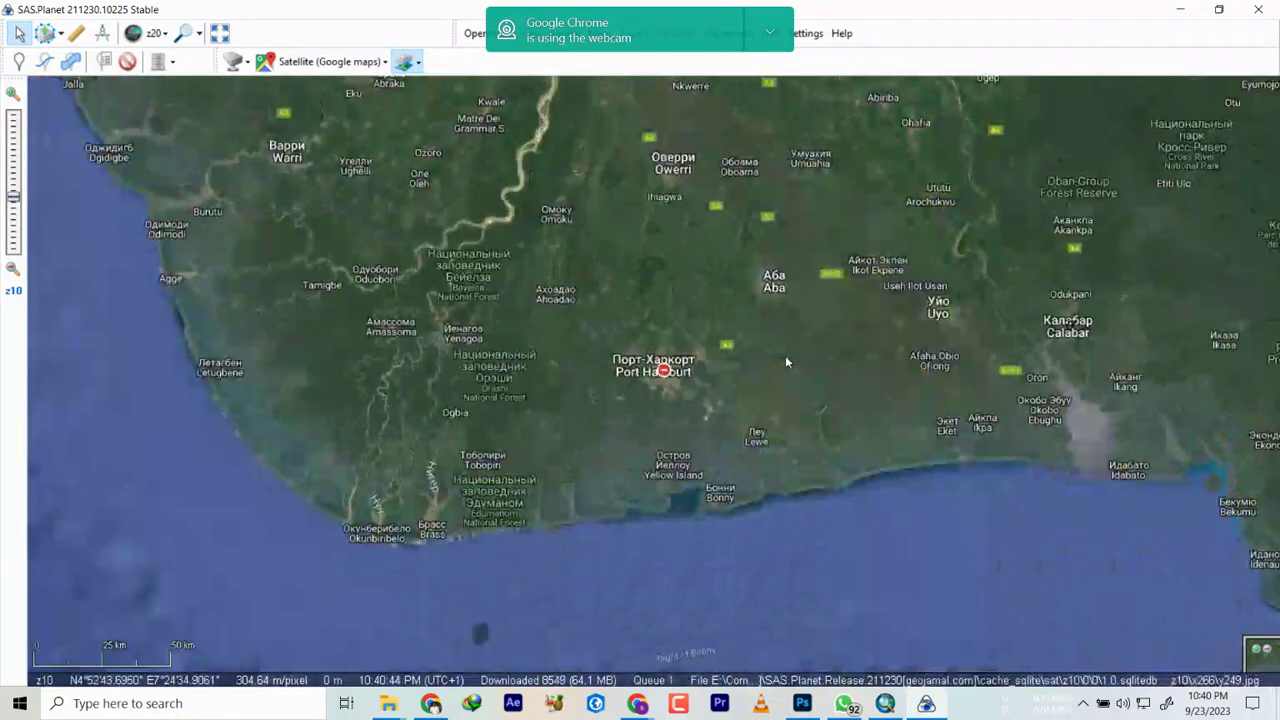
pyautogui.scroll(1, 1100, 301)
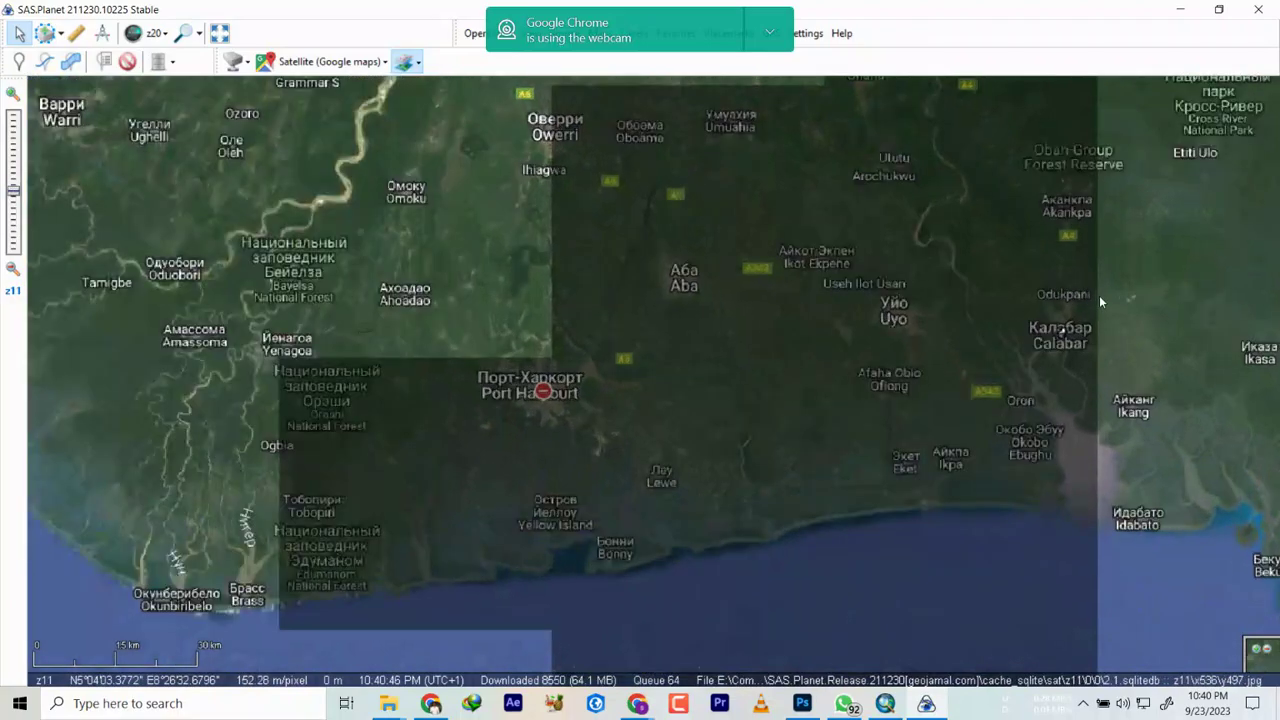
pyautogui.scroll(3, 1100, 301)
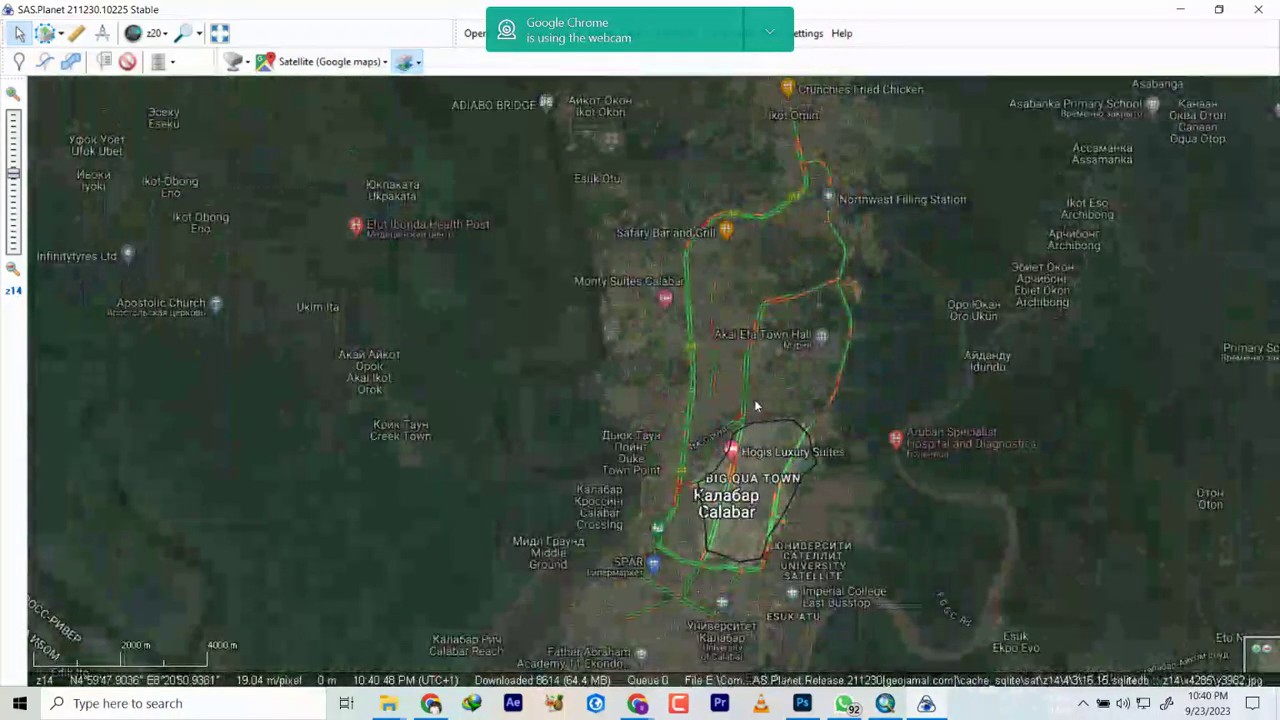
pyautogui.scroll(2, 756, 406)
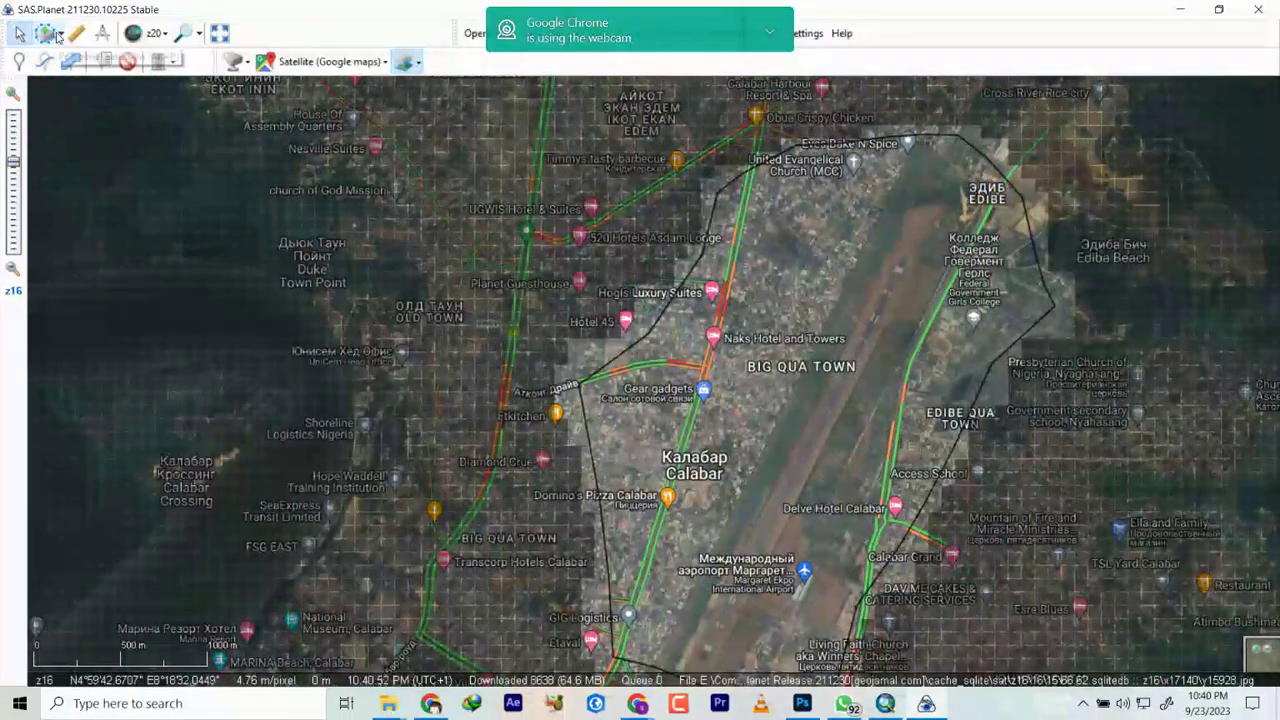
# Step: View the cached-tile display options for z20 and inspect the imagery inside the outlined Calabar area more closely
pyautogui.click(163, 36)
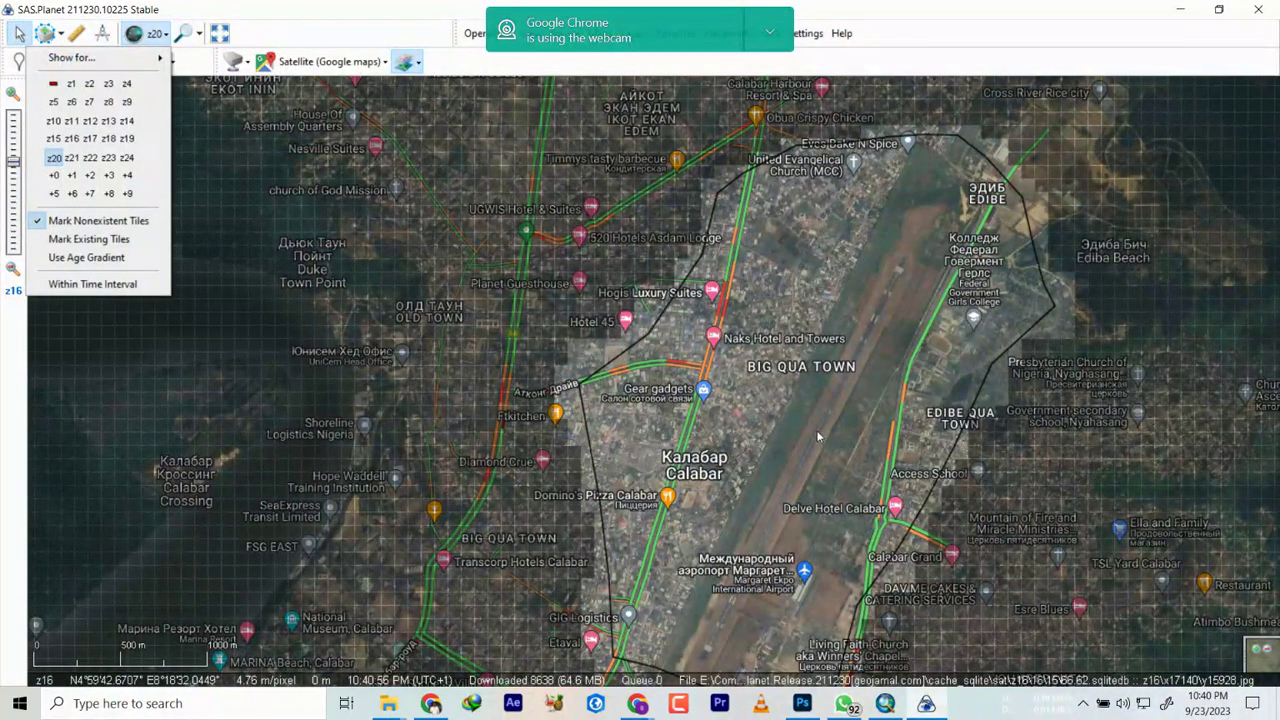
pyautogui.click(710, 418)
pyautogui.scroll(2, 712, 414)
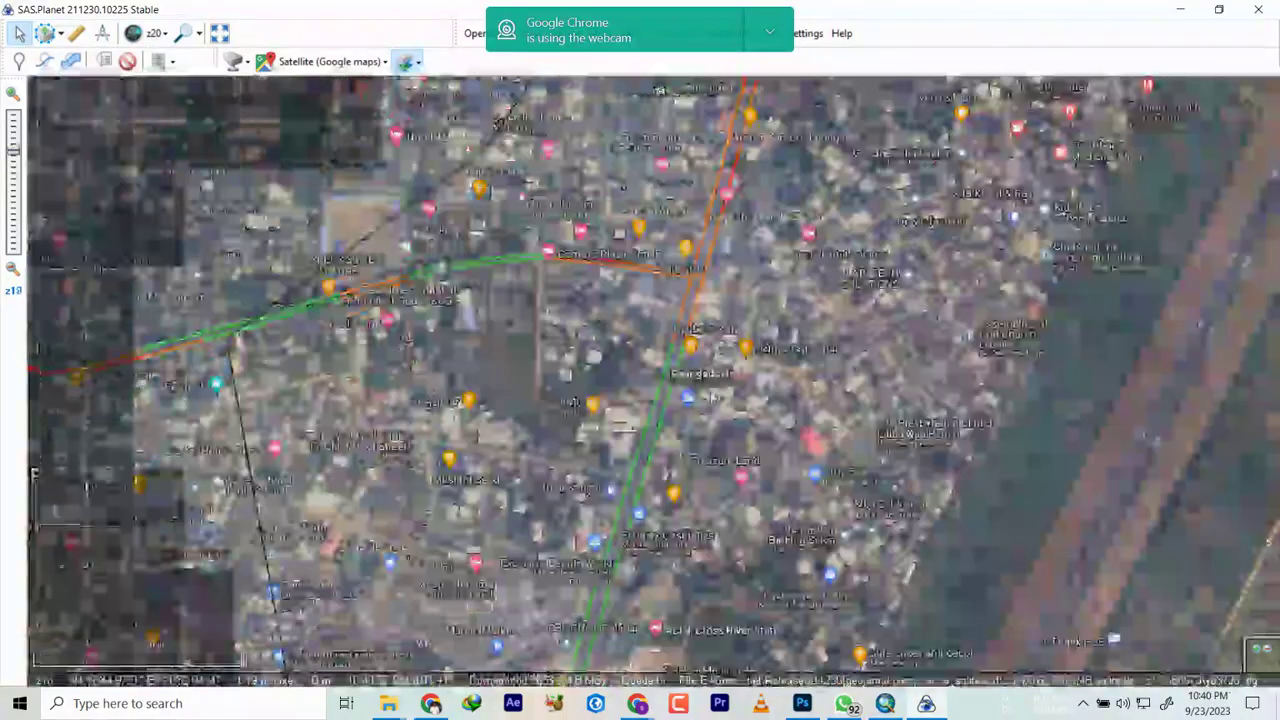
# Step: View the area selection options and examine the extent of the outlined Calabar area against its surroundings at z16 and z14
pyautogui.scroll(-2, 718, 372)
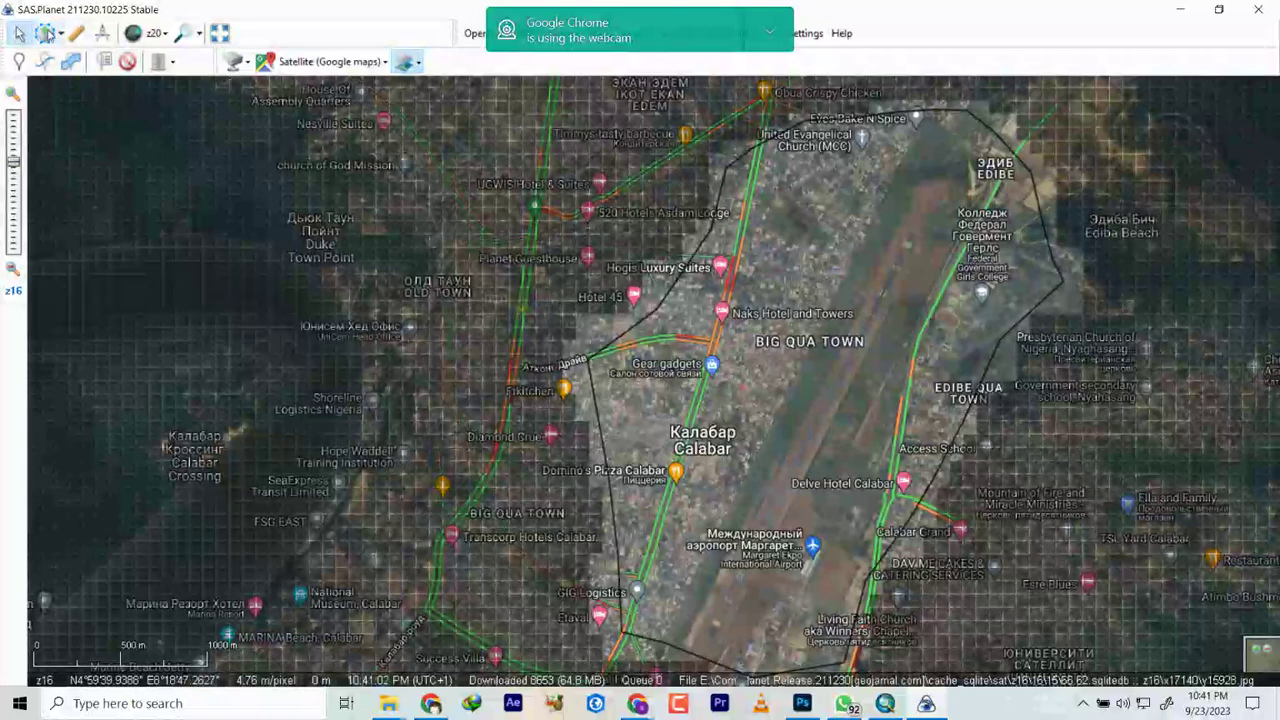
pyautogui.click(62, 36)
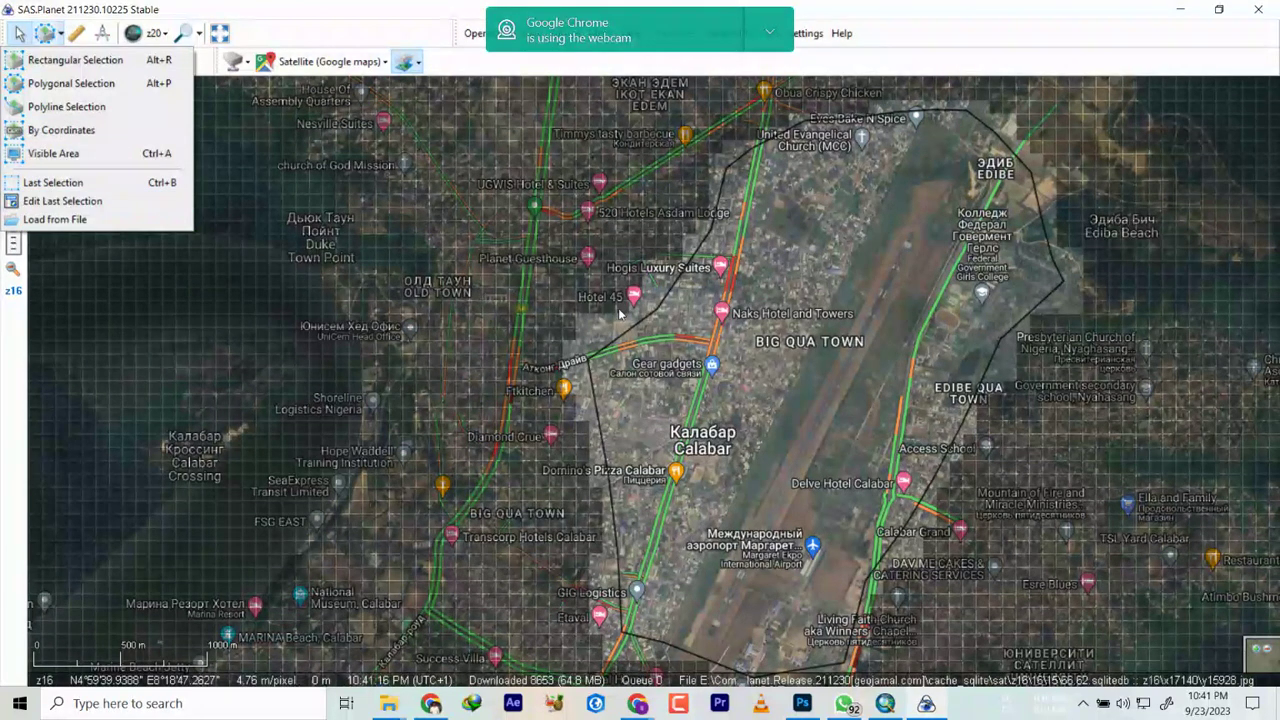
pyautogui.click(890, 298)
pyautogui.scroll(-2, 888, 290)
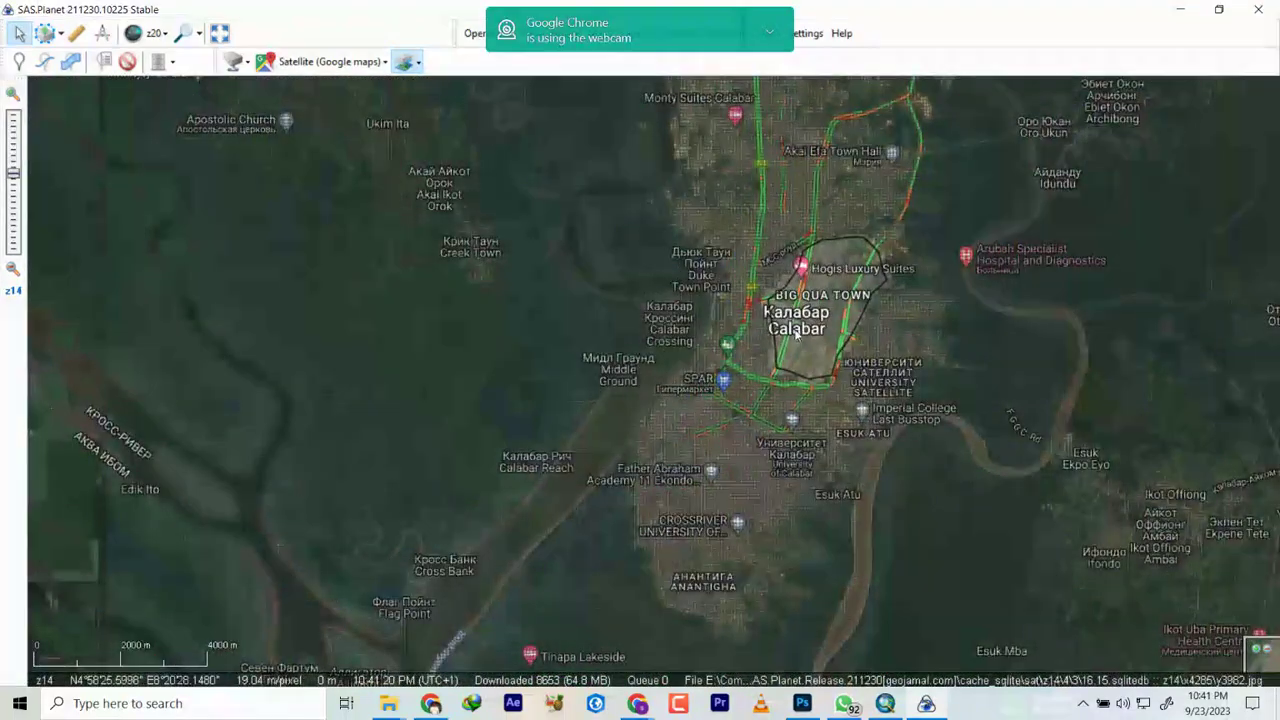
# Step: Switch to ArcMap to inspect the road overlay on the Calabar image around Naks Hotel and Towers, and return to the Chrome class call
pyautogui.moveTo(888, 706)
pyautogui.click(856, 655)
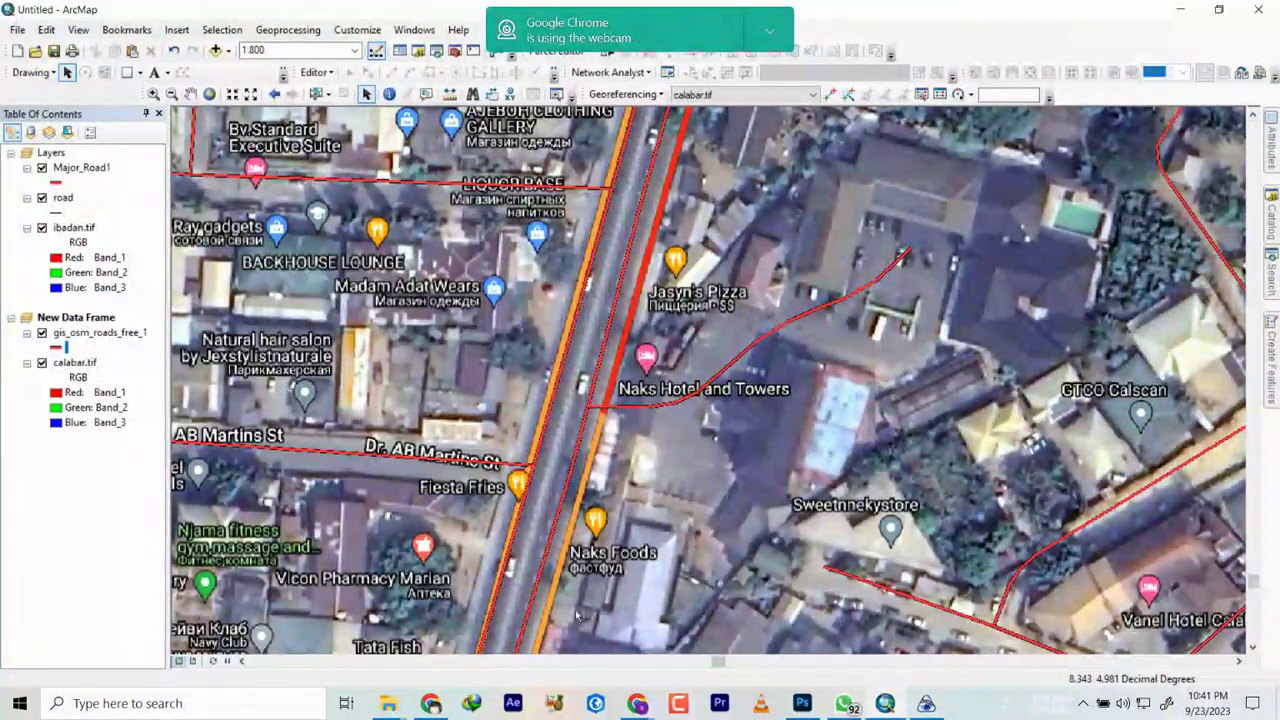
pyautogui.scroll(1, 701, 485)
pyautogui.scroll(-2, 701, 485)
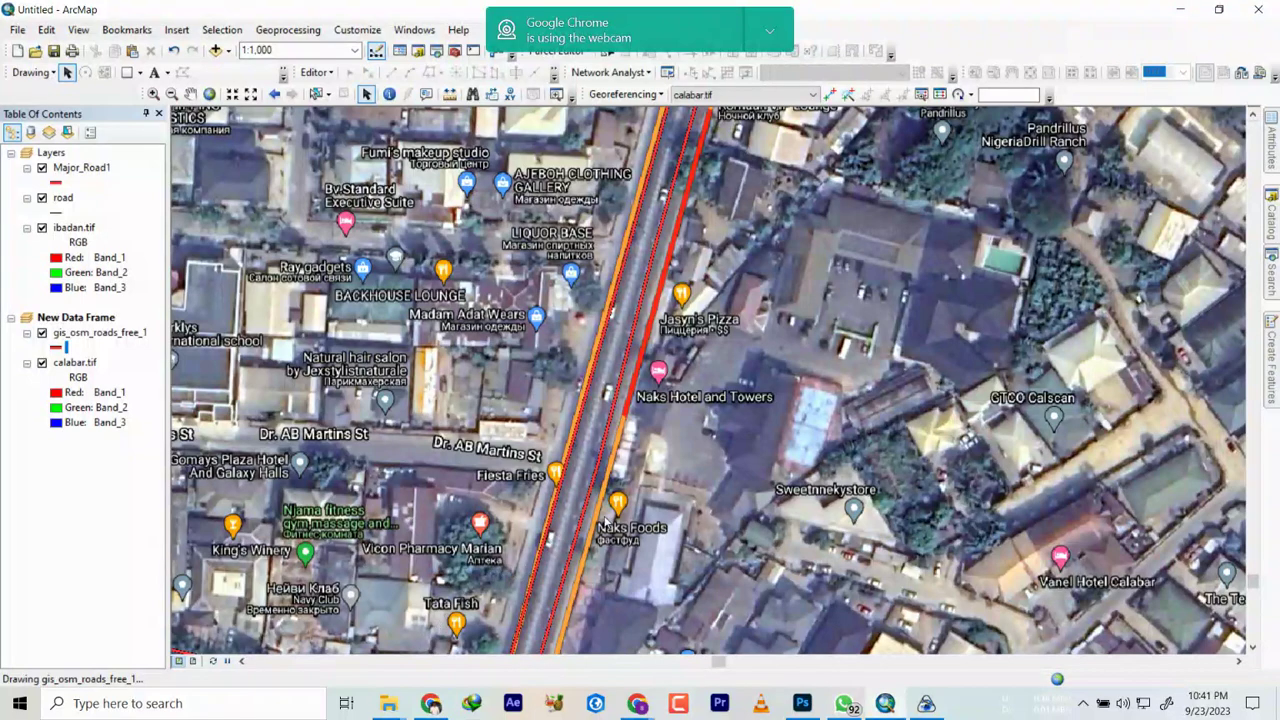
pyautogui.click(430, 703)
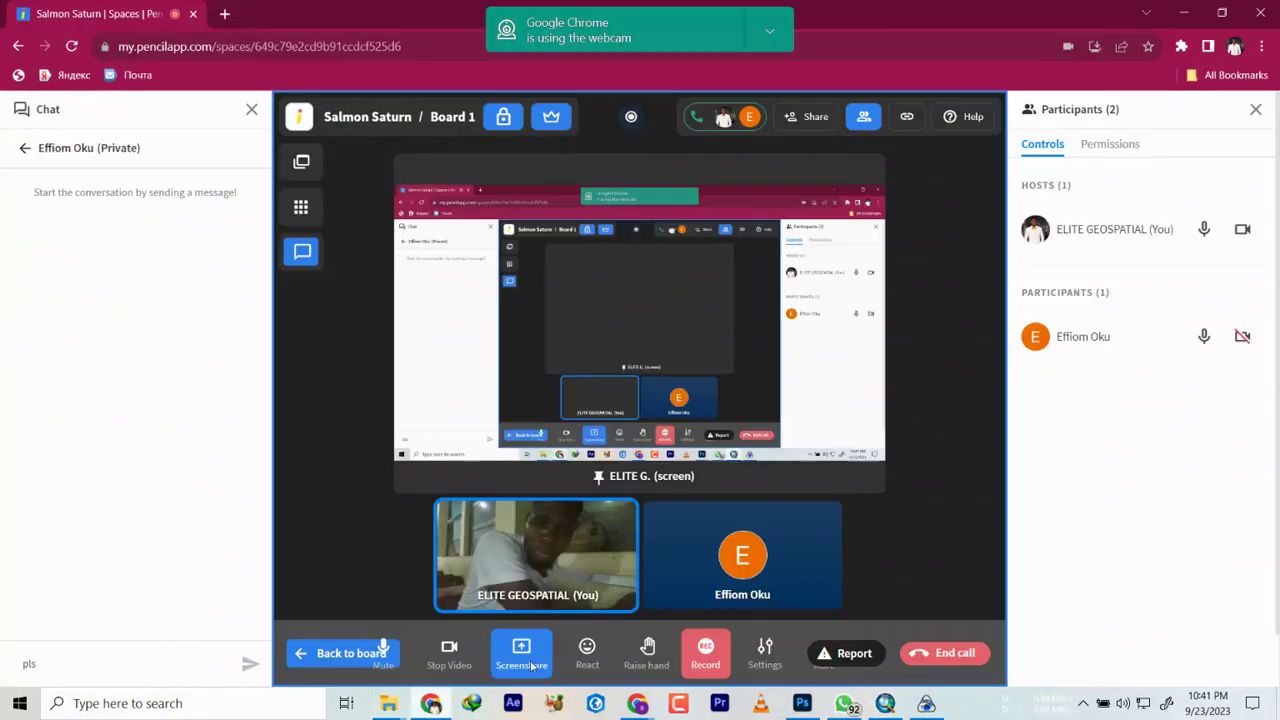